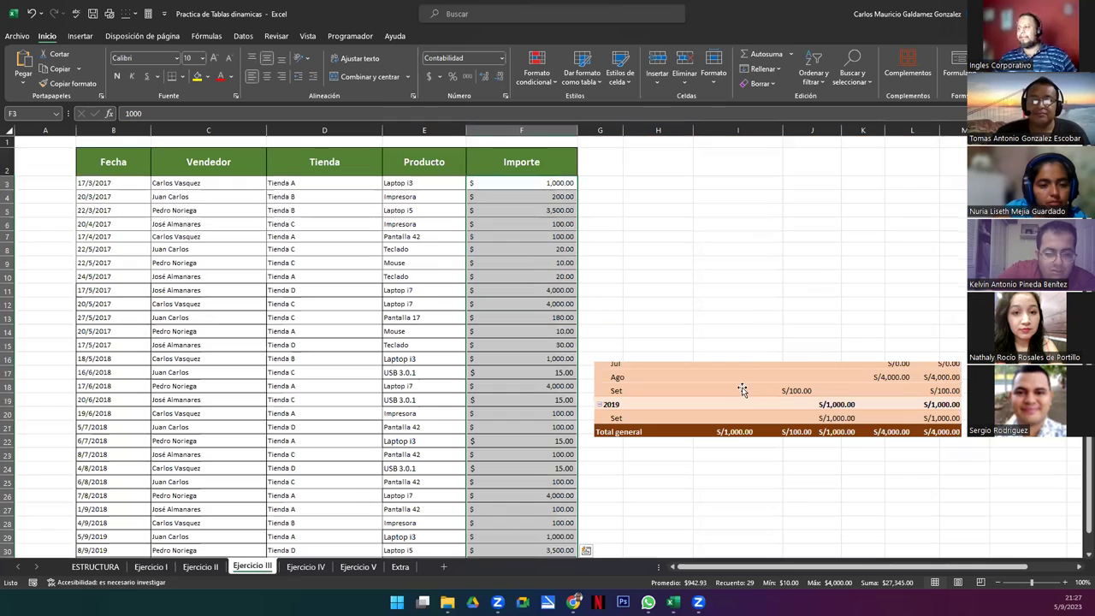
# Switch to the Ejercicio IV sheet, glance at Ejercicio V, and select a cell in the sales data.
pyautogui.click(685, 350)
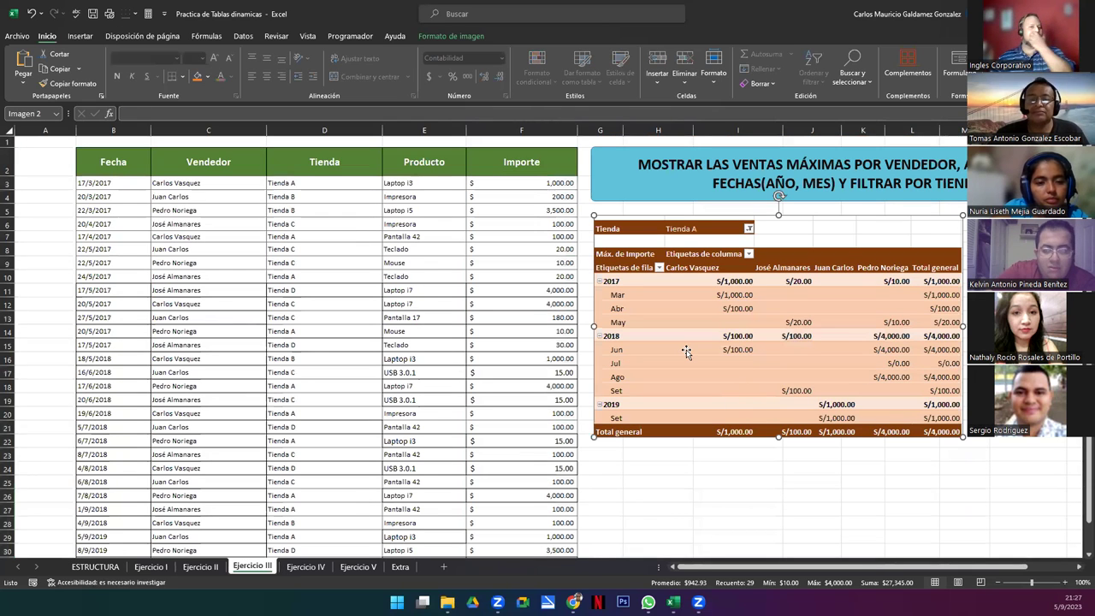
pyautogui.click(303, 567)
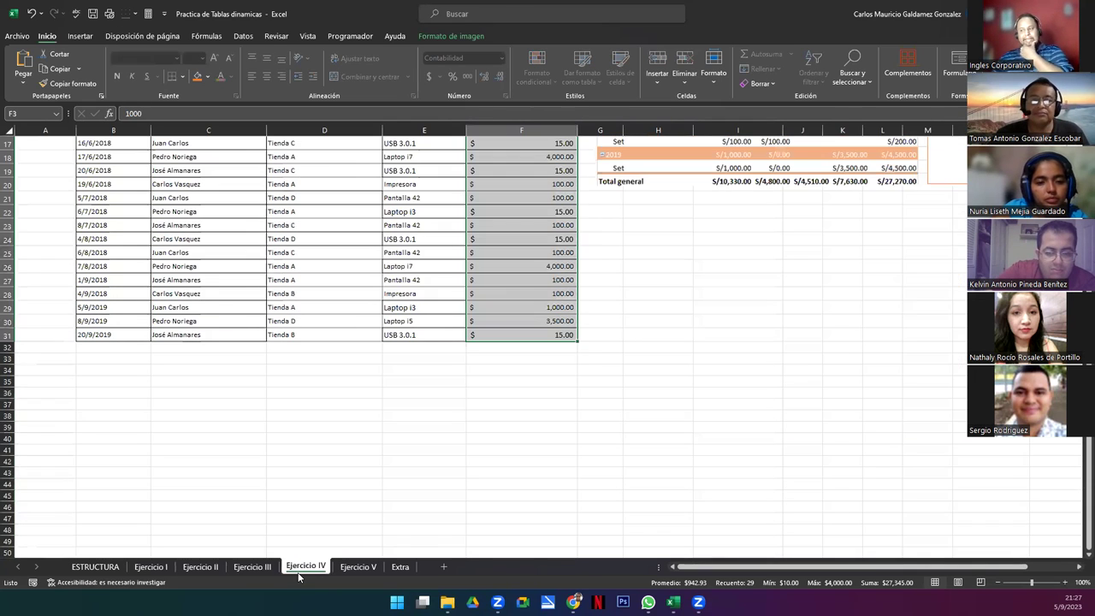
pyautogui.scroll(5, 484, 494)
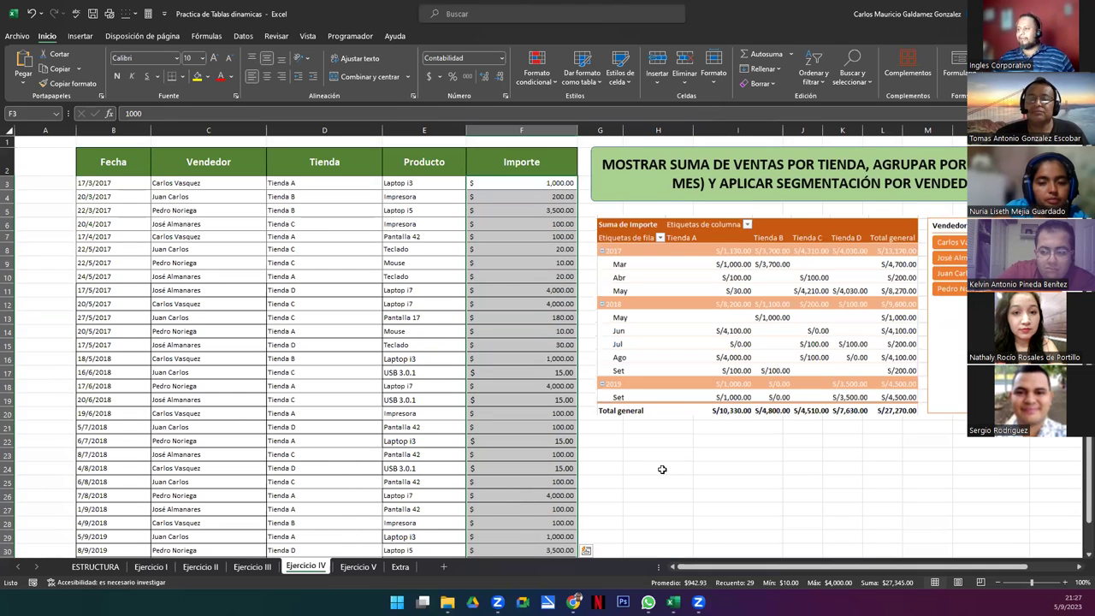
pyautogui.click(633, 445)
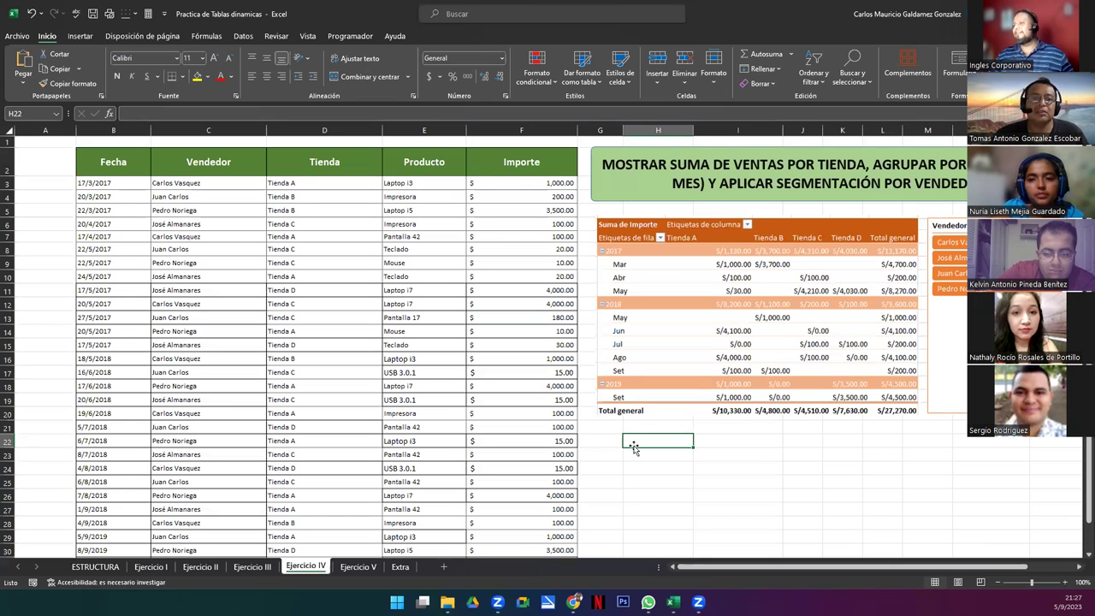
pyautogui.click(238, 371)
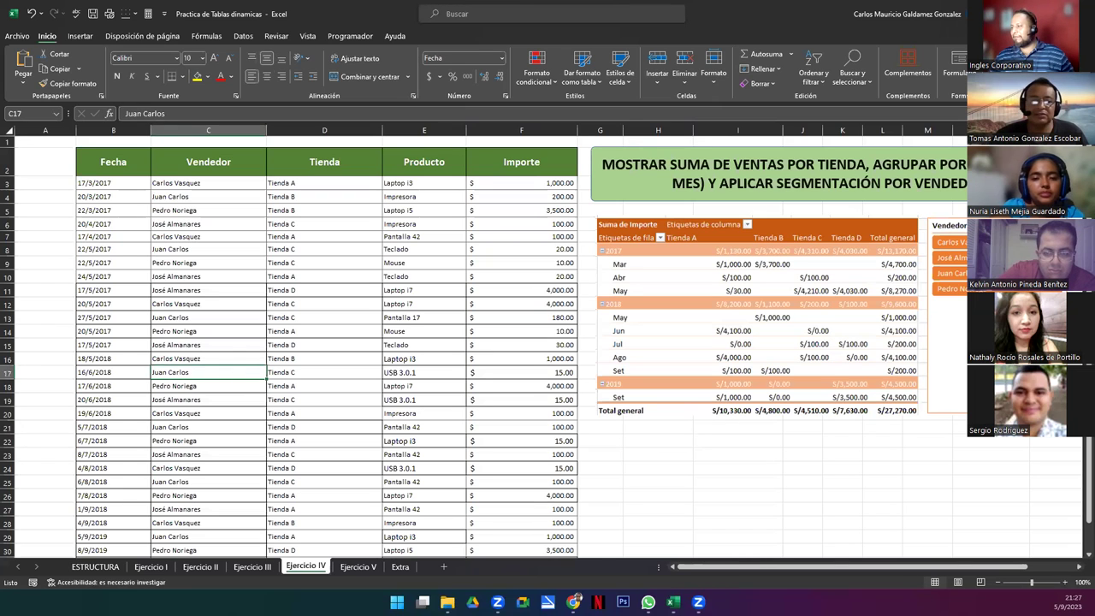
pyautogui.click(358, 566)
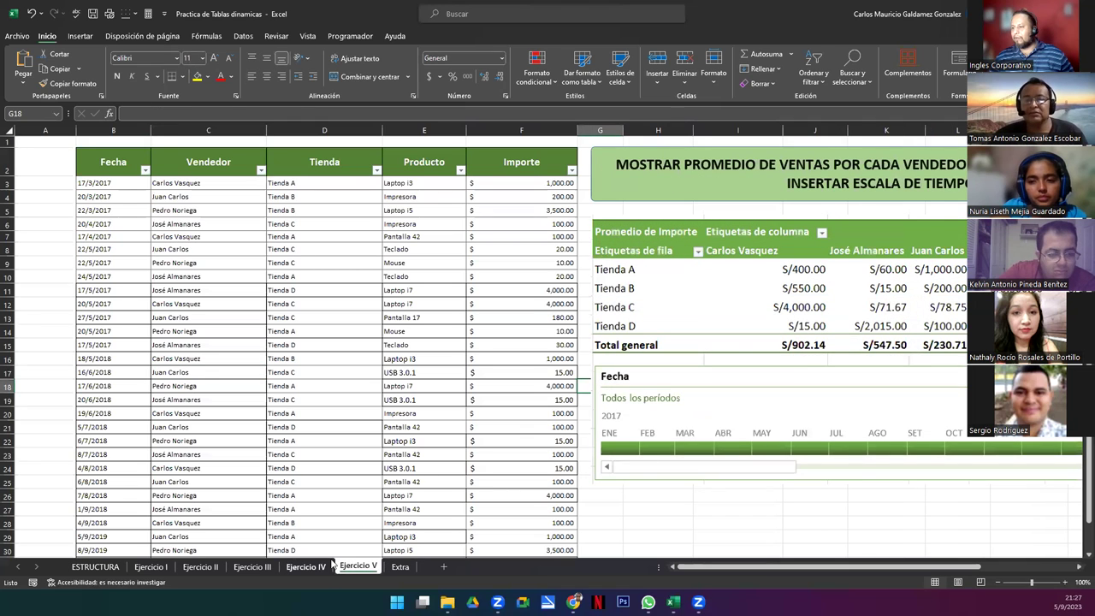
pyautogui.click(306, 566)
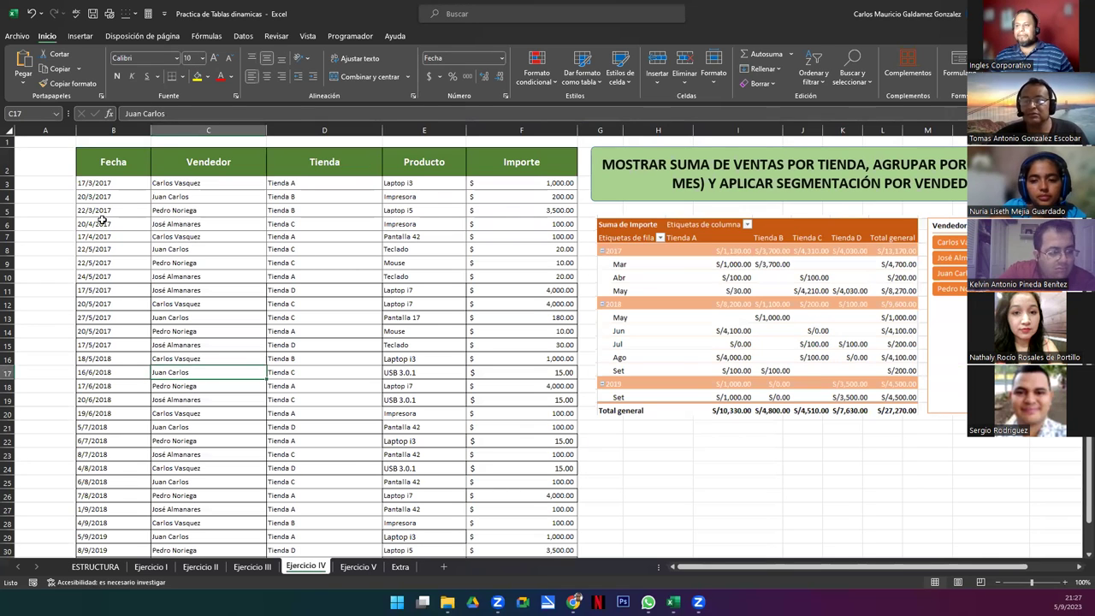
pyautogui.moveTo(105, 183); pyautogui.dragTo(428, 482)
pyautogui.click(430, 482)
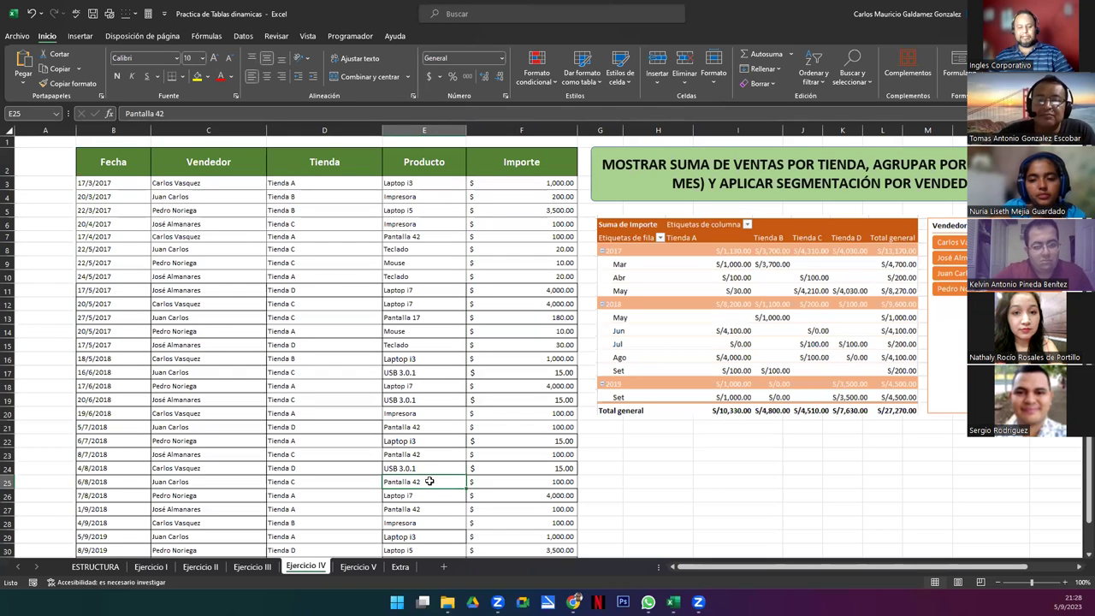
# Convert the sales data into a table with headers using Ctrl+T.
pyautogui.hotkey('ctrl', 't')
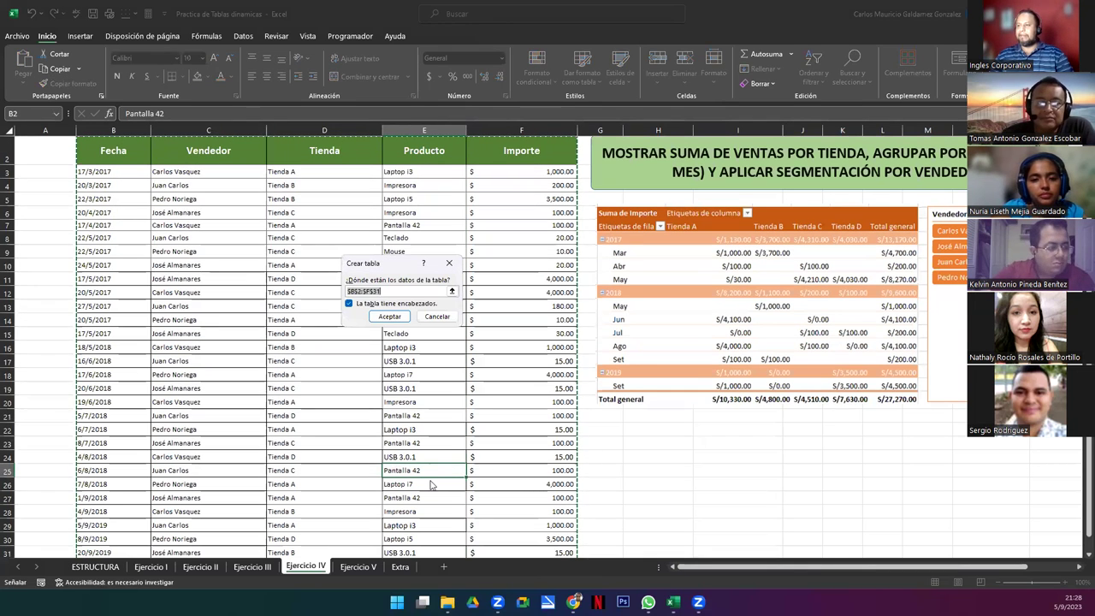
pyautogui.press('Return')
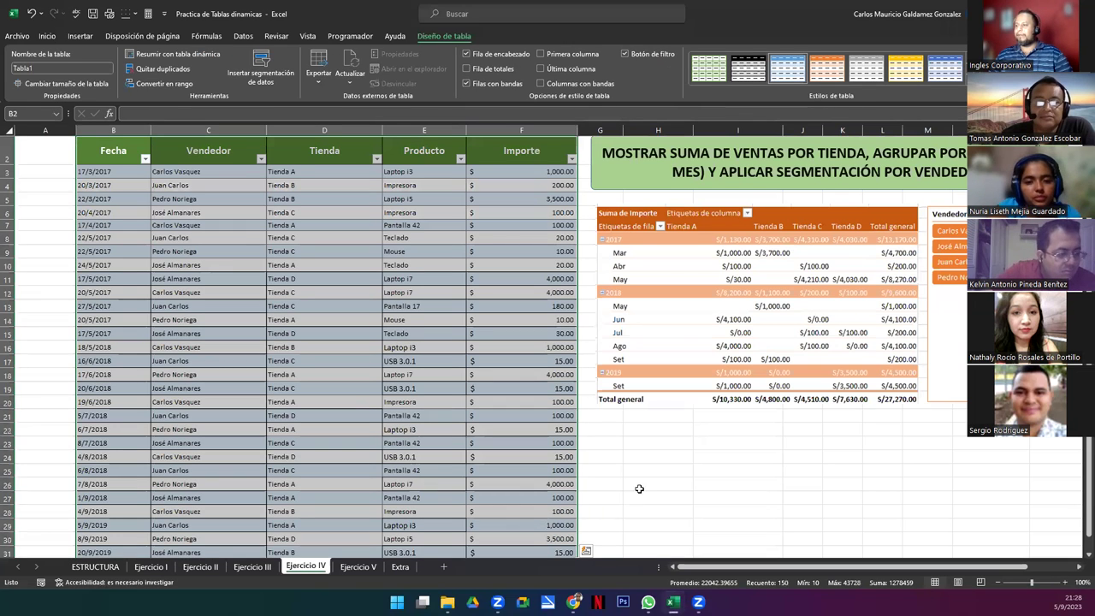
pyautogui.scroll(1, 354, 393)
pyautogui.click(276, 380)
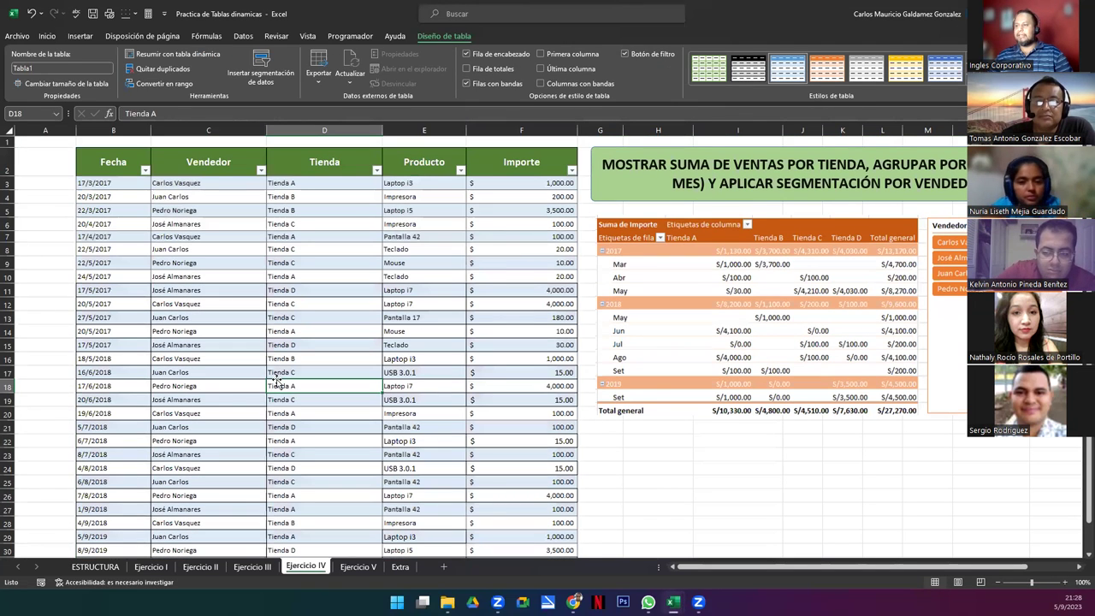
# Move the pivot picture left over the data and adjust the green title box.
pyautogui.click(672, 321)
pyautogui.moveTo(672, 321); pyautogui.dragTo(92, 337)
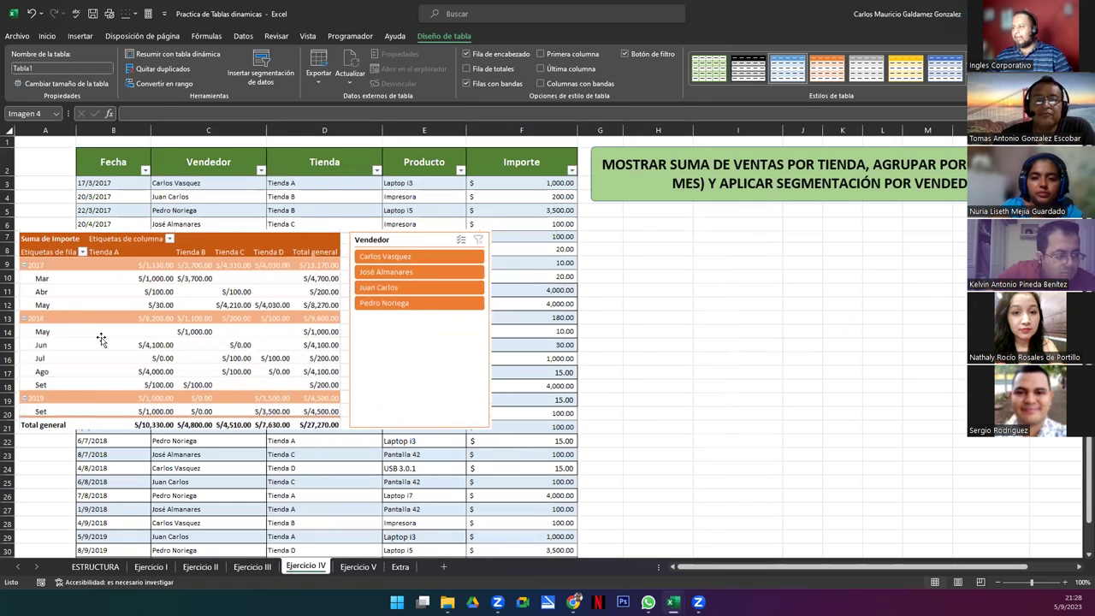
pyautogui.click(612, 229)
pyautogui.click(643, 223)
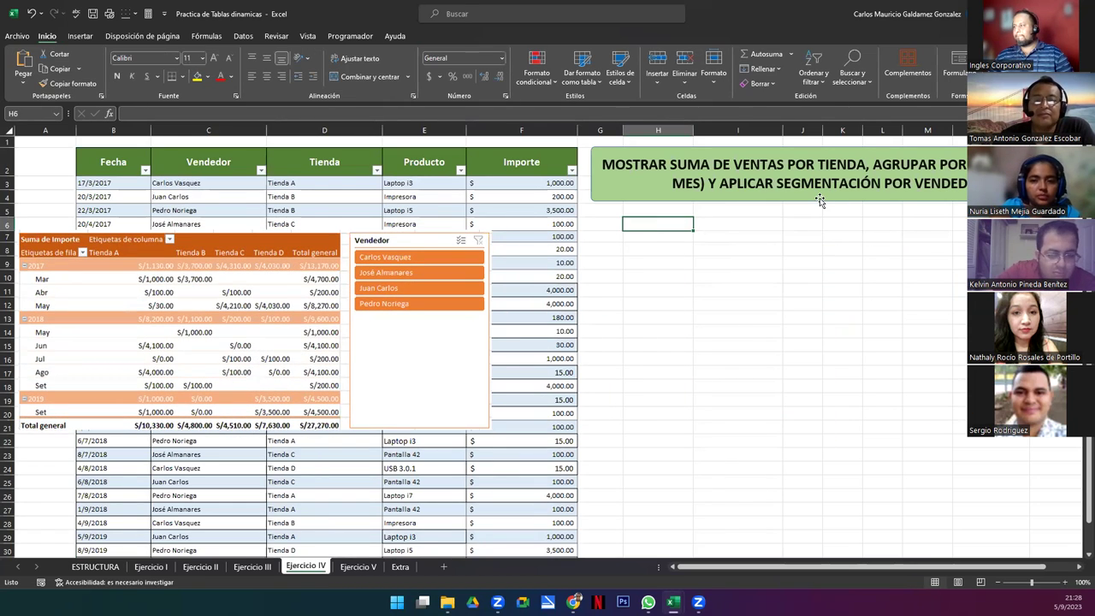
pyautogui.moveTo(819, 197); pyautogui.dragTo(850, 196)
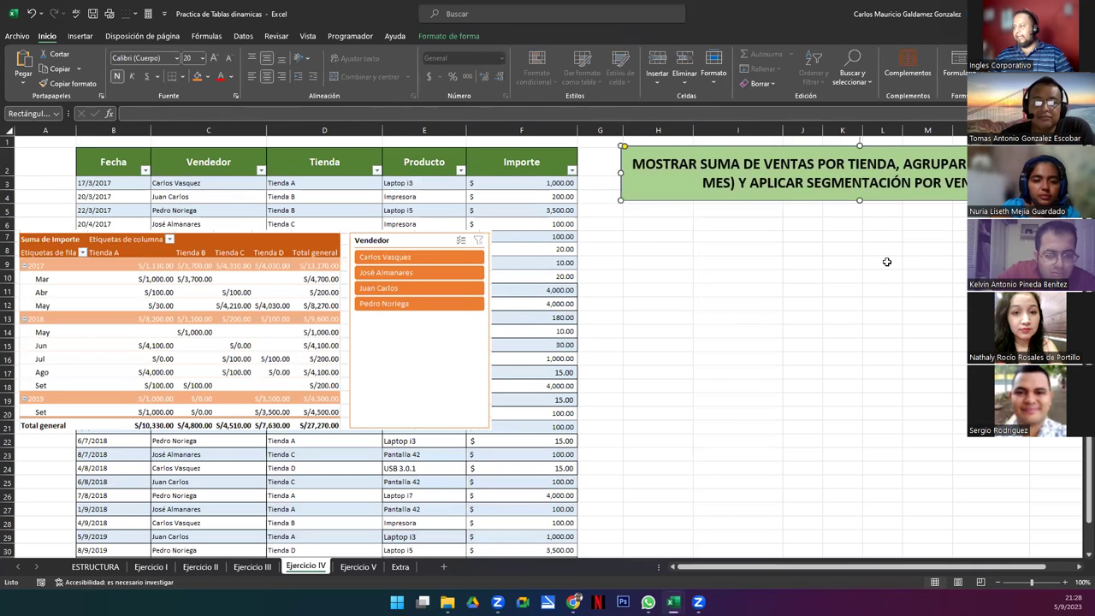
pyautogui.click(1078, 567)
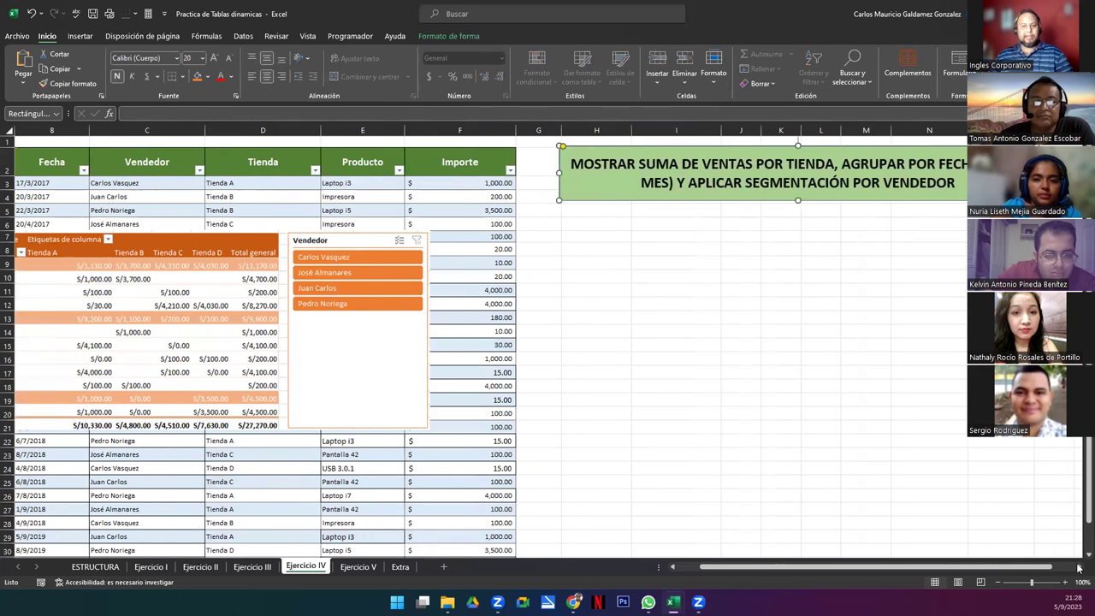
pyautogui.click(1077, 567)
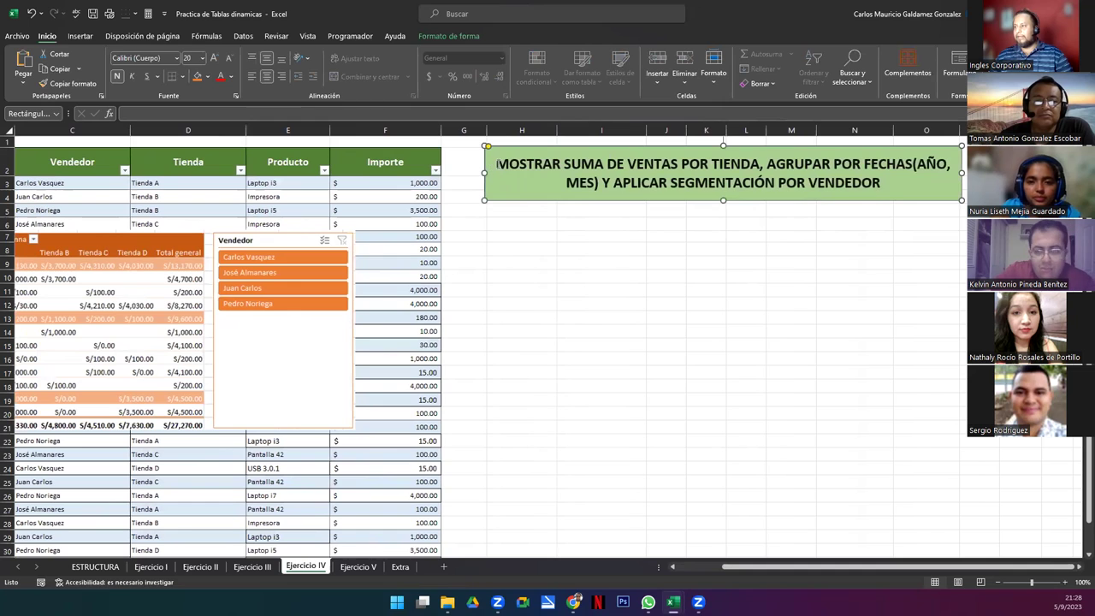
pyautogui.moveTo(498, 163); pyautogui.dragTo(886, 193)
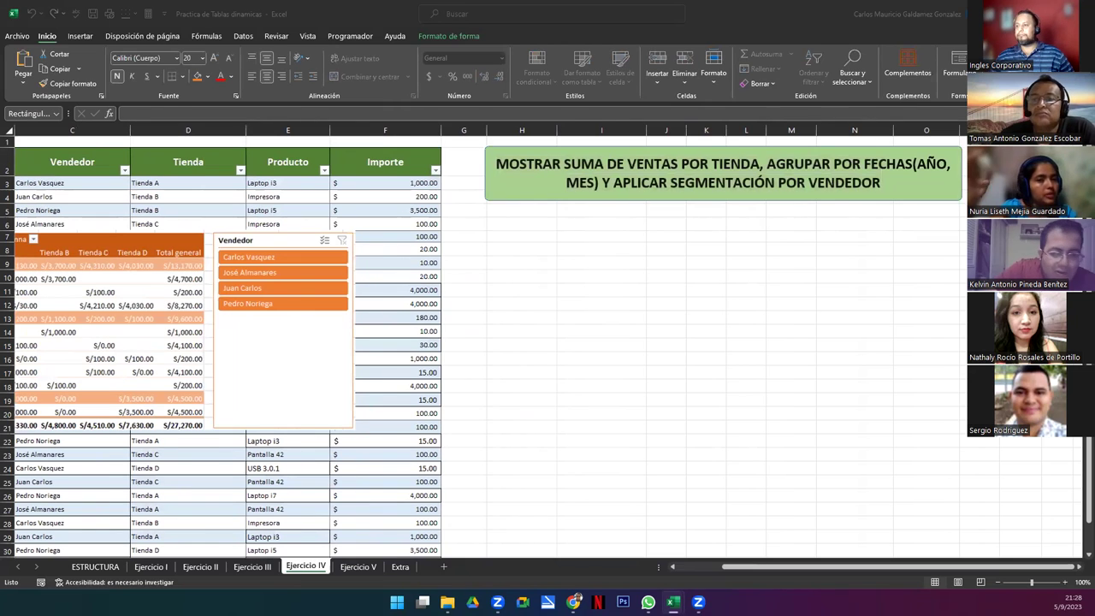
# Reposition and shrink the pivot picture and its slicer, then return to cell H6.
pyautogui.moveTo(90, 335); pyautogui.dragTo(221, 333)
pyautogui.moveTo(488, 428); pyautogui.dragTo(419, 399)
pyautogui.moveTo(266, 339); pyautogui.dragTo(274, 325)
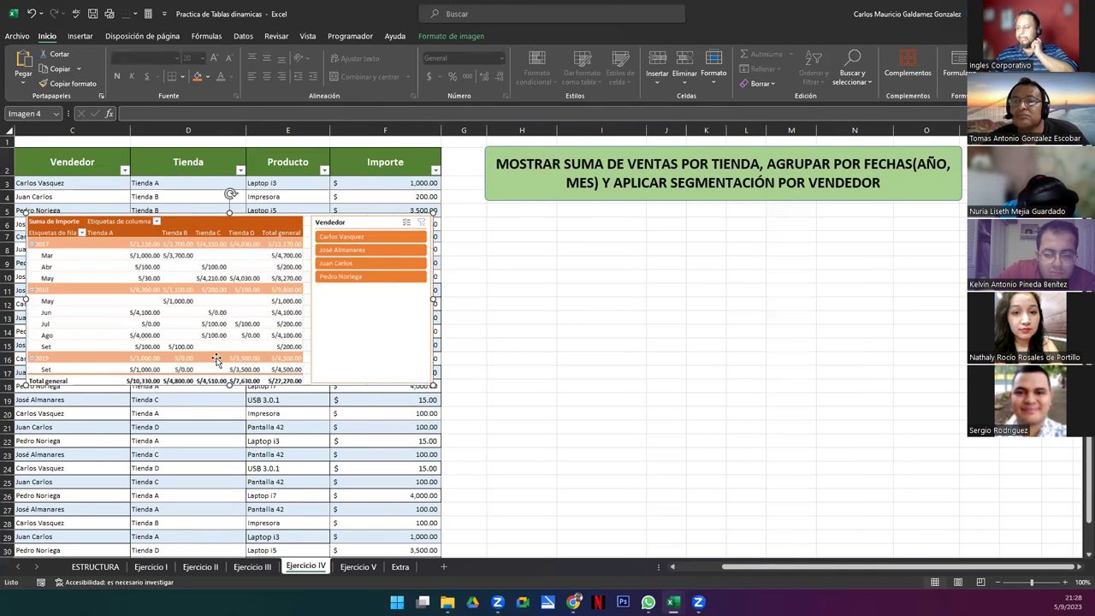
pyautogui.click(502, 226)
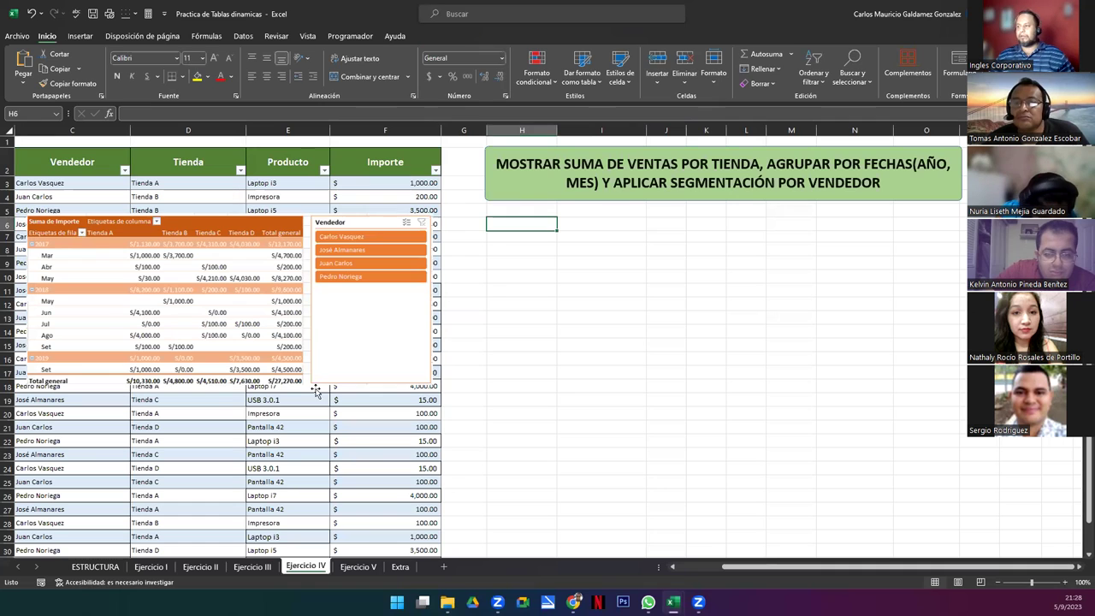
# Insert a pivot table with source Tabla1, placed on the existing sheet at H6.
pyautogui.click(79, 36)
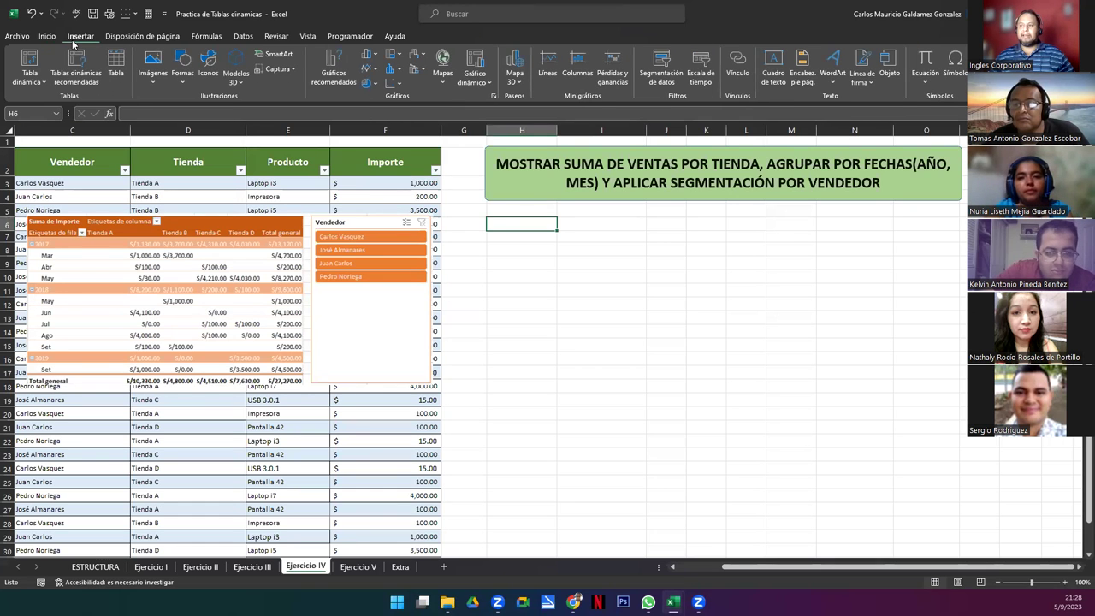
pyautogui.click(29, 69)
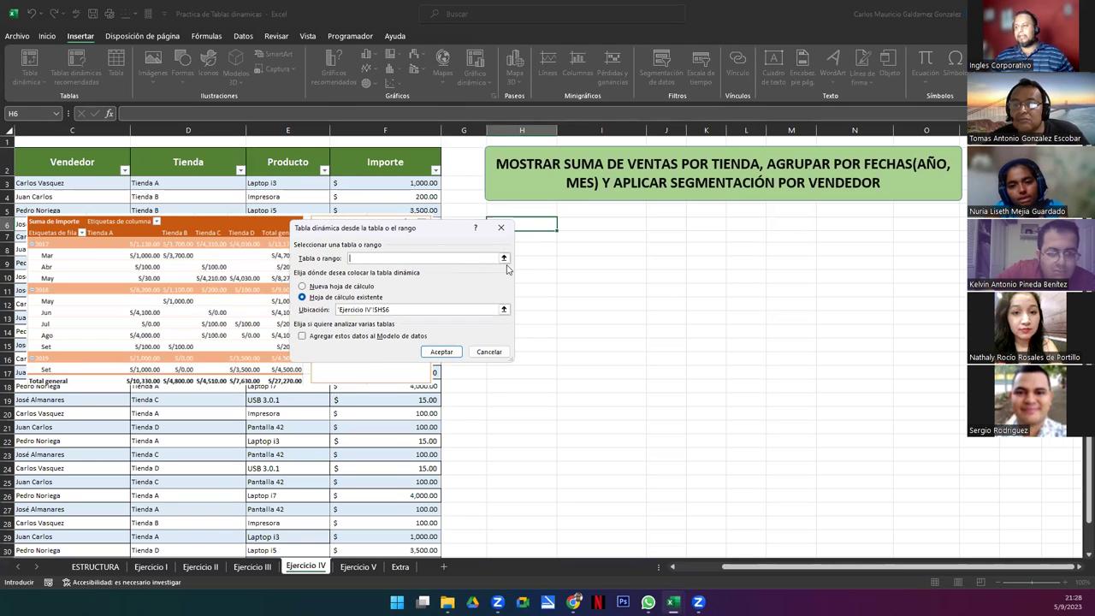
pyautogui.click(38, 187)
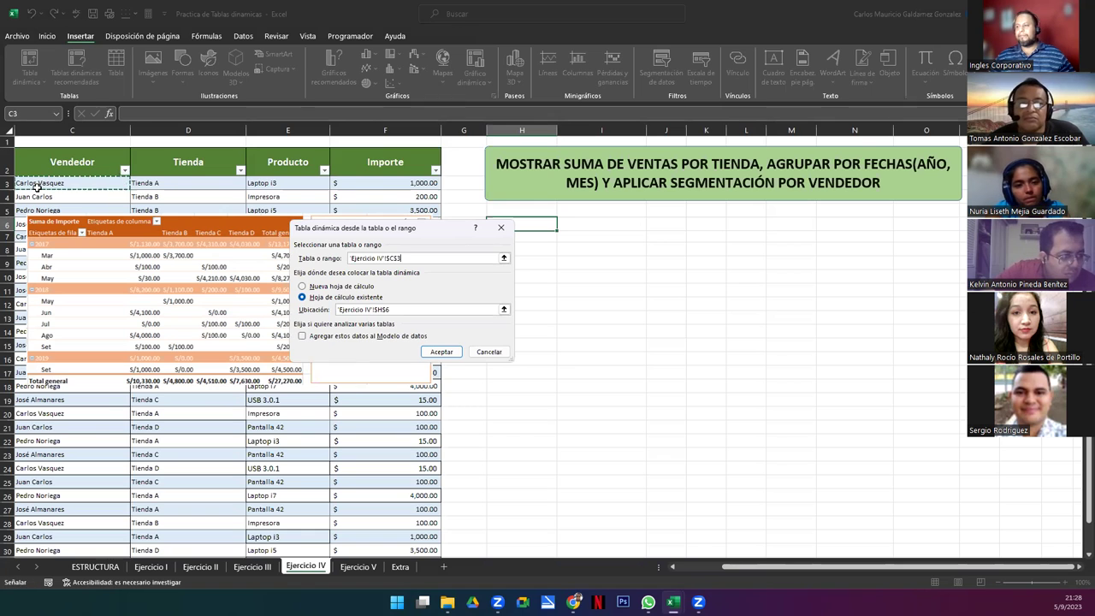
pyautogui.press('Left')
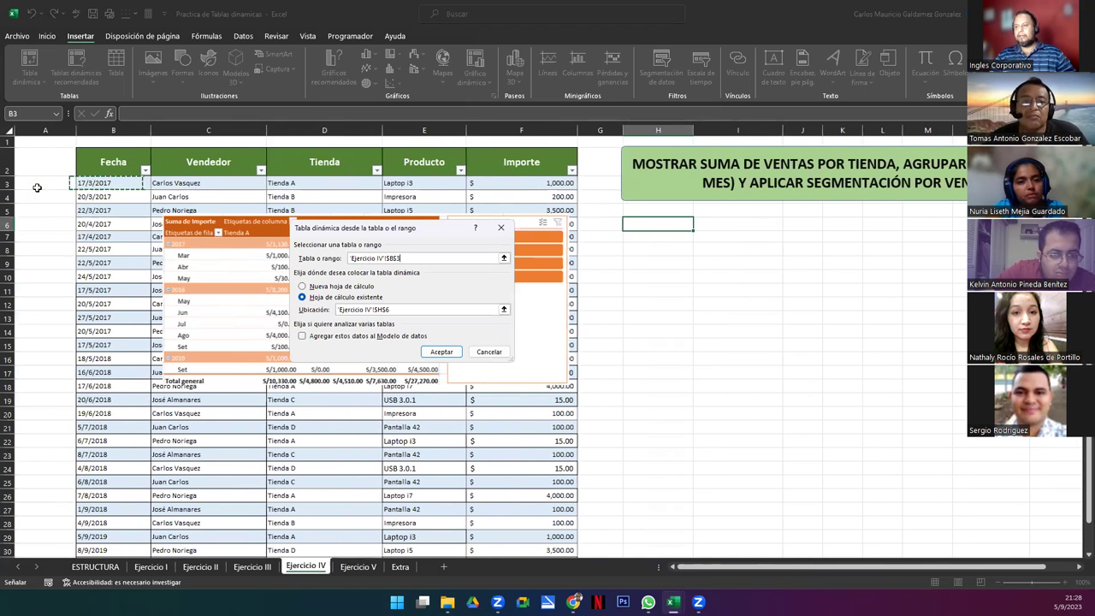
pyautogui.hotkey('ctrl', 'a')
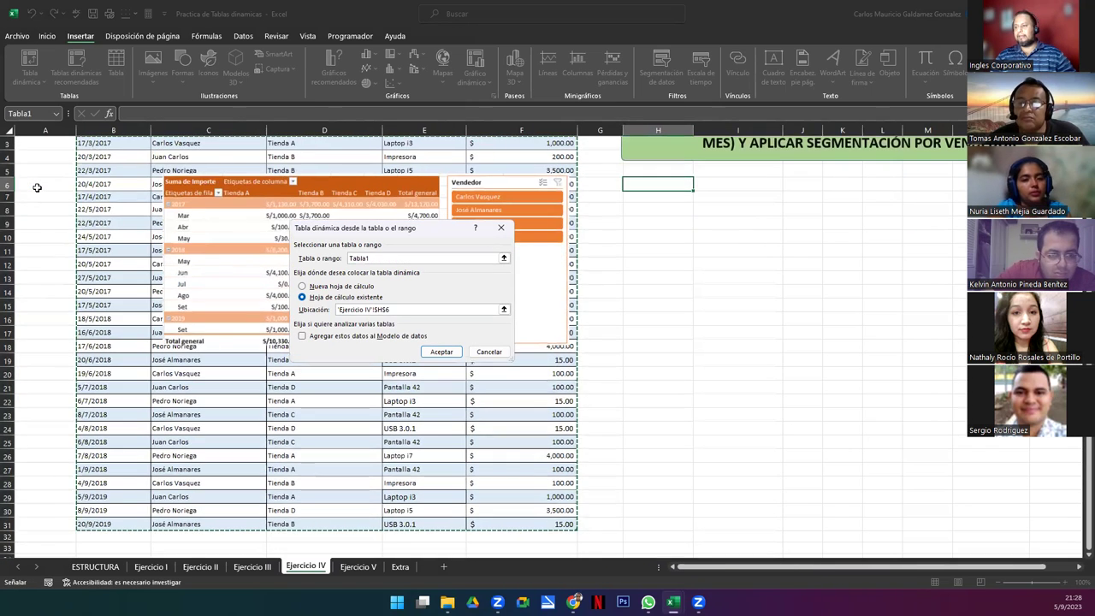
pyautogui.scroll(1, 550, 362)
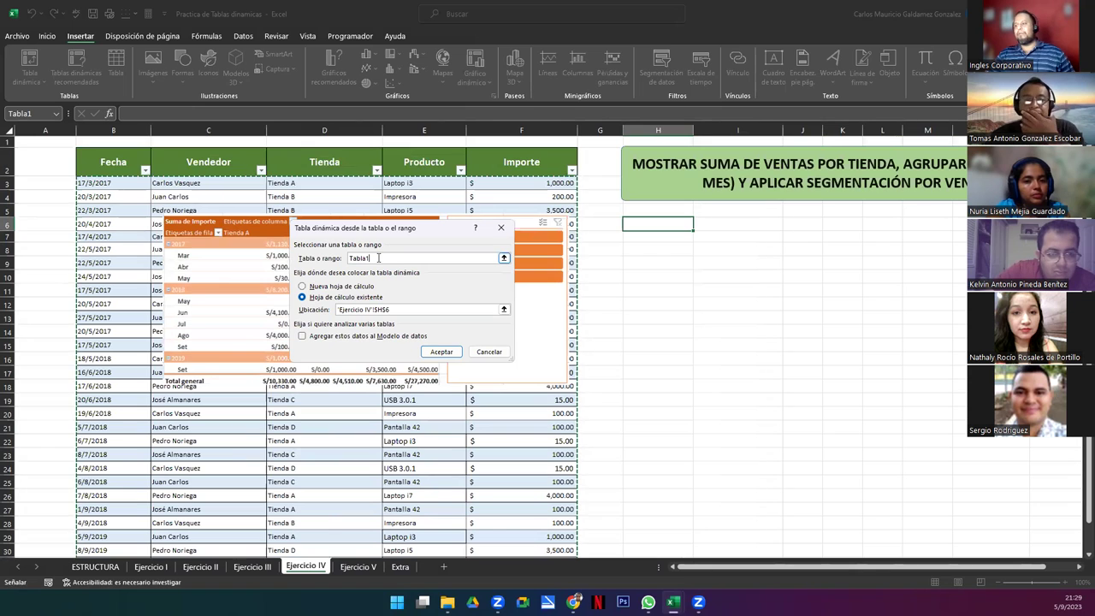
pyautogui.click(440, 353)
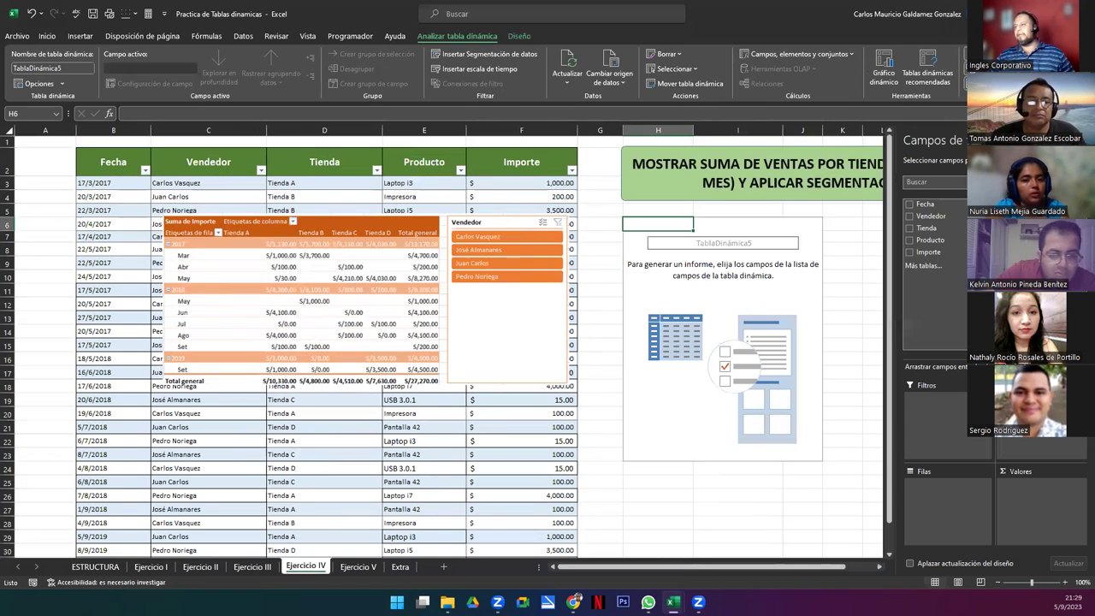
# Put Fecha in Filas so rows auto-group into Años, Trimestres and Meses for 2017–2019.
pyautogui.click(880, 566)
pyautogui.click(880, 566)
pyautogui.click(880, 566)
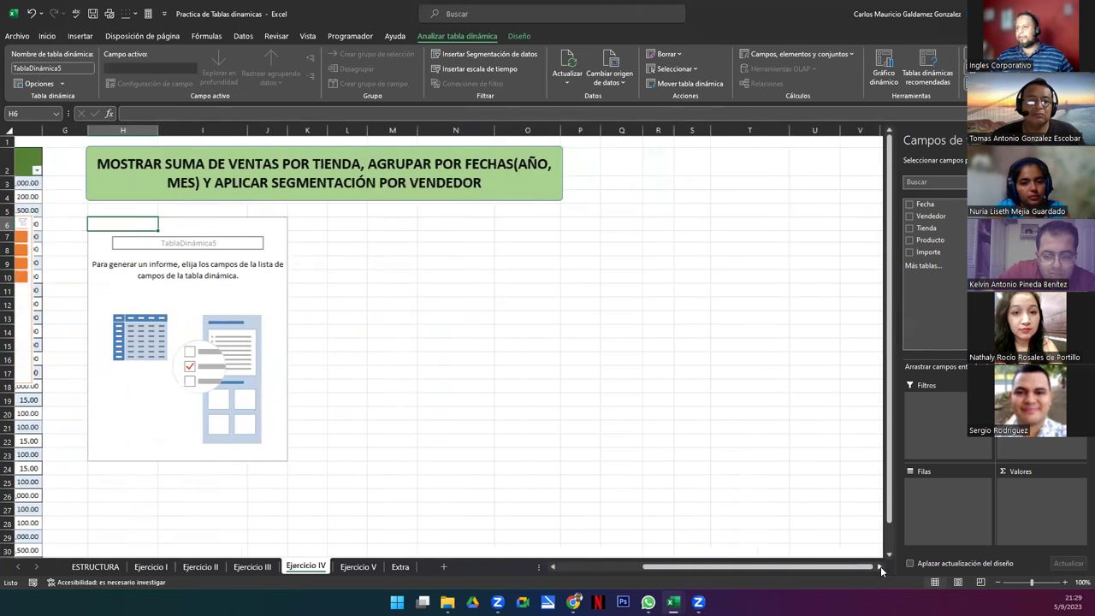
pyautogui.click(879, 566)
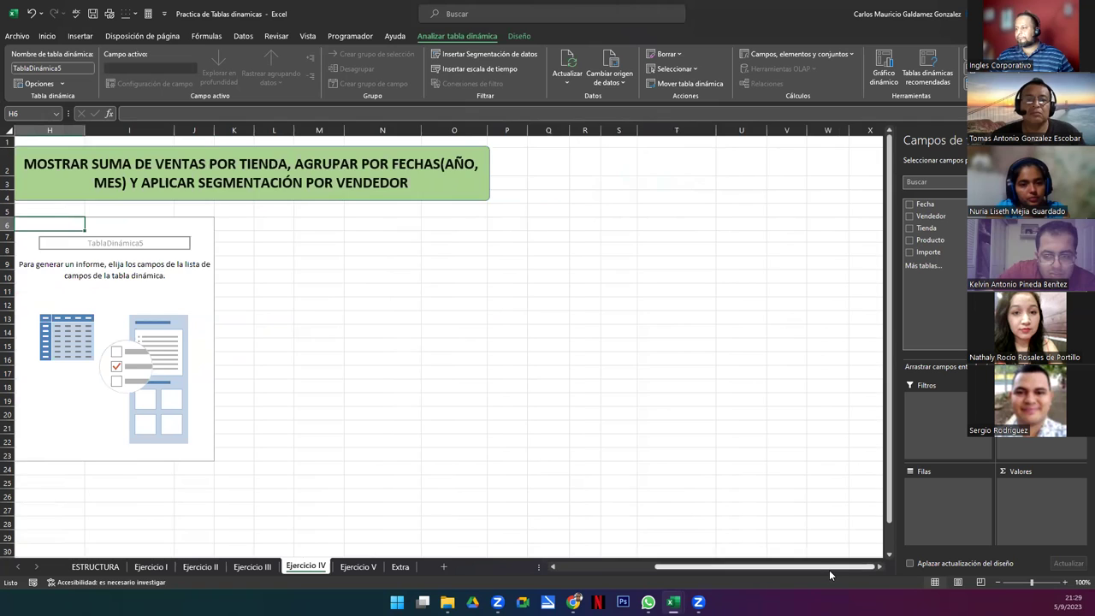
pyautogui.moveTo(829, 570); pyautogui.dragTo(820, 570)
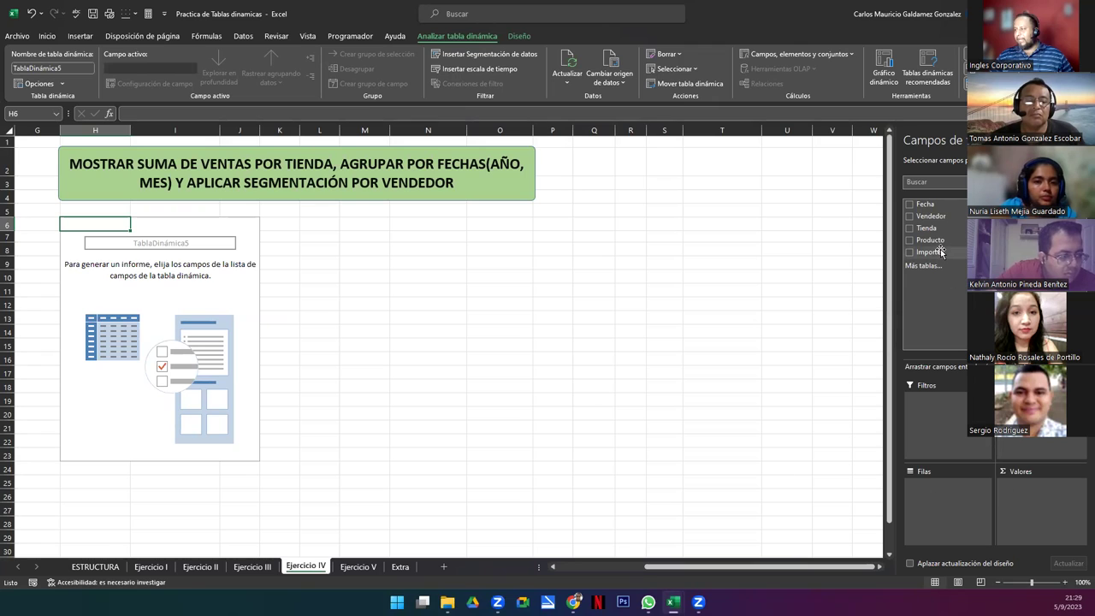
pyautogui.moveTo(940, 252); pyautogui.dragTo(1034, 500)
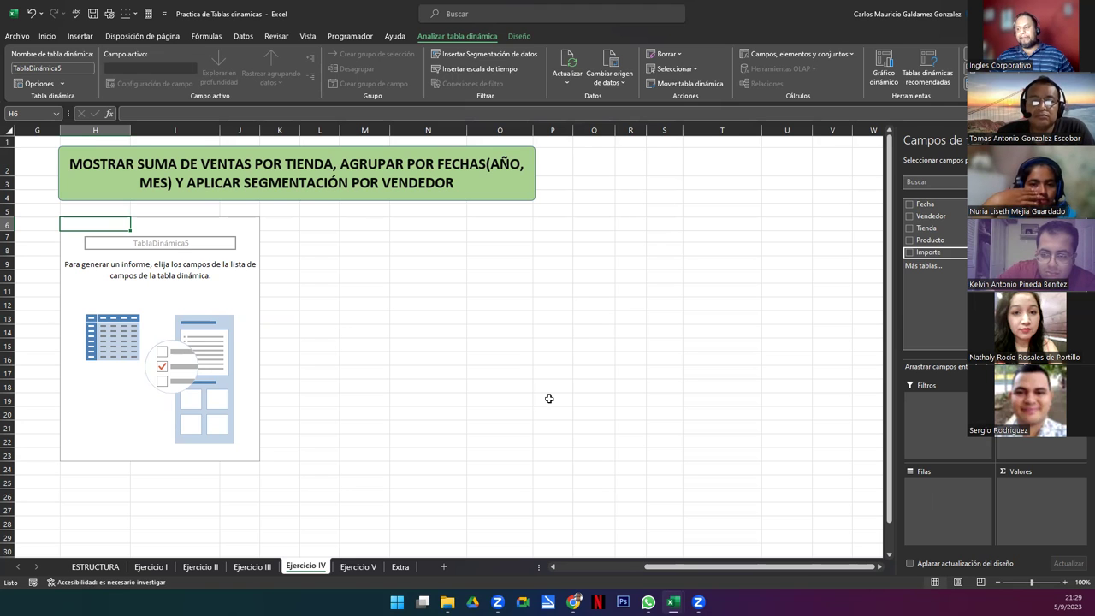
pyautogui.moveTo(673, 567); pyautogui.dragTo(581, 559)
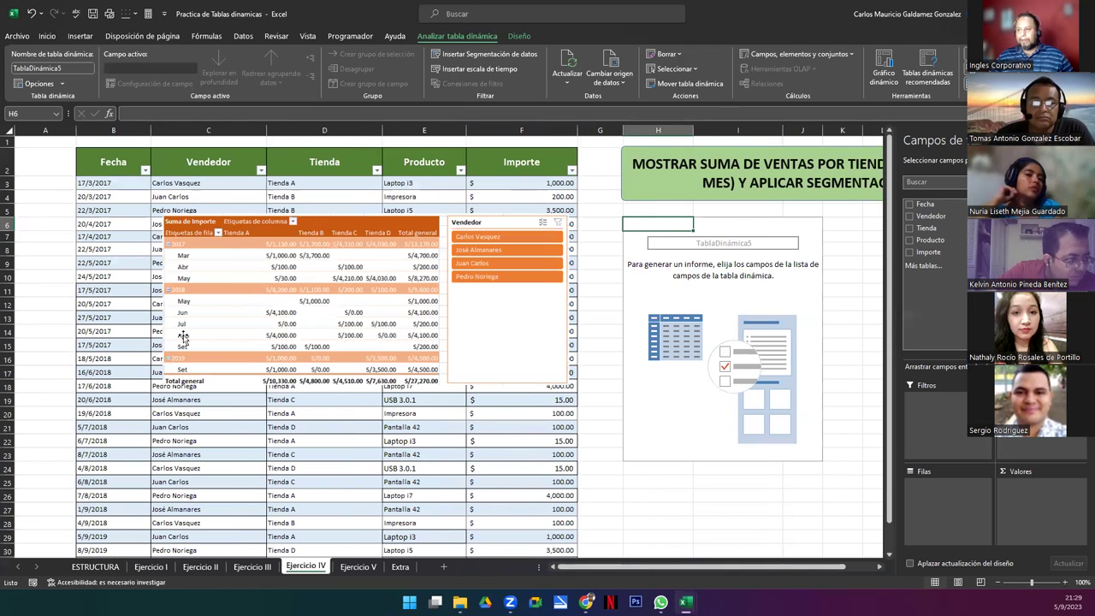
pyautogui.moveTo(697, 567); pyautogui.dragTo(726, 569)
pyautogui.moveTo(928, 205); pyautogui.dragTo(938, 491)
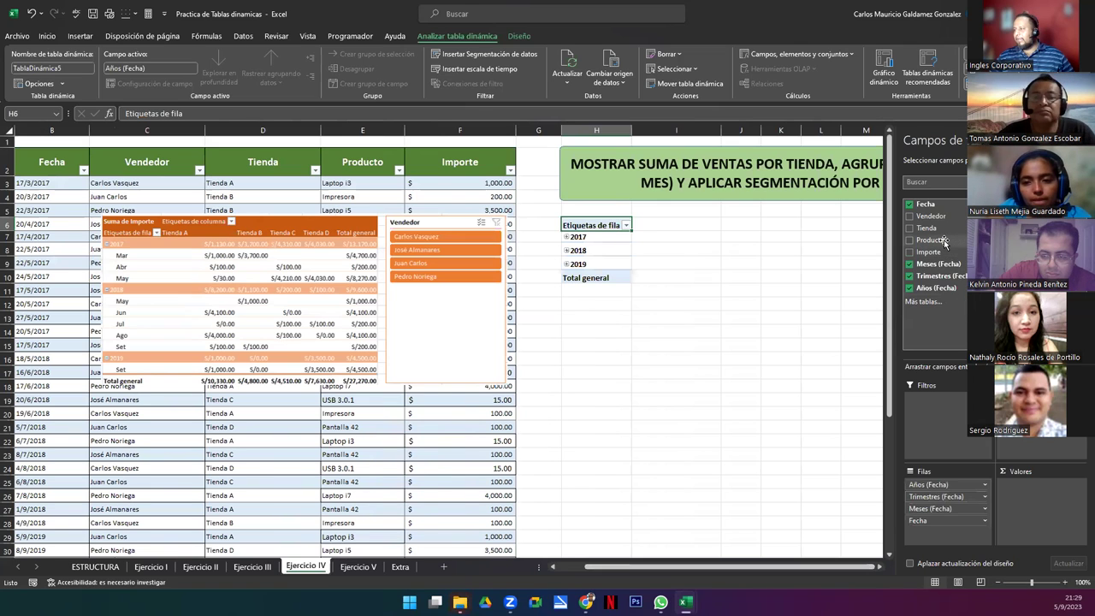
# Add Tienda to Columnas and expand 2017, Trim.1 and mar down to daily dates.
pyautogui.moveTo(928, 228); pyautogui.dragTo(1031, 419)
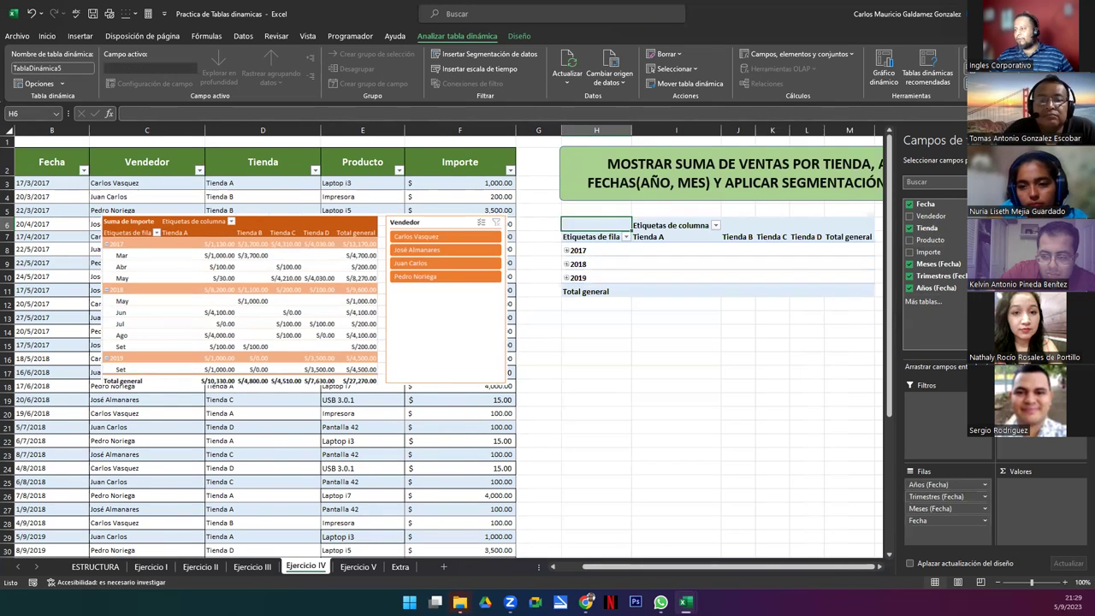
pyautogui.click(880, 566)
pyautogui.click(880, 566)
pyautogui.click(880, 566)
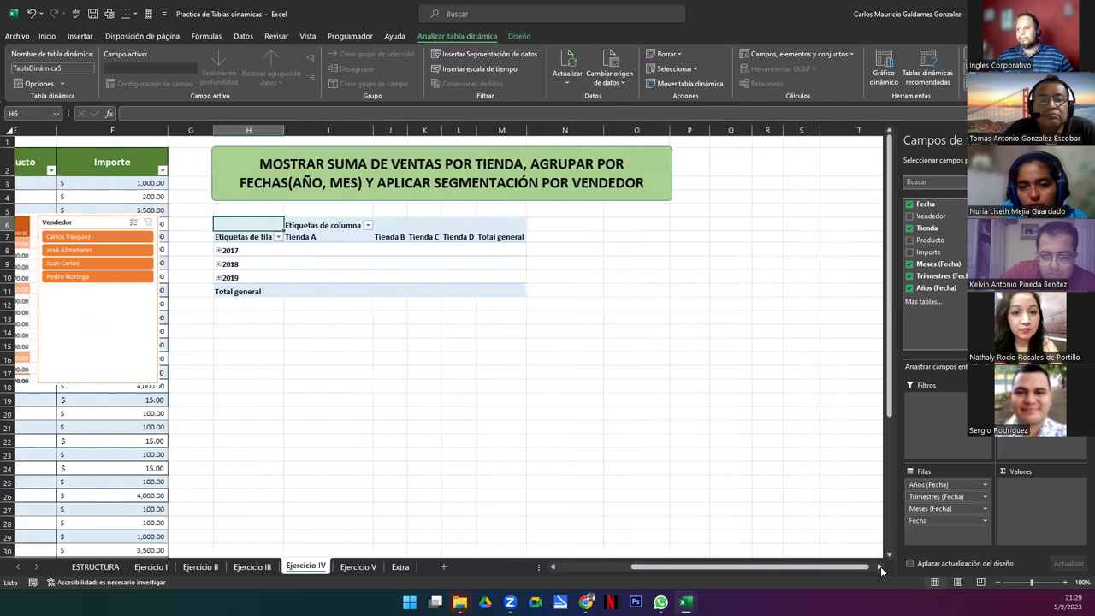
pyautogui.click(176, 251)
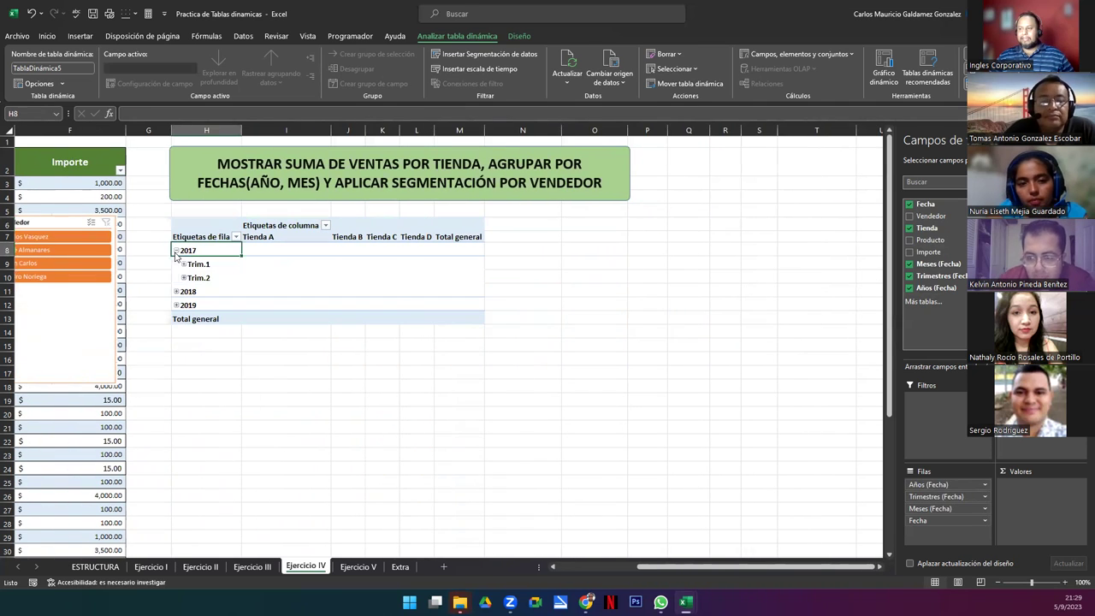
pyautogui.click(183, 265)
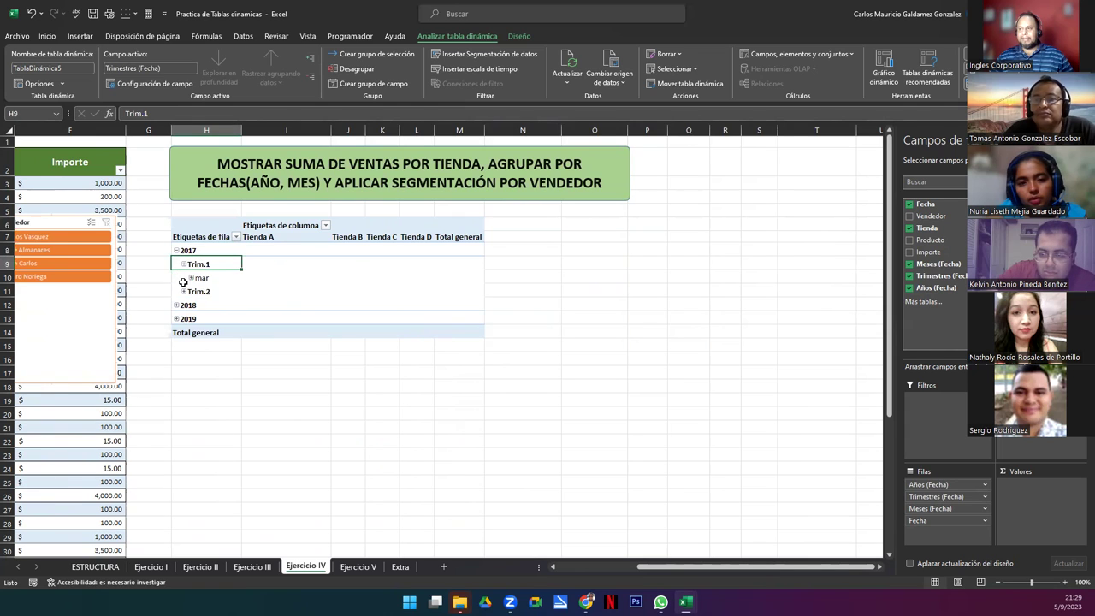
pyautogui.click(191, 279)
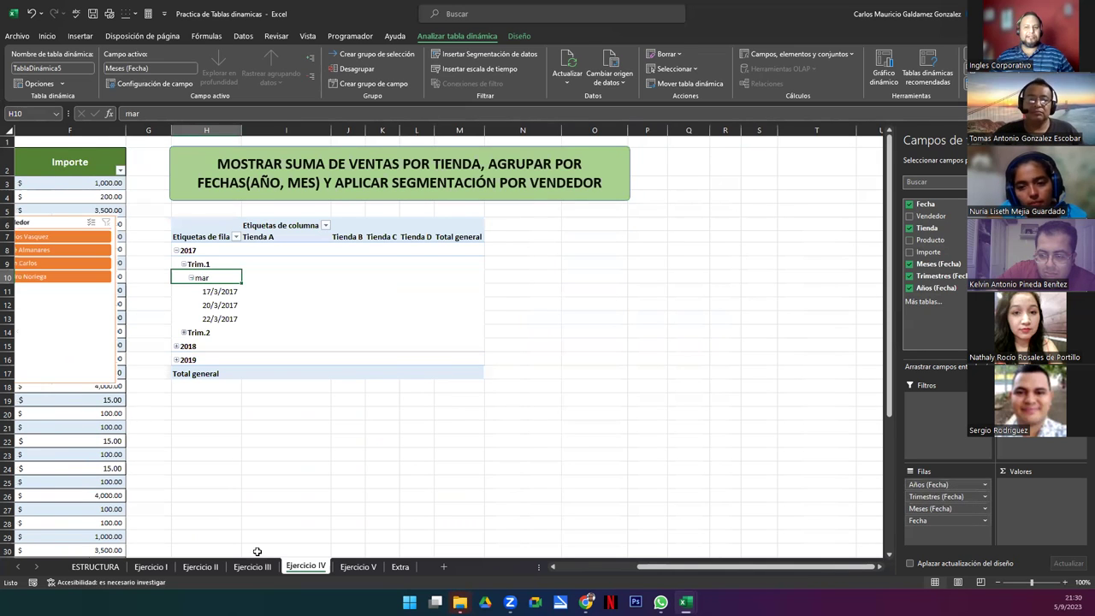
# Highlight AÑO, MES in the title and check the Años and Meses field options.
pyautogui.click(254, 186)
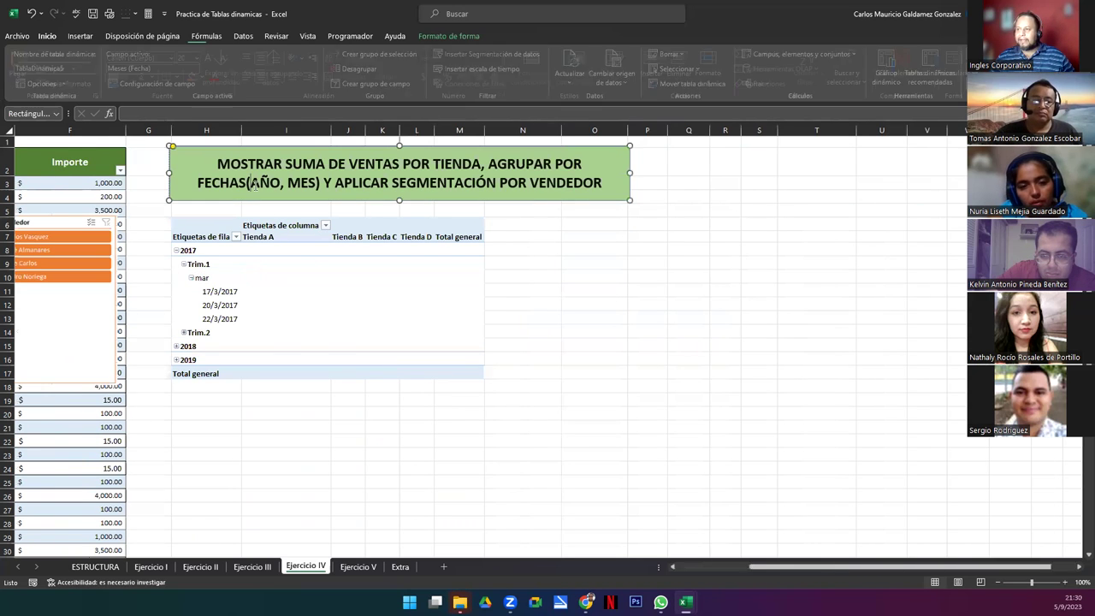
pyautogui.moveTo(251, 184); pyautogui.dragTo(315, 183)
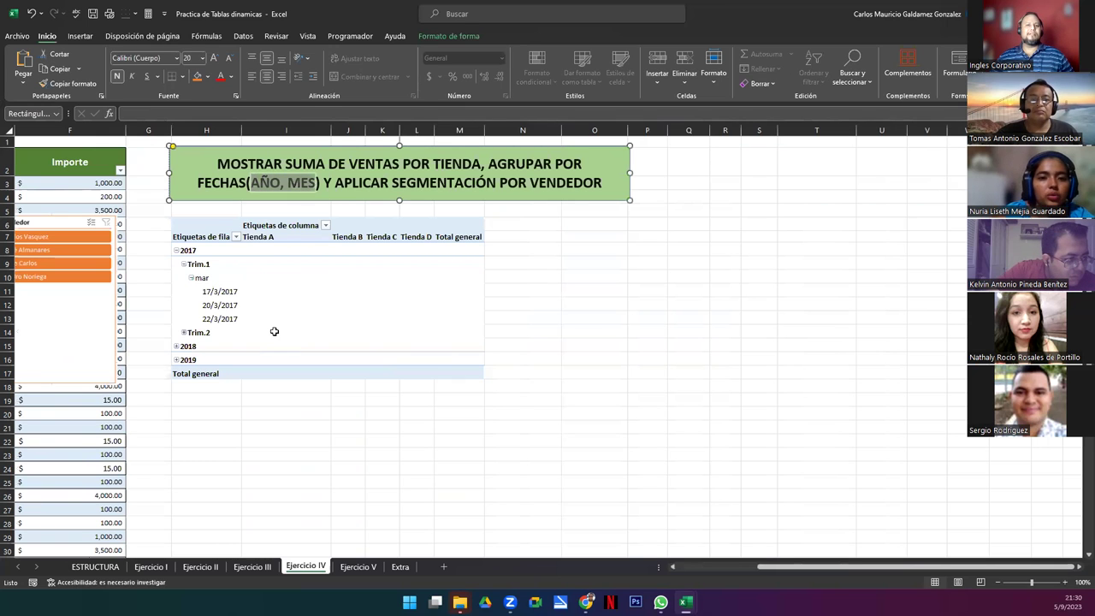
pyautogui.click(291, 307)
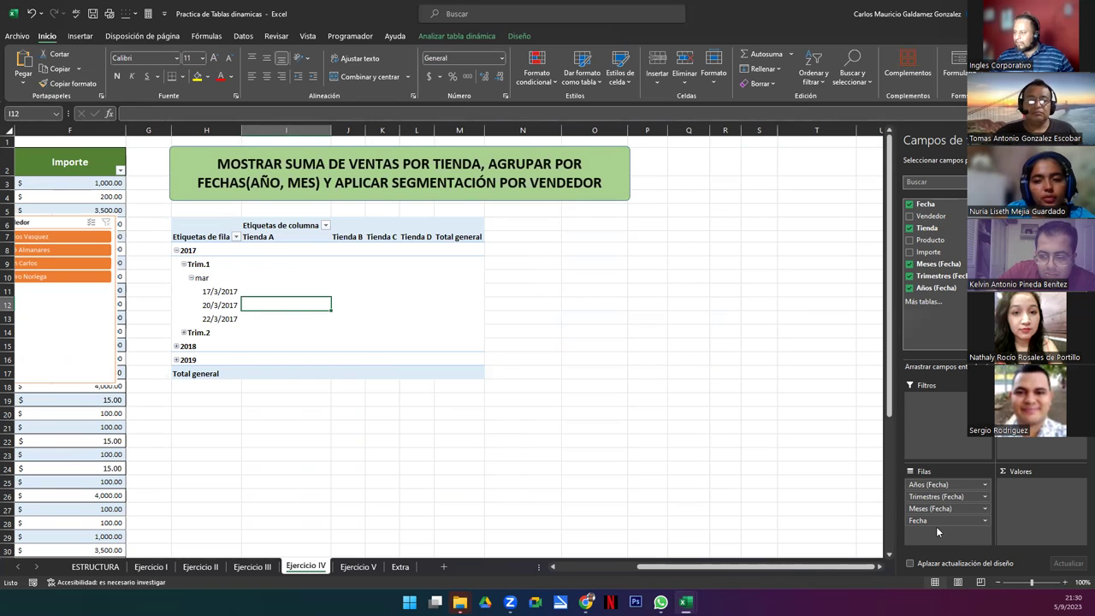
pyautogui.click(936, 485)
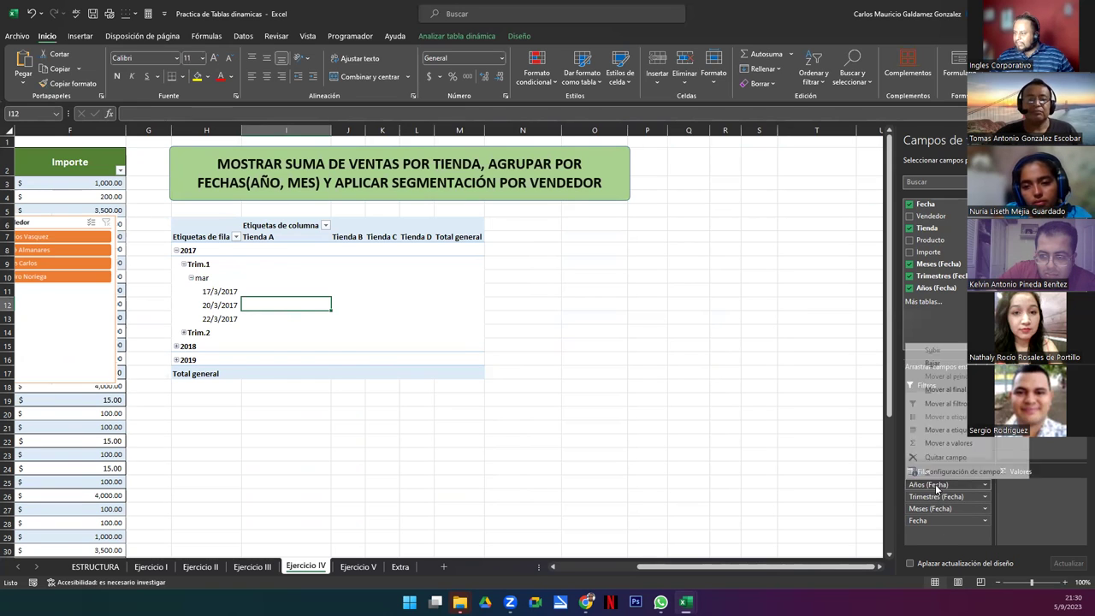
pyautogui.click(939, 508)
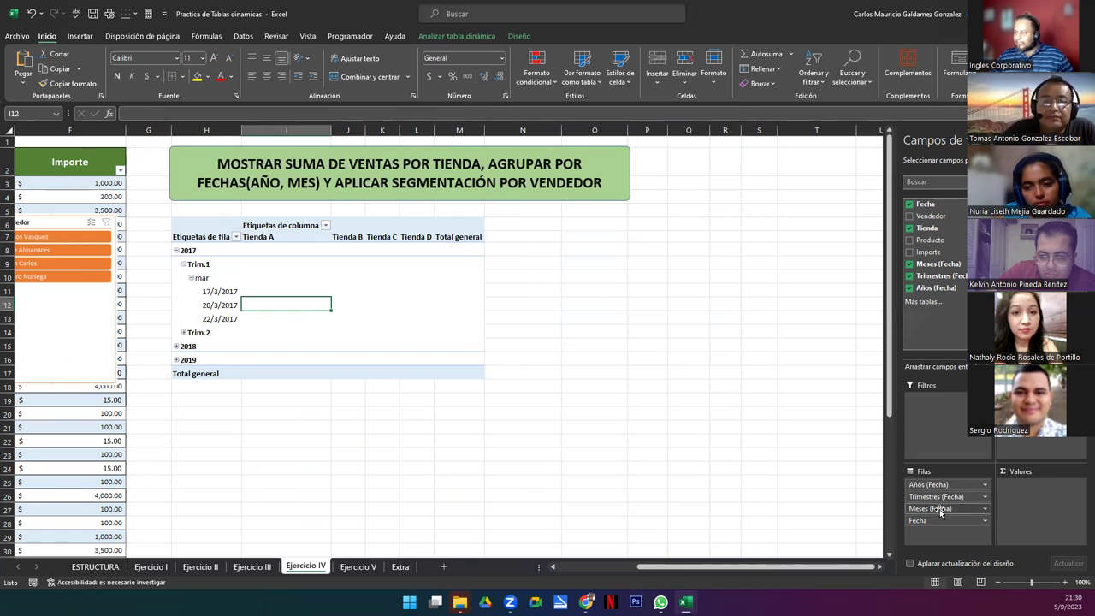
pyautogui.click(939, 529)
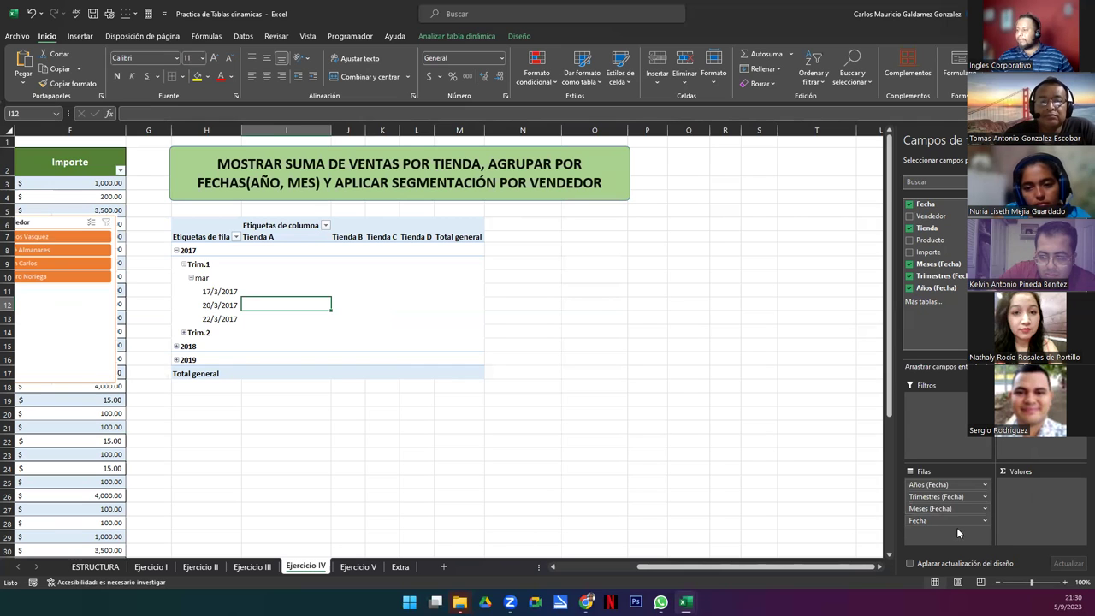
# Remove the daily Fecha and Trimestres levels from rows, then expand 2018 and 2019.
pyautogui.moveTo(970, 520); pyautogui.dragTo(849, 521)
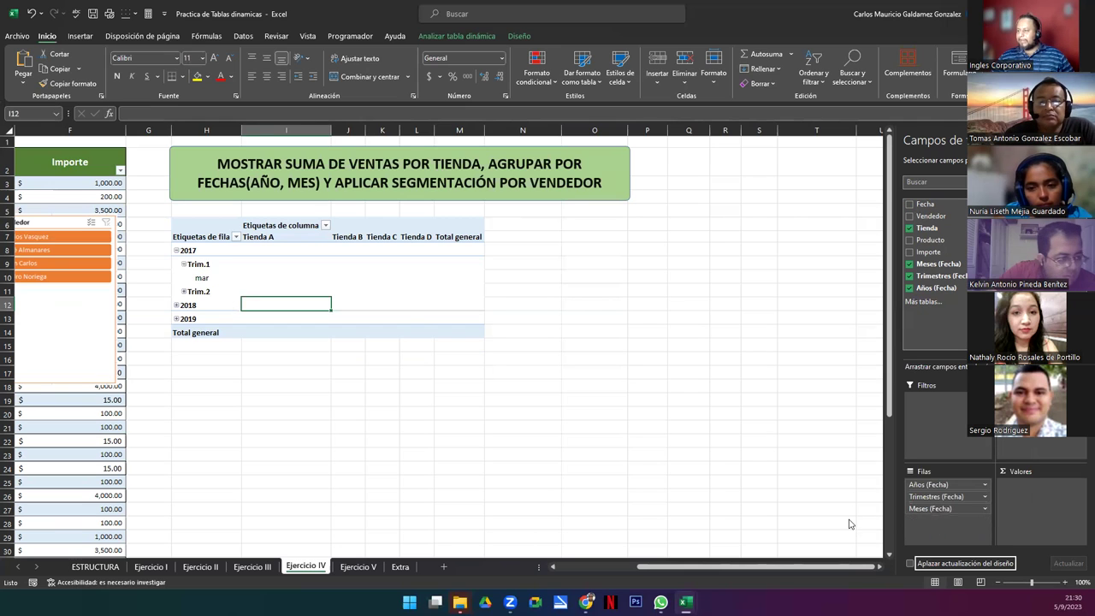
pyautogui.click(985, 497)
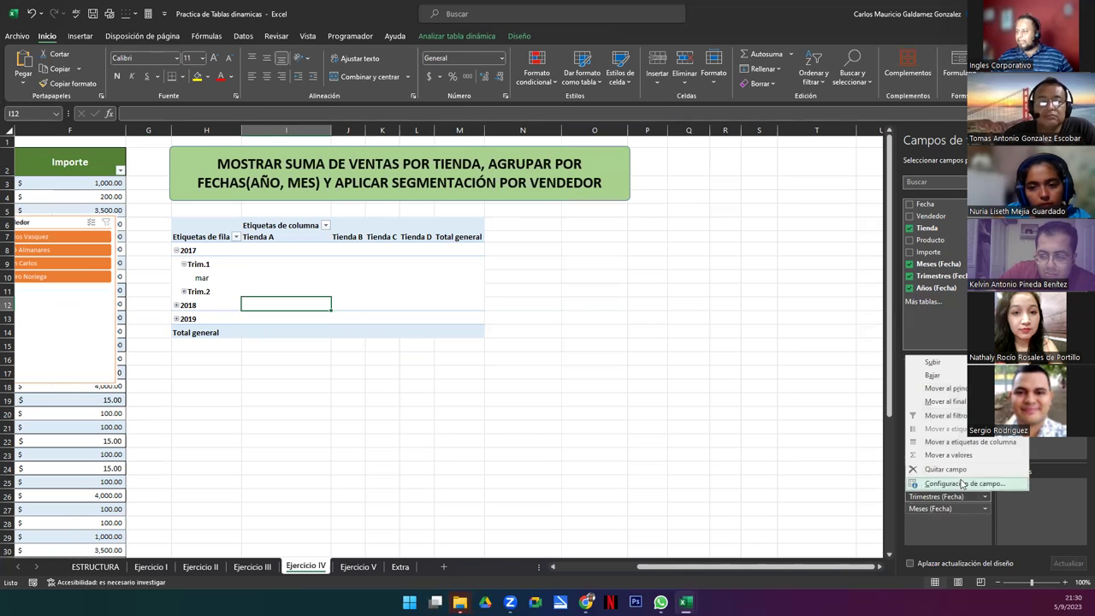
pyautogui.click(945, 500)
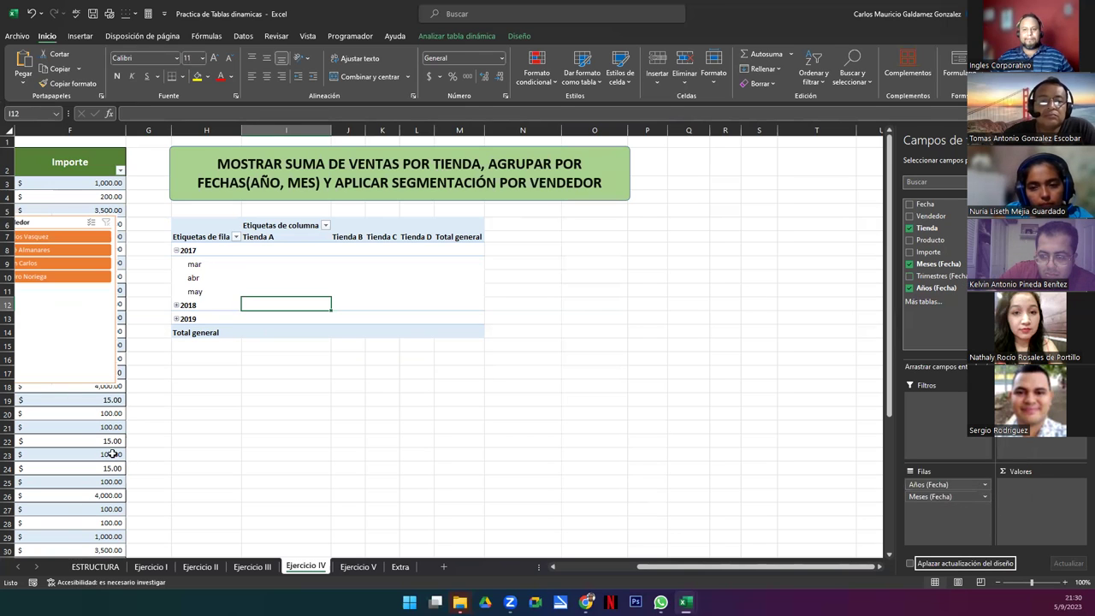
pyautogui.click(177, 305)
pyautogui.click(176, 386)
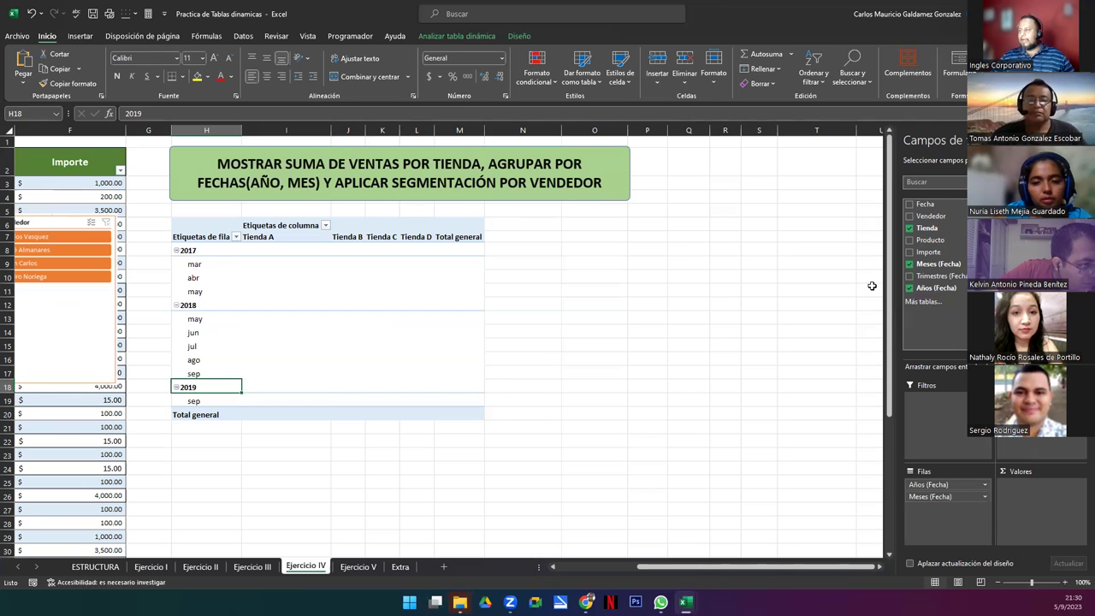
# Add Importe to Valores as Suma de Importe and select the value cells I8:M20.
pyautogui.moveTo(935, 276); pyautogui.dragTo(1023, 498)
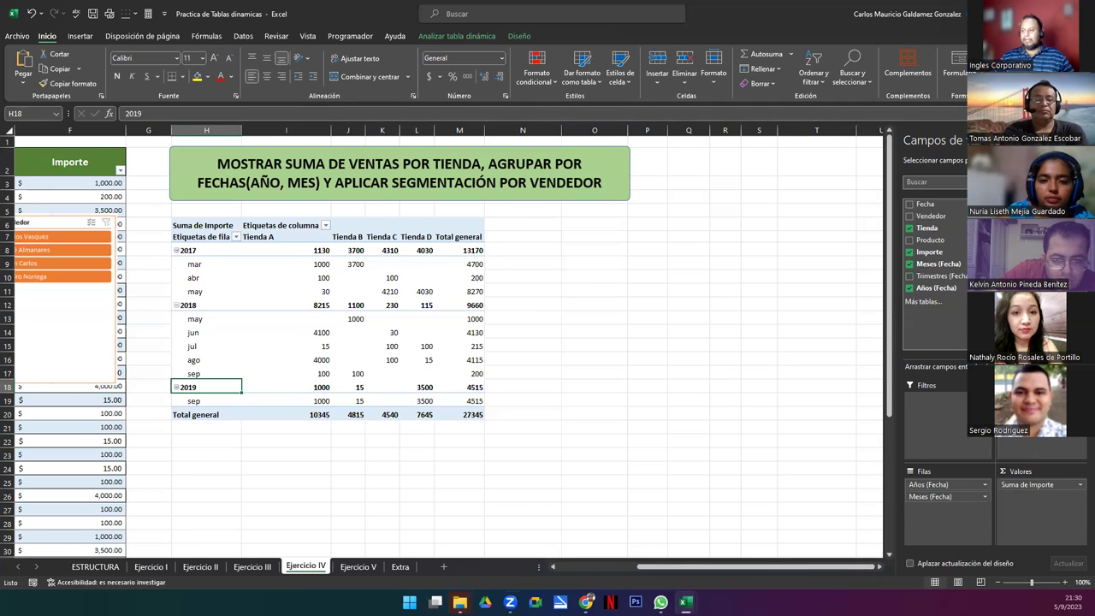
pyautogui.hscroll(-3, 665, 566)
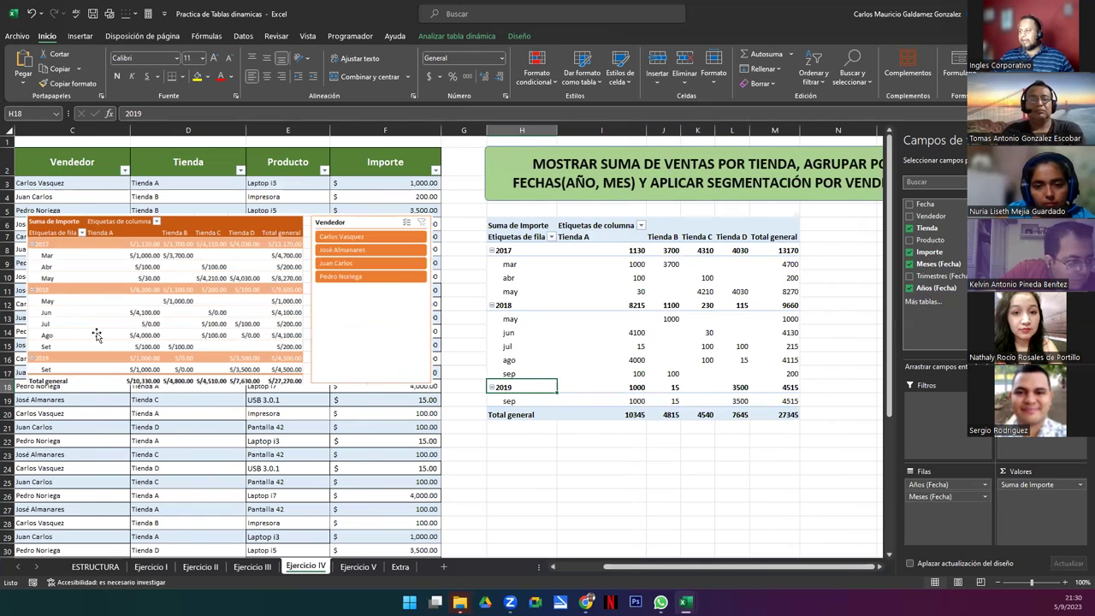
pyautogui.click(183, 303)
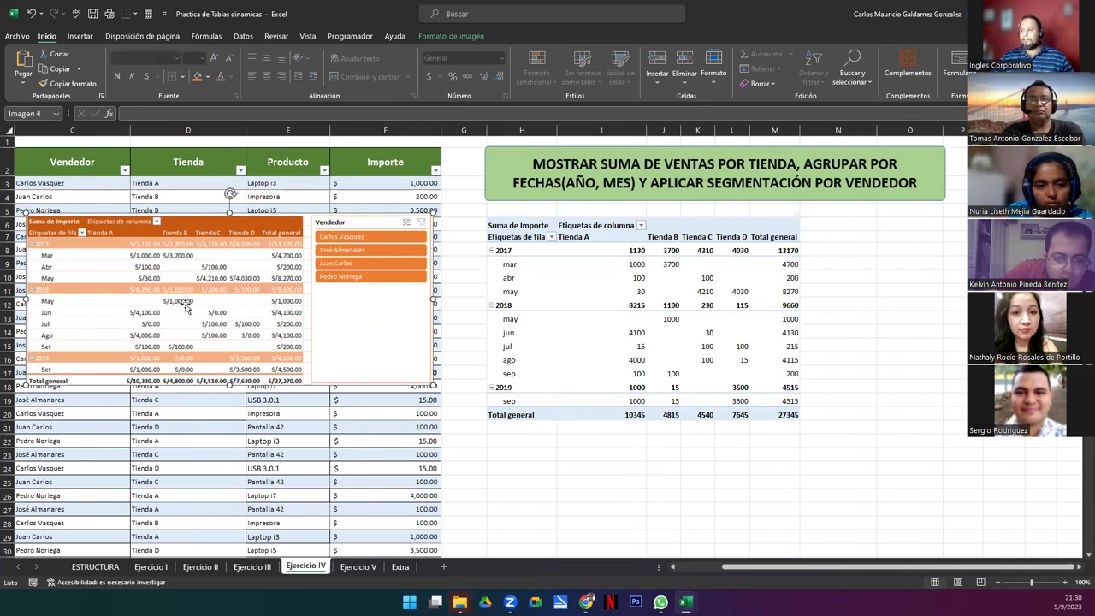
pyautogui.moveTo(589, 248); pyautogui.dragTo(797, 417)
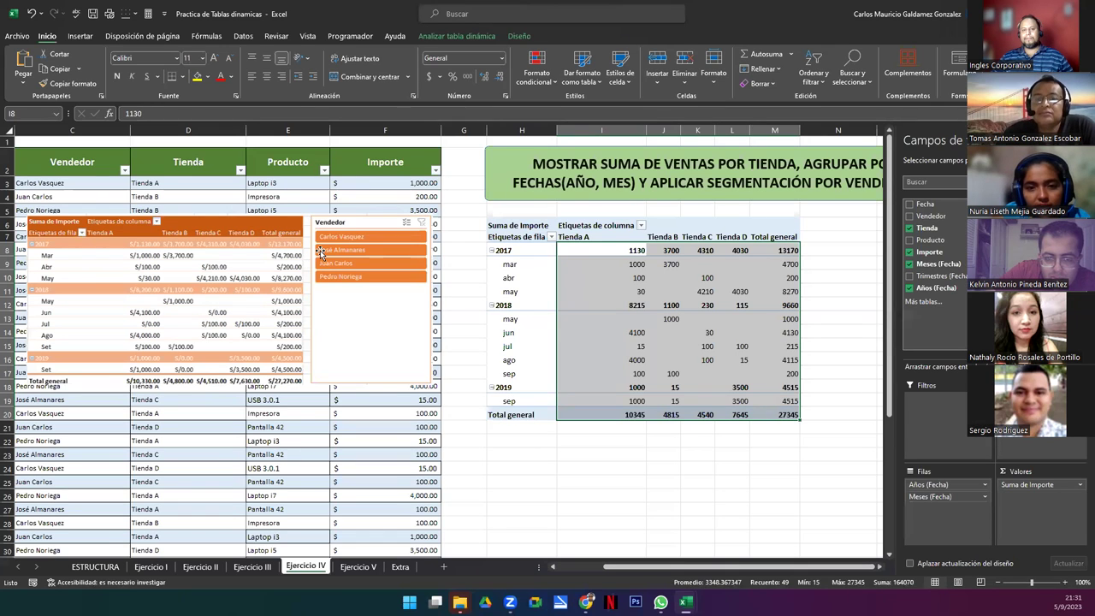
# Apply accounting currency format to the sums and move the reference picture below the pivot.
pyautogui.click(431, 77)
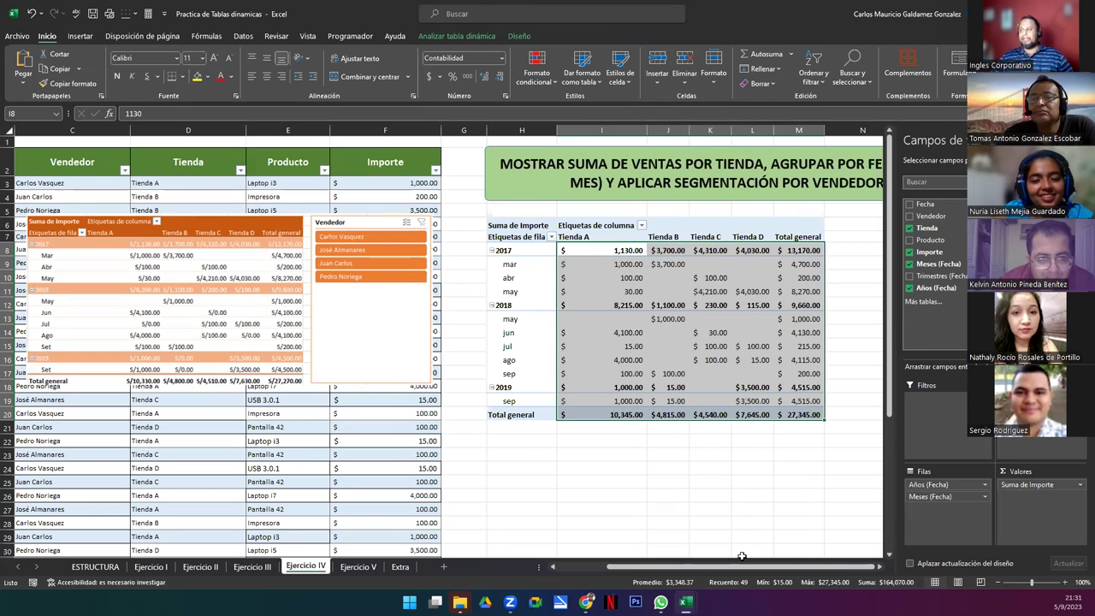
pyautogui.hscroll(3, 880, 569)
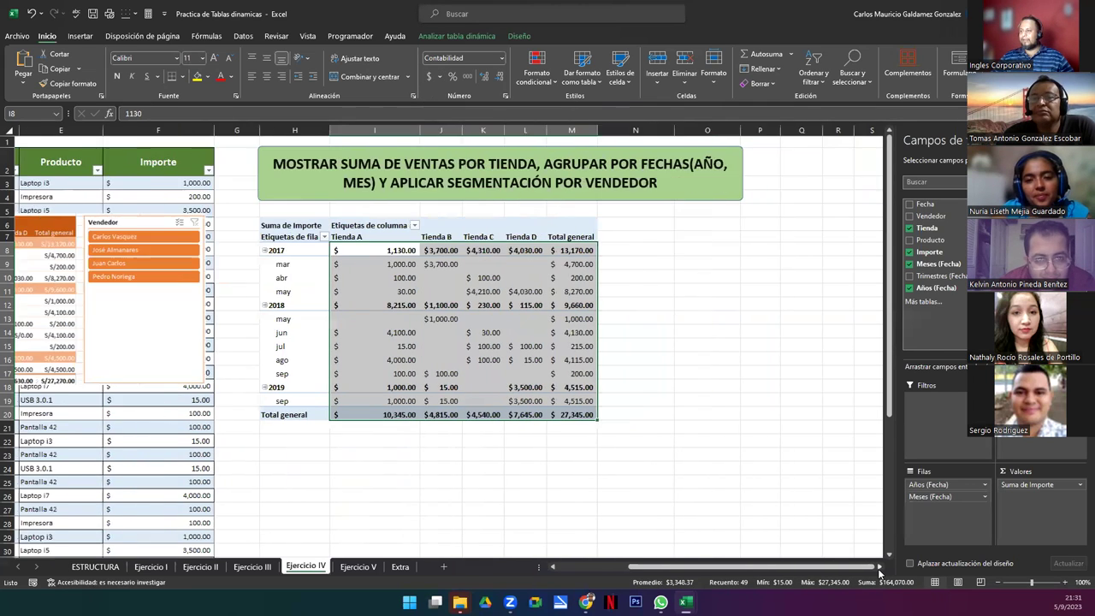
pyautogui.click(120, 317)
pyautogui.moveTo(119, 316); pyautogui.dragTo(412, 497)
pyautogui.click(364, 318)
pyautogui.moveTo(290, 183); pyautogui.dragTo(560, 183)
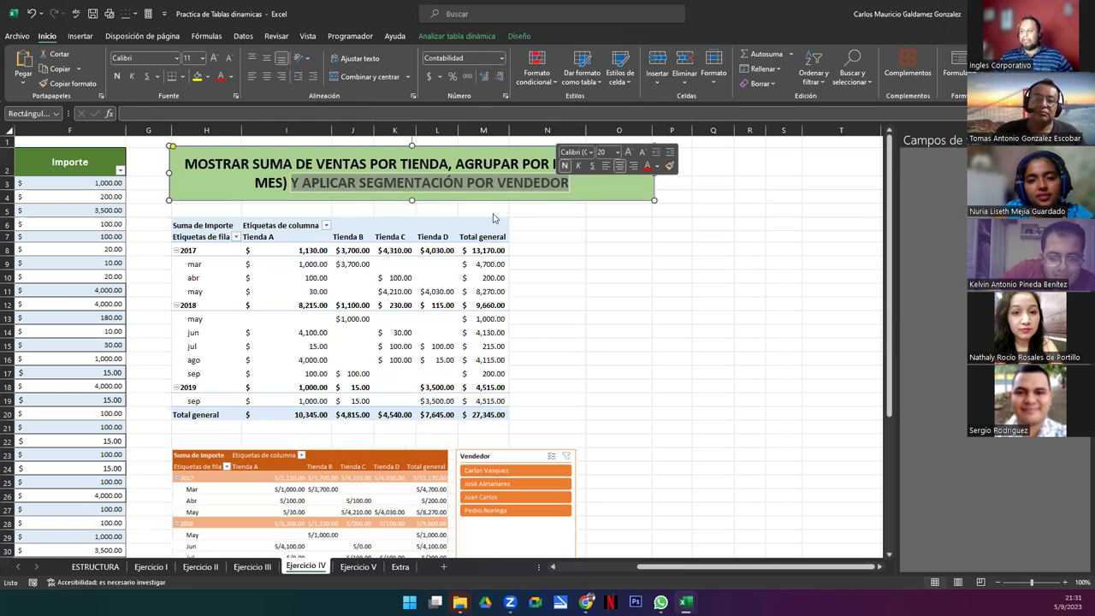
pyautogui.click(359, 356)
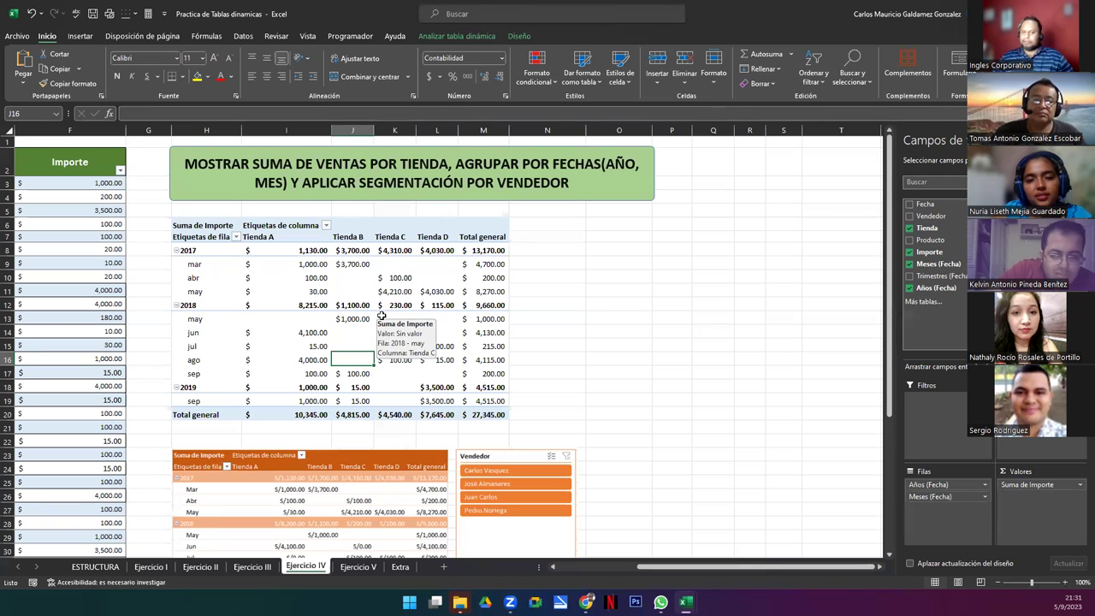
pyautogui.click(445, 37)
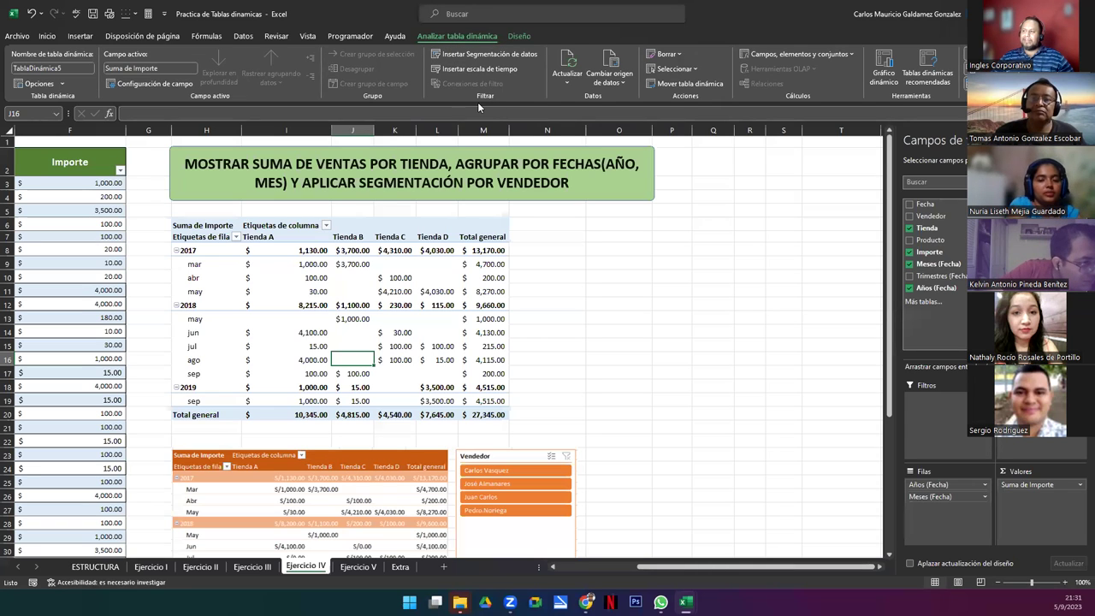
# Insert a Vendedor slicer, move it right of the pivot, and shrink it to four sellers.
pyautogui.click(500, 54)
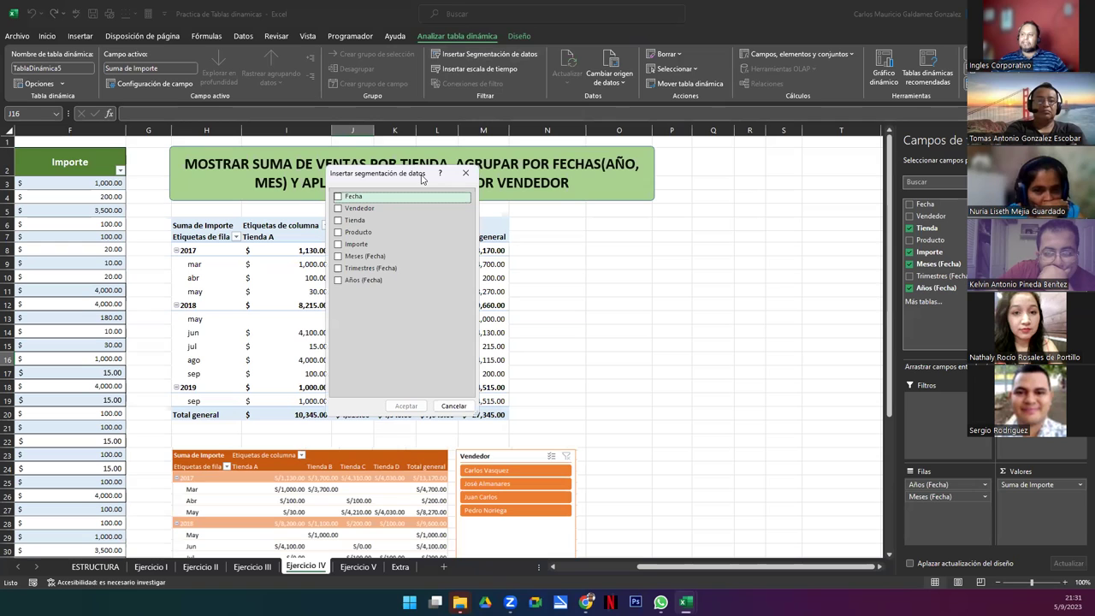
pyautogui.moveTo(420, 180); pyautogui.dragTo(546, 206)
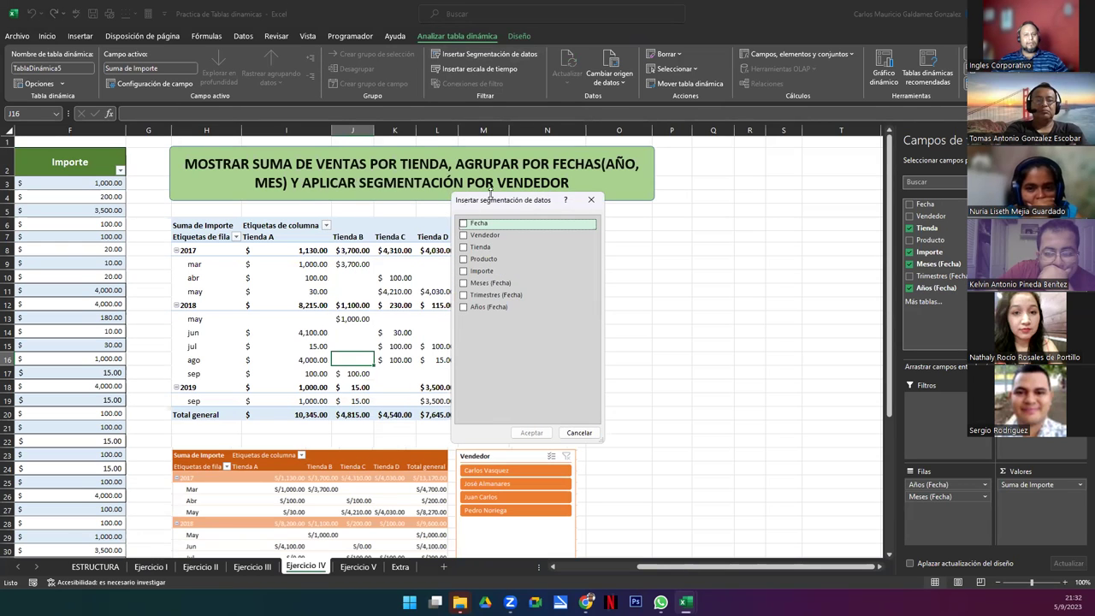
pyautogui.click(463, 235)
pyautogui.click(537, 432)
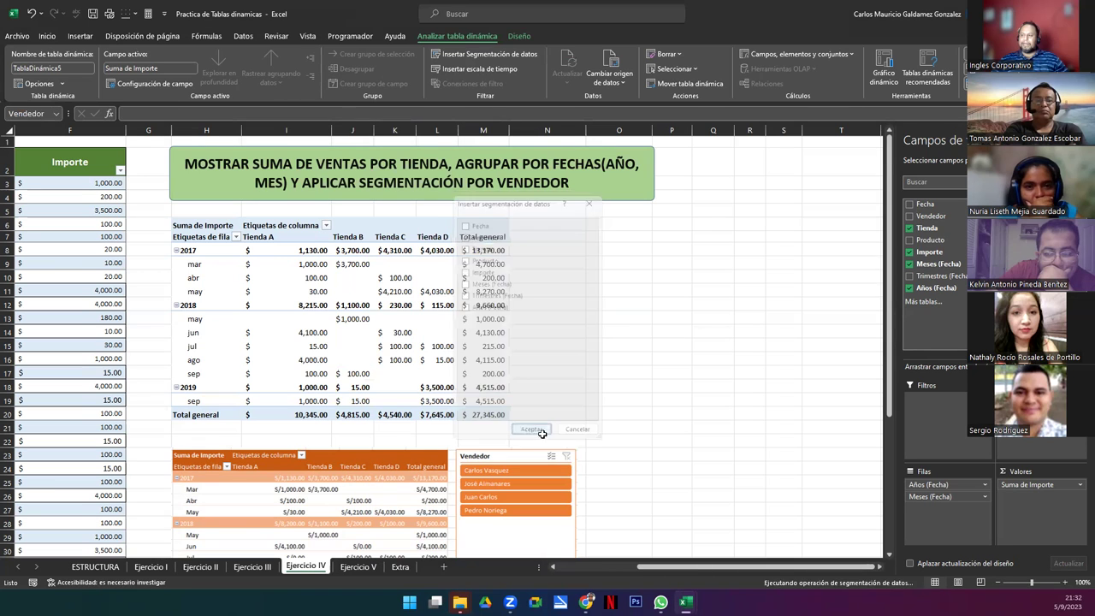
pyautogui.moveTo(523, 275); pyautogui.dragTo(600, 221)
pyautogui.moveTo(593, 370); pyautogui.dragTo(602, 303)
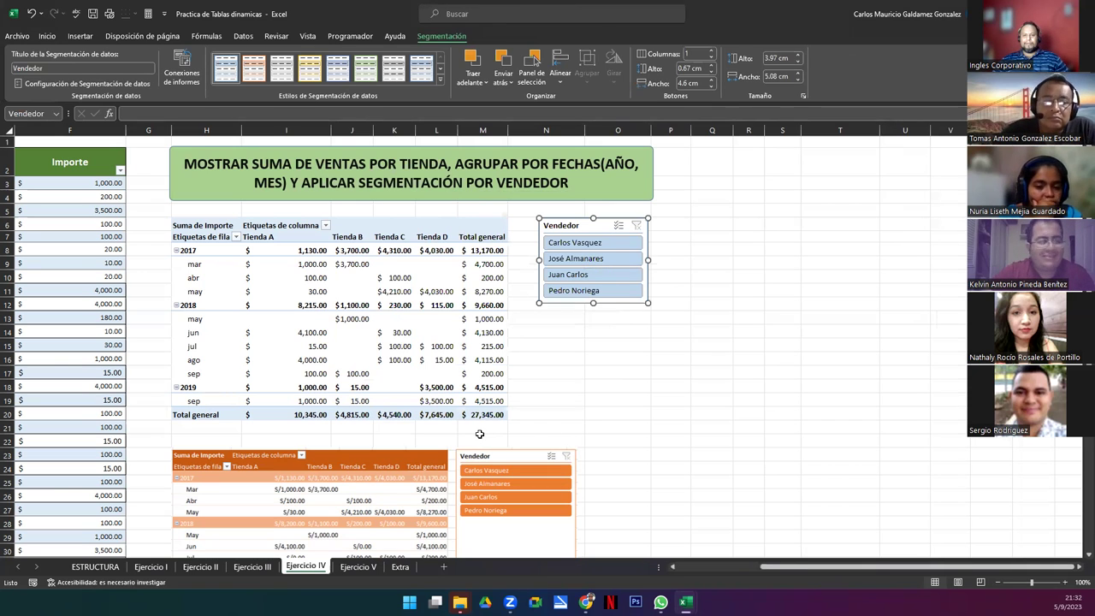
# Filter the pivot by each of the four sellers in turn, ending on the fourth.
pyautogui.click(372, 357)
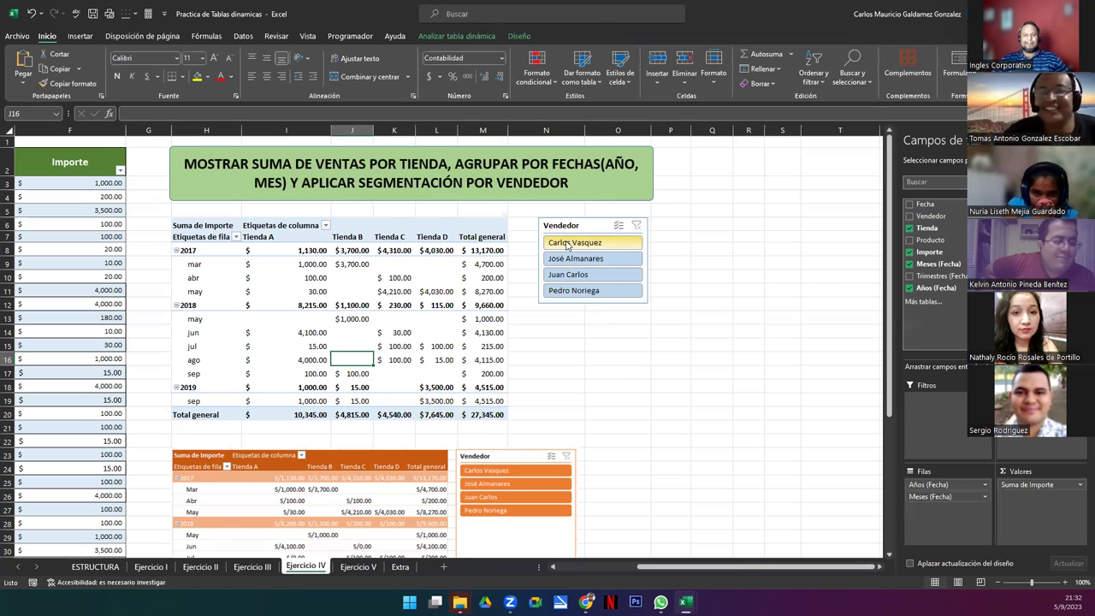
pyautogui.click(618, 246)
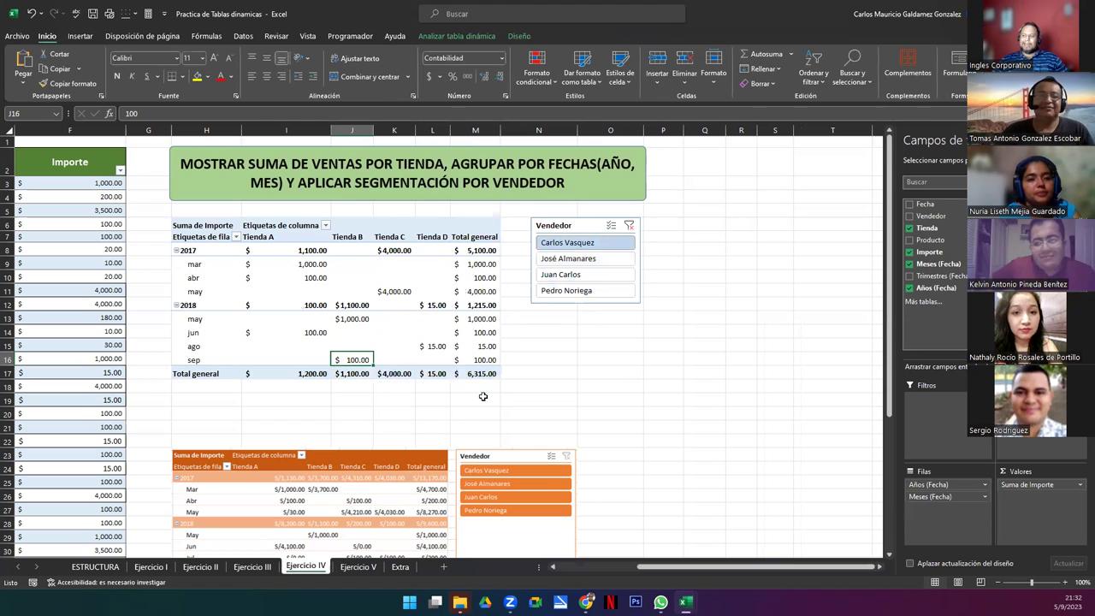
pyautogui.click(479, 377)
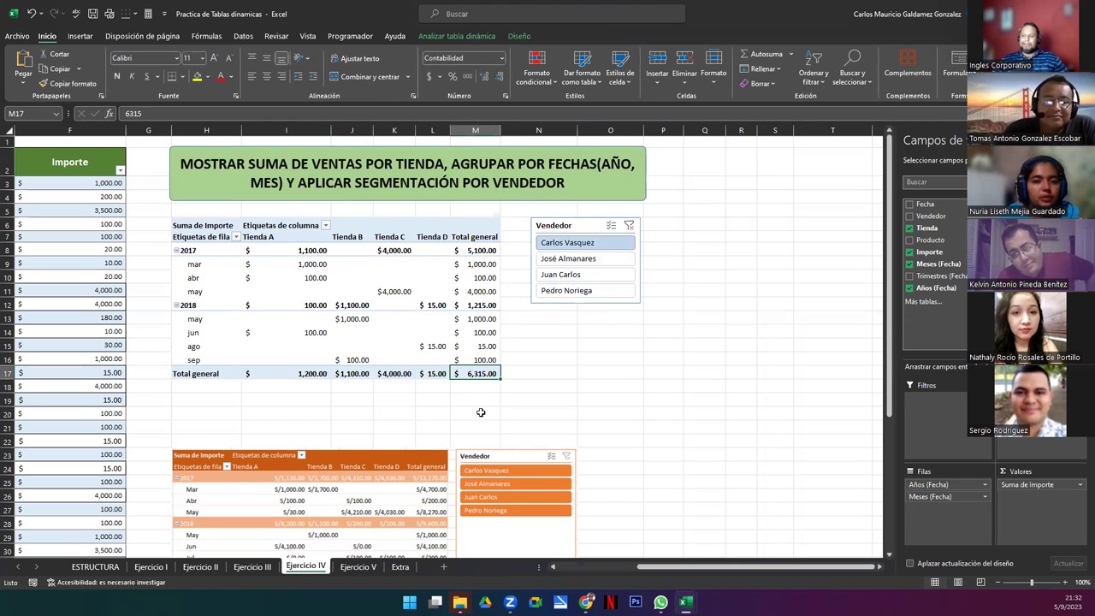
pyautogui.click(598, 261)
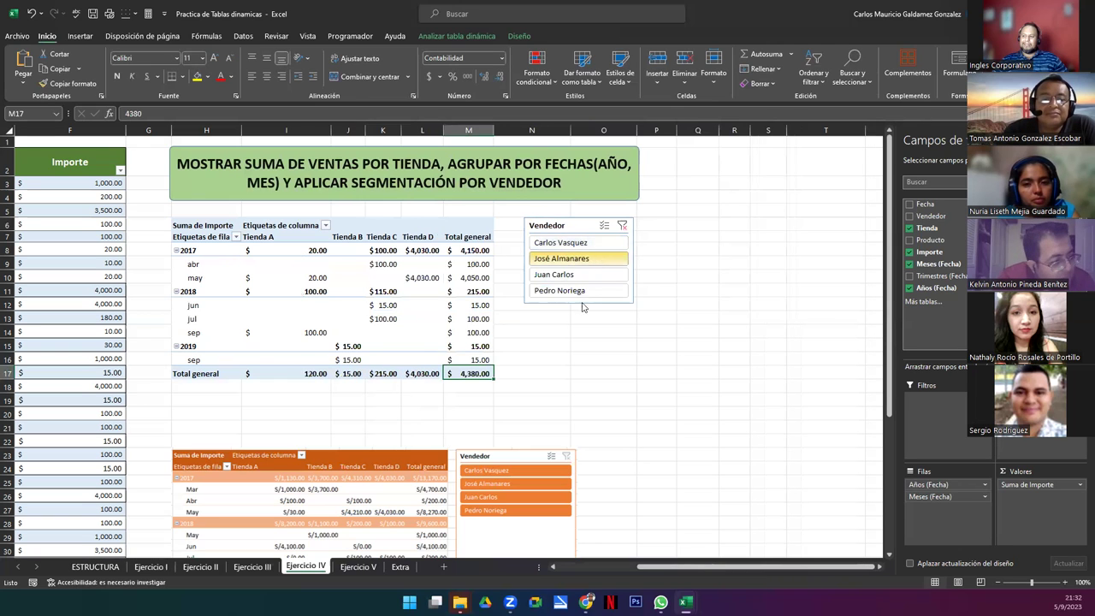
pyautogui.click(571, 274)
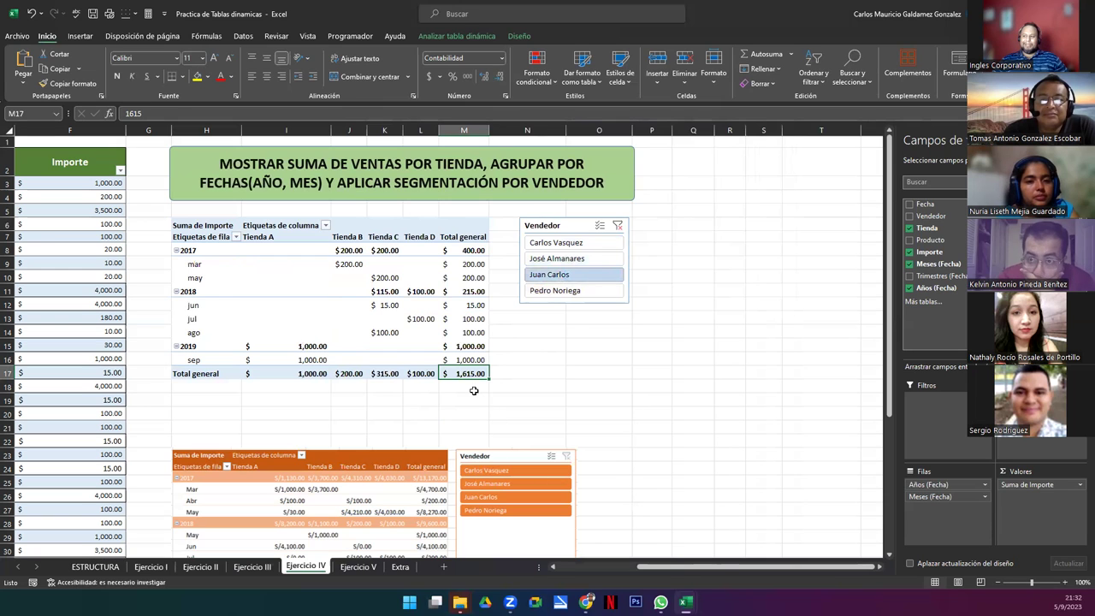
pyautogui.click(575, 291)
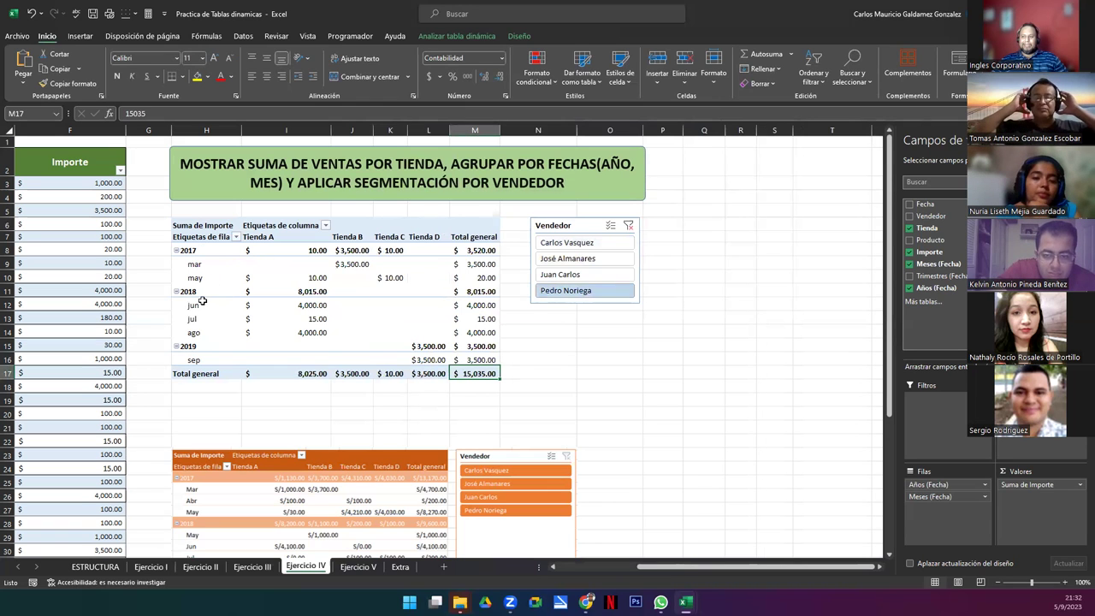
# Inspect the empty 2018 Tienda C cell, the $15,035.00 total, and the listed months.
pyautogui.click(388, 293)
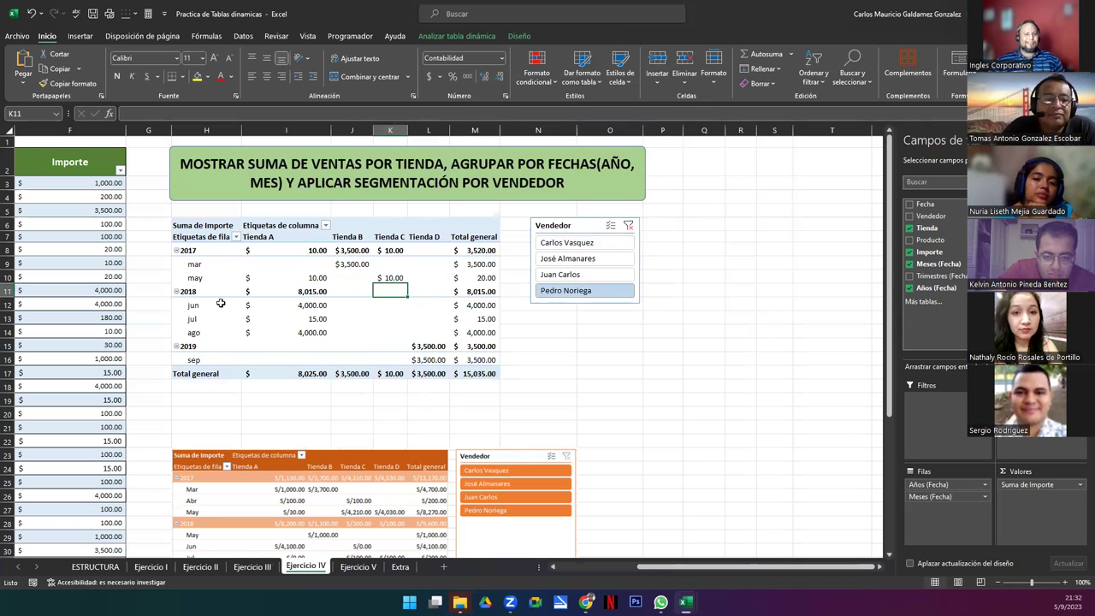
pyautogui.click(486, 377)
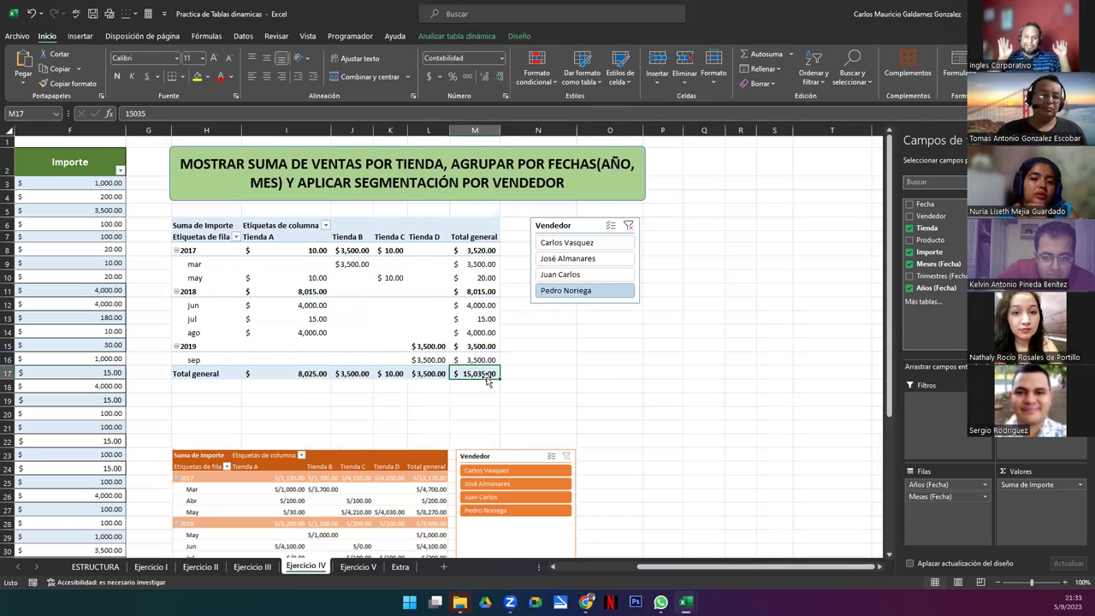
pyautogui.click(205, 263)
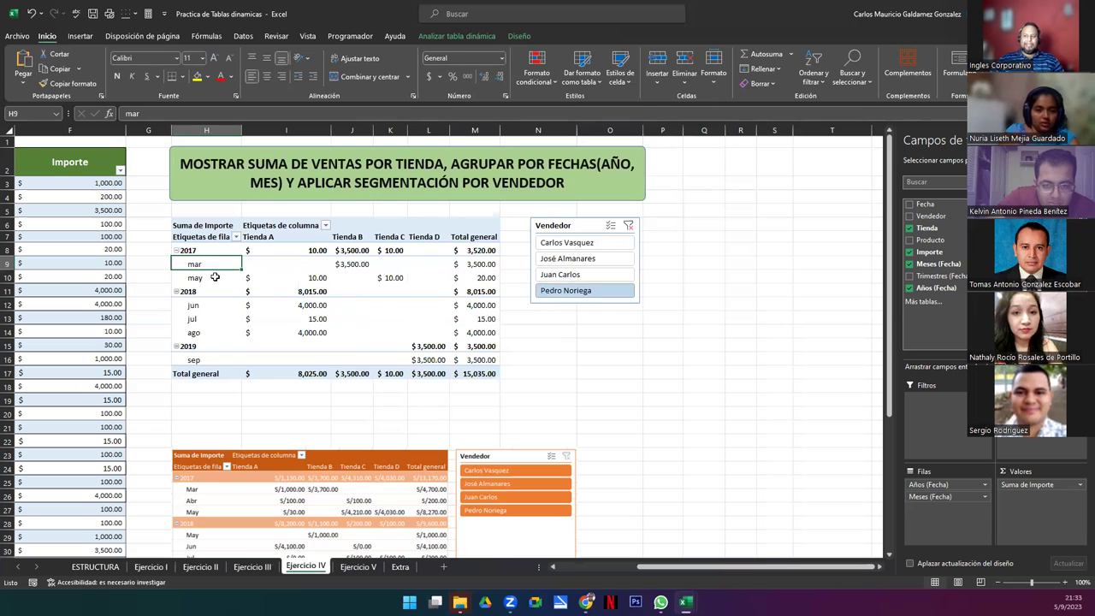
pyautogui.click(215, 277)
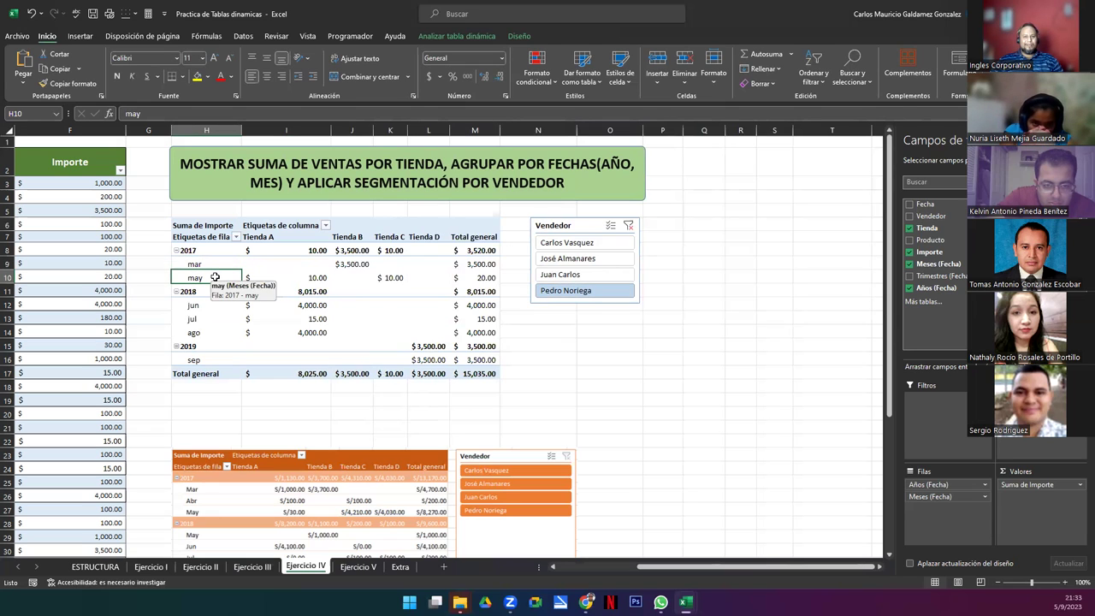
pyautogui.moveTo(212, 262); pyautogui.dragTo(213, 276)
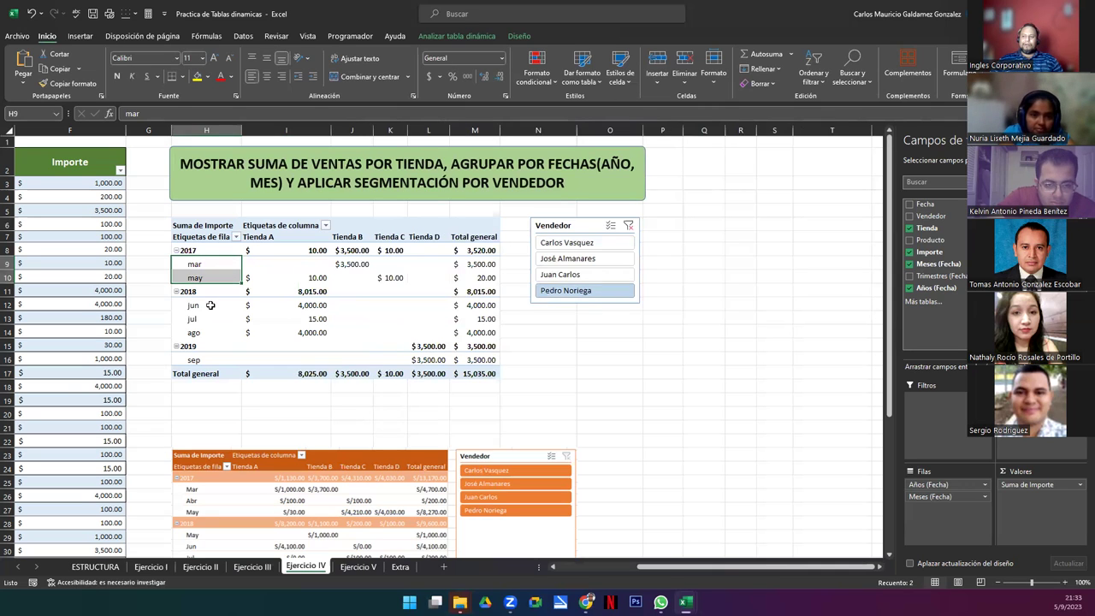
pyautogui.click(220, 333)
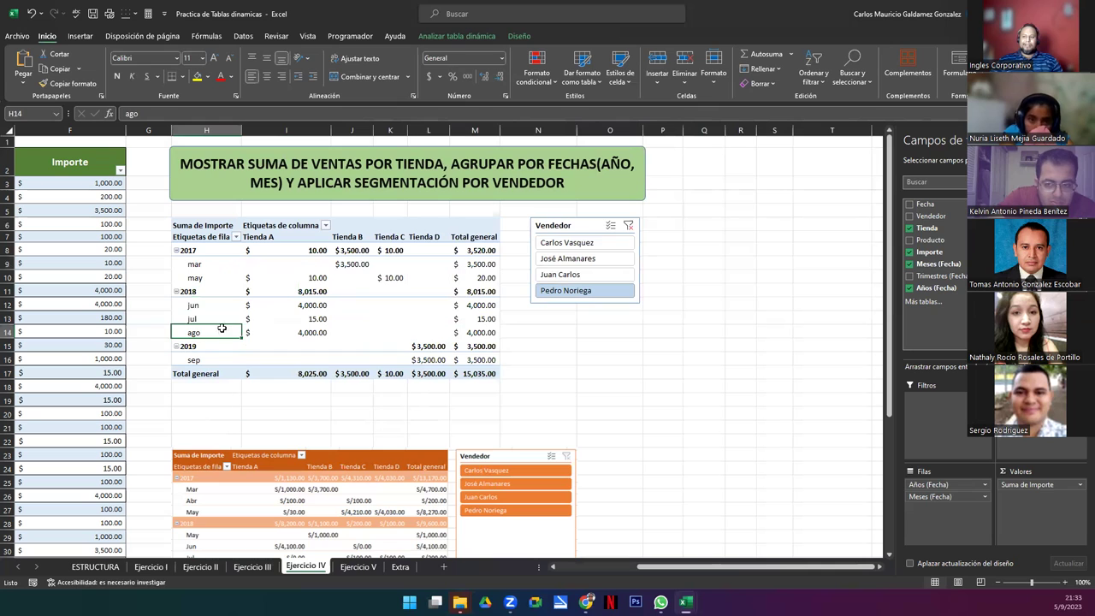
pyautogui.moveTo(206, 311); pyautogui.dragTo(210, 331)
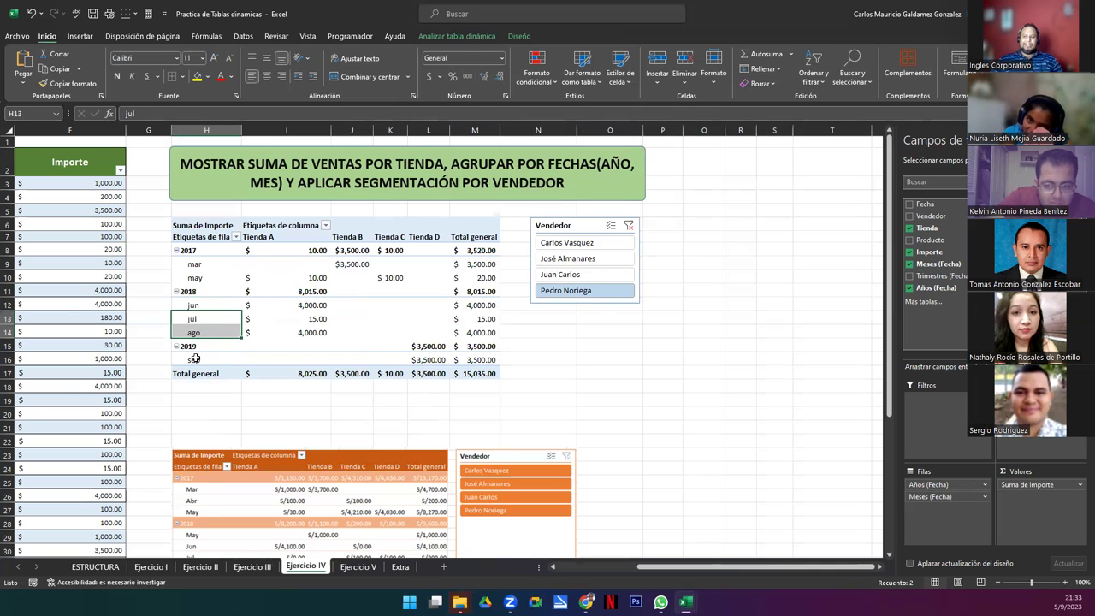
pyautogui.click(195, 358)
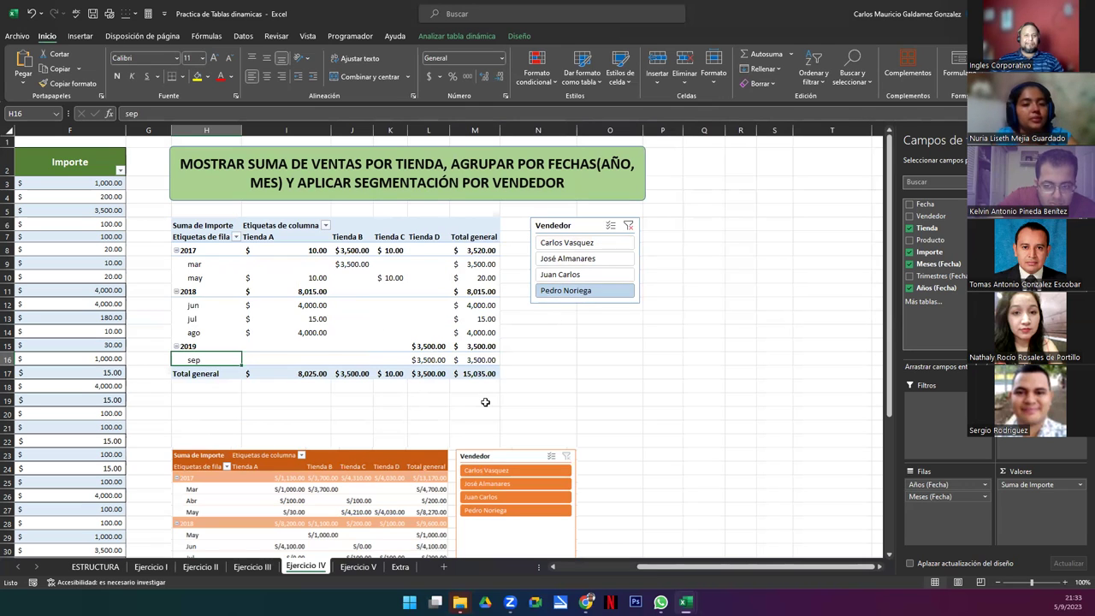
# Clear the Vendedor slicer filter and delete the reference pivot picture below the pivot.
pyautogui.click(630, 227)
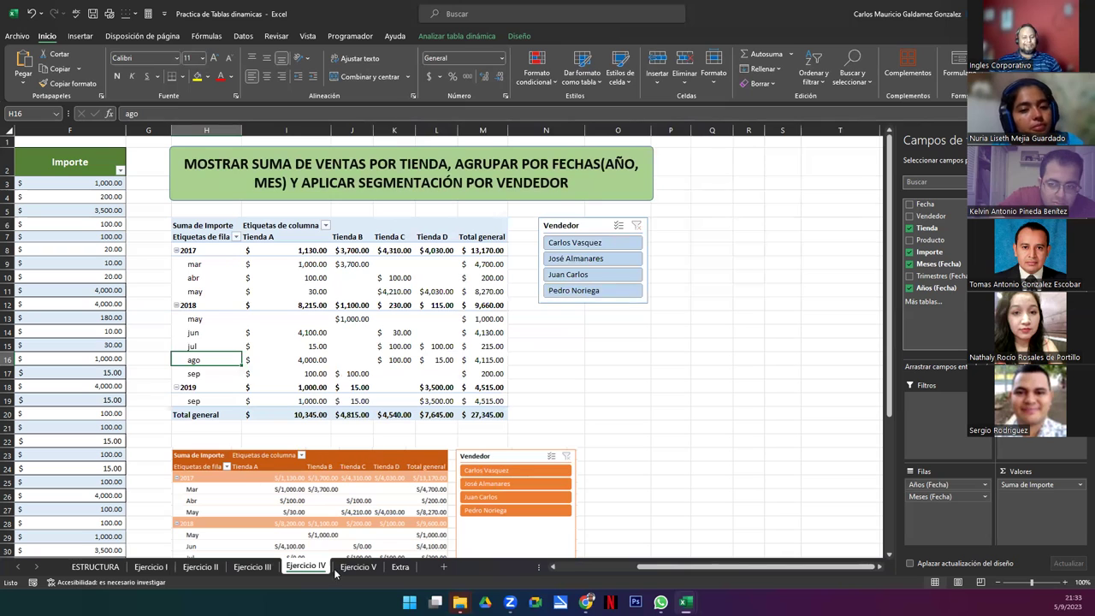
pyautogui.click(369, 488)
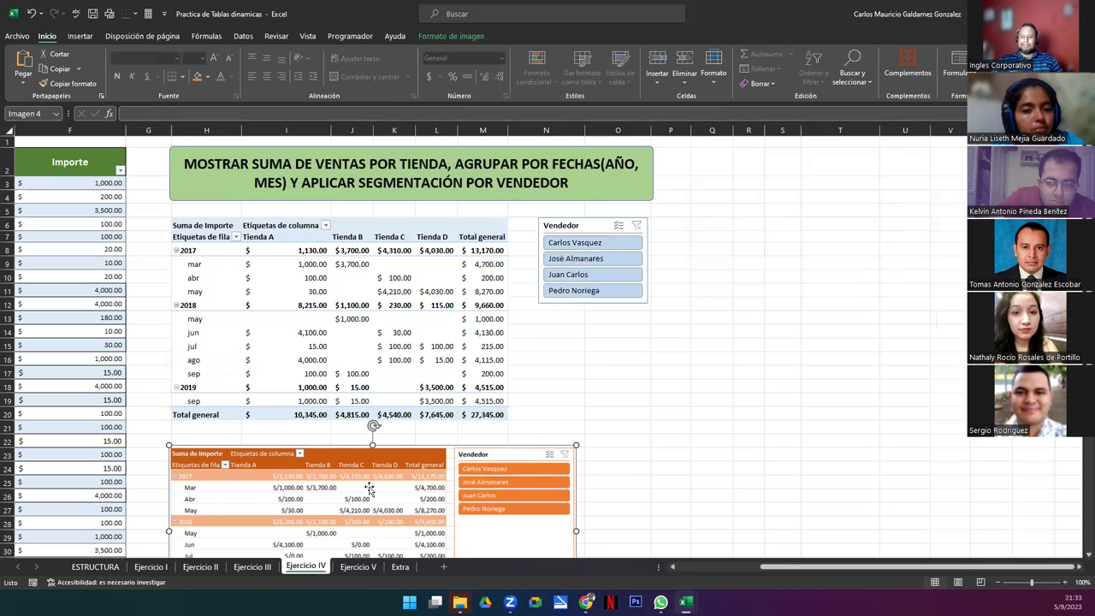
pyautogui.press('Delete')
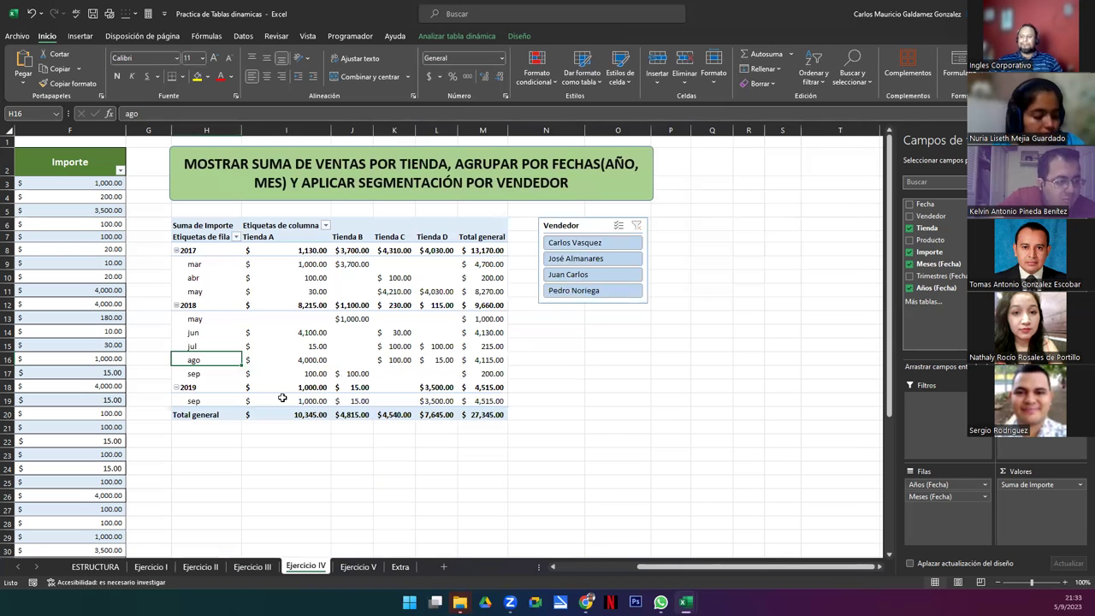
# Select the pivot range H6:M20 and cells J16 and L11, showing the pivot analysis tools.
pyautogui.moveTo(186, 227); pyautogui.dragTo(433, 415)
pyautogui.click(333, 358)
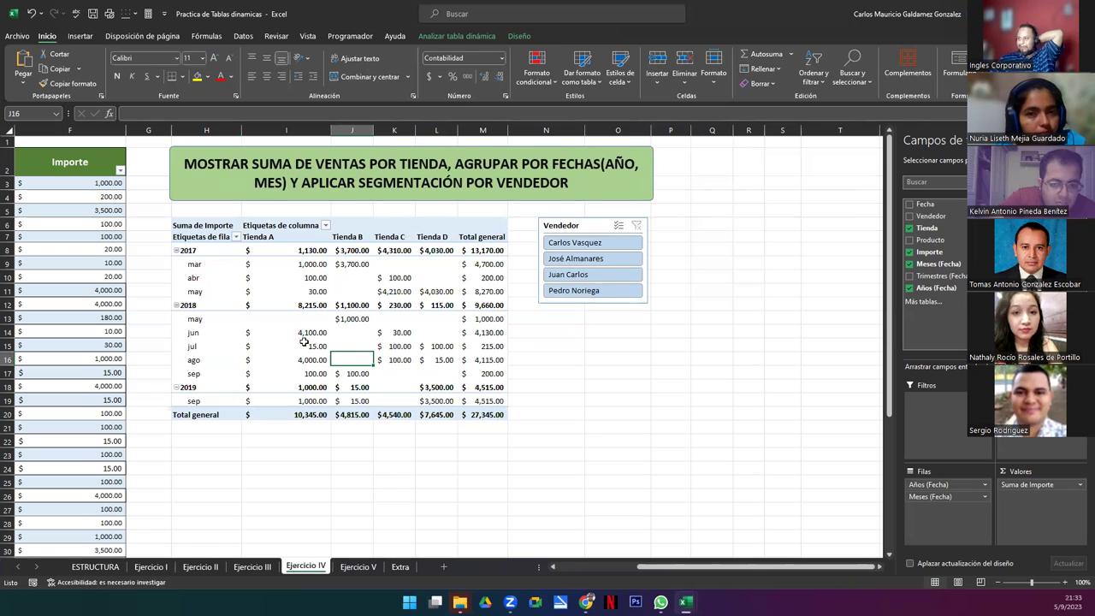
pyautogui.click(441, 288)
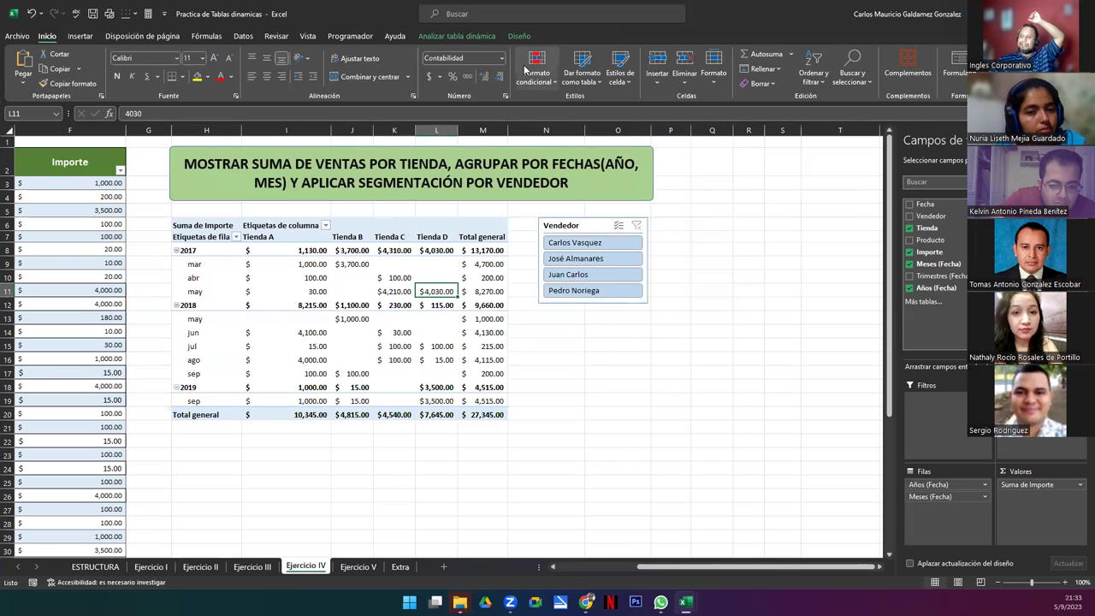
pyautogui.click(457, 36)
# Insert a Producto slicer and place it beneath the Vendedor slicer.
pyautogui.click(467, 51)
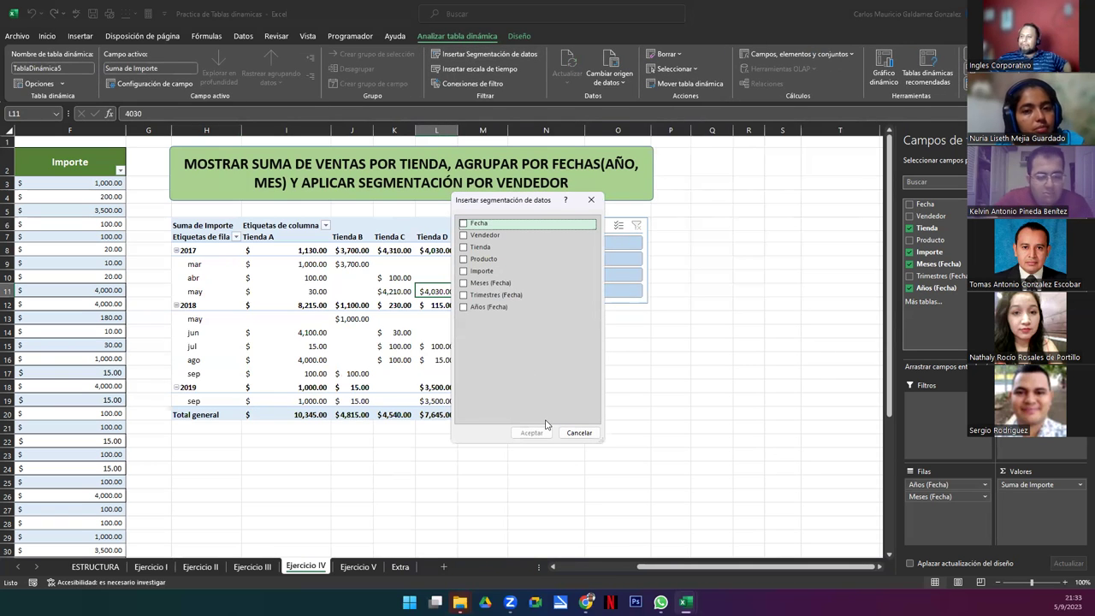
pyautogui.click(463, 234)
pyautogui.click(531, 433)
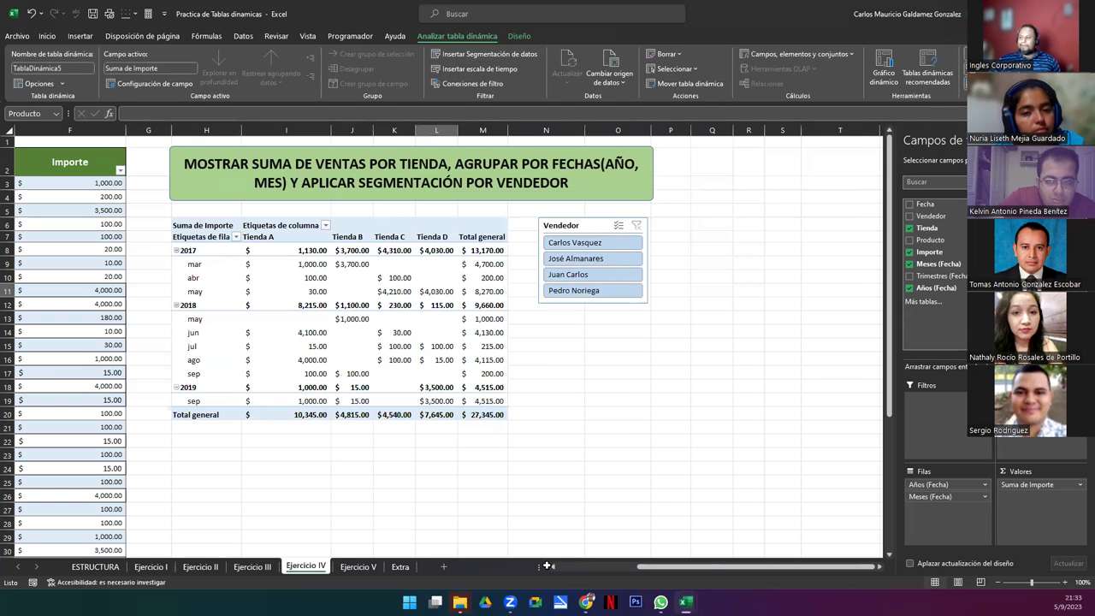
pyautogui.moveTo(456, 287); pyautogui.dragTo(596, 325)
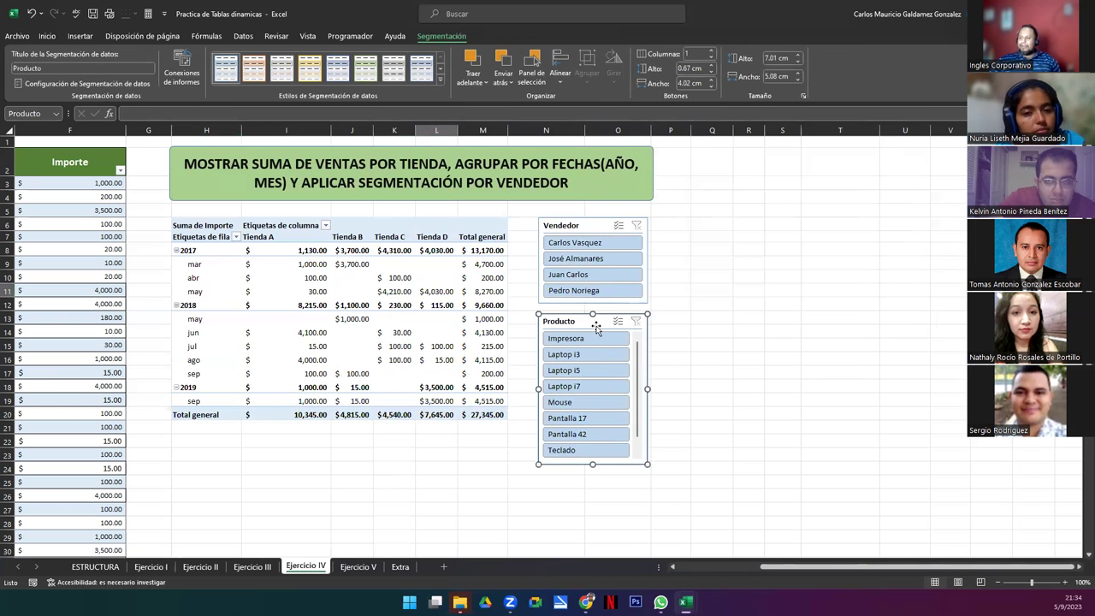
# Filter to the first two sellers and Laptop i3 and i7, then lengthen the Producto slicer.
pyautogui.click(591, 247)
pyautogui.keyDown('ctrl'); pyautogui.click(594, 259); pyautogui.keyUp('ctrl')
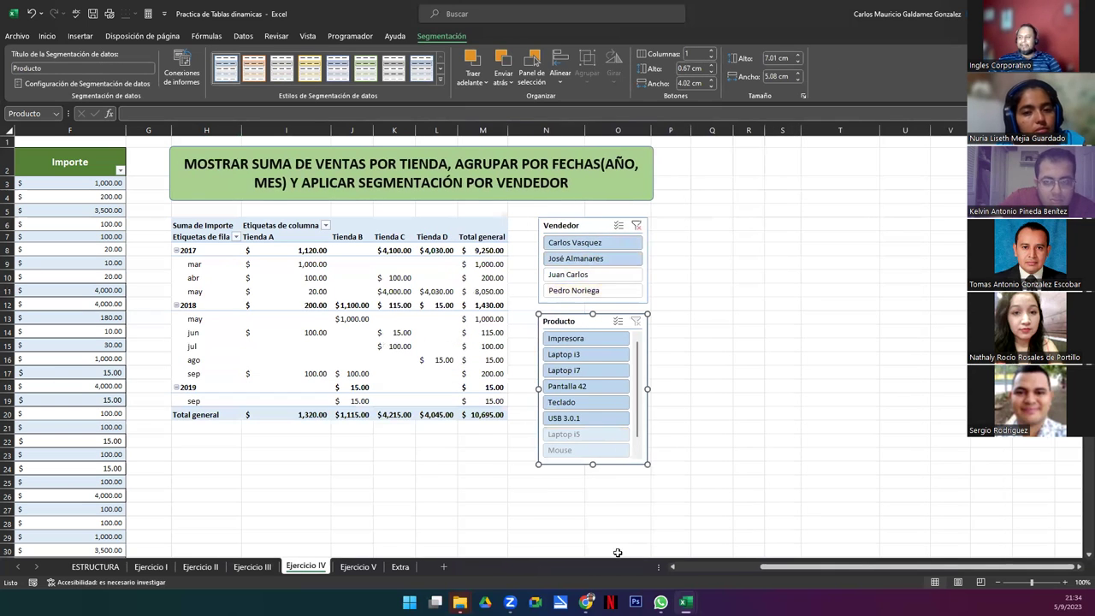
pyautogui.click(584, 356)
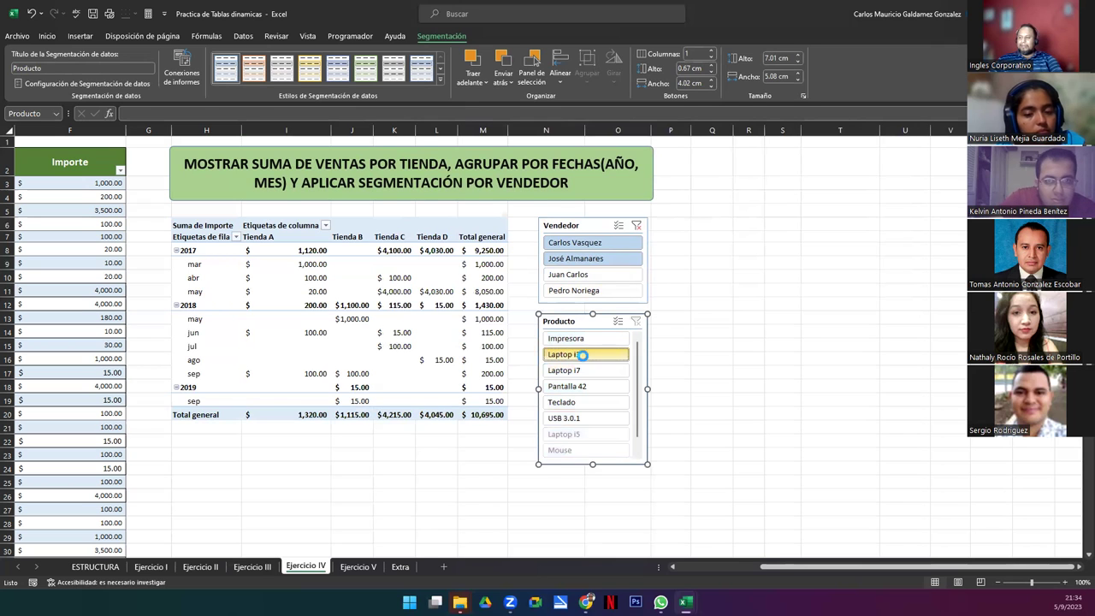
pyautogui.keyDown('ctrl'); pyautogui.click(592, 370); pyautogui.keyUp('ctrl')
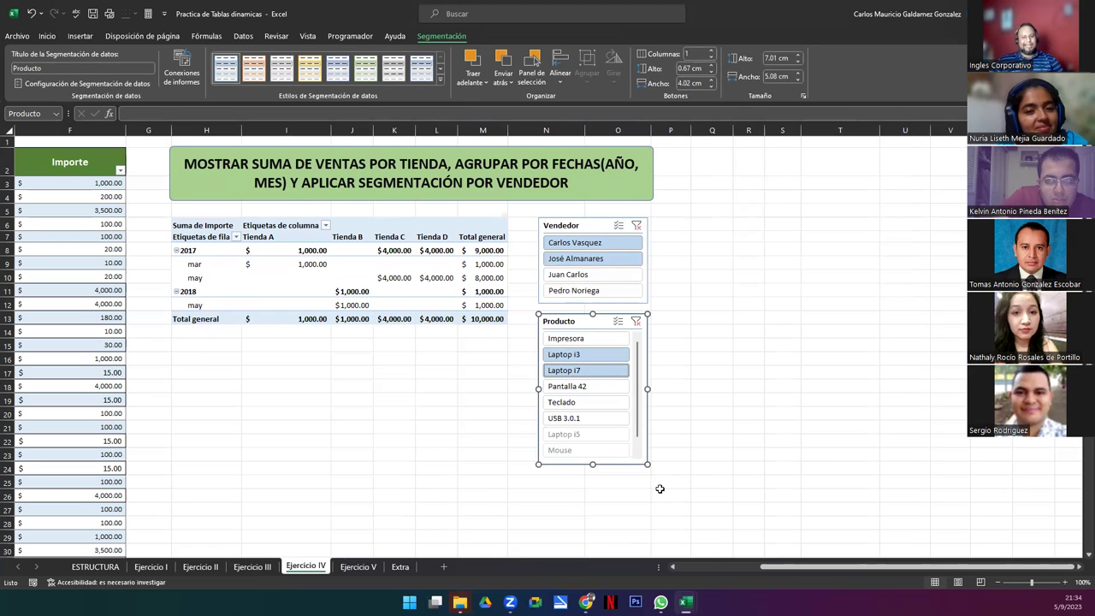
pyautogui.moveTo(592, 464); pyautogui.dragTo(596, 525)
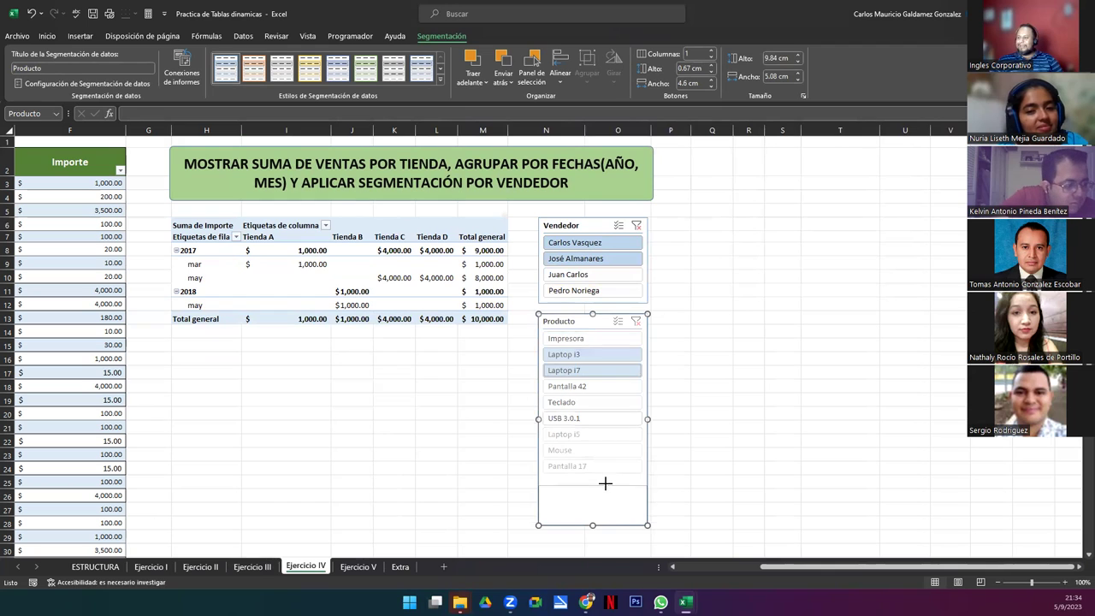
# Shorten the Producto slicer to 7.7 cm, clear both filters, then filter to Laptop i3, i5 and i7.
pyautogui.moveTo(606, 480); pyautogui.dragTo(607, 480)
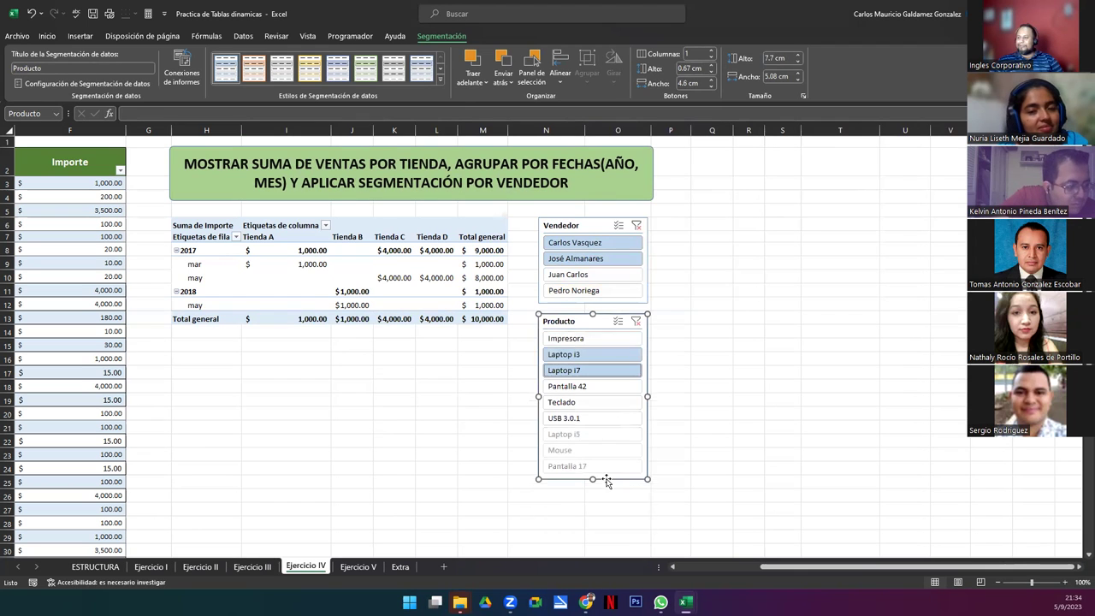
pyautogui.click(635, 323)
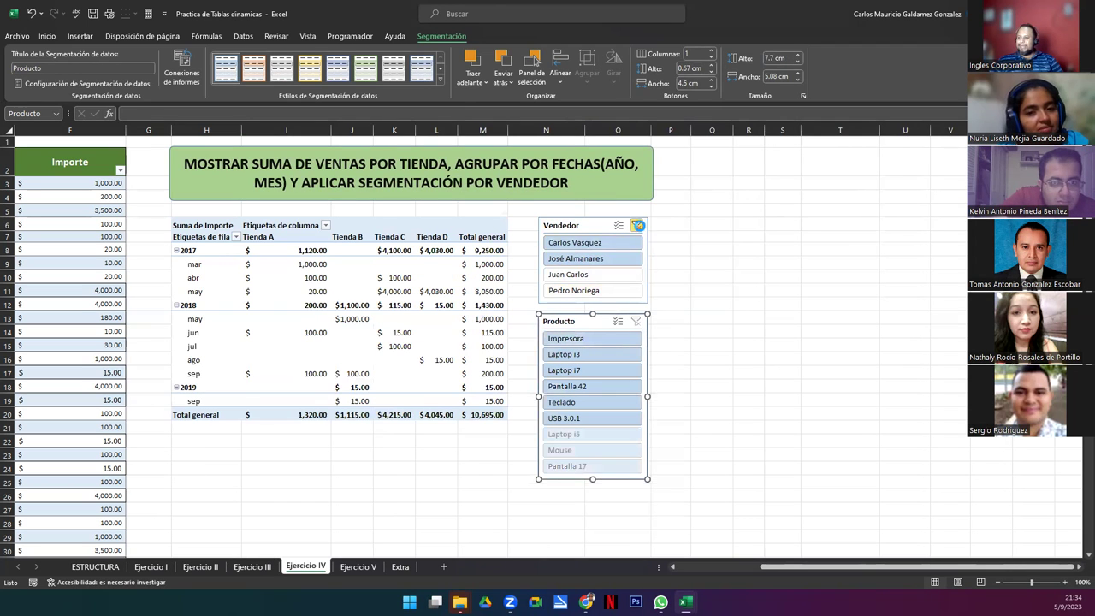
pyautogui.click(636, 225)
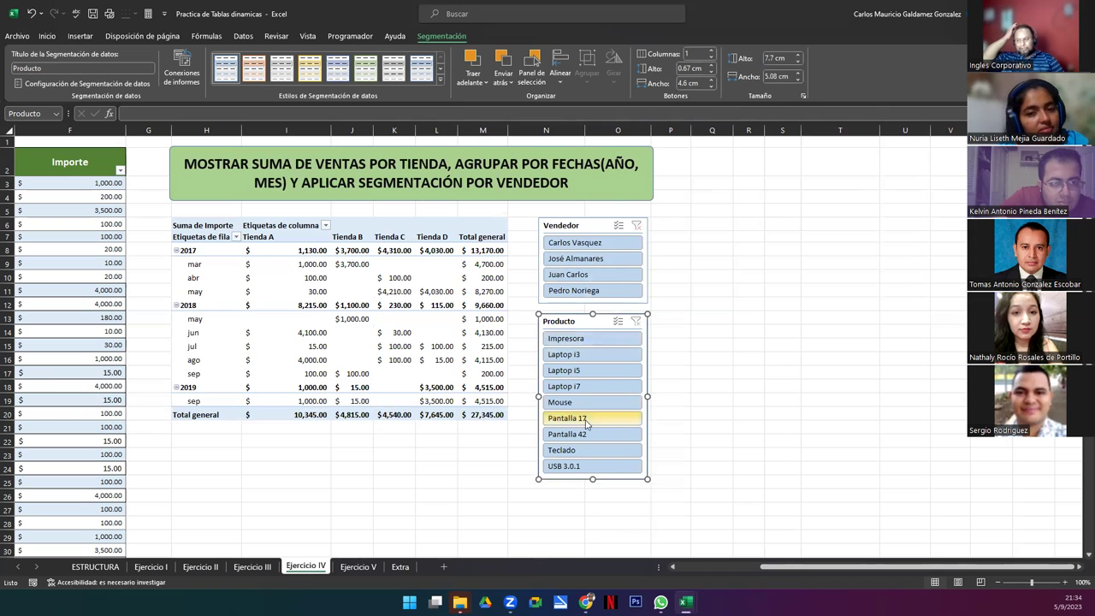
pyautogui.click(587, 354)
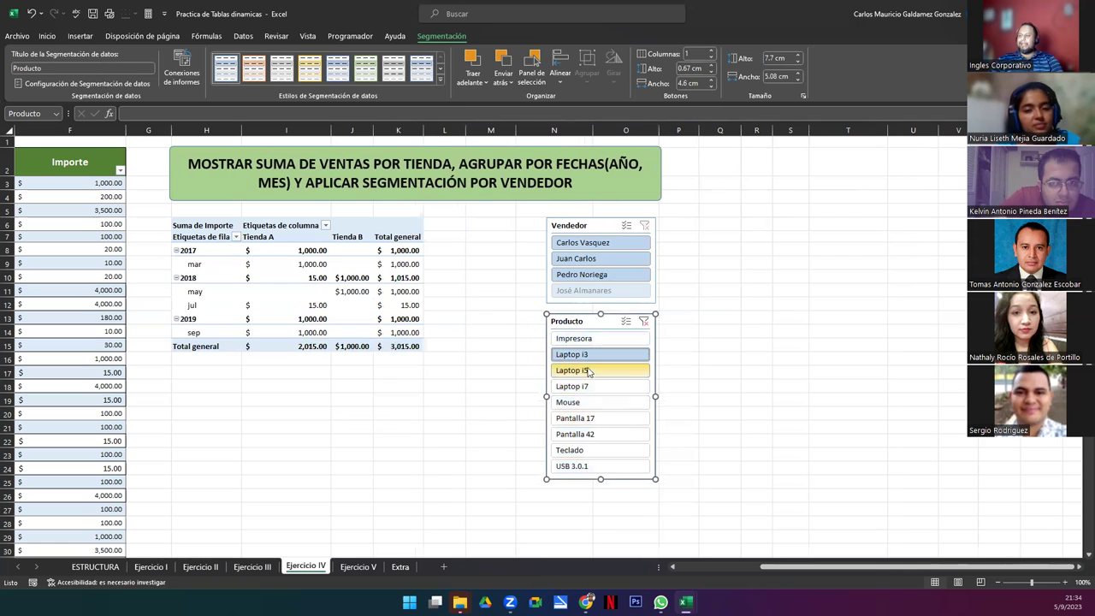
pyautogui.keyDown('ctrl'); pyautogui.click(589, 371); pyautogui.keyUp('ctrl')
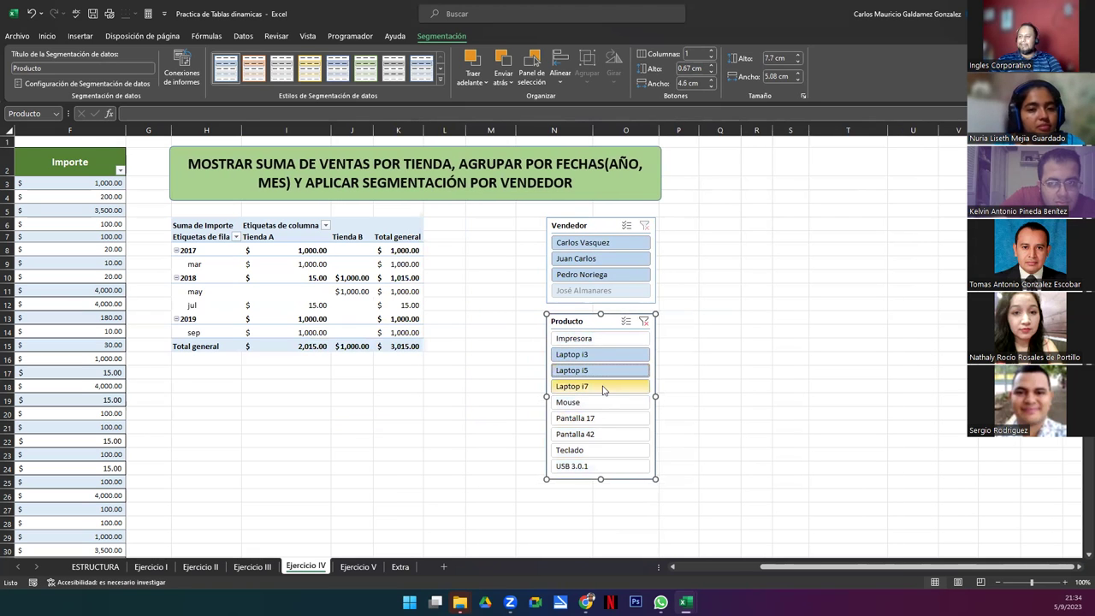
pyautogui.keyDown('ctrl'); pyautogui.click(600, 388); pyautogui.keyUp('ctrl')
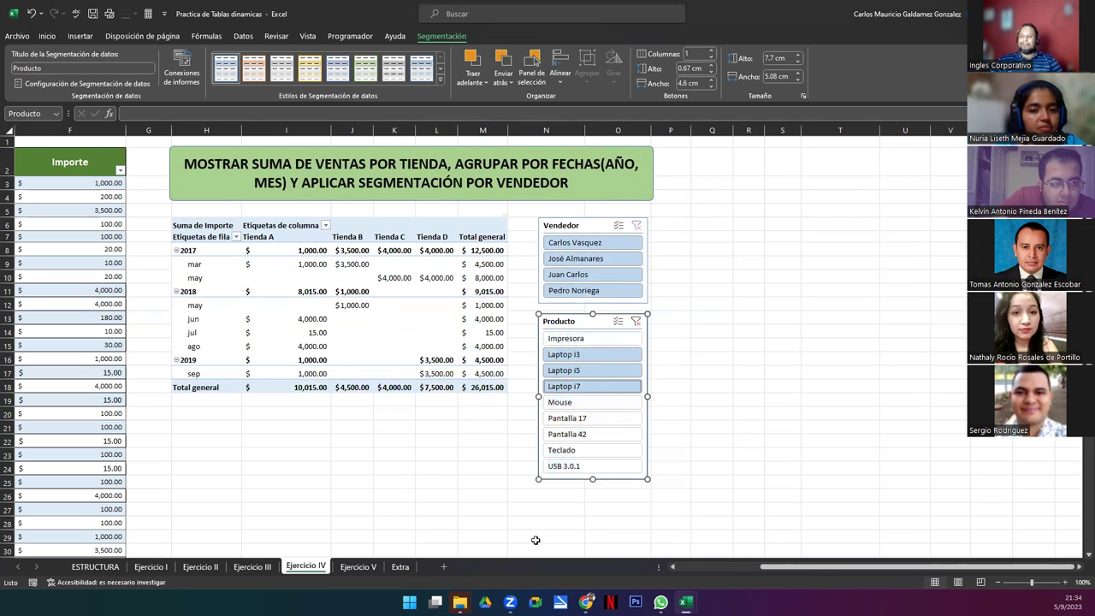
# Filter the pivot by each of the four sellers in turn, then clear both slicer filters.
pyautogui.click(604, 247)
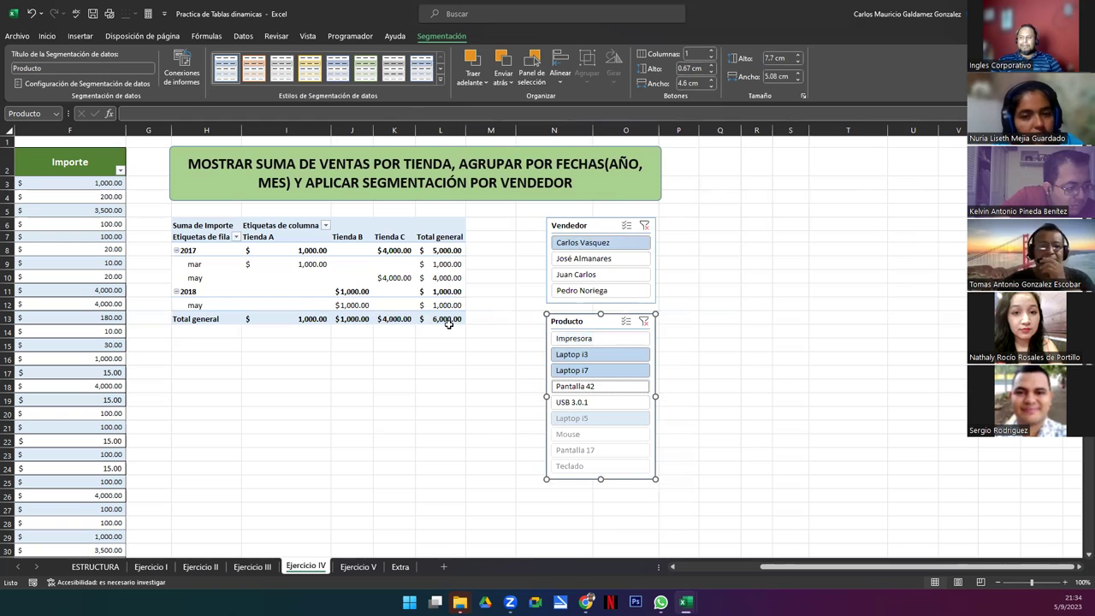
pyautogui.click(590, 259)
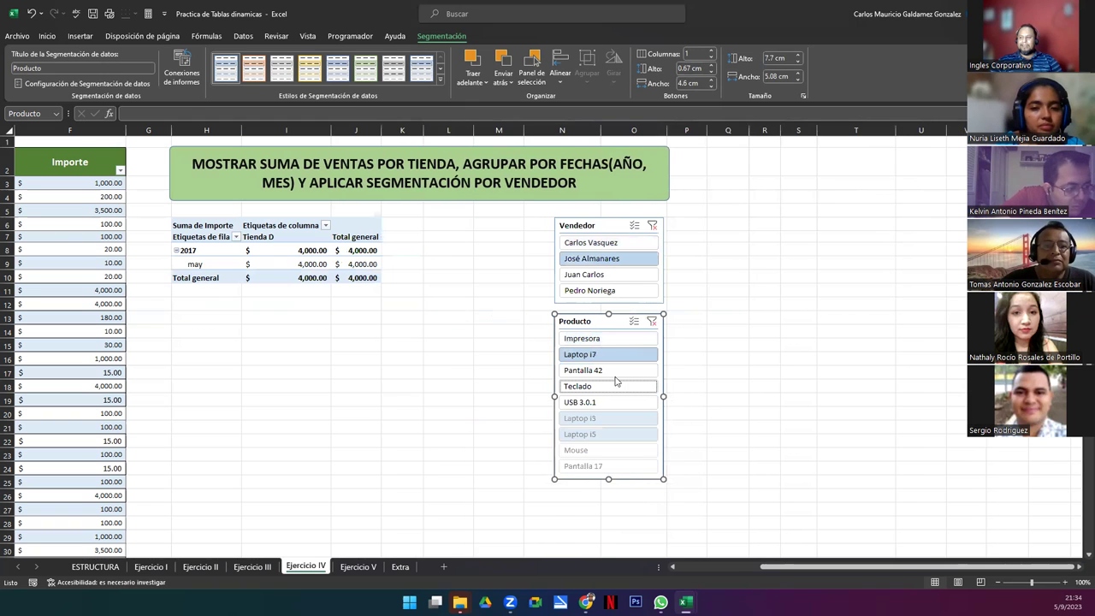
pyautogui.click(586, 274)
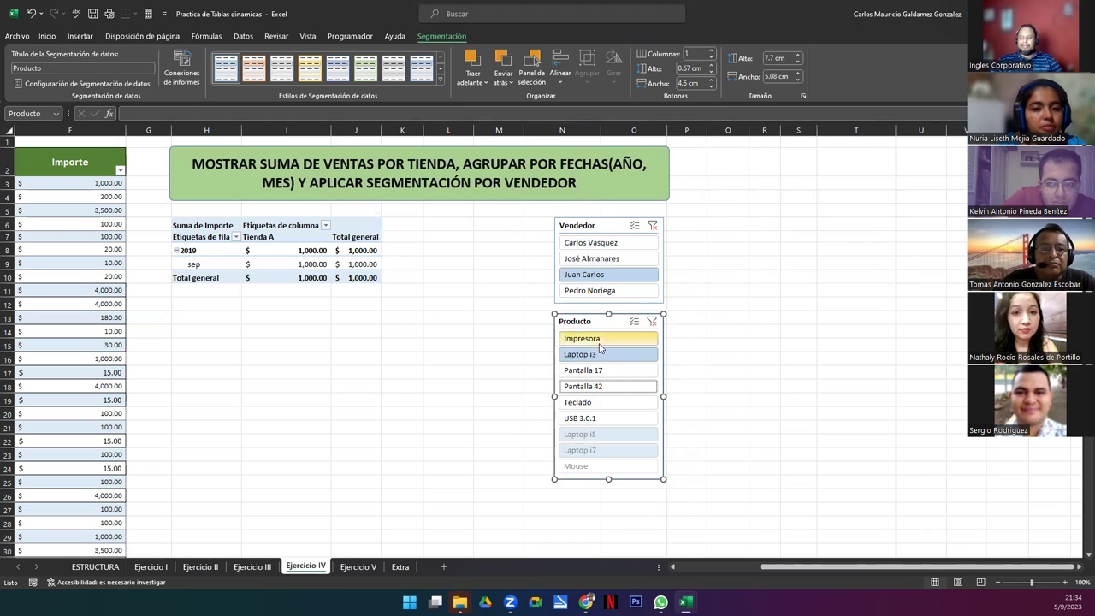
pyautogui.click(590, 295)
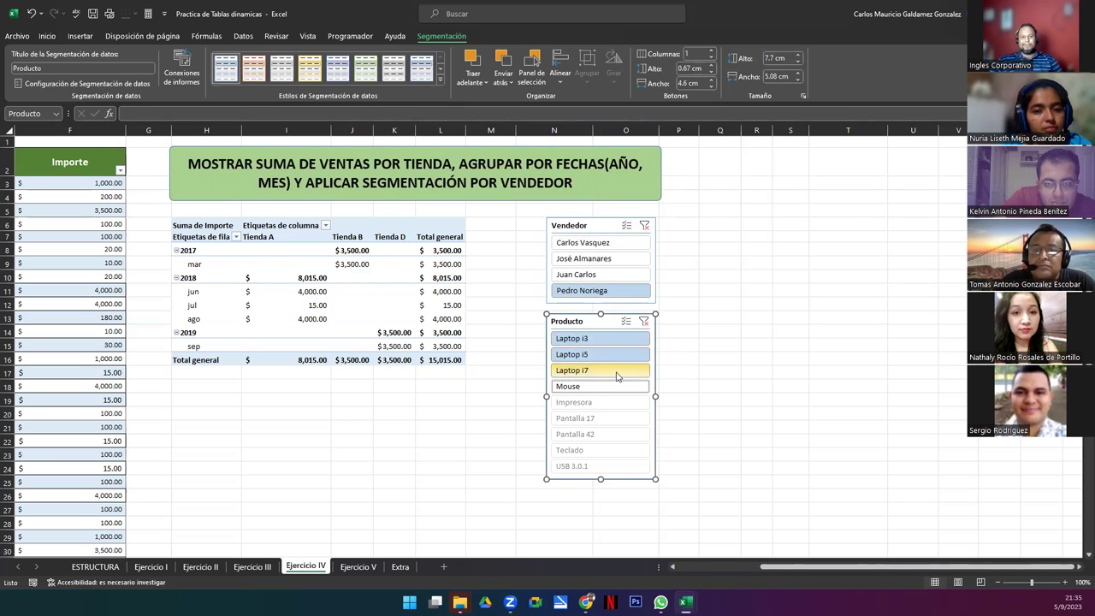
pyautogui.click(644, 226)
pyautogui.click(635, 322)
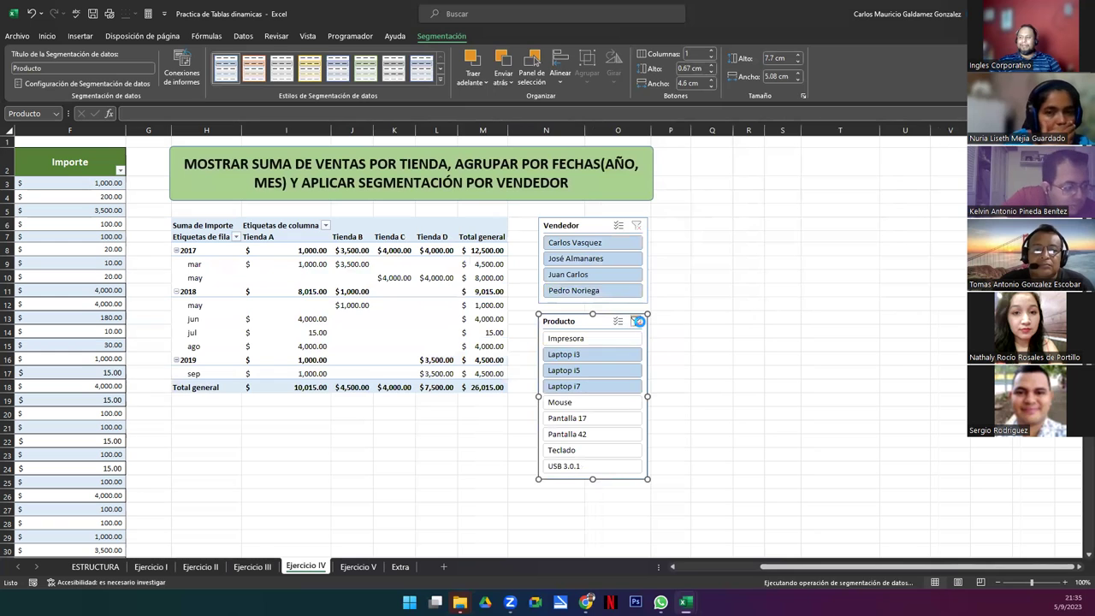
pyautogui.click(267, 360)
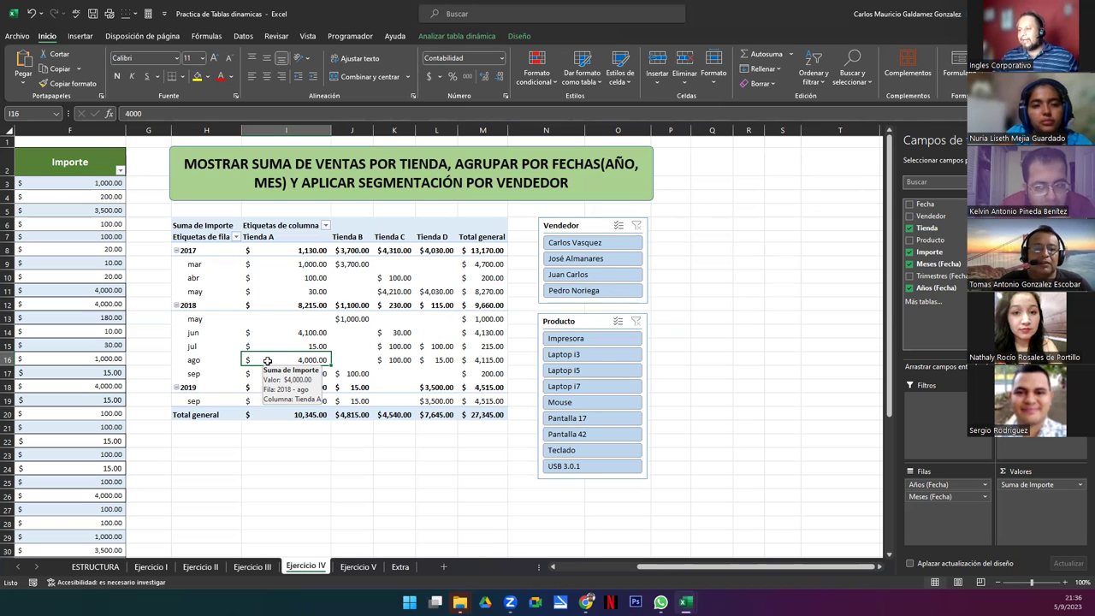
pyautogui.click(554, 568)
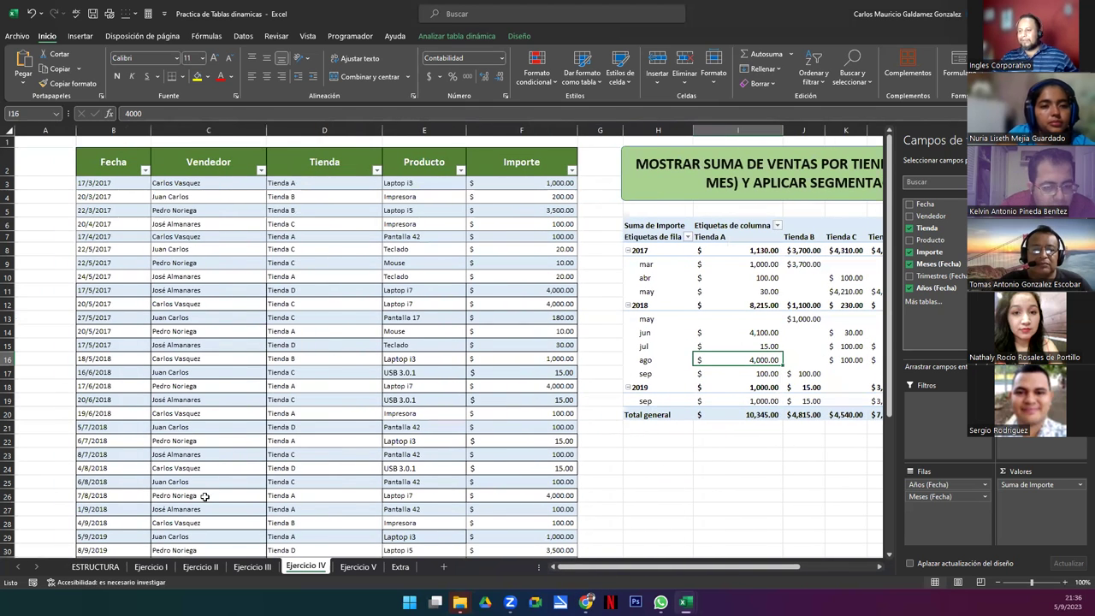
# Copy the Fecha dates from 4/8/2018 onward and paste them below the table.
pyautogui.scroll(-5, 210, 468)
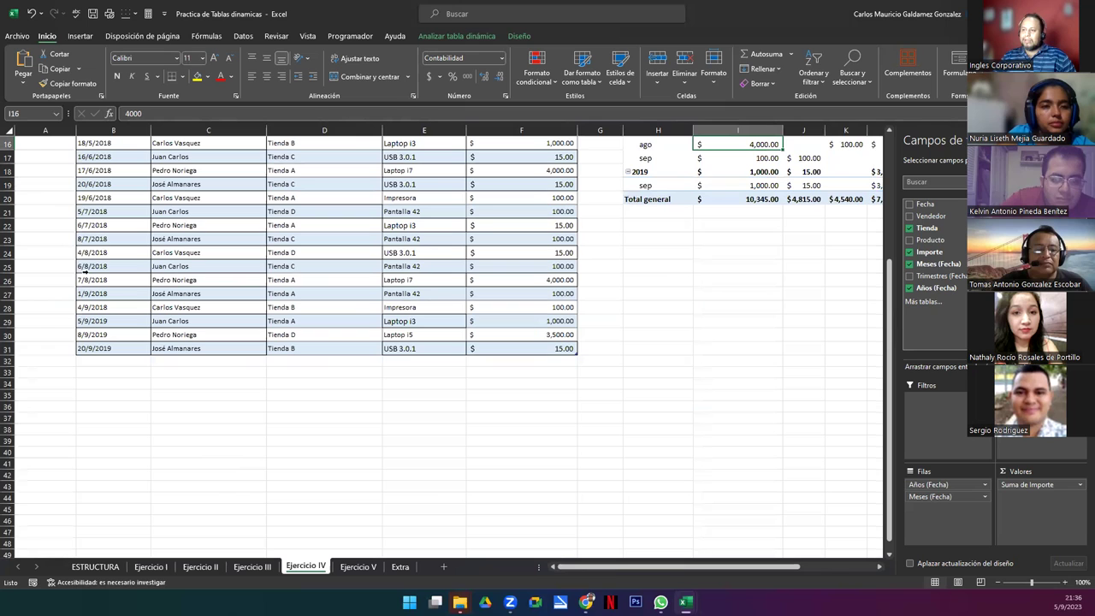
pyautogui.moveTo(96, 228); pyautogui.dragTo(116, 350)
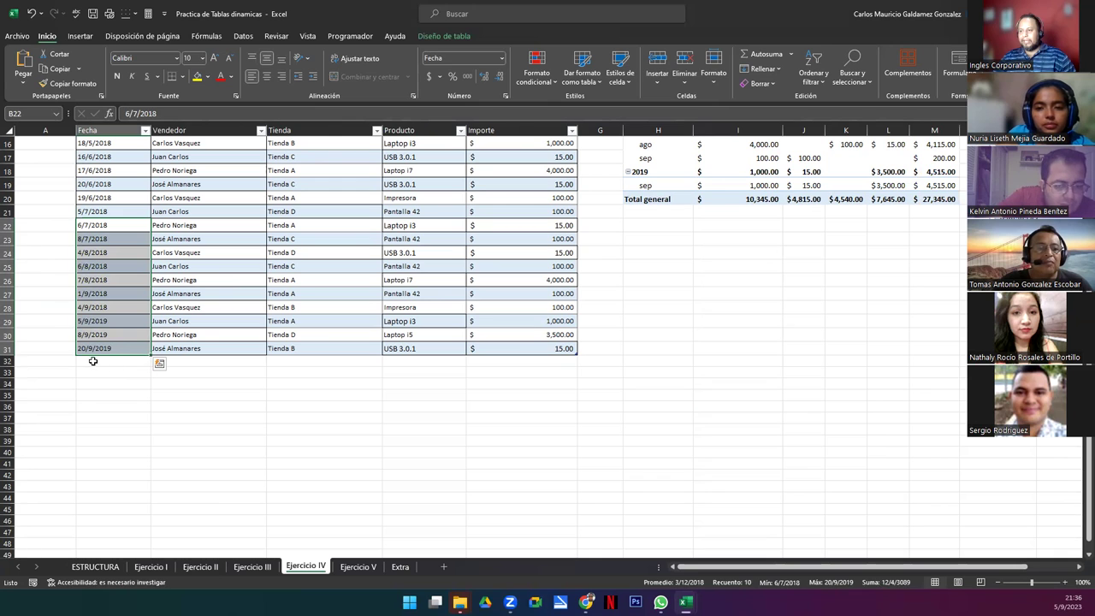
pyautogui.click(93, 361)
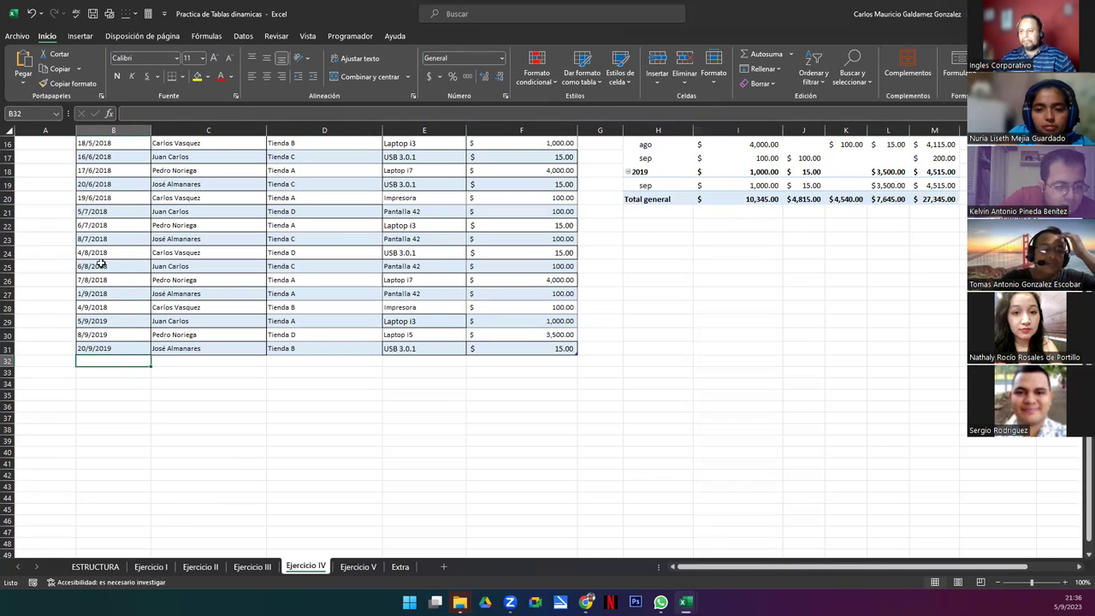
pyautogui.moveTo(106, 240); pyautogui.dragTo(110, 345)
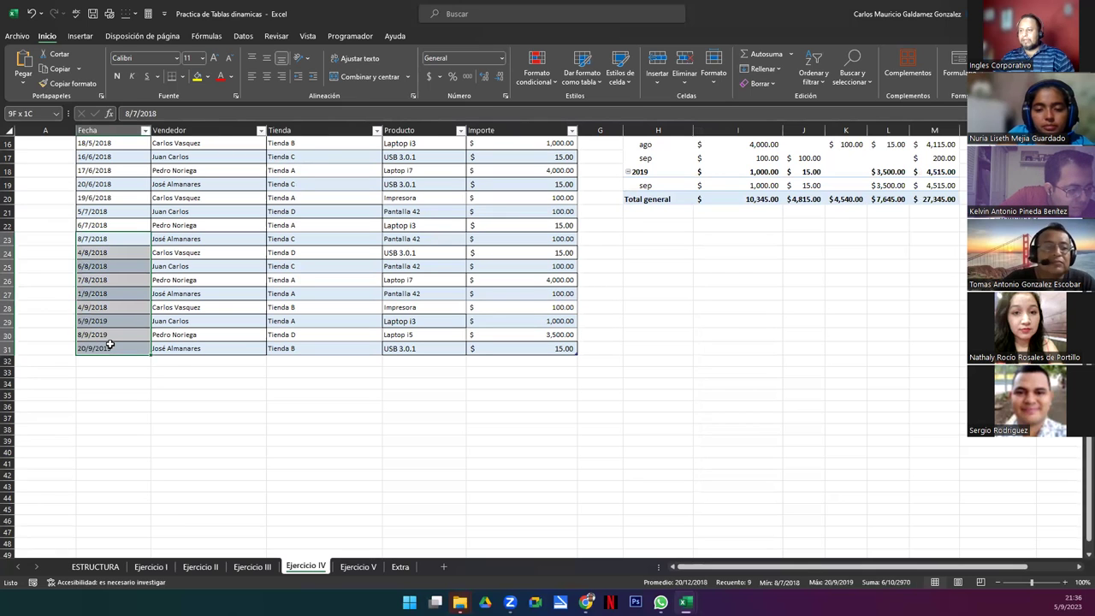
pyautogui.click(121, 348)
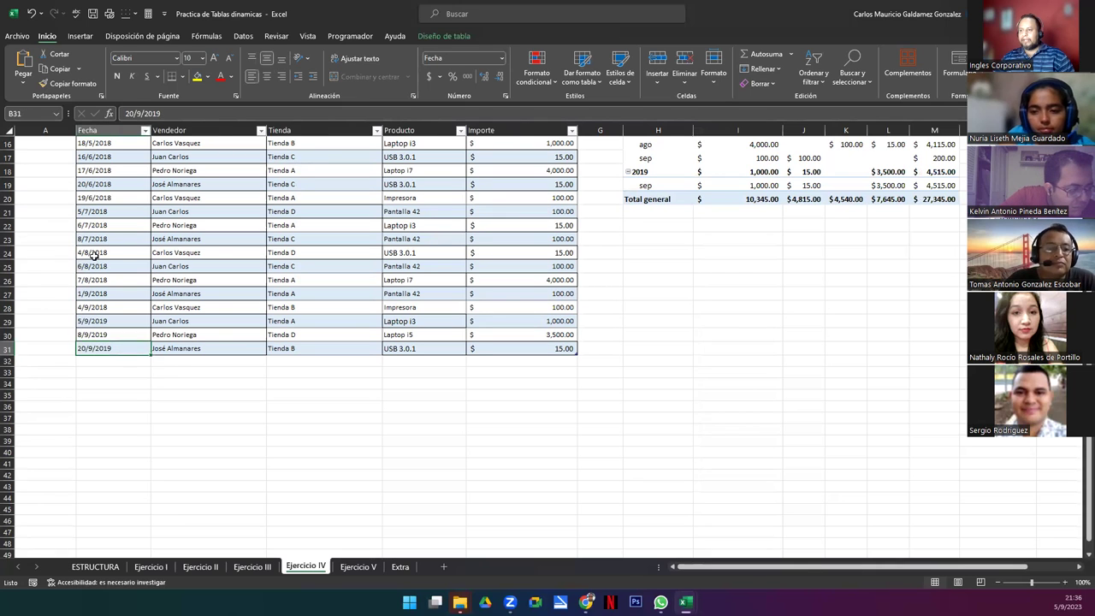
pyautogui.moveTo(89, 253); pyautogui.dragTo(100, 352)
pyautogui.hotkey('ctrl', 'c')
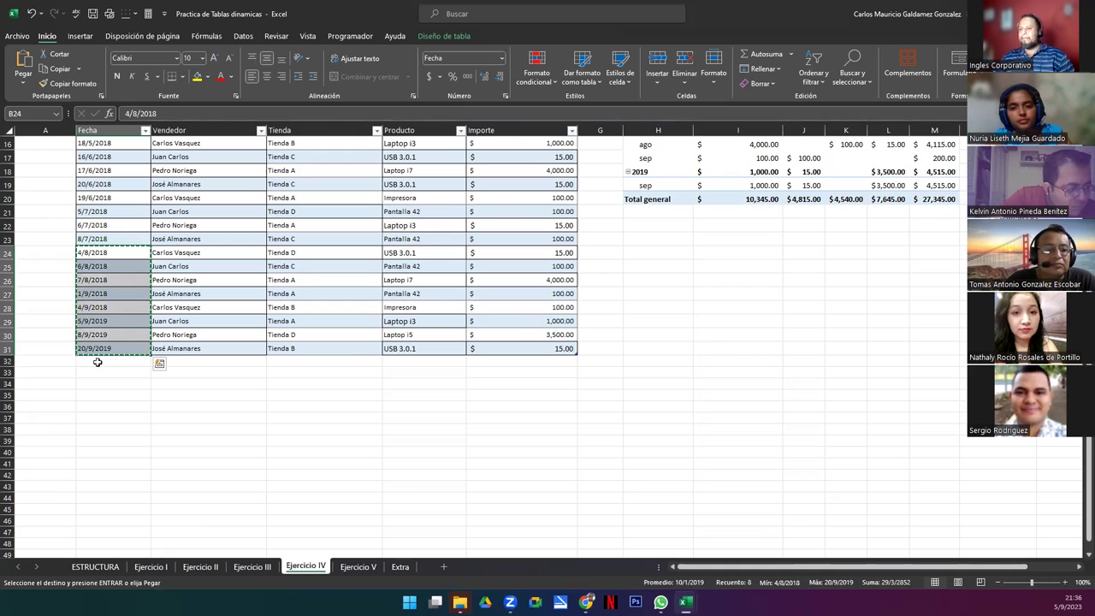
pyautogui.click(98, 360)
pyautogui.hotkey('ctrl', 'v')
# Change the first four pasted dates to 2020: 4/8, 6/8, 7/8 and 1/9/2020.
pyautogui.doubleClick(117, 361)
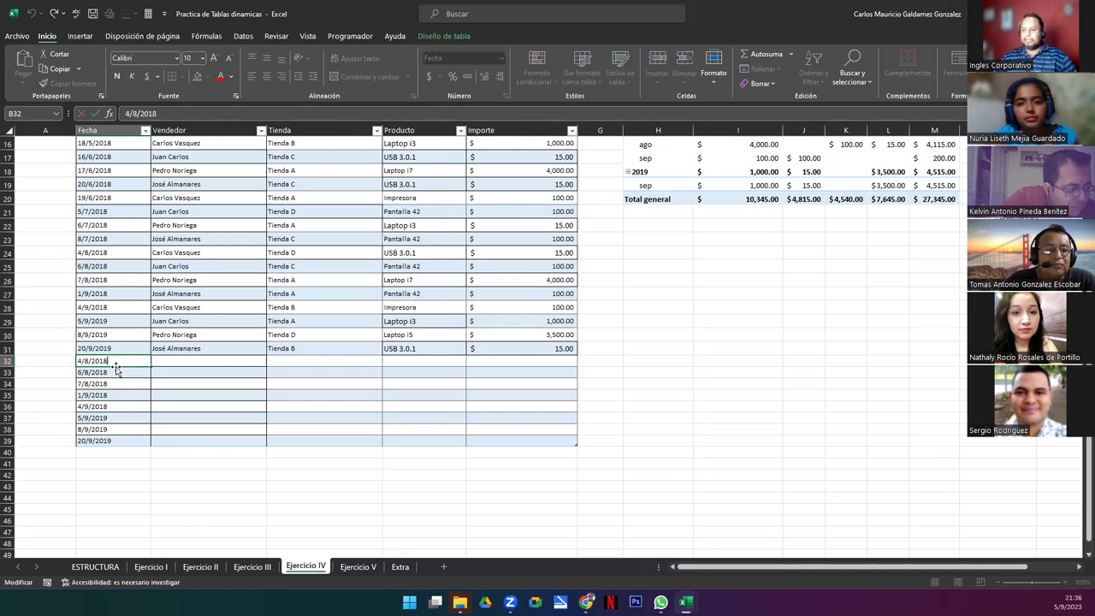
pyautogui.press('BackSpace')
pyautogui.press('BackSpace')
pyautogui.write('20')
pyautogui.press('Return')
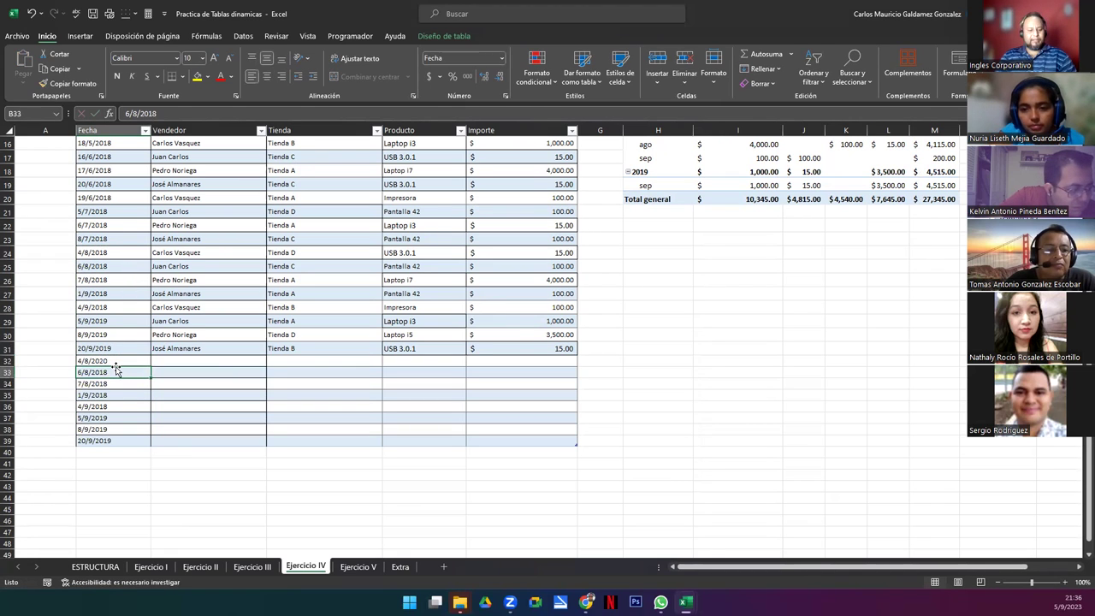
pyautogui.doubleClick(116, 368)
pyautogui.press('BackSpace')
pyautogui.press('BackSpace')
pyautogui.write('20')
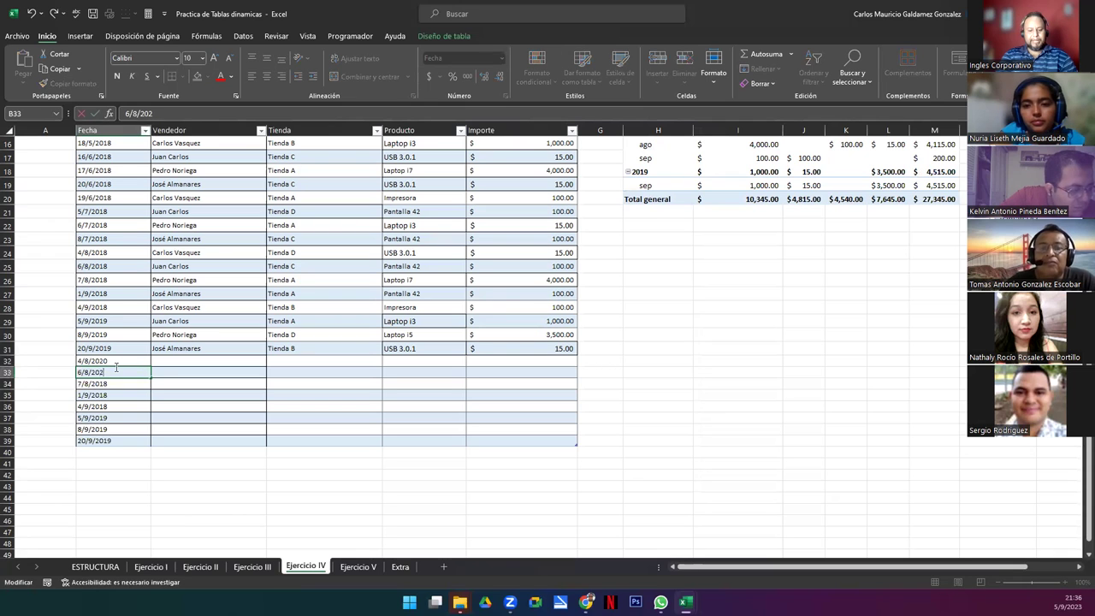
pyautogui.press('Return')
pyautogui.press('F2')
pyautogui.press('BackSpace')
pyautogui.press('BackSpace')
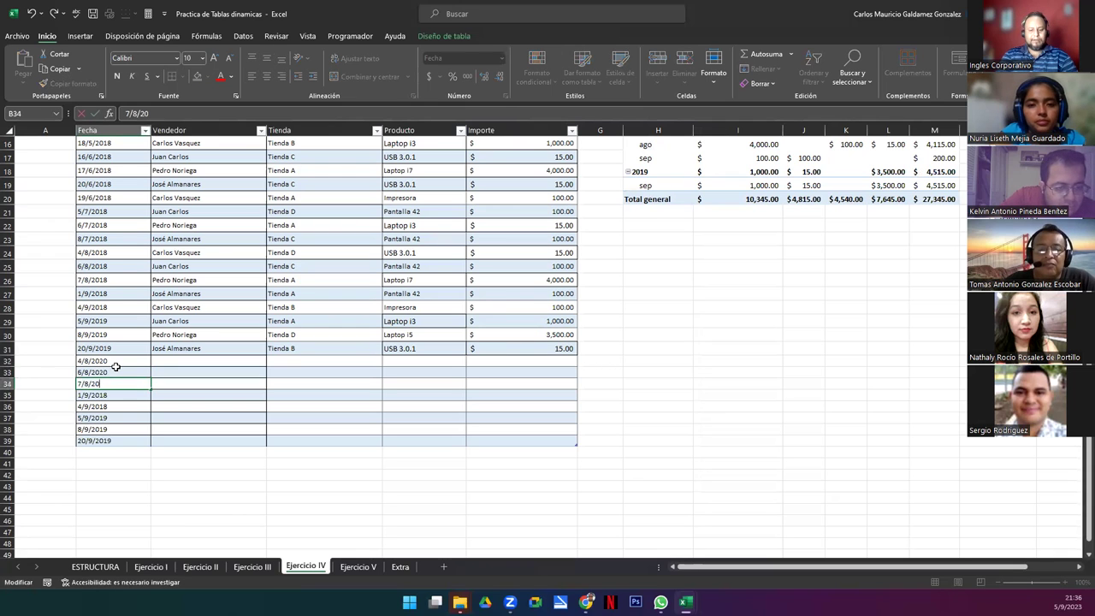
pyautogui.write('20')
pyautogui.press('Return')
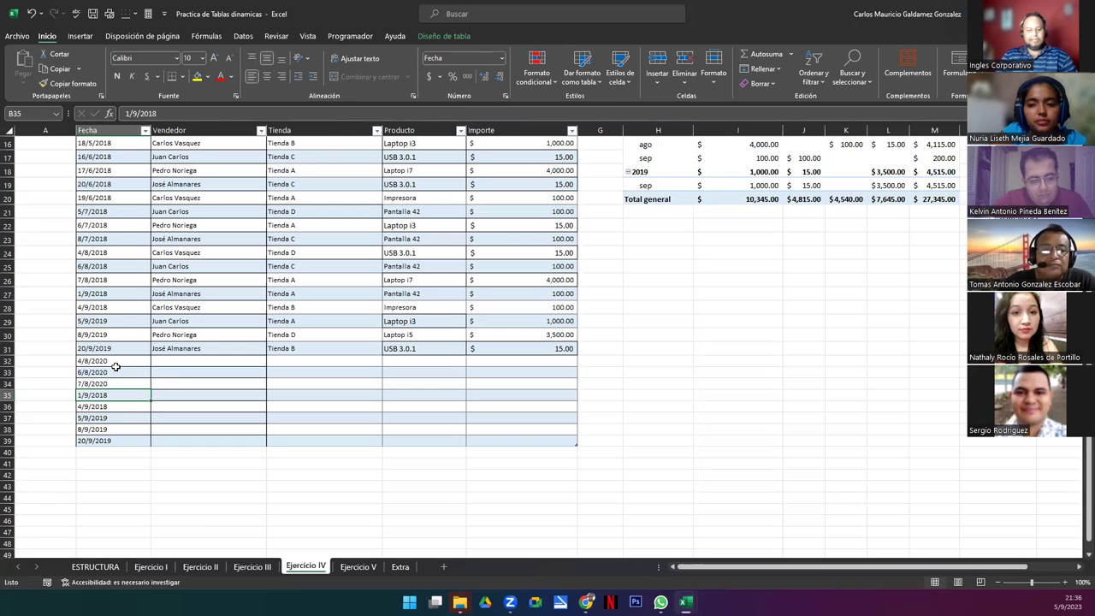
pyautogui.press('F2')
pyautogui.press('BackSpace')
pyautogui.press('BackSpace')
pyautogui.write('20')
pyautogui.press('Return')
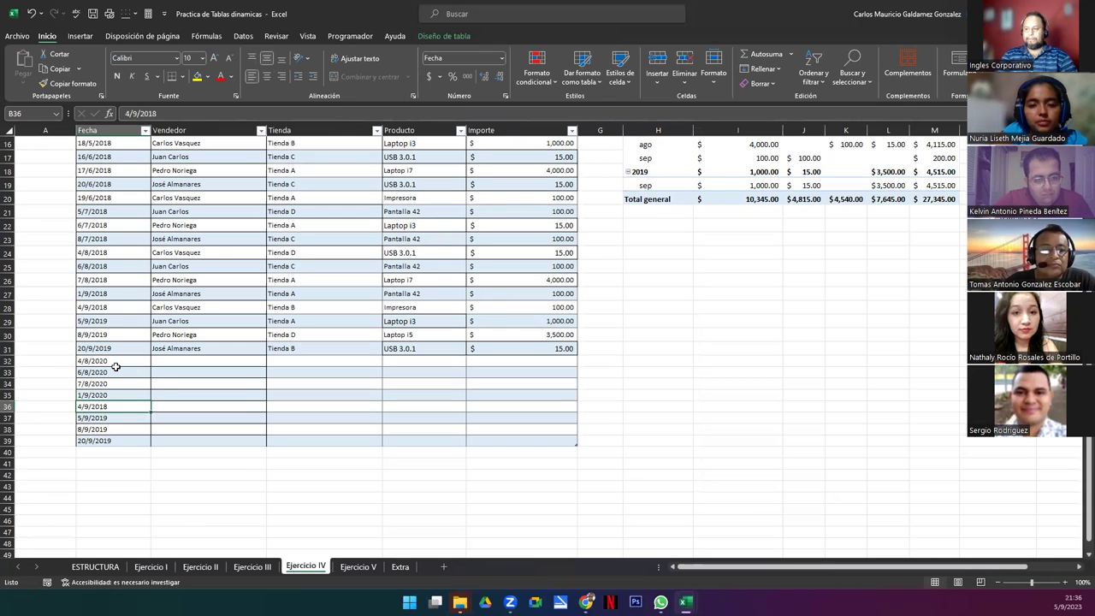
# Change the remaining four dates to 2020: 4/9, 5/9, 8/9 and 20/9/2020.
pyautogui.press('F2')
pyautogui.press('BackSpace')
pyautogui.press('BackSpace')
pyautogui.write('20')
pyautogui.press('Return')
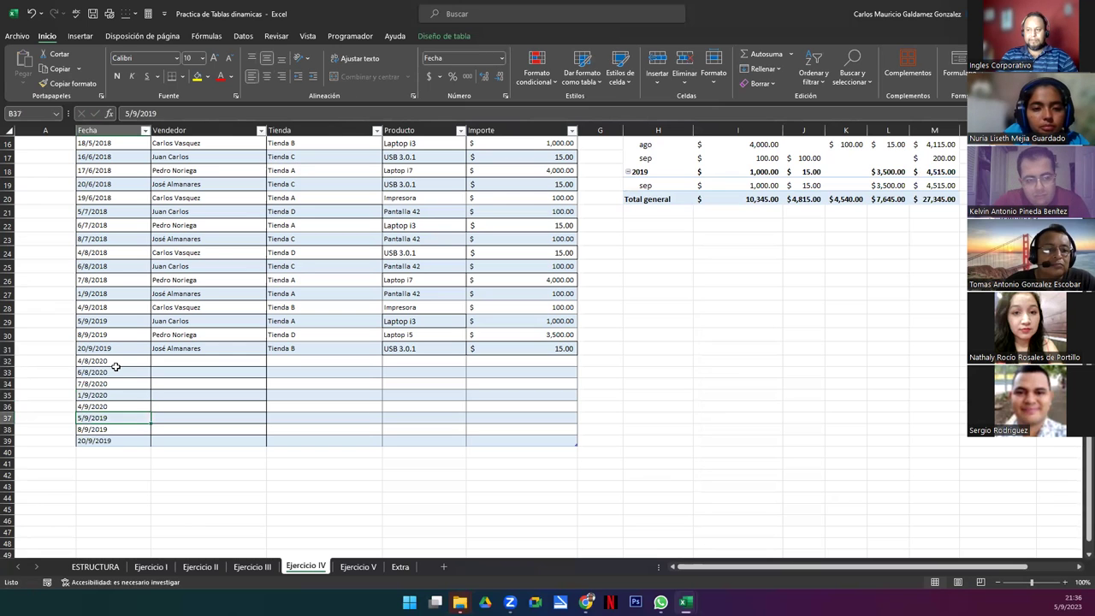
pyautogui.press('F2')
pyautogui.press('BackSpace')
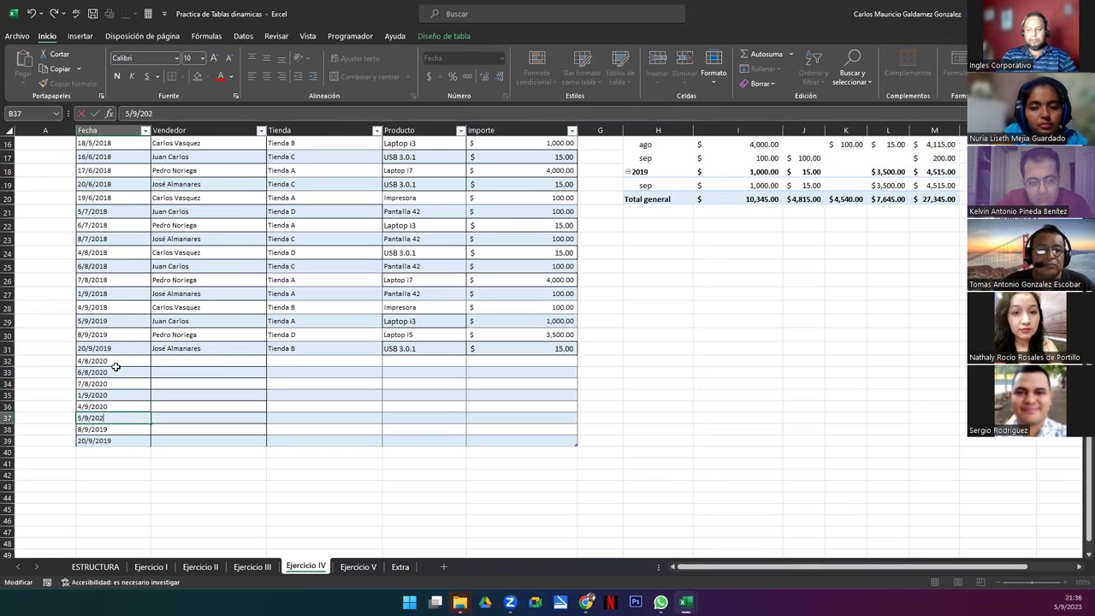
pyautogui.write('20')
pyautogui.press('Return')
pyautogui.press('F2')
pyautogui.press('BackSpace')
pyautogui.press('BackSpace')
pyautogui.press('BackSpace')
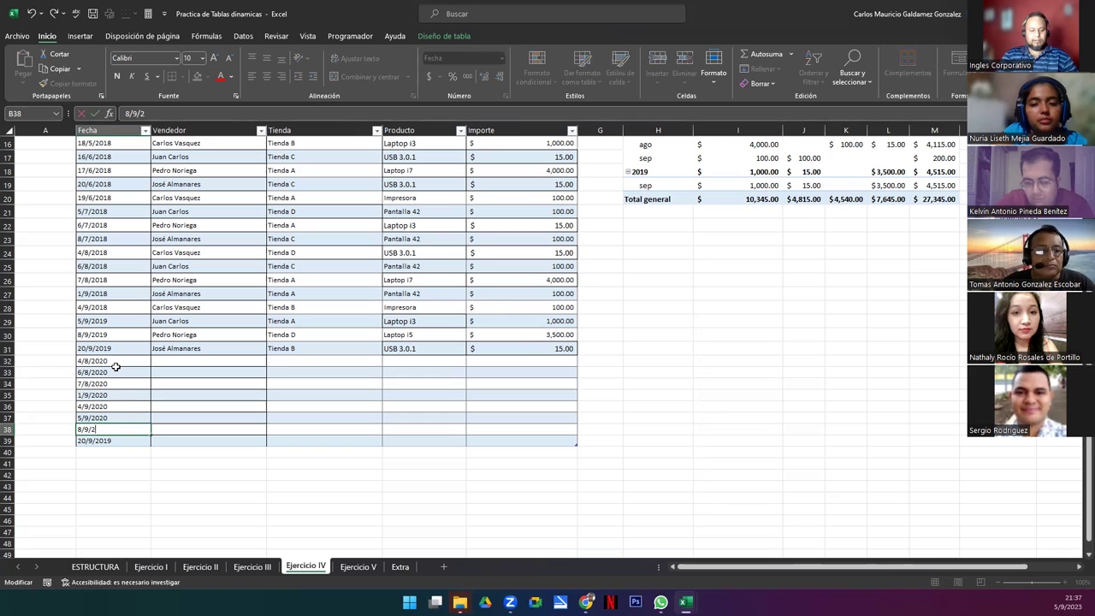
pyautogui.write('020')
pyautogui.press('Return')
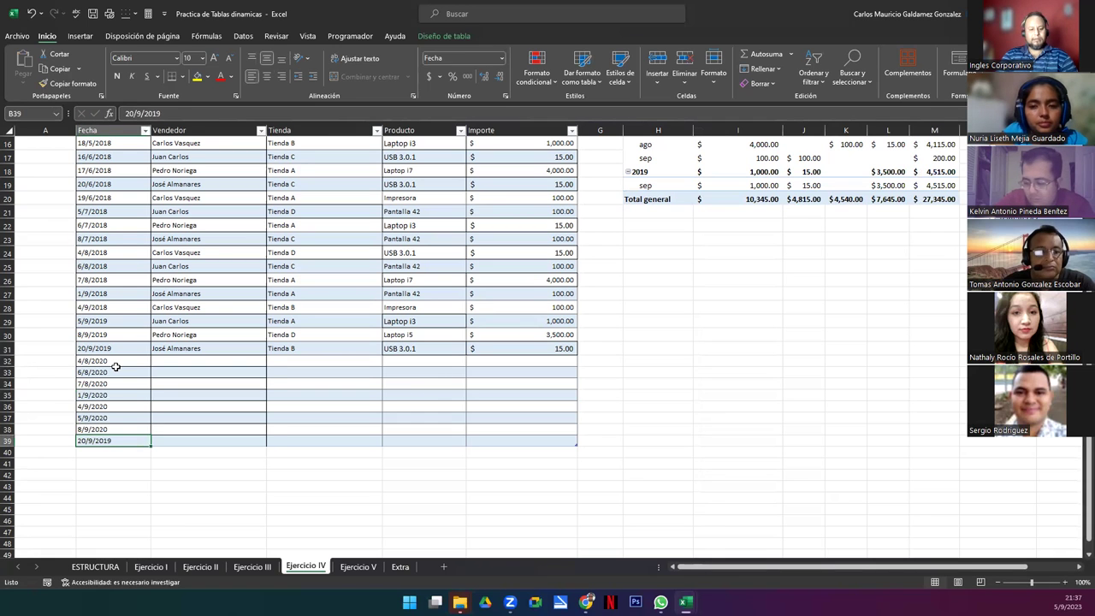
pyautogui.press('F2')
pyautogui.press('BackSpace')
pyautogui.press('BackSpace')
pyautogui.press('BackSpace')
pyautogui.write('020')
pyautogui.press('Return')
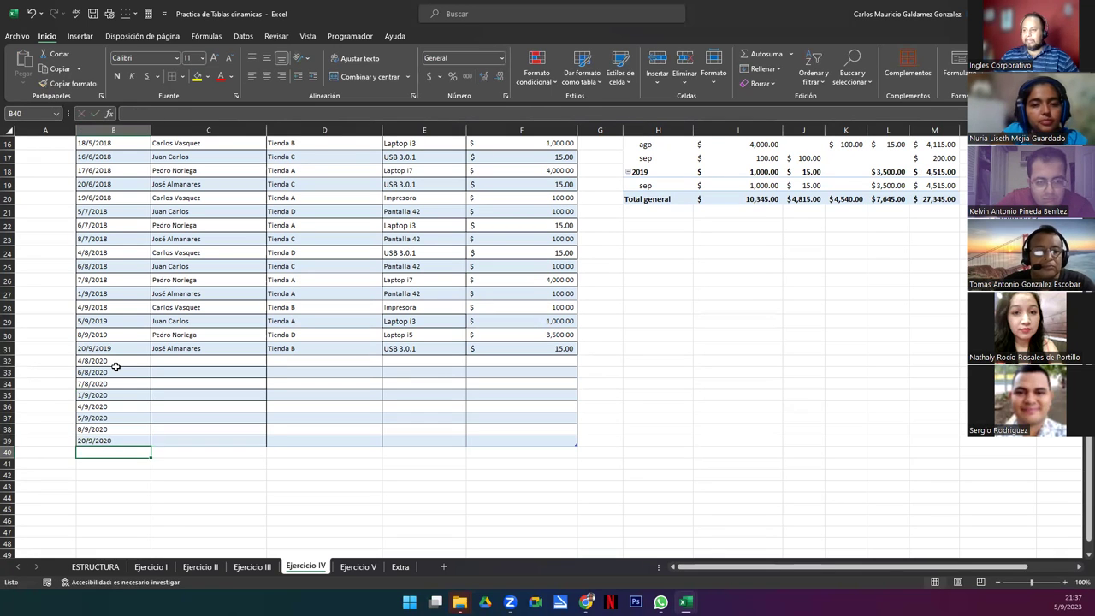
# Enter the new salesperson's name in cell C32.
pyautogui.moveTo(115, 366); pyautogui.dragTo(126, 438)
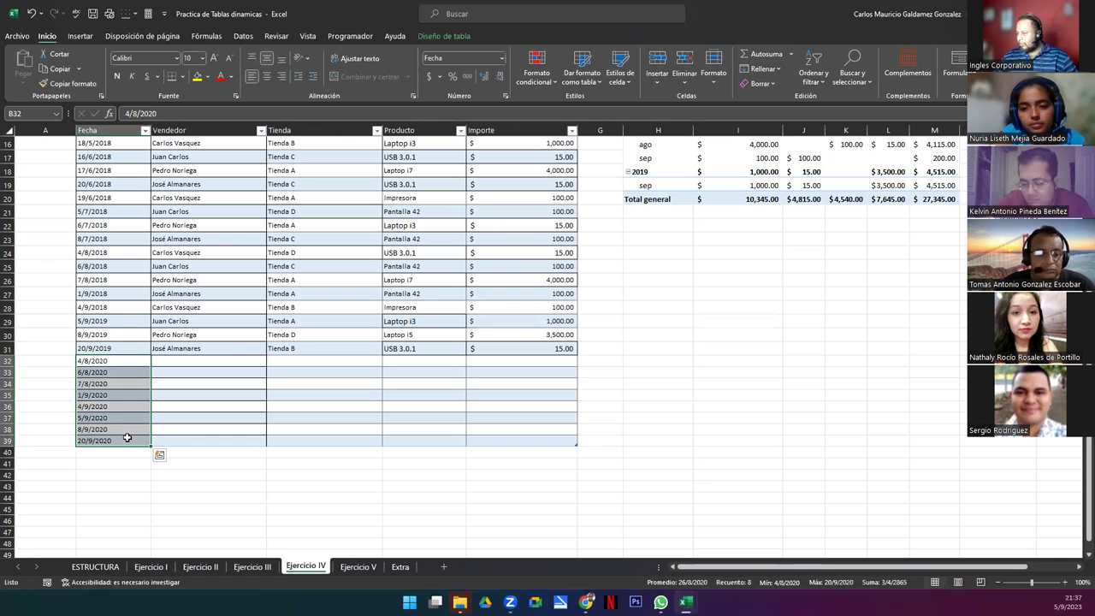
pyautogui.click(206, 348)
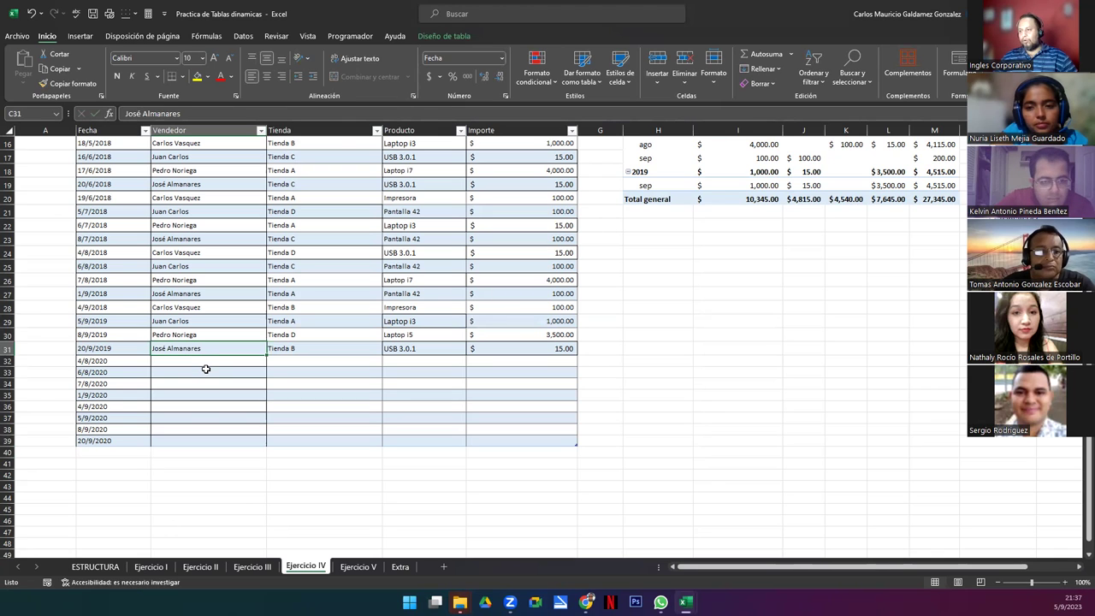
pyautogui.moveTo(122, 361); pyautogui.dragTo(124, 442)
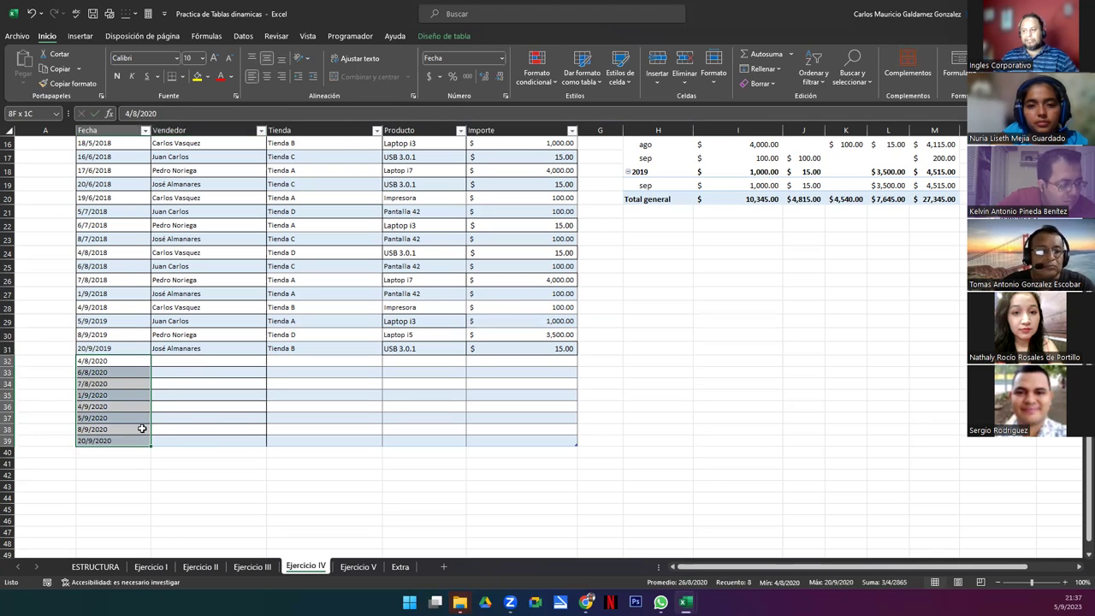
pyautogui.click(180, 362)
pyautogui.write('Carlos Gal')
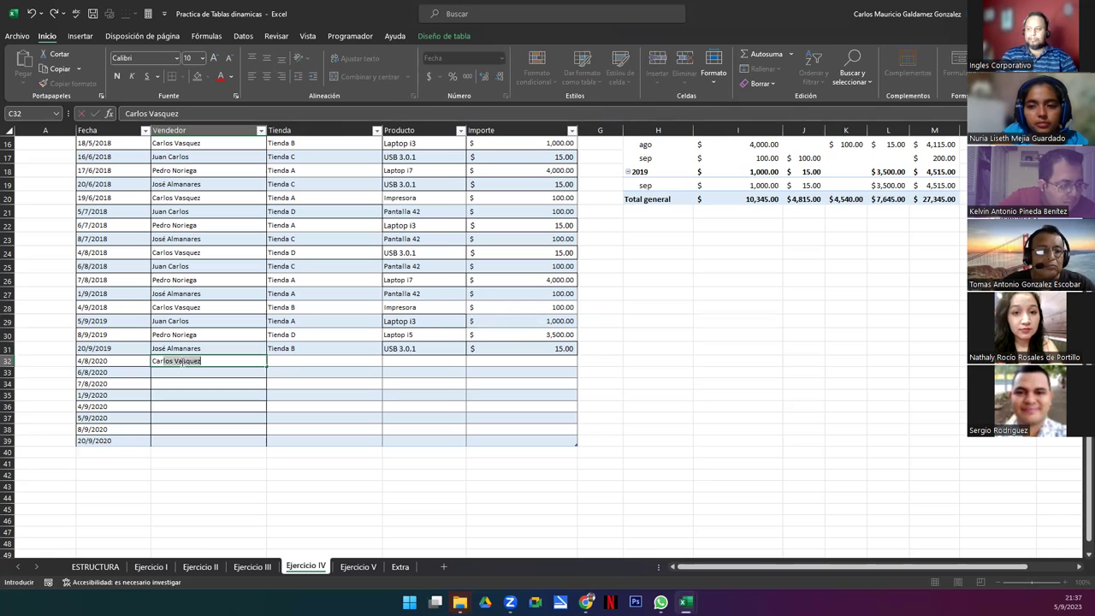
pyautogui.write('adme')
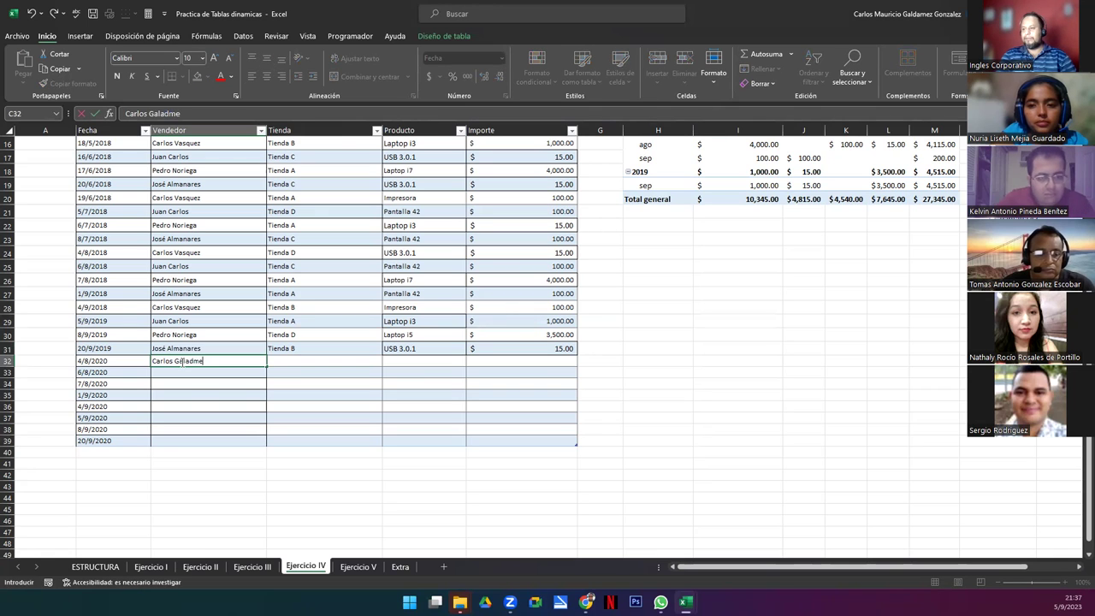
pyautogui.press('BackSpace')
pyautogui.press('BackSpace')
pyautogui.press('BackSpace')
pyautogui.press('BackSpace')
pyautogui.write('damez')
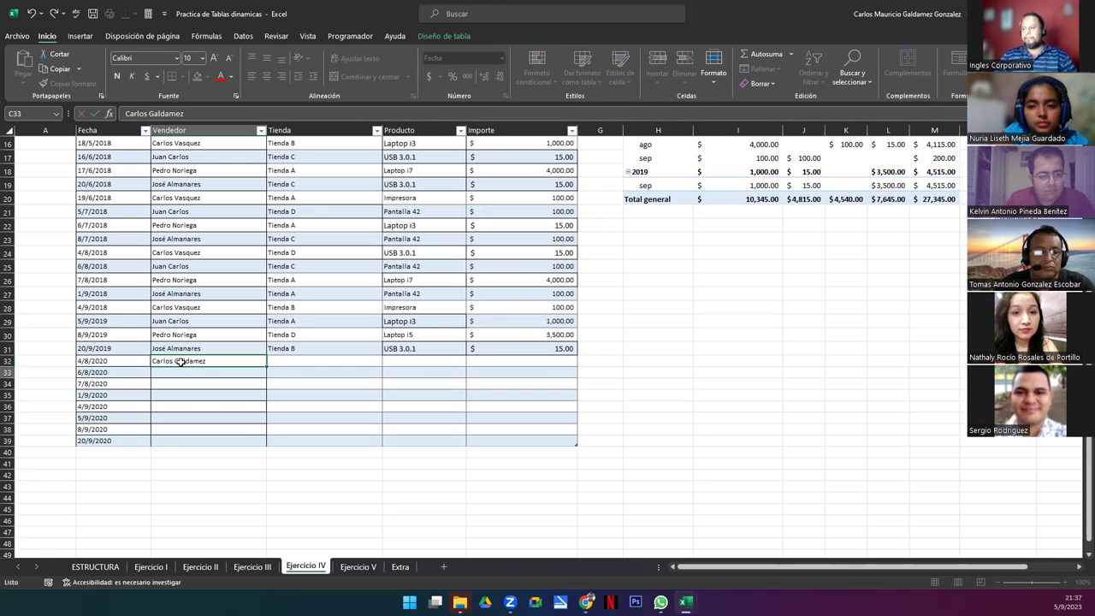
pyautogui.press('Return')
# Fill D32:D39 with alternating Tienda B and Tienda A by pasting a copied store pair.
pyautogui.moveTo(309, 322); pyautogui.dragTo(290, 306)
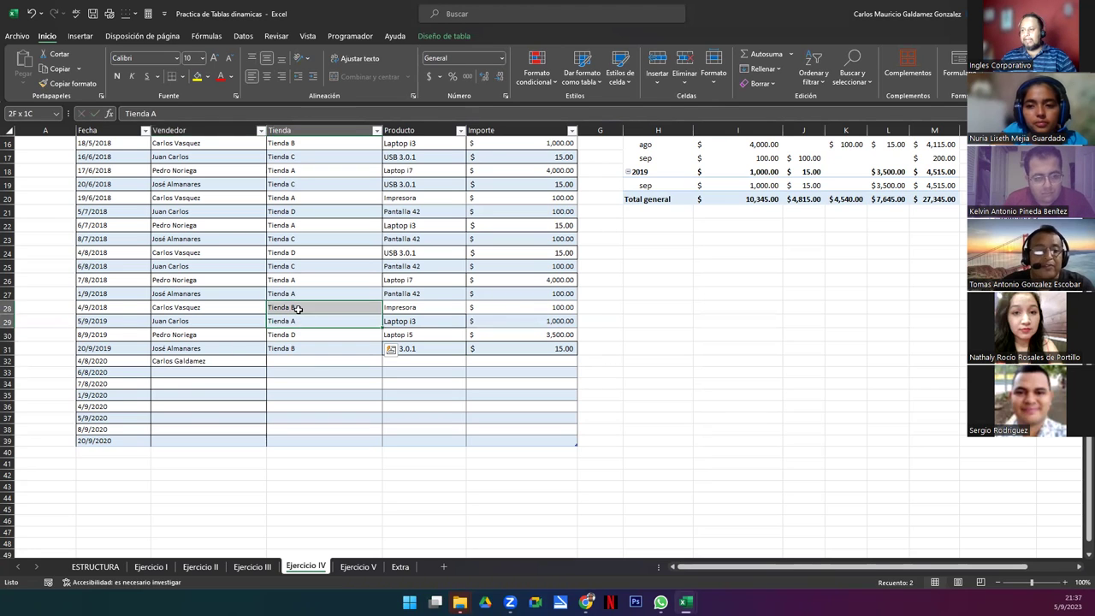
pyautogui.hotkey('ctrl', 'c')
pyautogui.click(301, 360)
pyautogui.hotkey('ctrl', 'v')
pyautogui.click(306, 384)
pyautogui.hotkey('ctrl', 'v')
pyautogui.click(303, 407)
pyautogui.hotkey('ctrl', 'v')
pyautogui.click(303, 428)
pyautogui.hotkey('ctrl', 'v')
# Fill the salesperson's name down from C32 through C39.
pyautogui.click(197, 360)
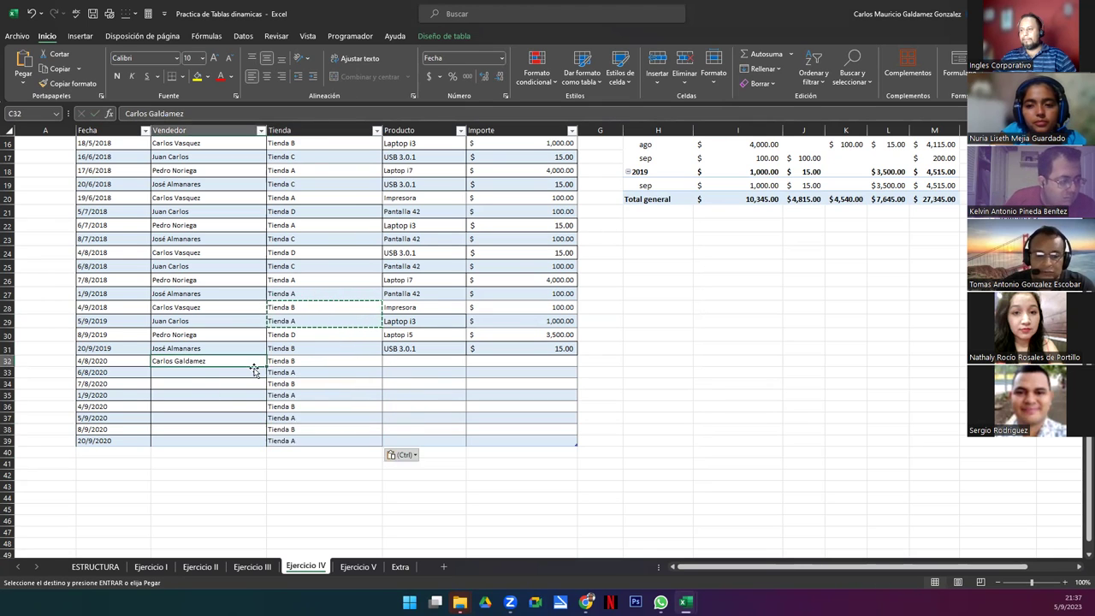
pyautogui.moveTo(267, 366); pyautogui.dragTo(252, 445)
pyautogui.moveTo(375, 420); pyautogui.dragTo(376, 420)
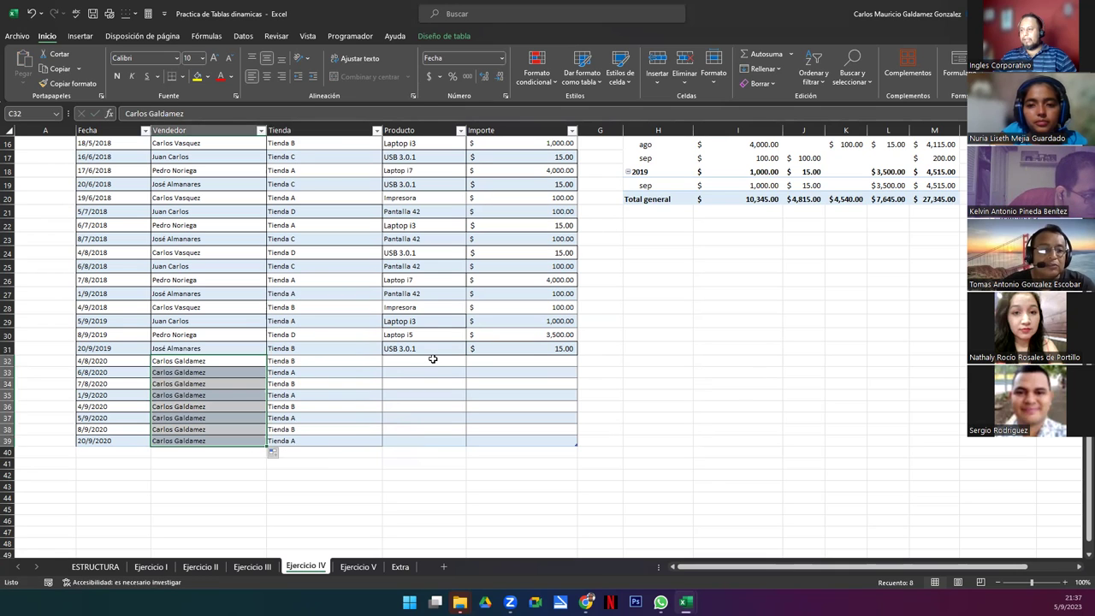
# Copy the products and amounts block from rows 25–30 (E25:F30).
pyautogui.click(421, 311)
pyautogui.moveTo(424, 330); pyautogui.dragTo(420, 320)
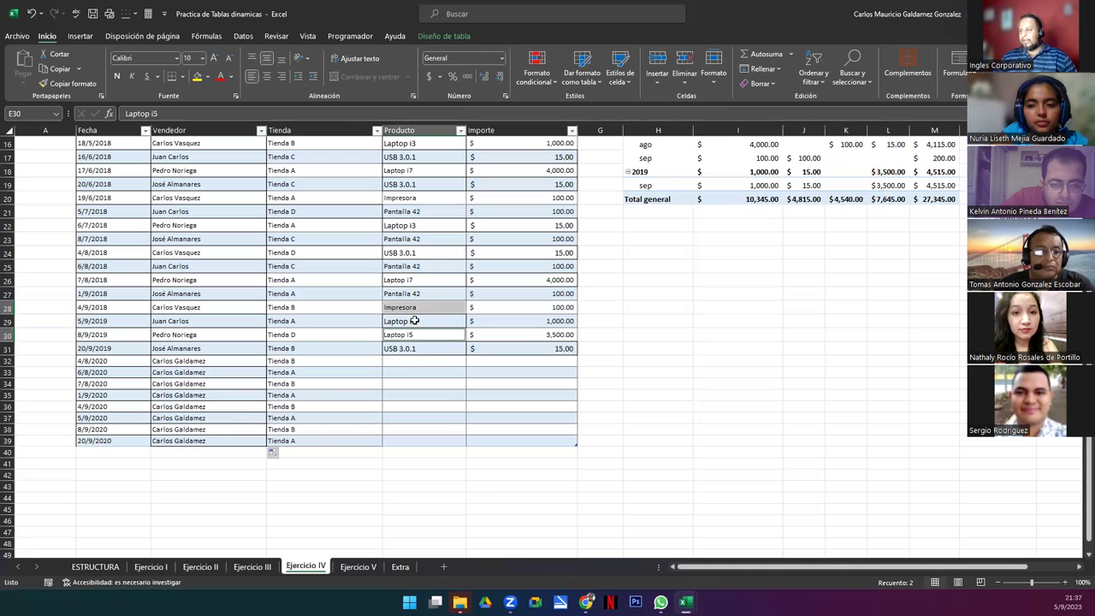
pyautogui.keyDown('ctrl'); pyautogui.click(419, 294); pyautogui.keyUp('ctrl')
pyautogui.keyDown('ctrl'); pyautogui.click(409, 281); pyautogui.keyUp('ctrl')
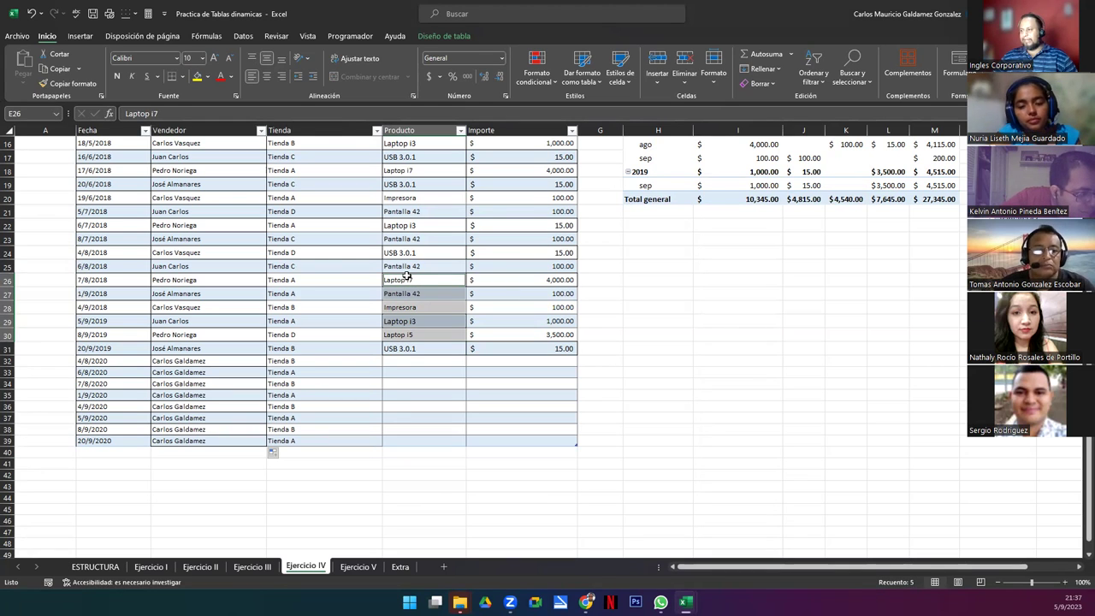
pyautogui.keyDown('ctrl'); pyautogui.click(443, 267); pyautogui.keyUp('ctrl')
pyautogui.moveTo(445, 268); pyautogui.dragTo(520, 335)
pyautogui.hotkey('ctrl', 'c')
# Paste products and amounts into E32:F39, ending with Laptop i5 at $3,500.00.
pyautogui.click(419, 362)
pyautogui.hotkey('ctrl', 'v')
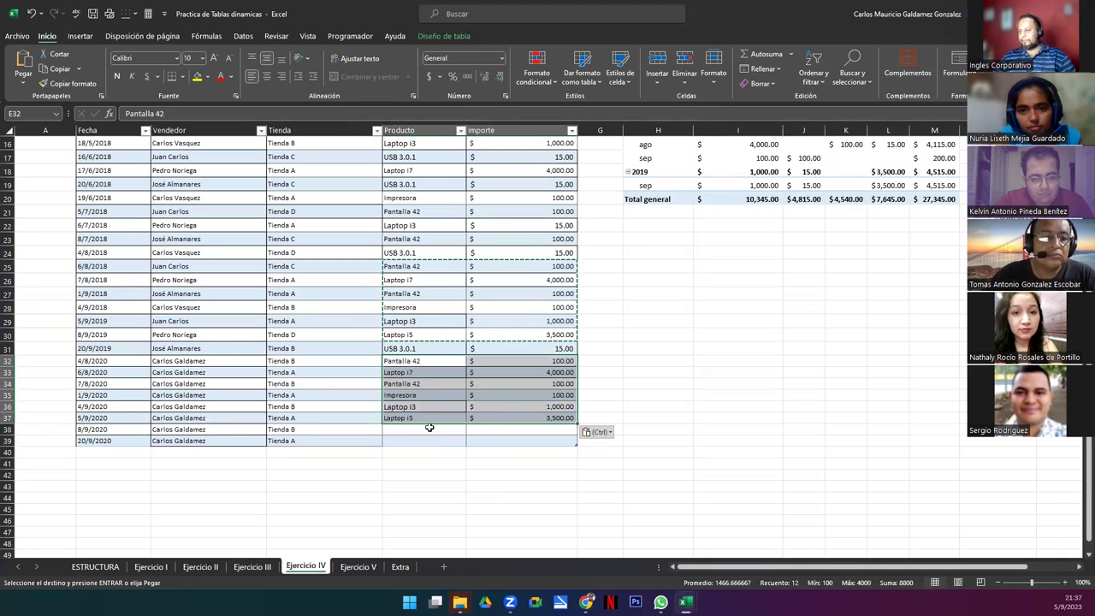
pyautogui.click(400, 373)
pyautogui.hotkey('ctrl', 'v')
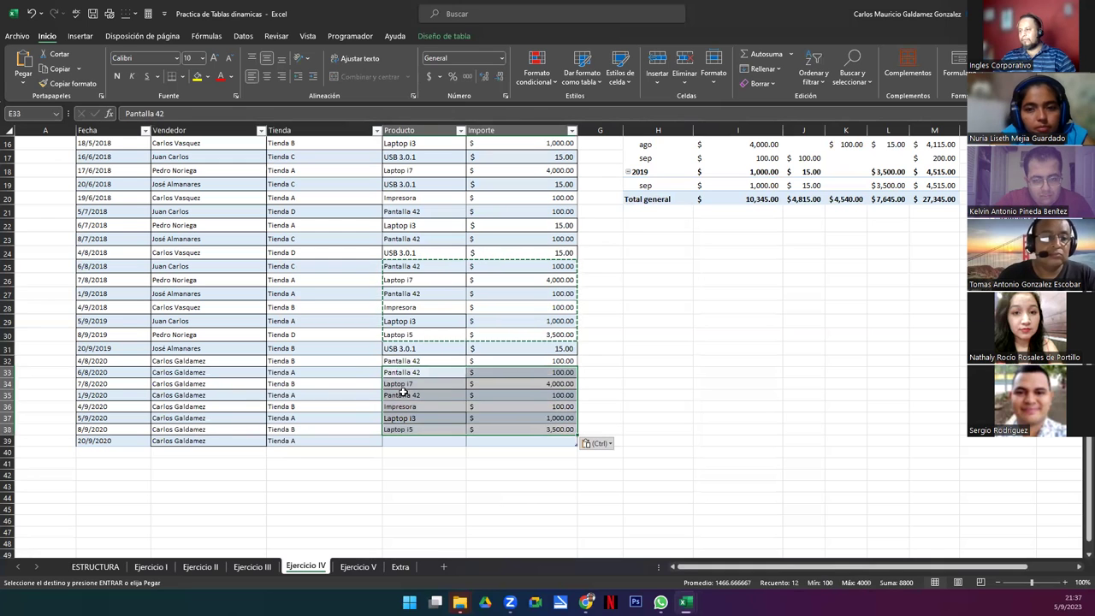
pyautogui.click(405, 395)
pyautogui.hotkey('ctrl', 'v')
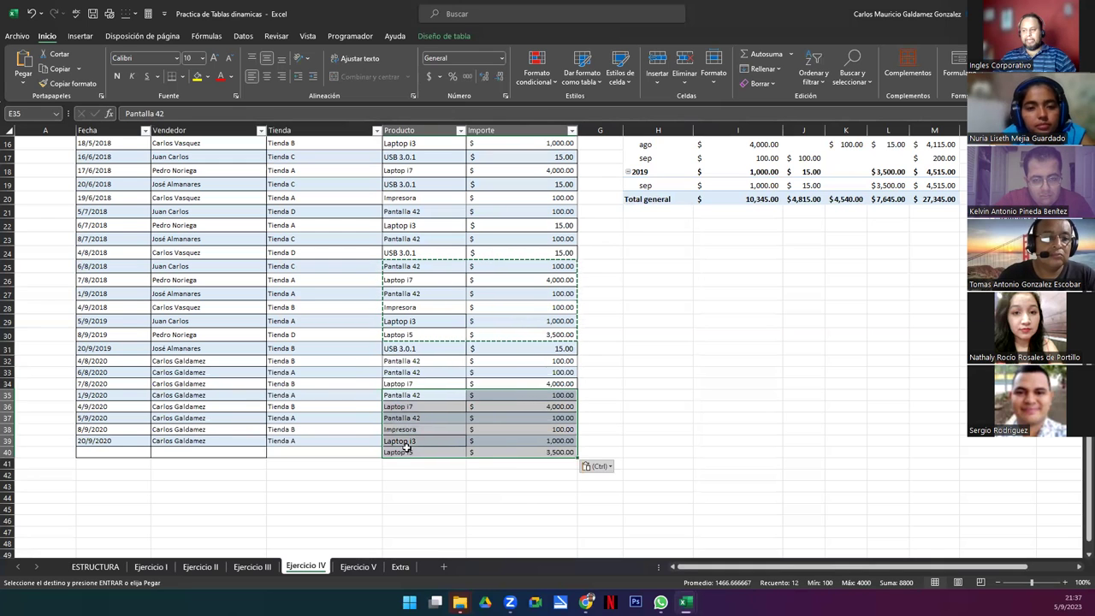
pyautogui.hotkey('ctrl', 'z')
pyautogui.click(402, 383)
pyautogui.hotkey('ctrl', 'v')
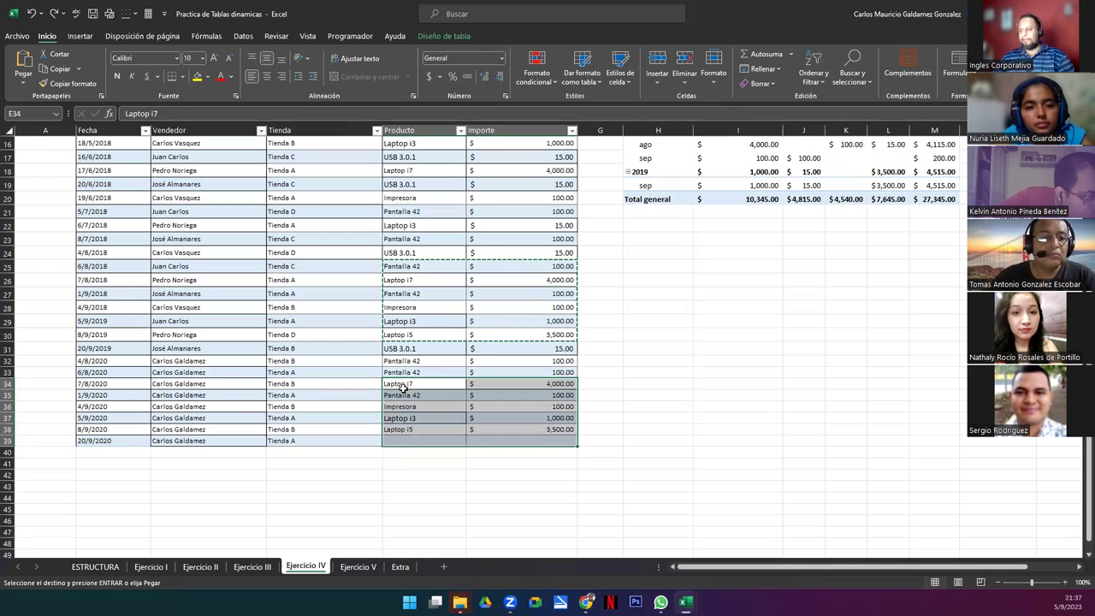
pyautogui.click(398, 441)
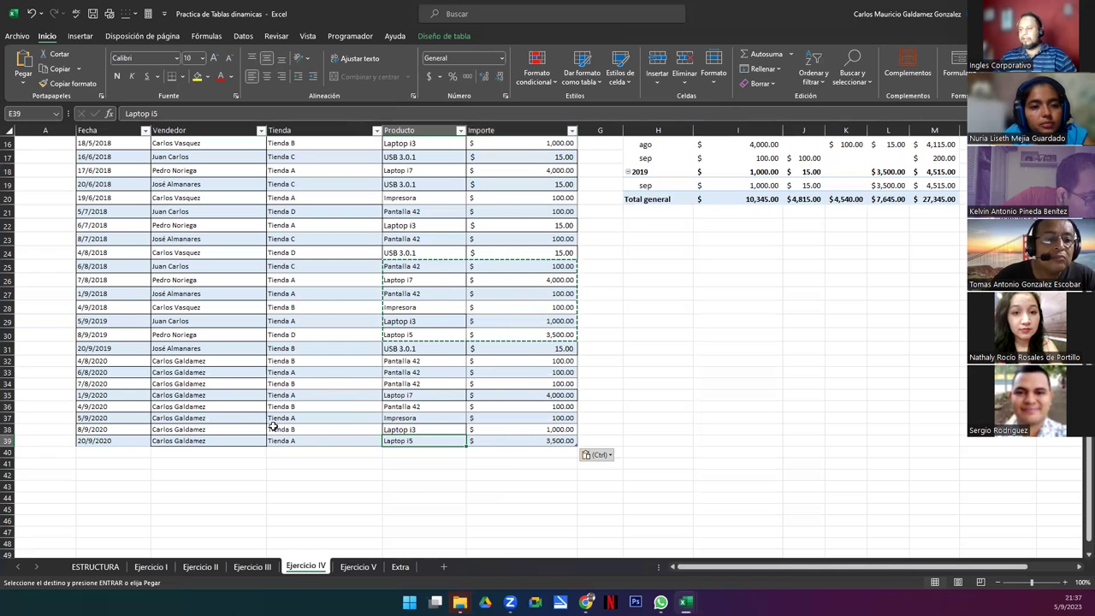
pyautogui.click(332, 380)
pyautogui.press('Escape')
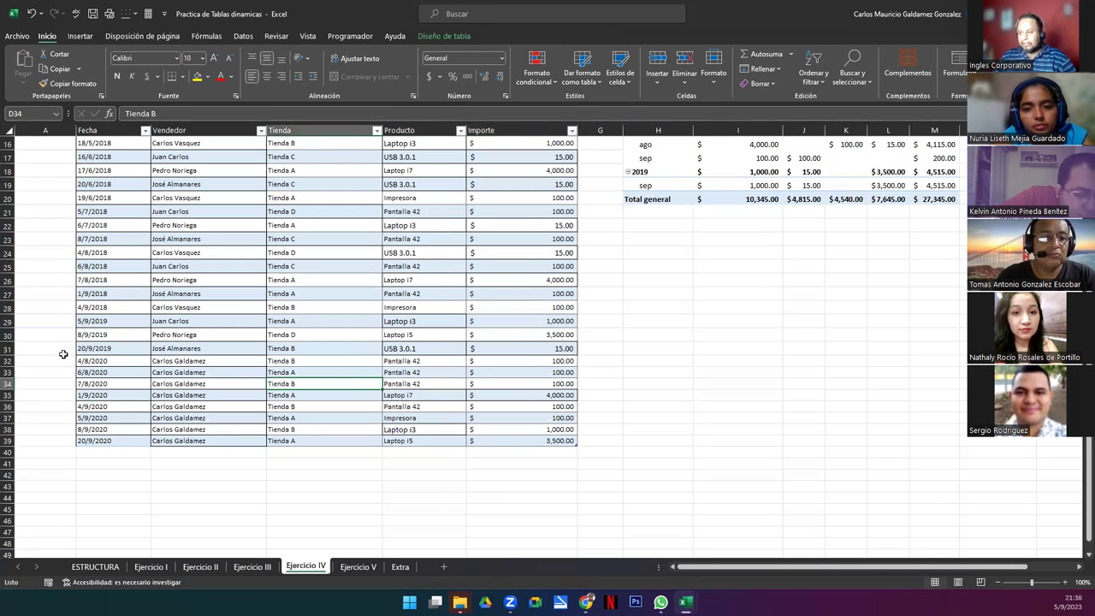
# Take a screenshot of the new table rows.
pyautogui.press('super+shift+s')
pyautogui.moveTo(61, 352); pyautogui.dragTo(616, 468)
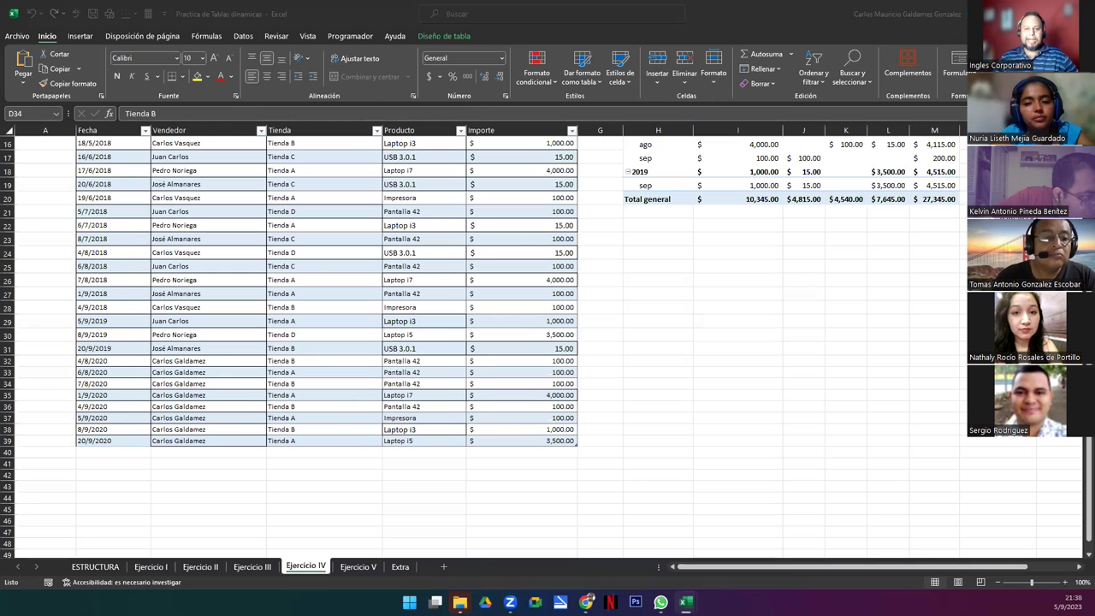
pyautogui.scroll(2, 308, 390)
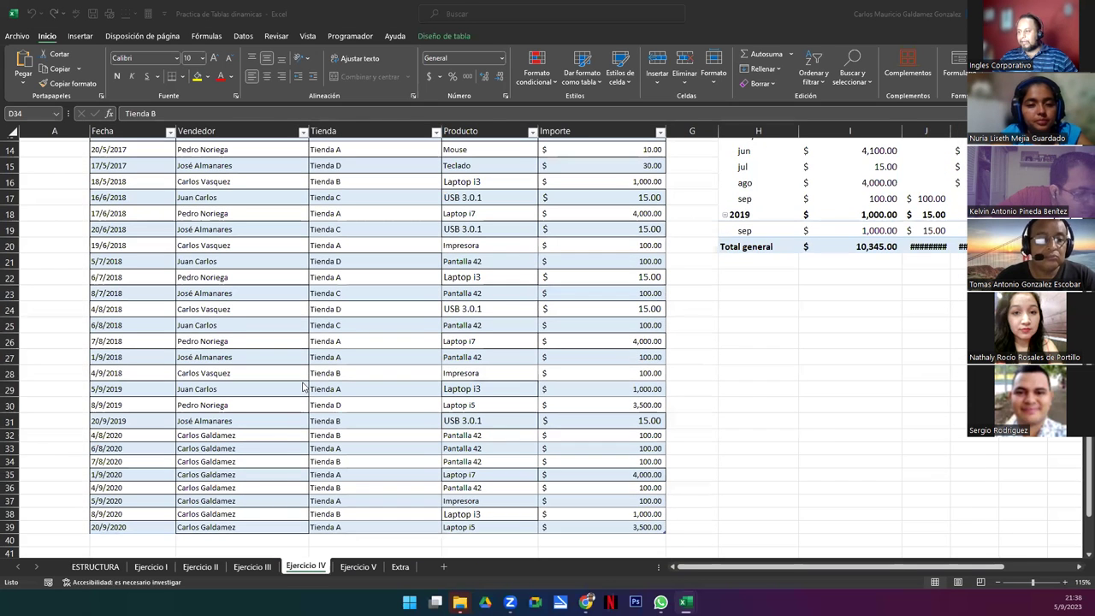
pyautogui.scroll(1, 320, 390)
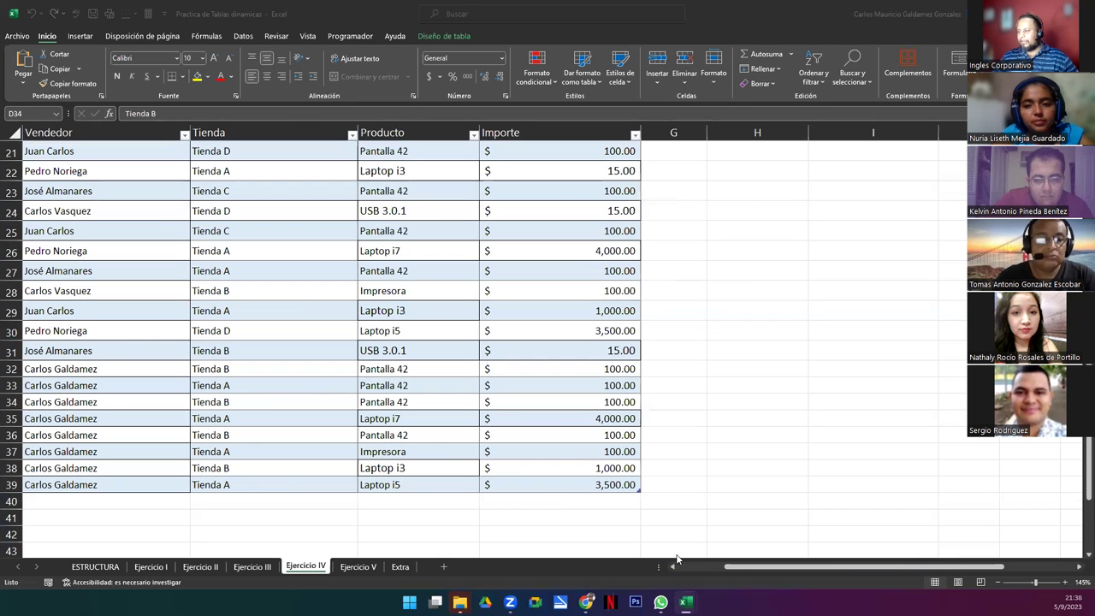
pyautogui.moveTo(756, 569); pyautogui.dragTo(751, 568)
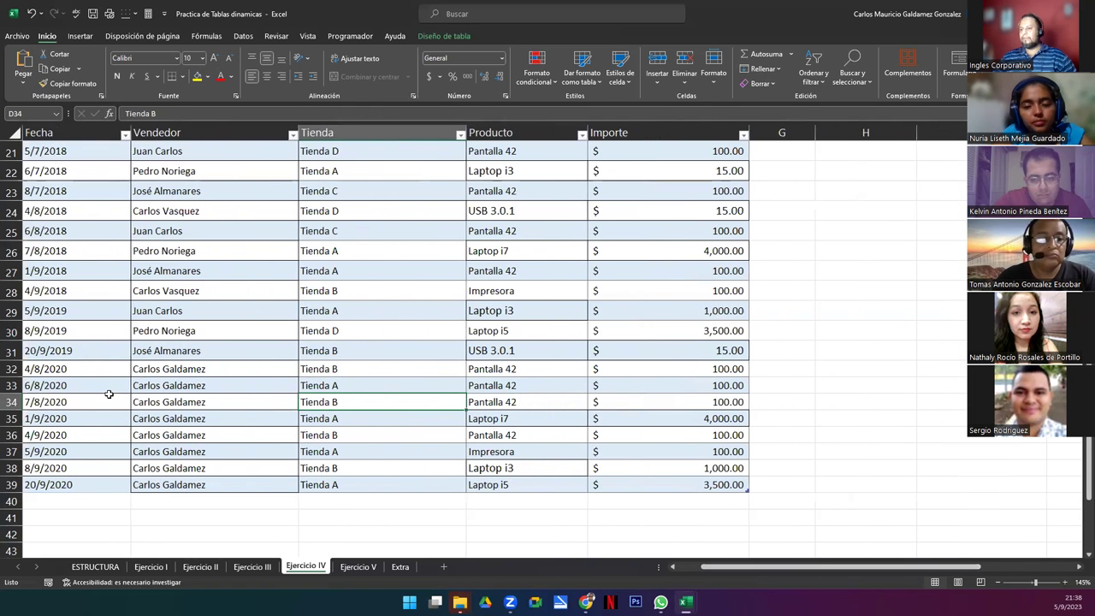
pyautogui.click(673, 568)
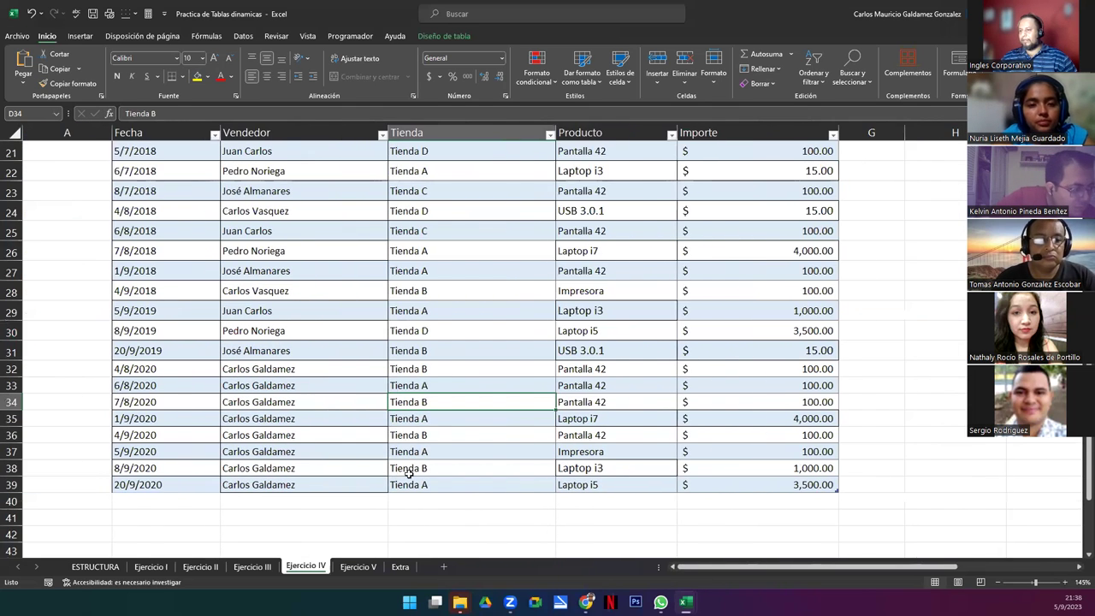
# Fill rows 32–39 from Fecha to Importe with yellow.
pyautogui.moveTo(164, 369); pyautogui.dragTo(780, 484)
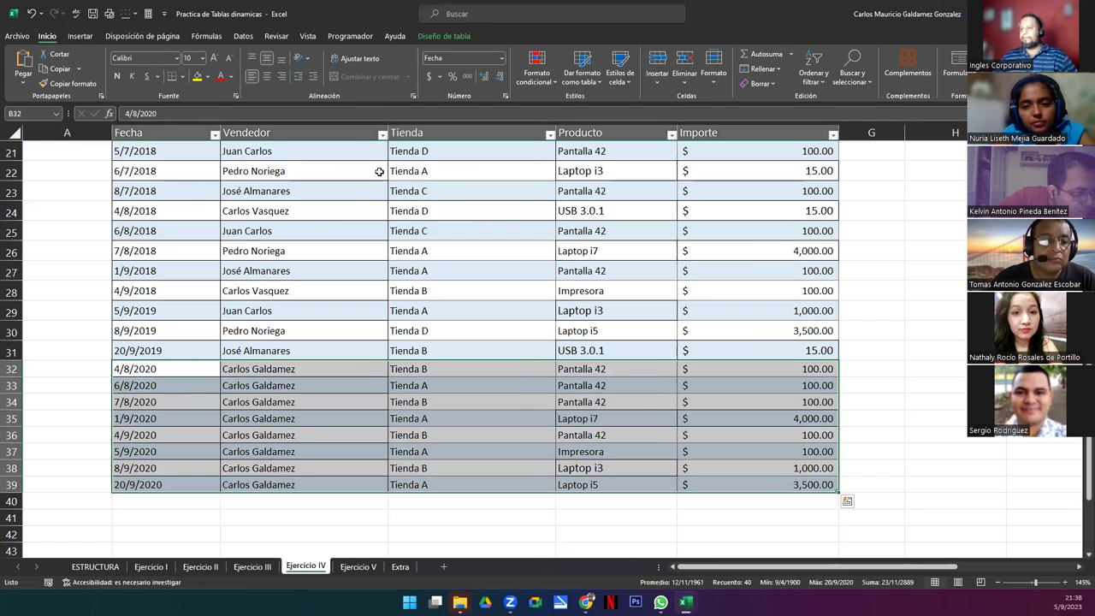
pyautogui.click(198, 81)
pyautogui.click(328, 308)
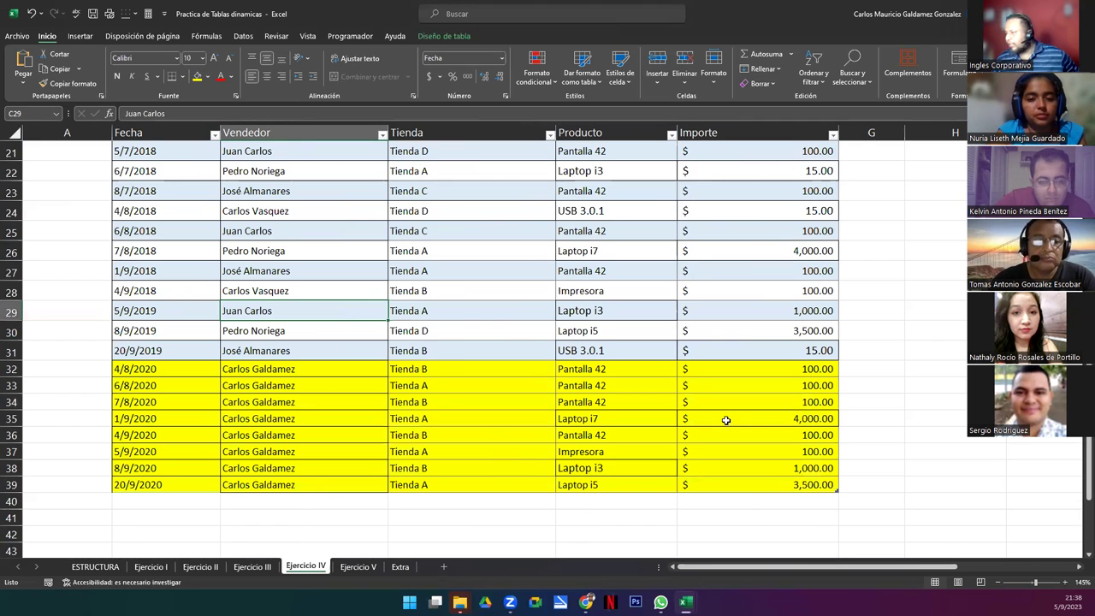
pyautogui.click(750, 373)
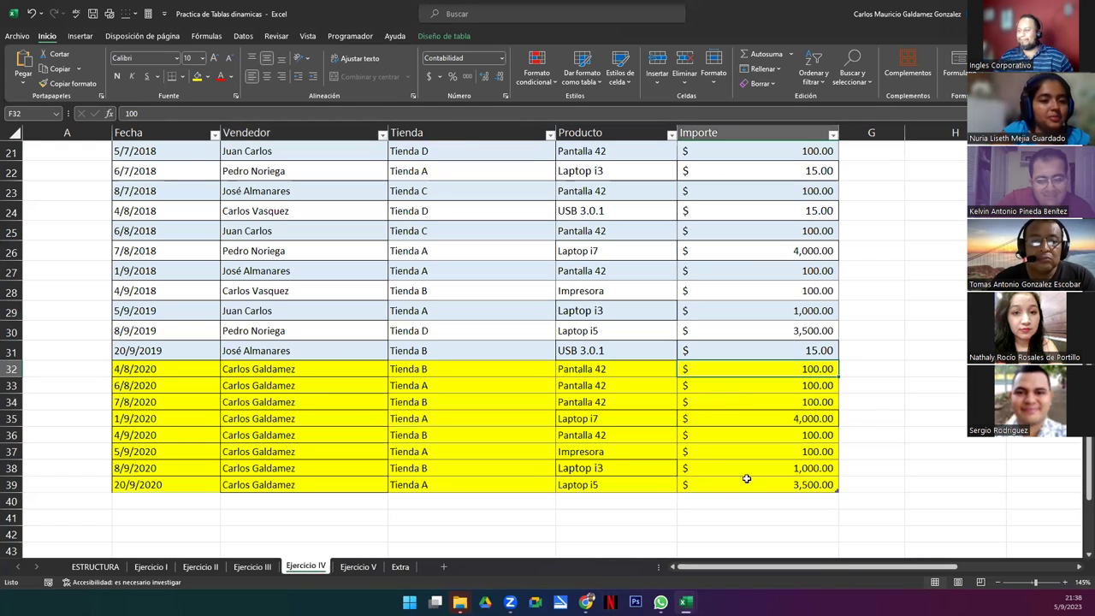
# Review the new amounts, the Laptop i7 entry and store in row 35, and row 38's product.
pyautogui.moveTo(775, 373); pyautogui.dragTo(776, 395)
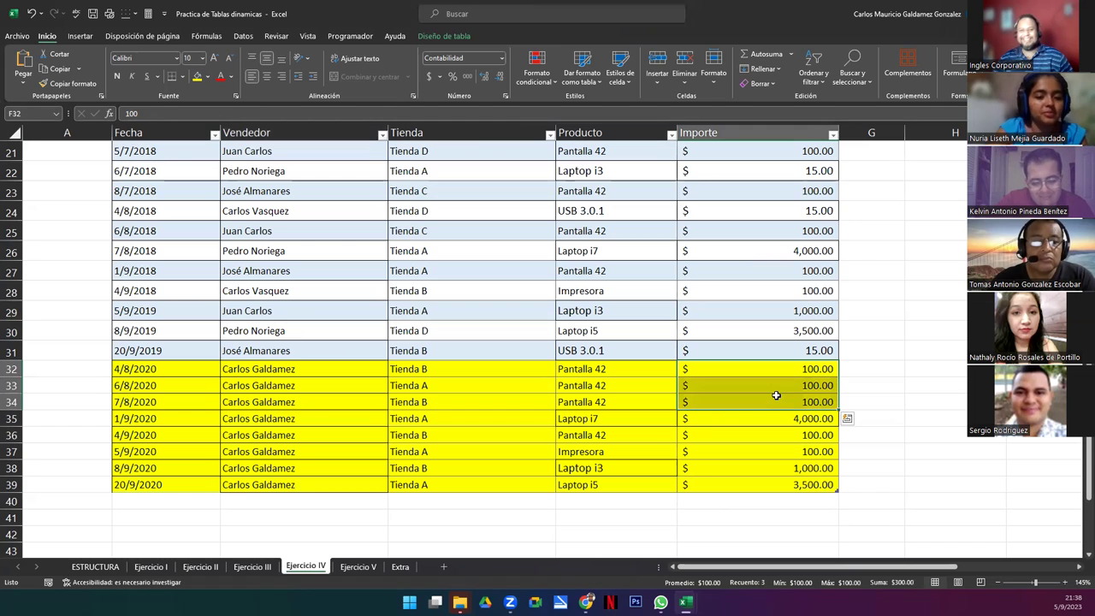
pyautogui.click(612, 424)
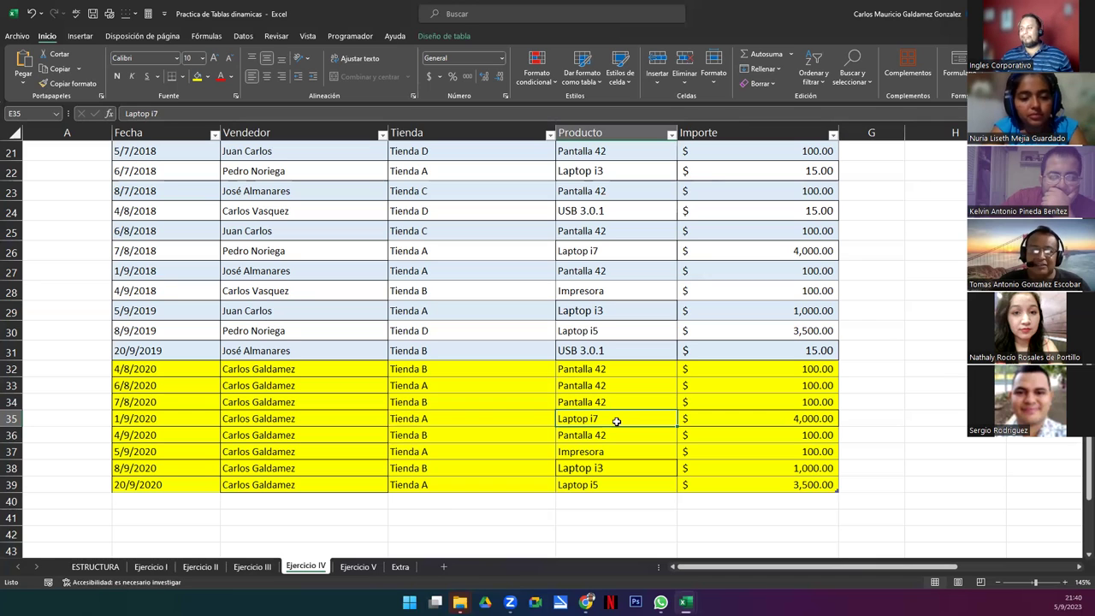
pyautogui.click(534, 419)
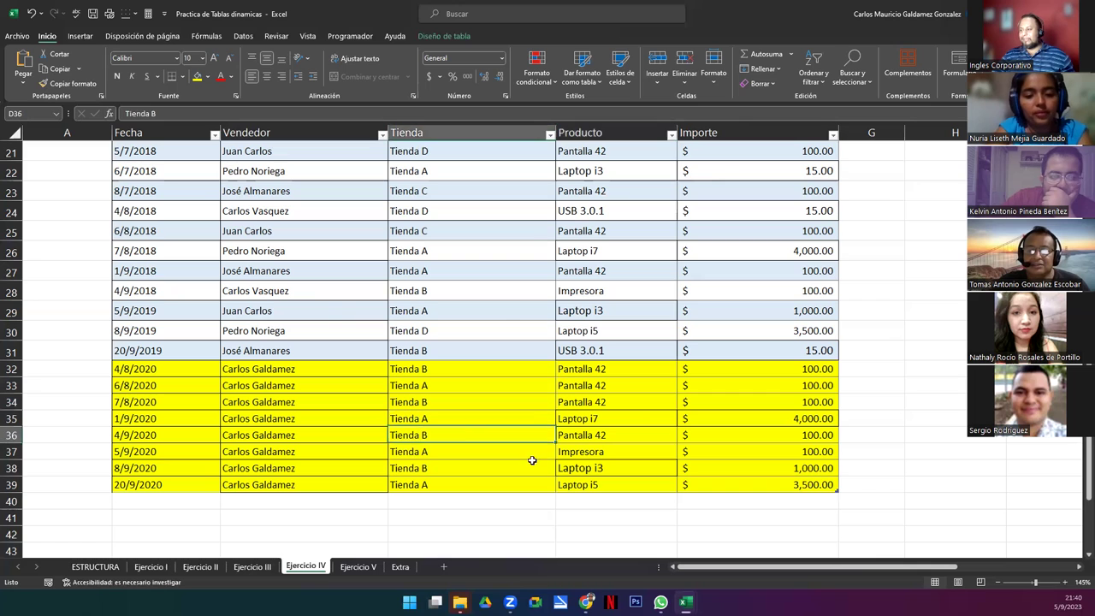
pyautogui.click(599, 468)
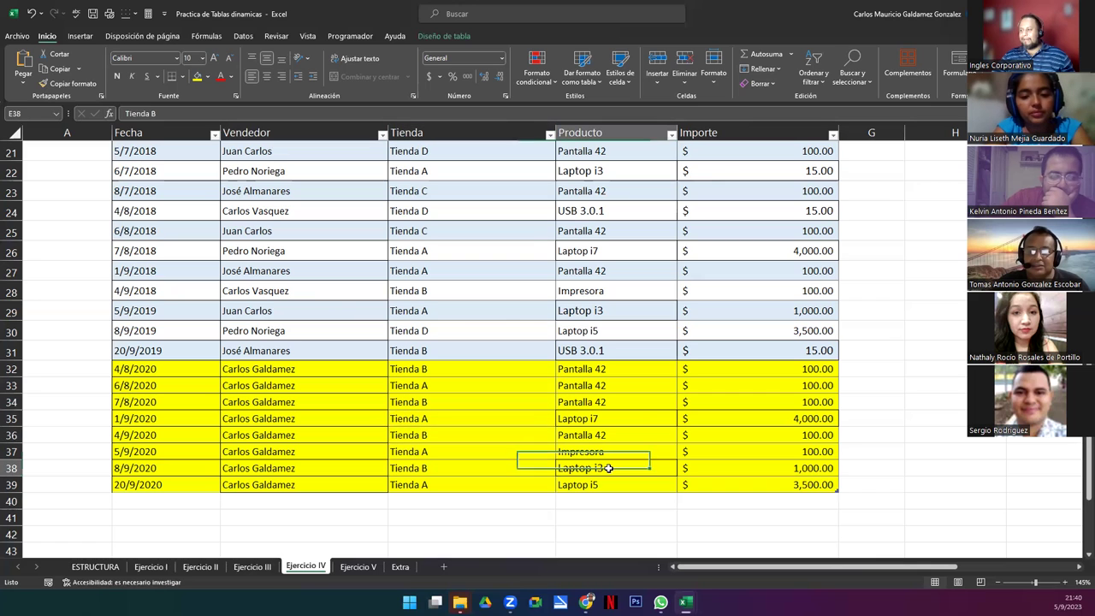
# Check the table name Tabla1 in Diseño de tabla, then undo the yellow fill on rows 32–39.
pyautogui.click(443, 35)
pyautogui.click(41, 68)
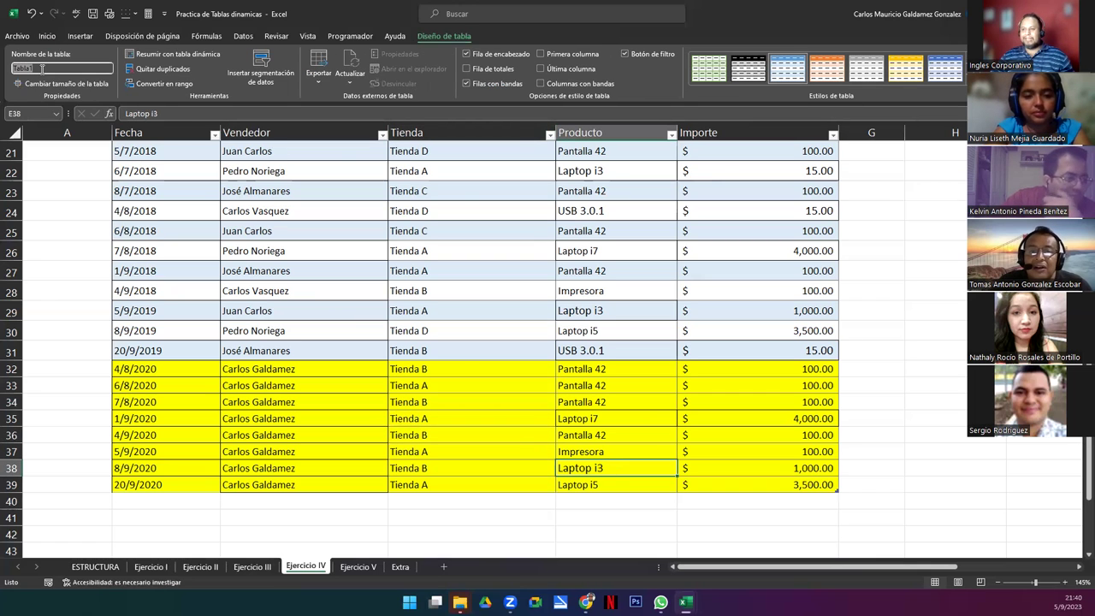
pyautogui.click(557, 352)
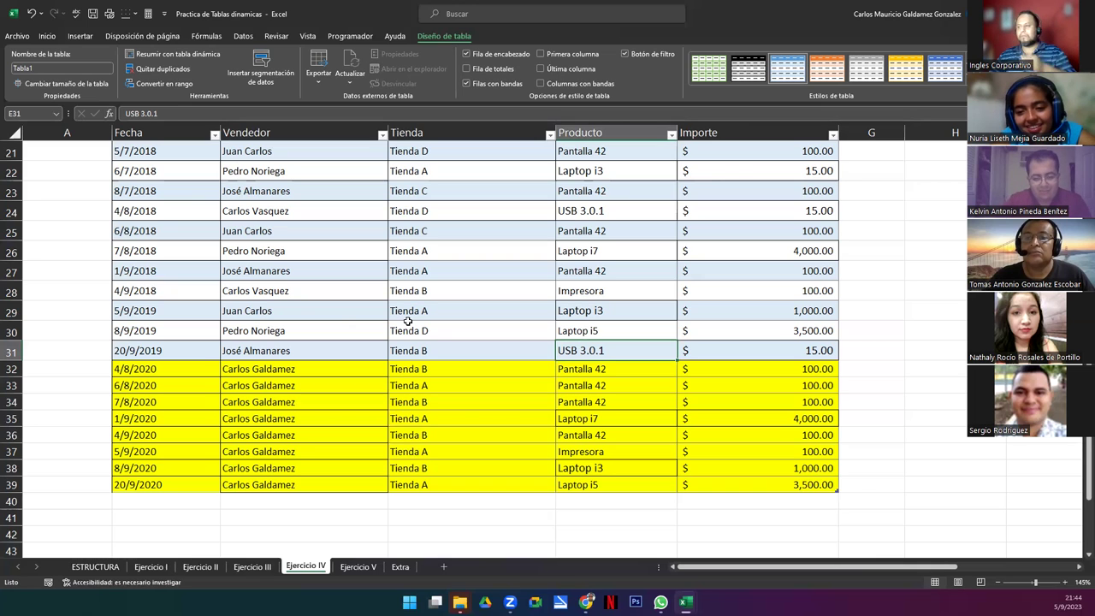
pyautogui.hotkey('ctrl', 'z')
# Use Copiar formato to apply the banding of rows 28–31 to rows 32–39.
pyautogui.click(413, 443)
pyautogui.click(152, 369)
pyautogui.moveTo(154, 370); pyautogui.dragTo(751, 487)
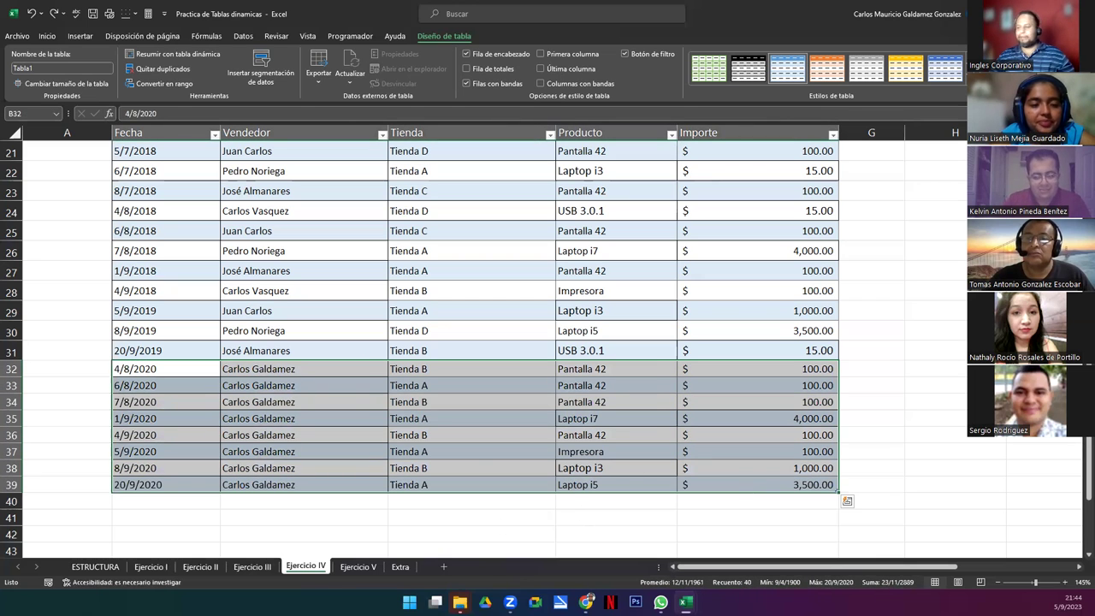
pyautogui.moveTo(136, 289); pyautogui.dragTo(745, 347)
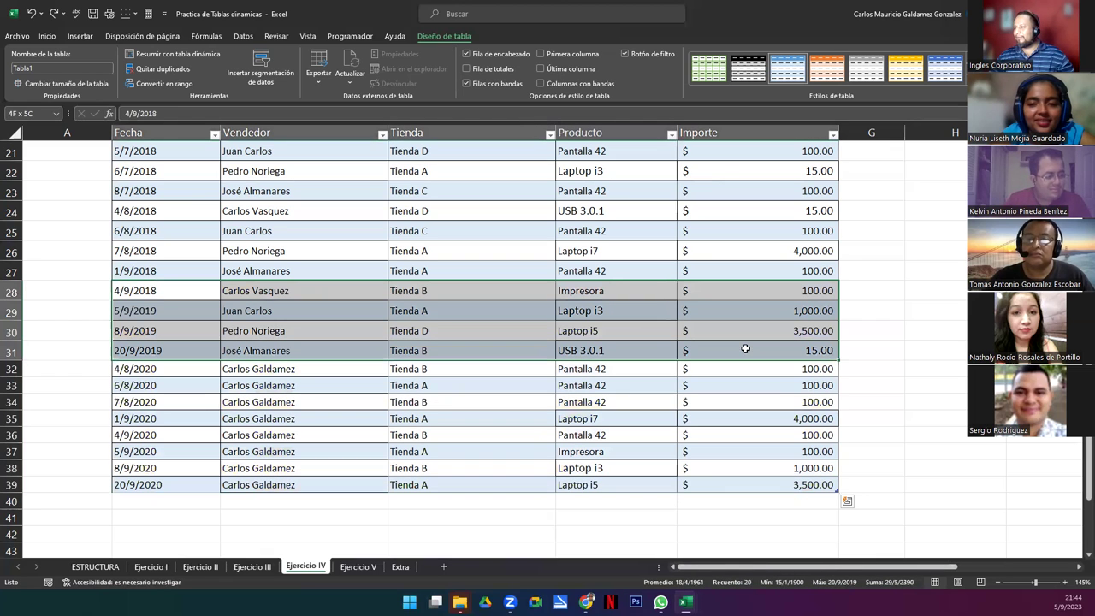
pyautogui.click(47, 36)
pyautogui.click(69, 83)
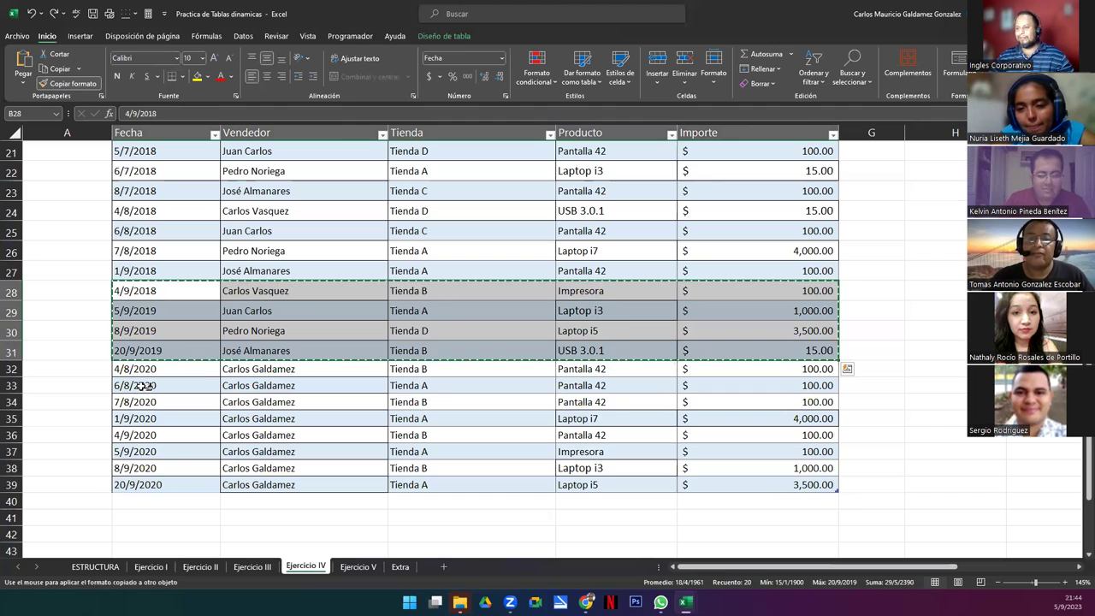
pyautogui.moveTo(134, 370)
pyautogui.mouseDown()
pyautogui.moveTo(454, 454)
pyautogui.moveTo(747, 481)
pyautogui.moveTo(727, 480)
pyautogui.mouseUp()
pyautogui.click(505, 471)
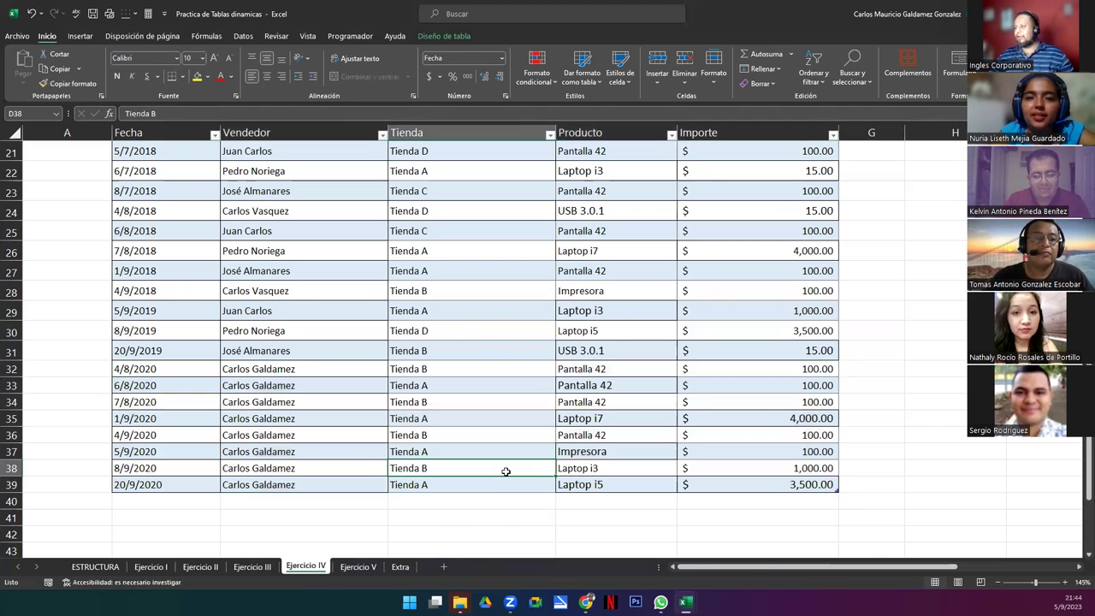
# Drag the Producto slicer lower so it sits beneath the Vendedor slicer.
pyautogui.scroll(-4, 471, 408)
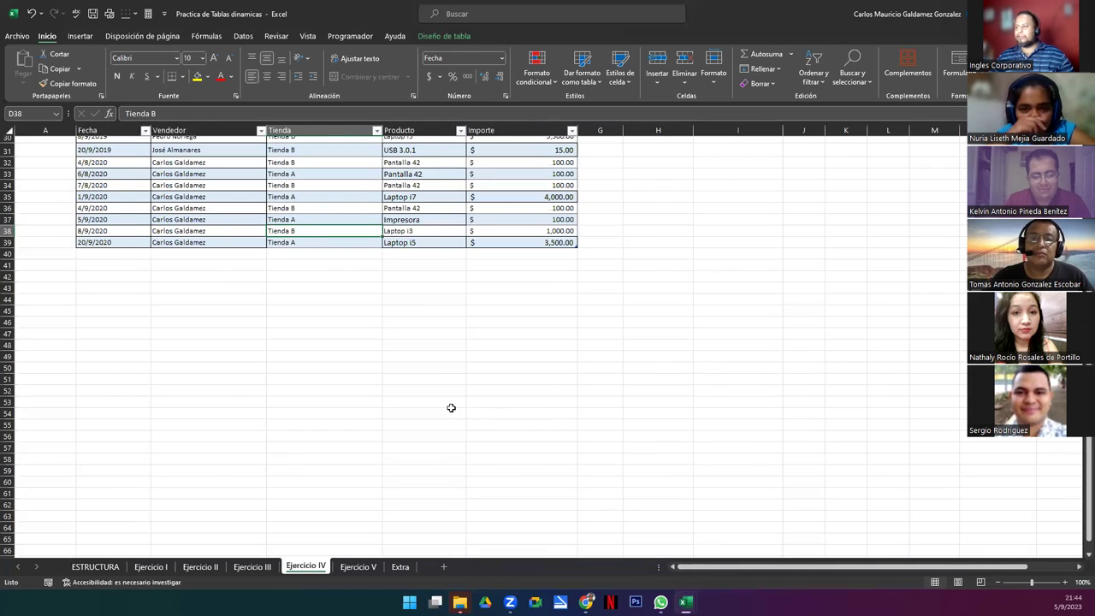
pyautogui.scroll(10, 451, 408)
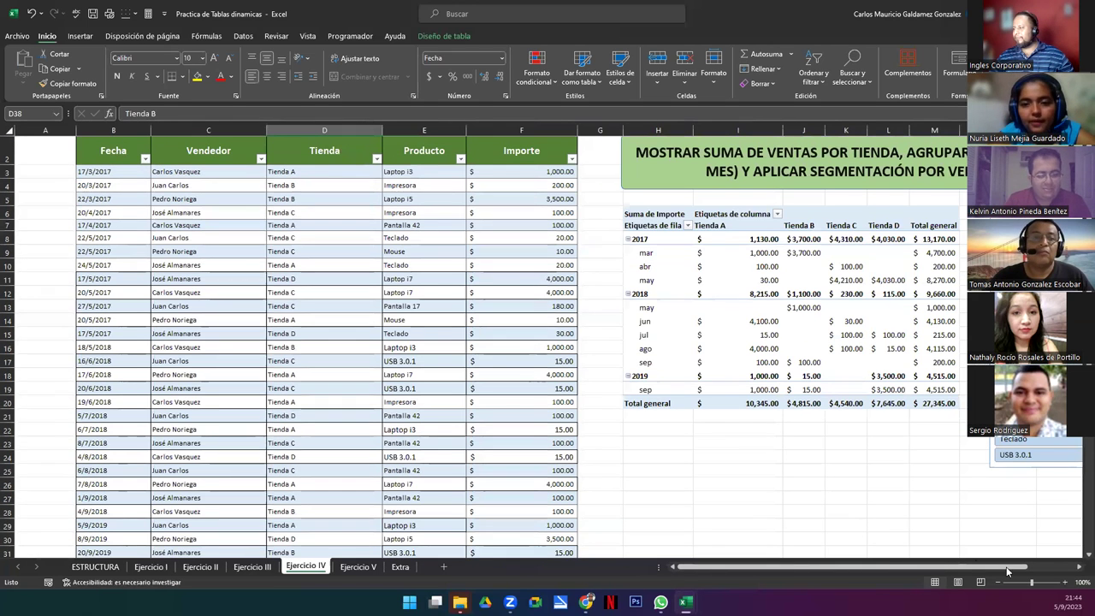
pyautogui.hscroll(5, 1078, 568)
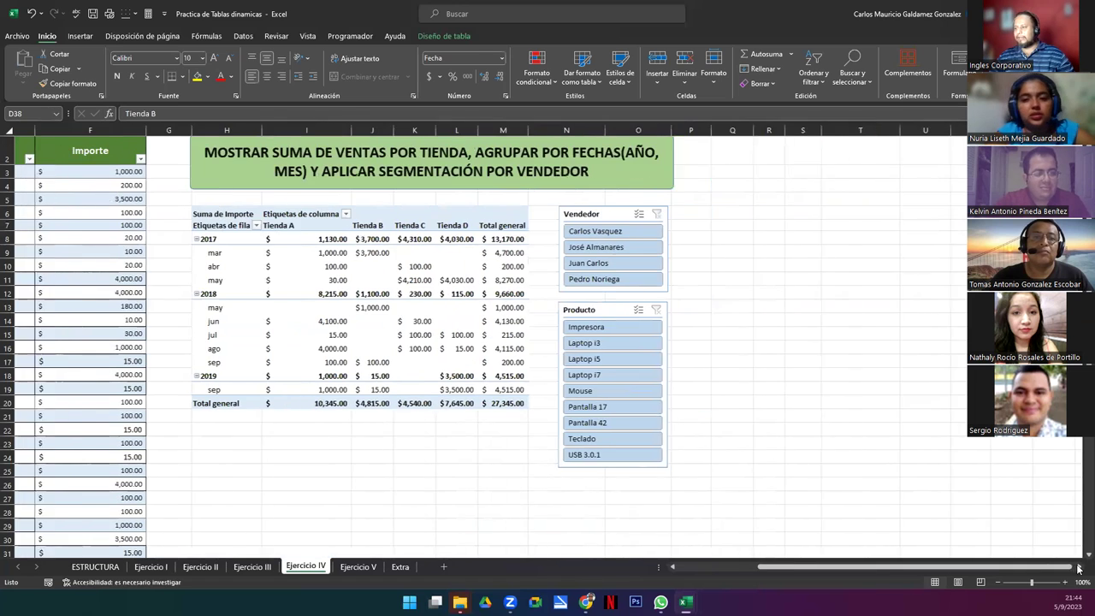
pyautogui.moveTo(598, 308); pyautogui.dragTo(596, 347)
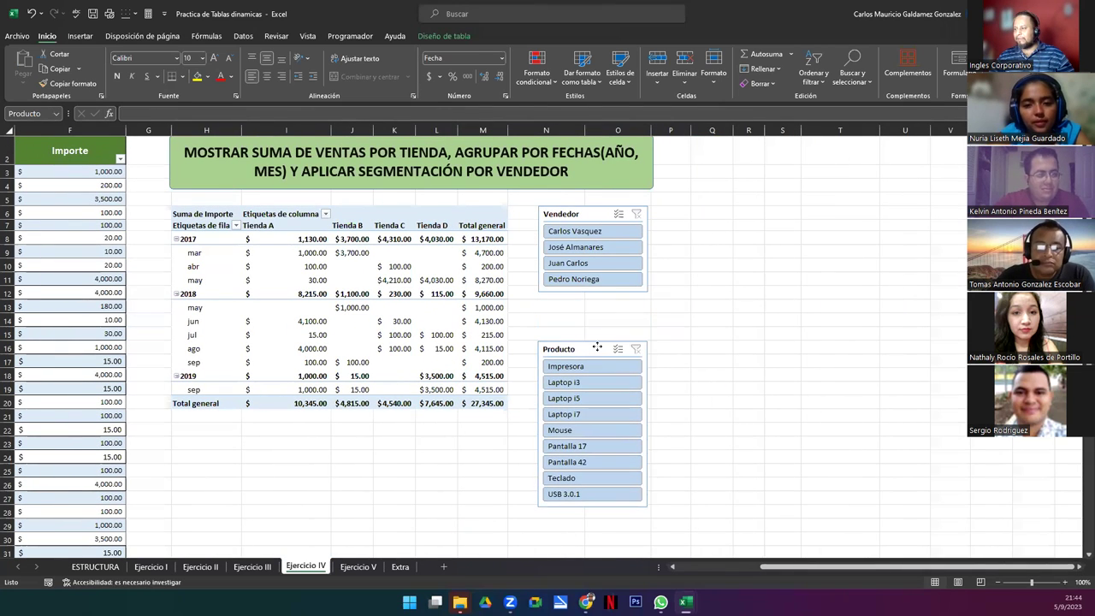
pyautogui.moveTo(586, 292); pyautogui.dragTo(585, 308)
# Test the Vendedor slicer on one vendor, clear the filter, and select a pivot cell.
pyautogui.click(595, 278)
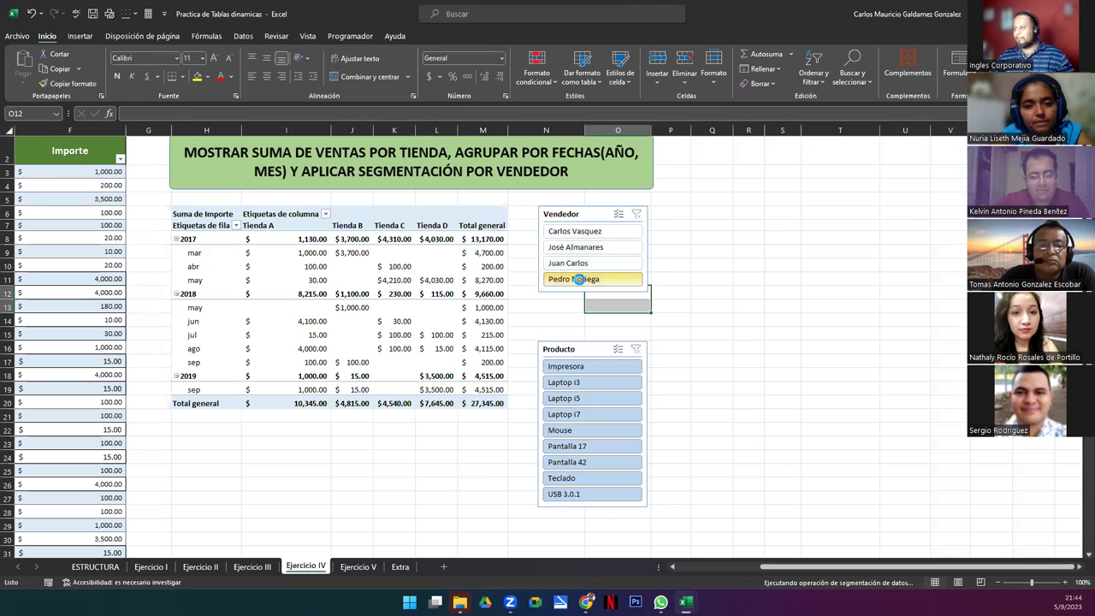
pyautogui.click(627, 215)
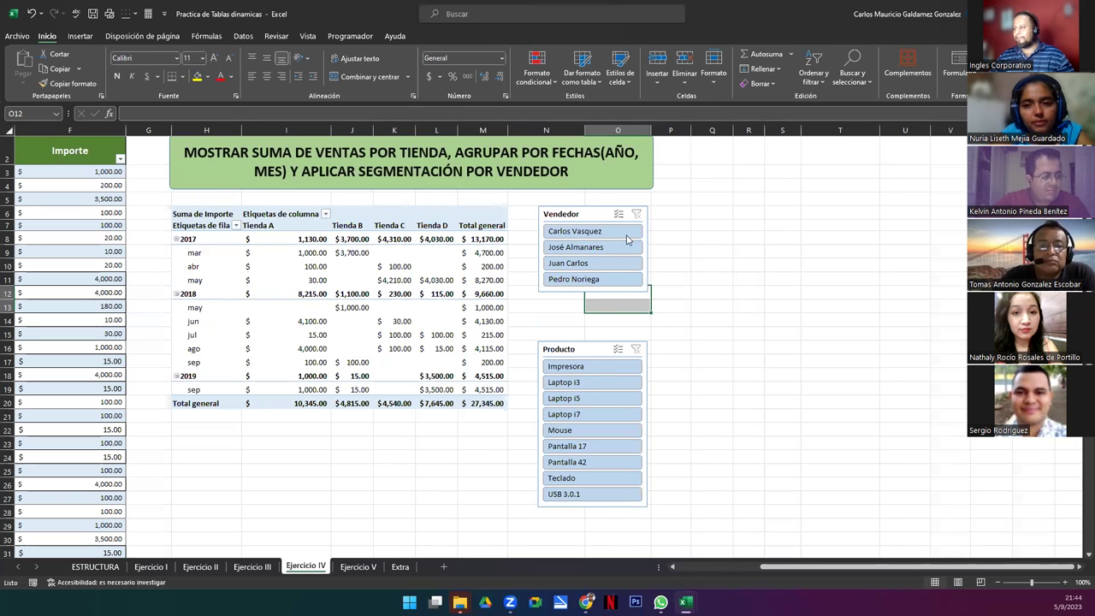
pyautogui.click(602, 291)
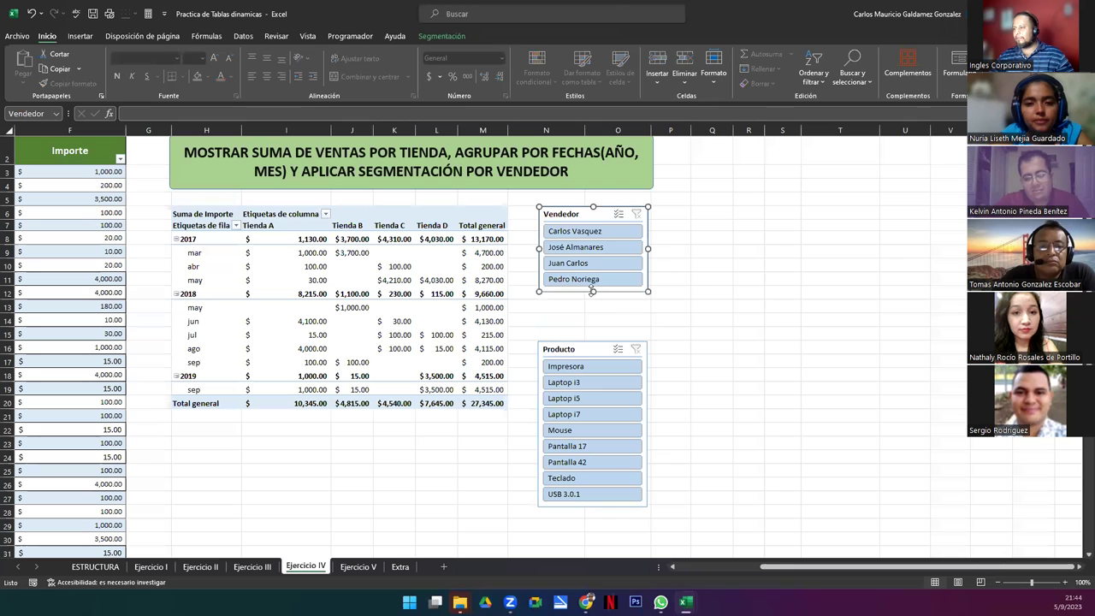
pyautogui.click(592, 313)
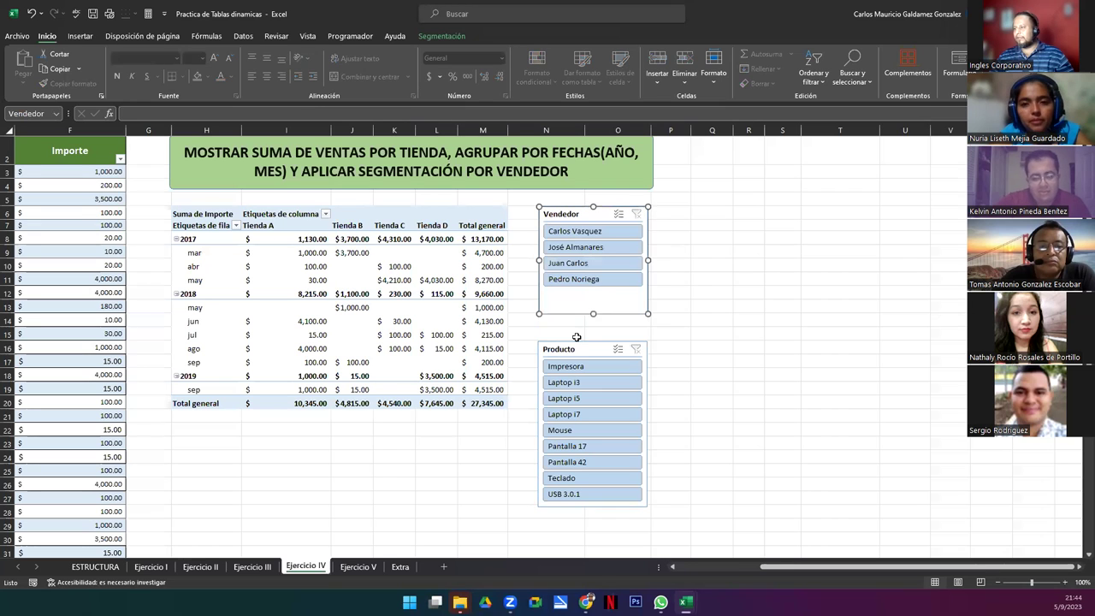
pyautogui.click(240, 333)
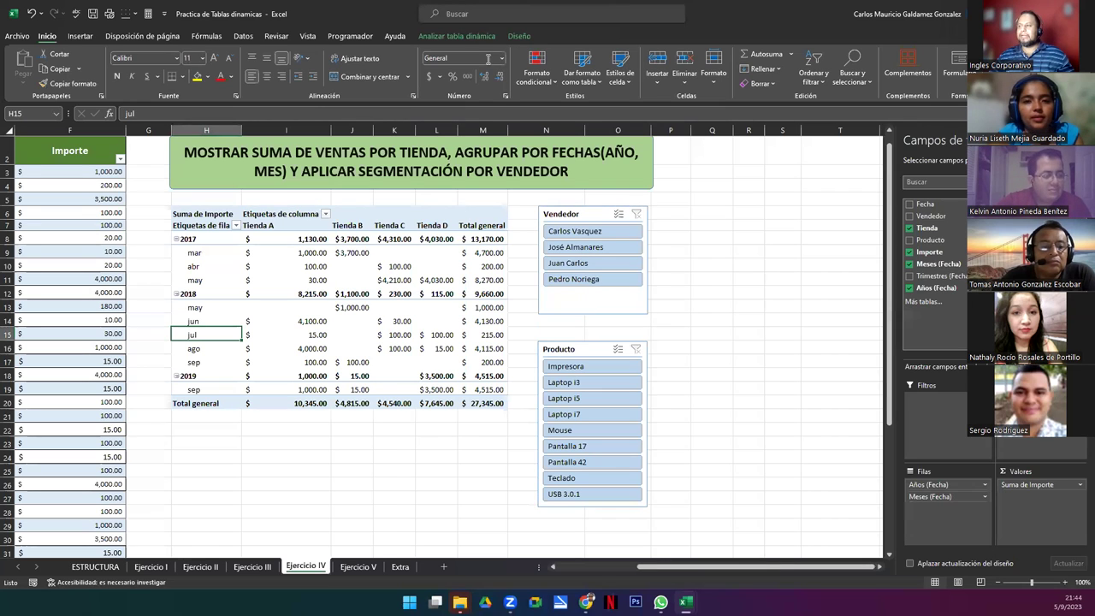
# Refresh the pivot with Actualizar and confirm the grand total is now $36,345.00.
pyautogui.click(469, 38)
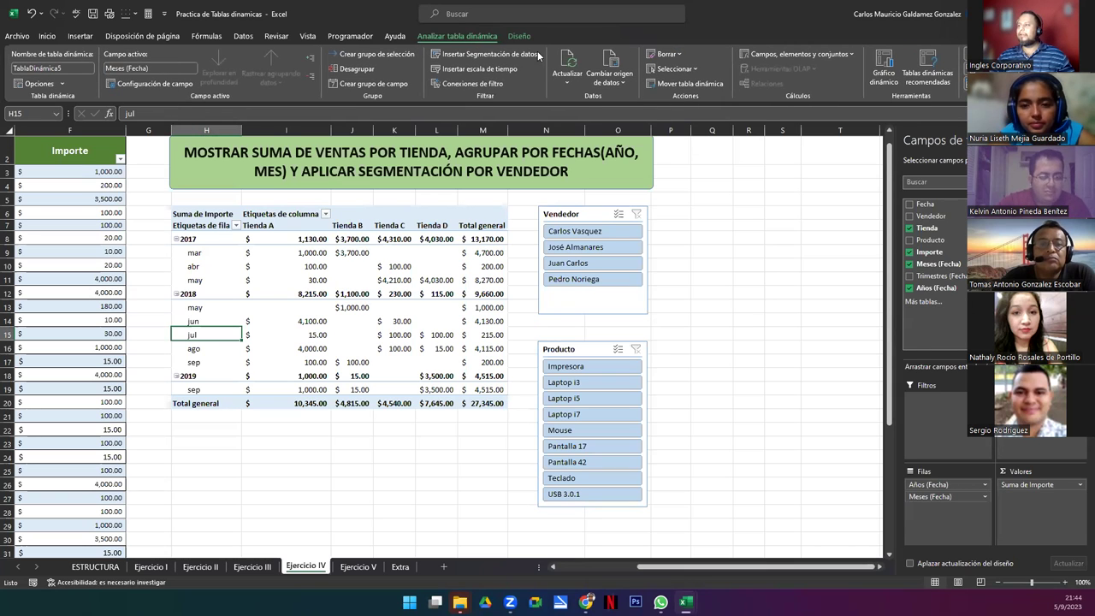
pyautogui.click(566, 65)
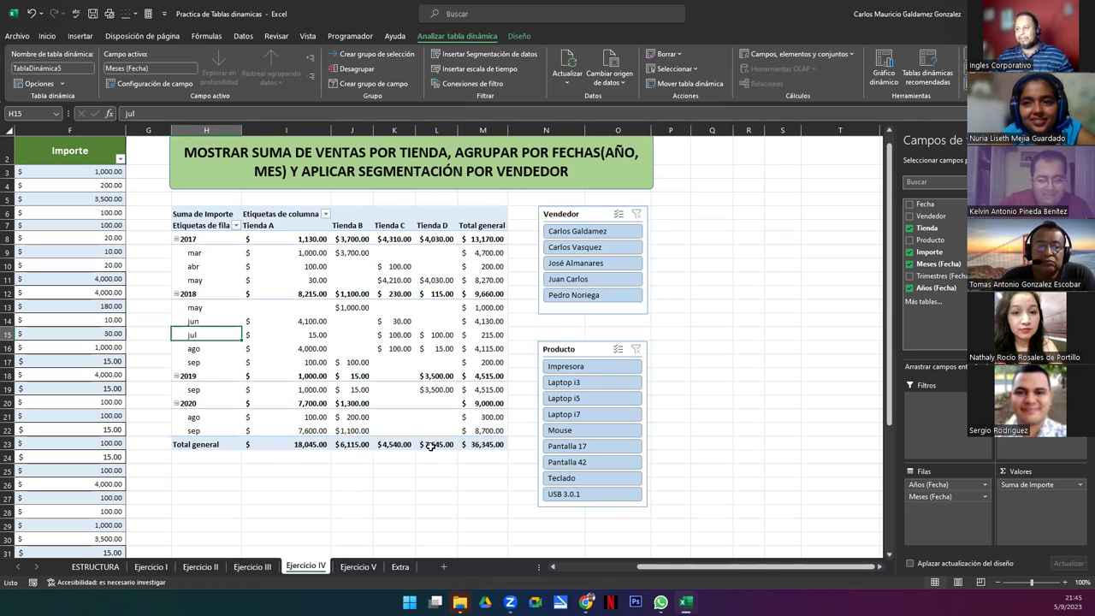
pyautogui.click(492, 448)
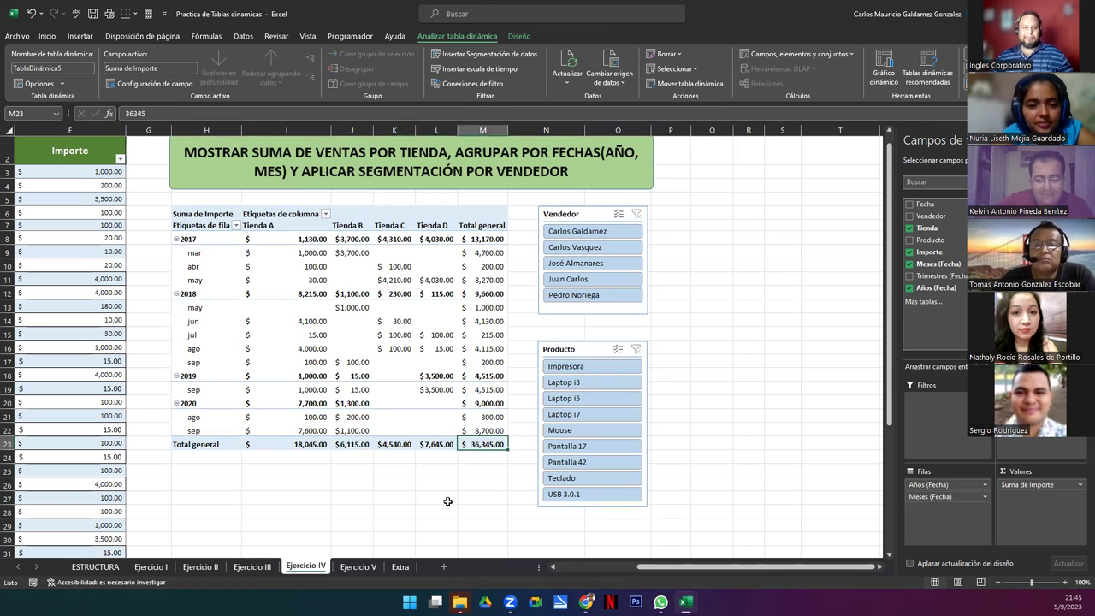
pyautogui.click(585, 232)
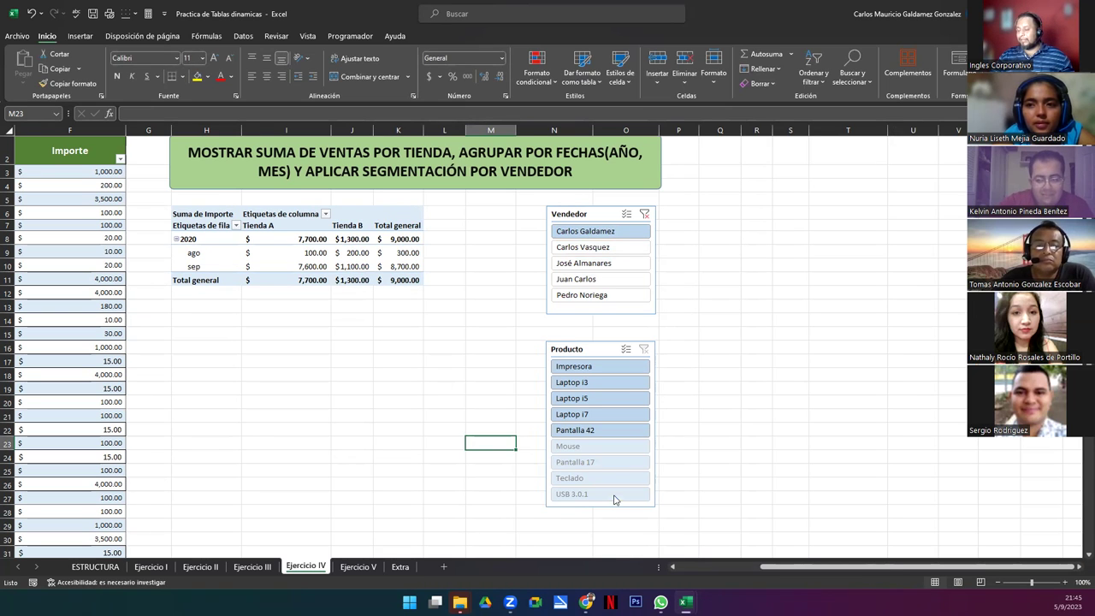
pyautogui.click(592, 387)
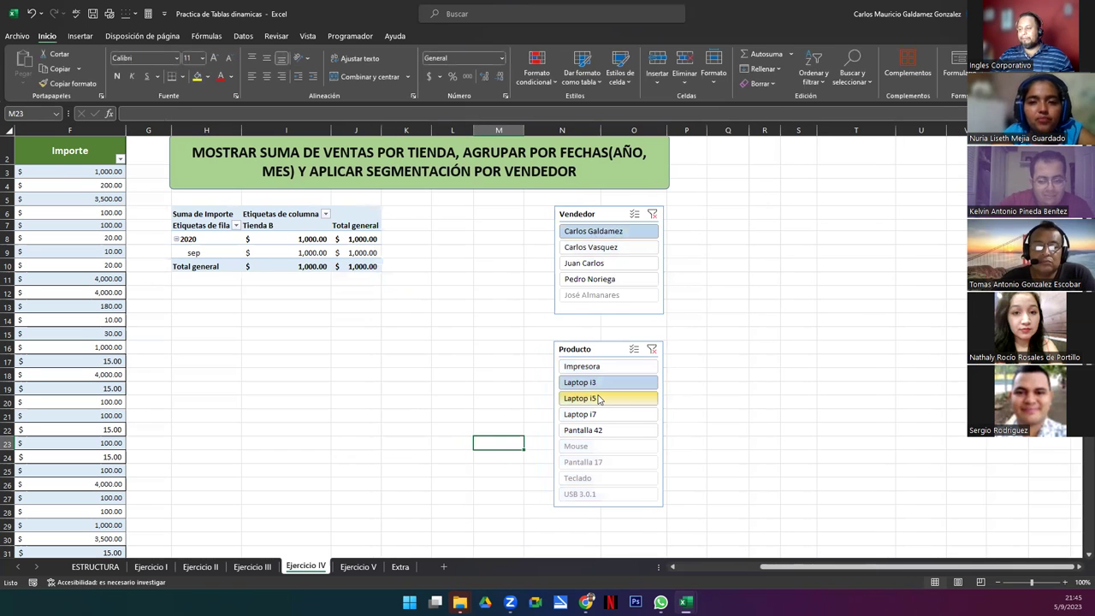
pyautogui.click(598, 399)
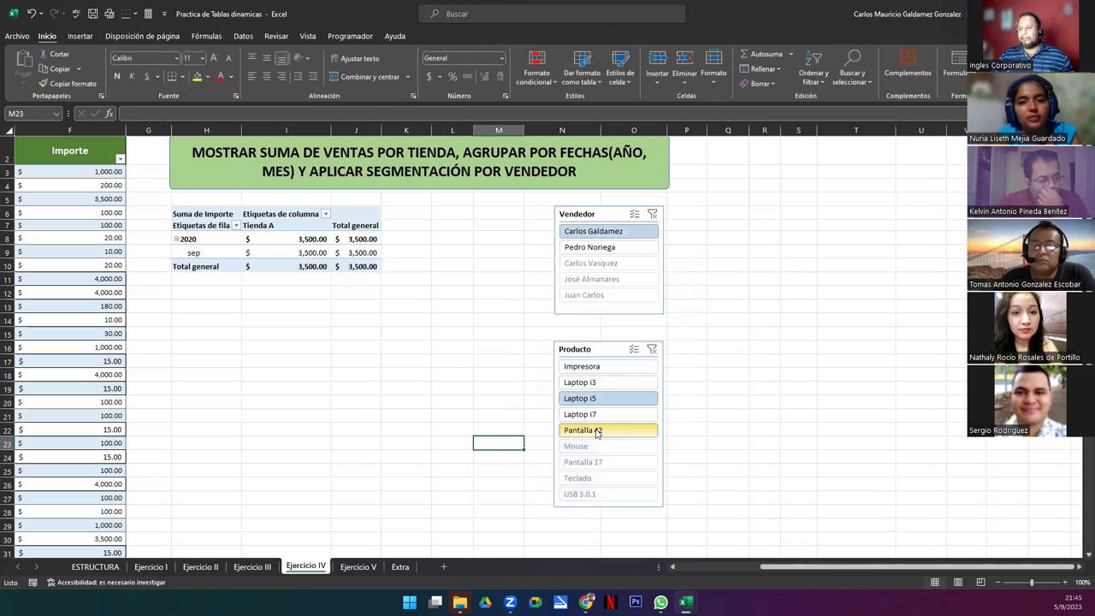
pyautogui.click(610, 415)
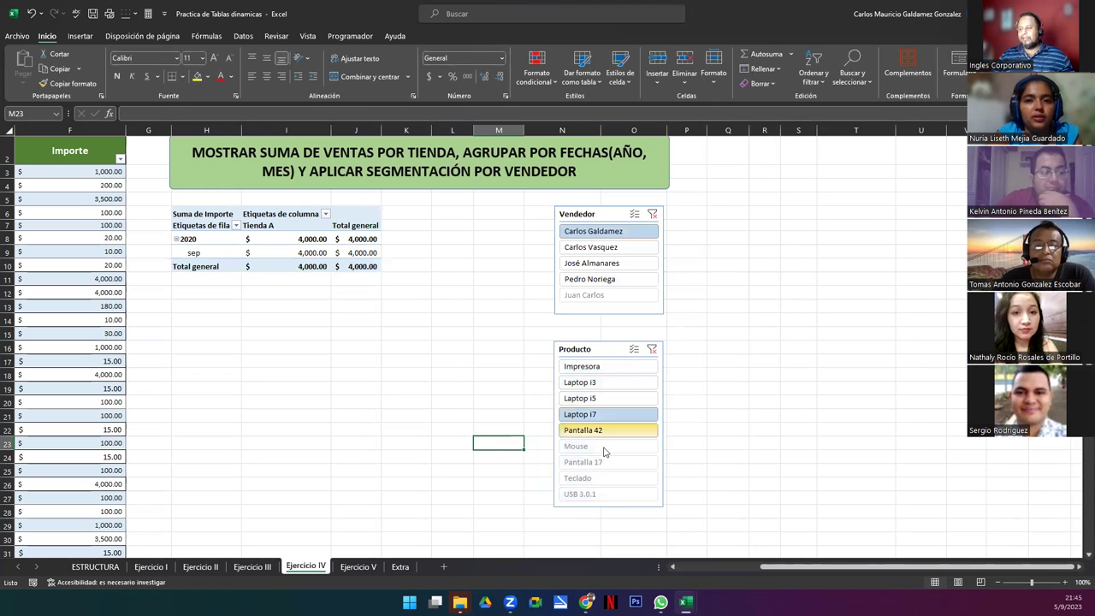
pyautogui.click(605, 431)
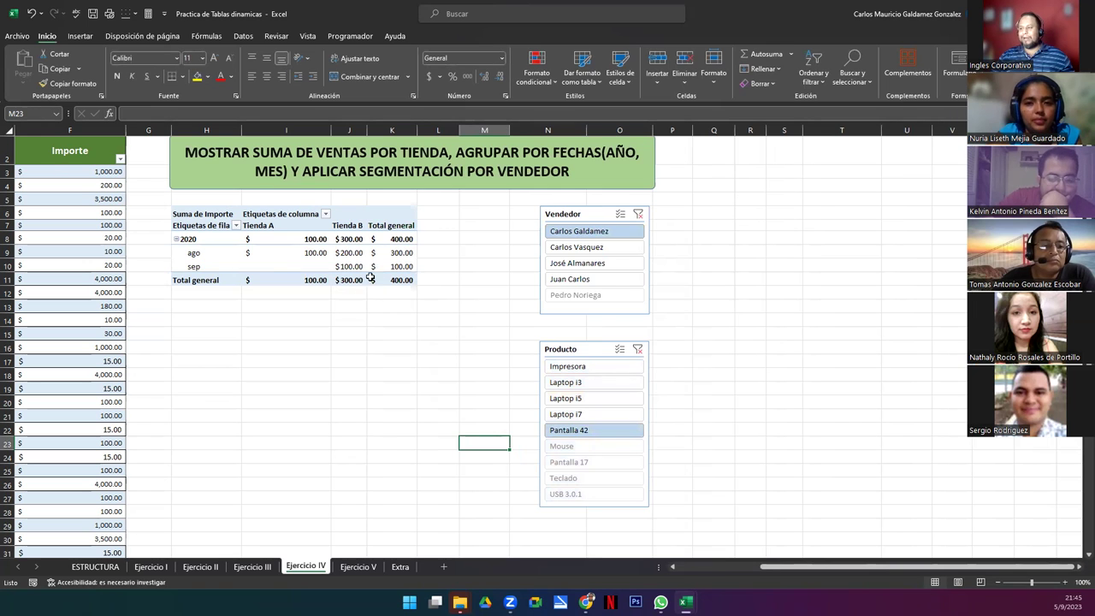
pyautogui.click(587, 366)
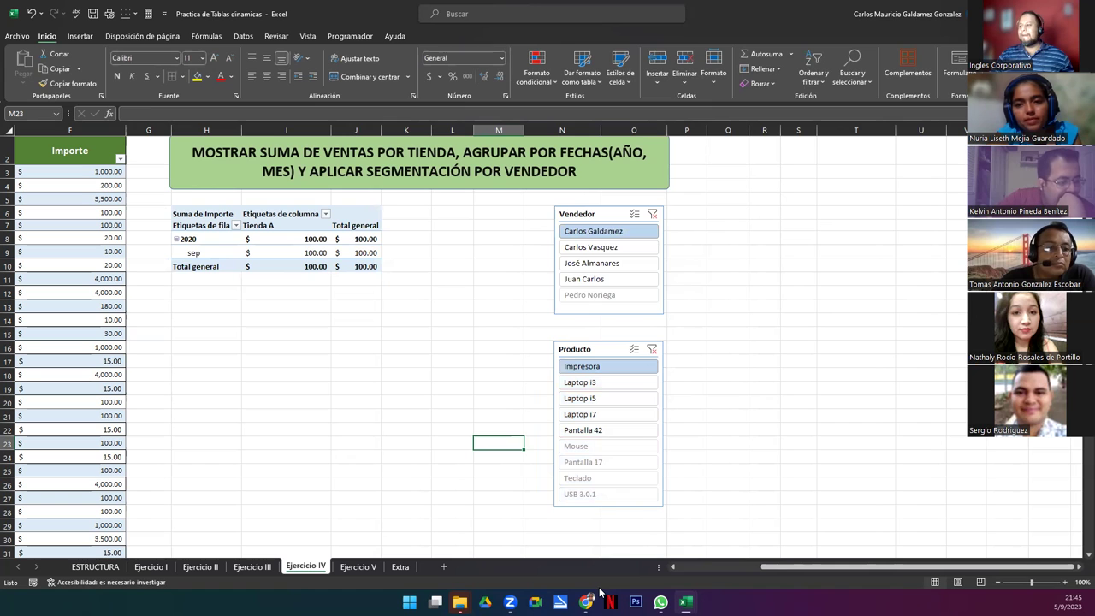
pyautogui.click(652, 213)
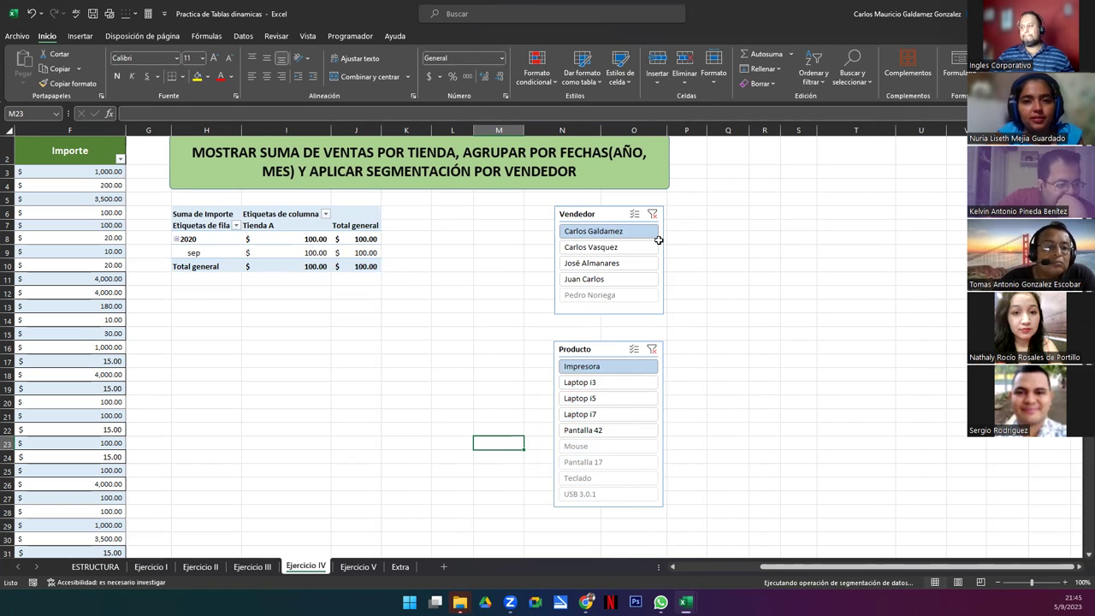
pyautogui.click(631, 350)
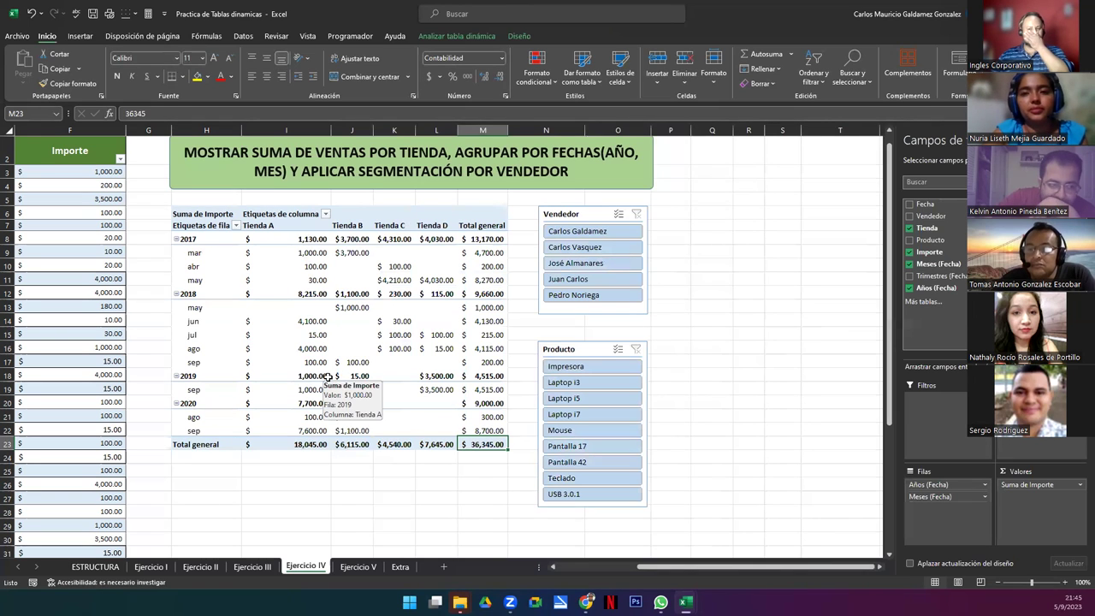
pyautogui.click(313, 332)
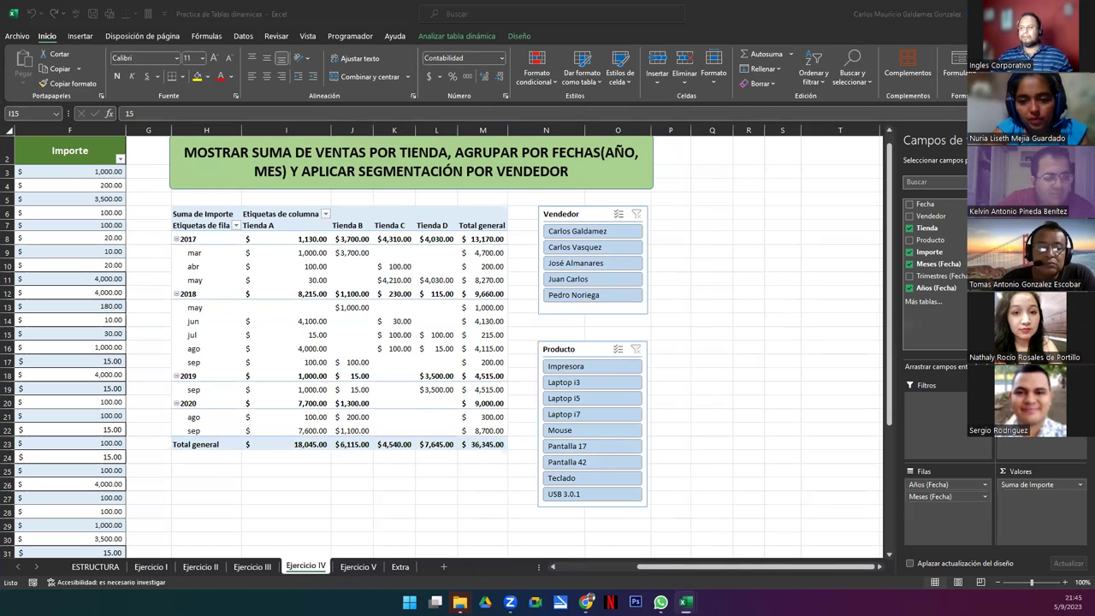
# Review source rows B32:F39, then return to the pivot's Tienda A 2018 total of $8,215.00.
pyautogui.click(523, 574)
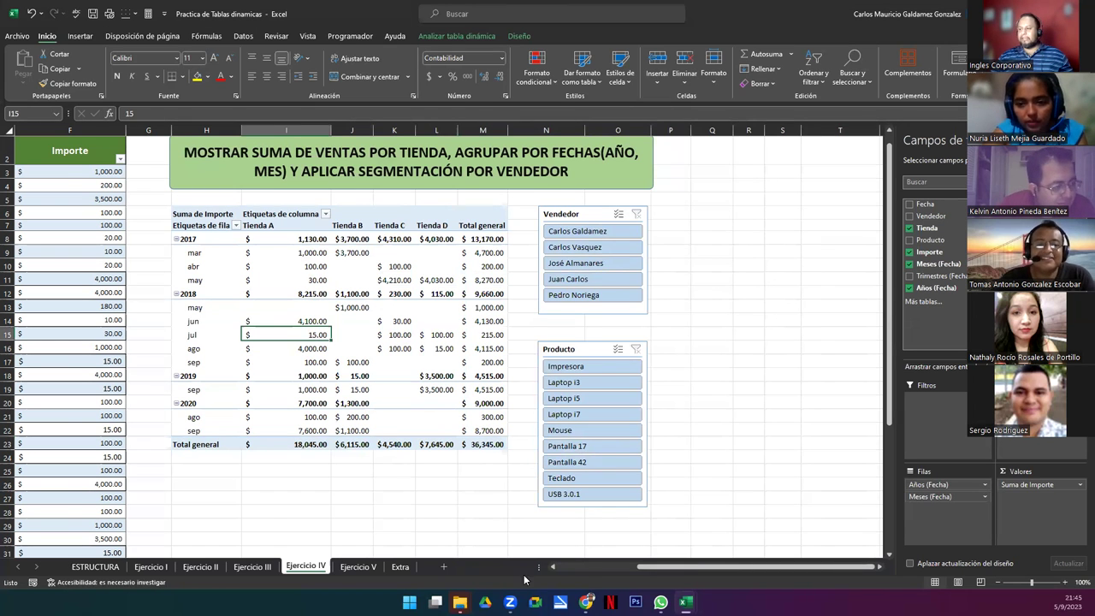
pyautogui.click(586, 566)
pyautogui.scroll(-5, 254, 457)
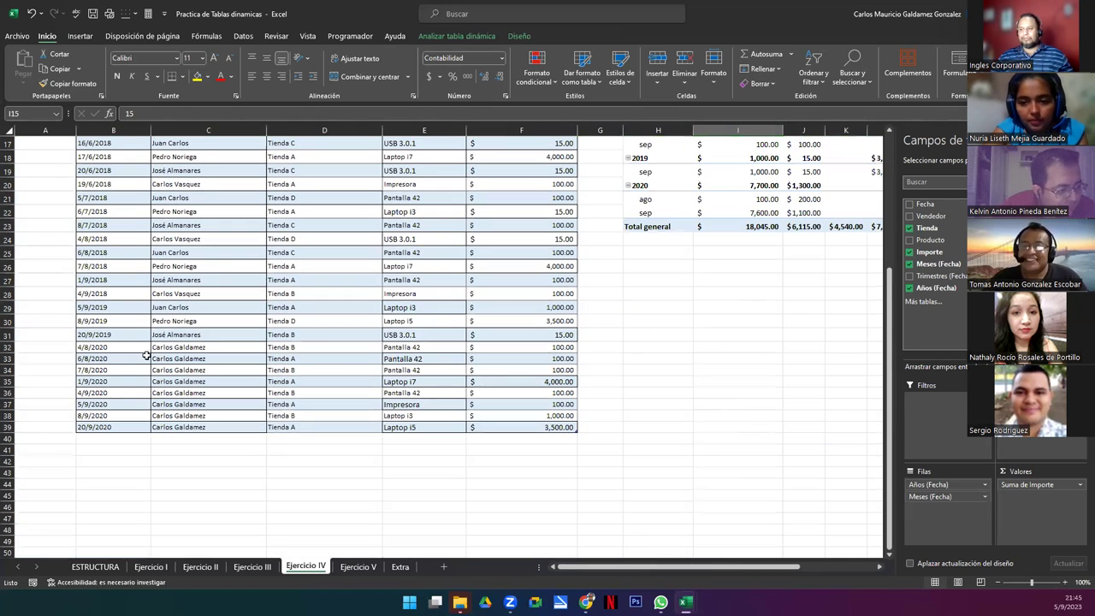
pyautogui.moveTo(109, 346); pyautogui.dragTo(525, 422)
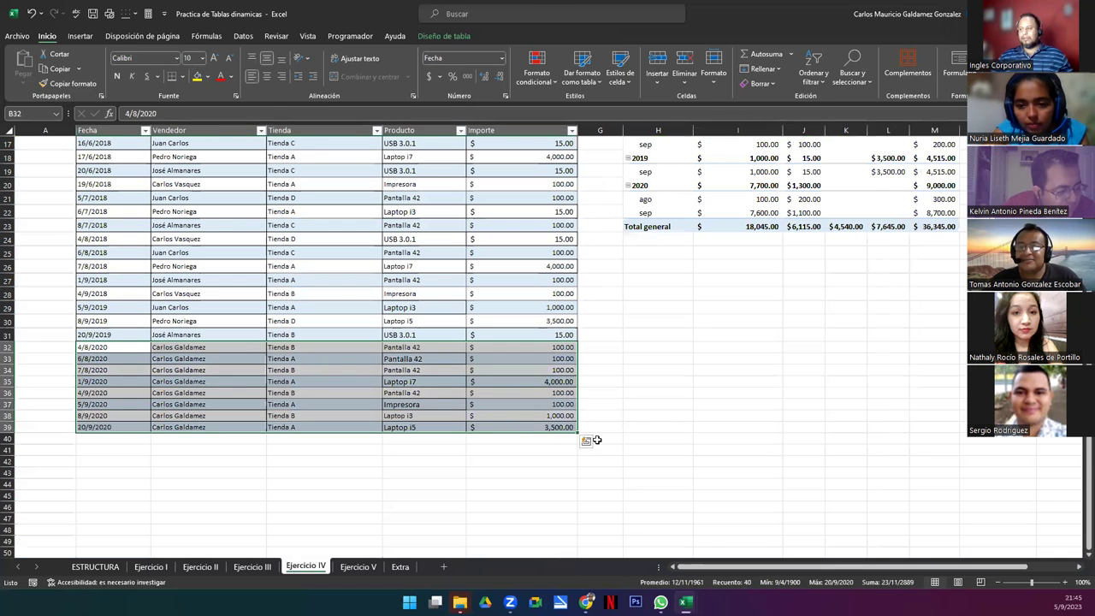
pyautogui.scroll(3, 557, 414)
pyautogui.scroll(3, 557, 415)
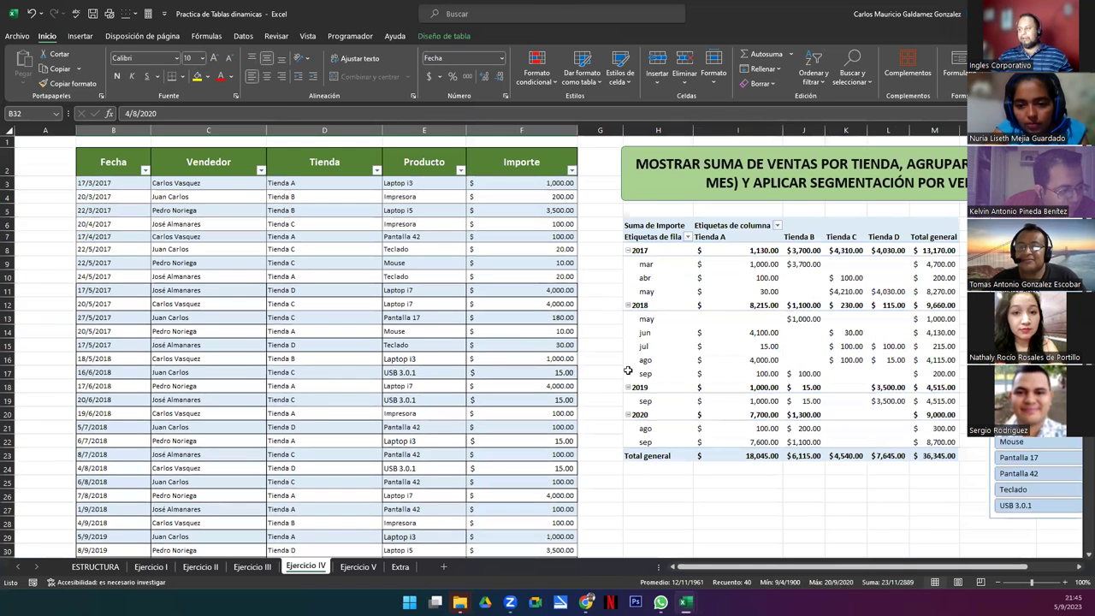
pyautogui.click(715, 299)
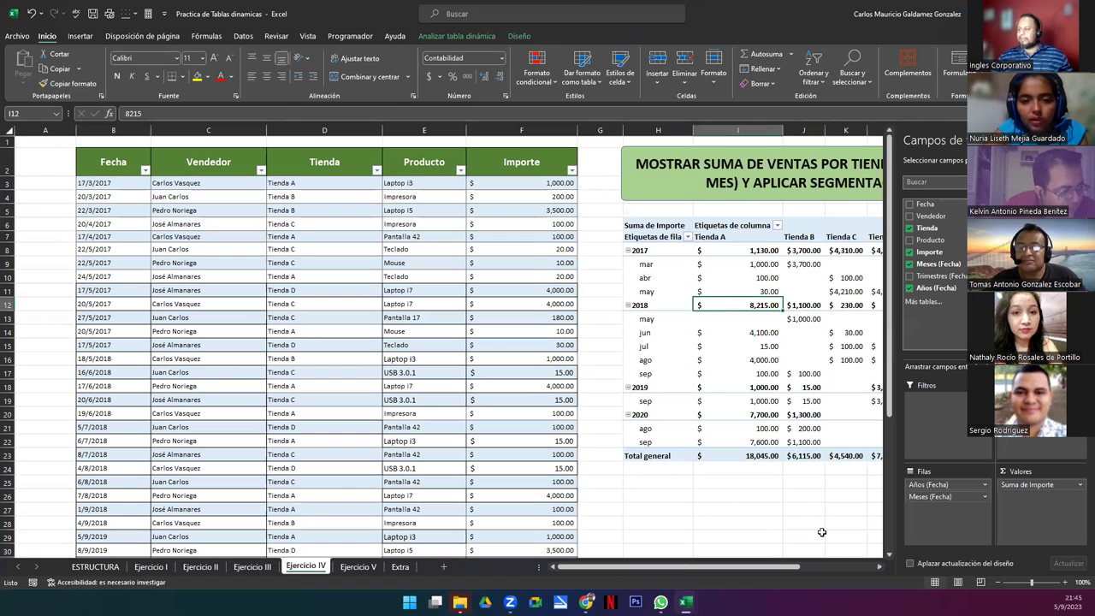
pyautogui.hscroll(10, 878, 572)
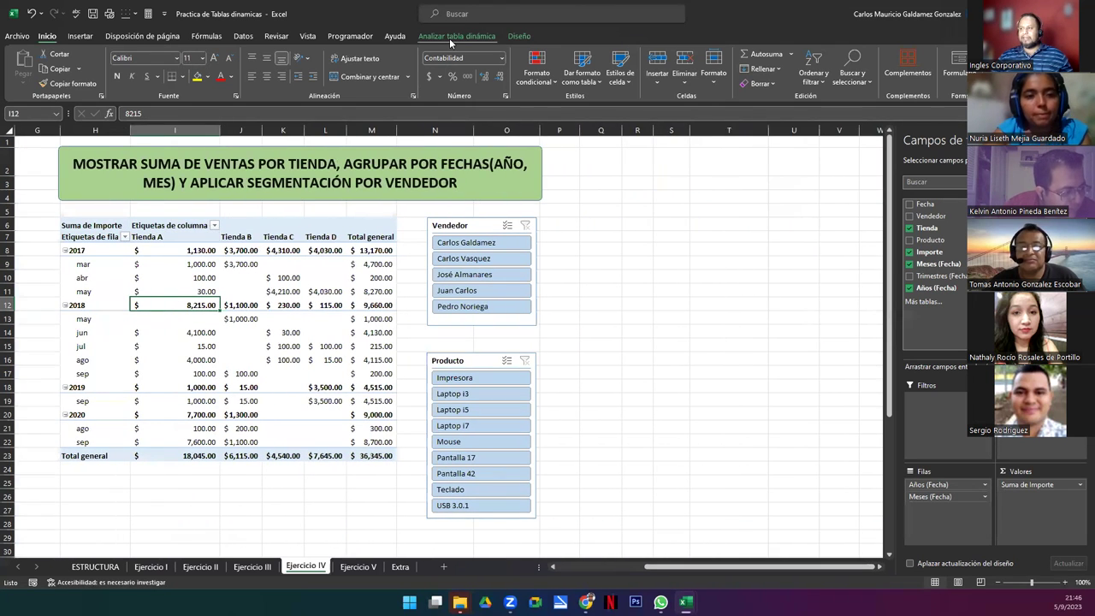
# Refresh the Ejercicio IV pivot from its source and check the $36,345.00 grand total.
pyautogui.click(449, 38)
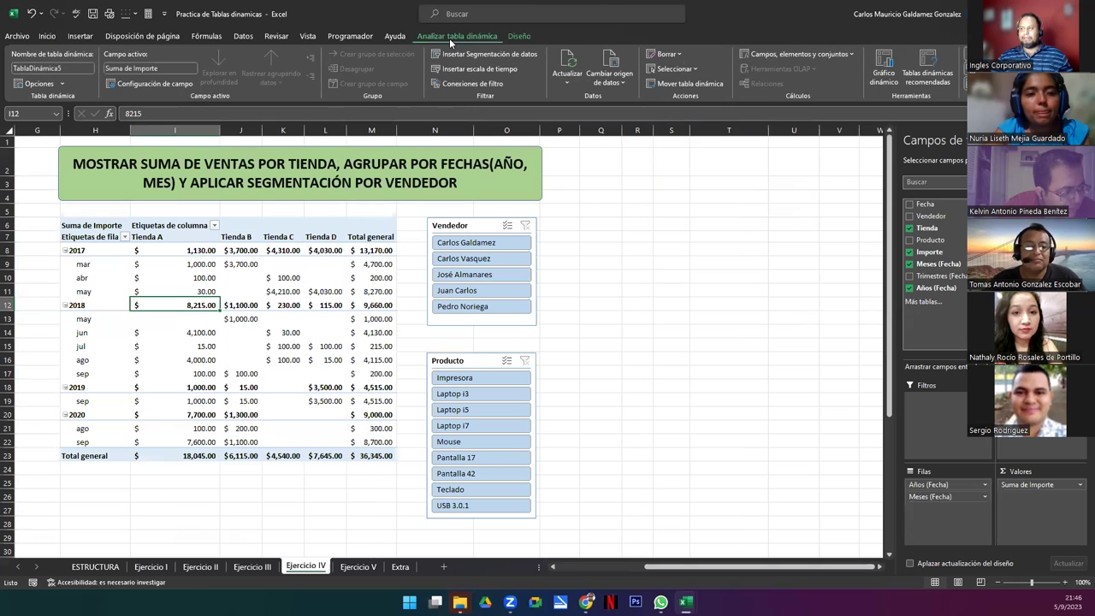
pyautogui.click(566, 82)
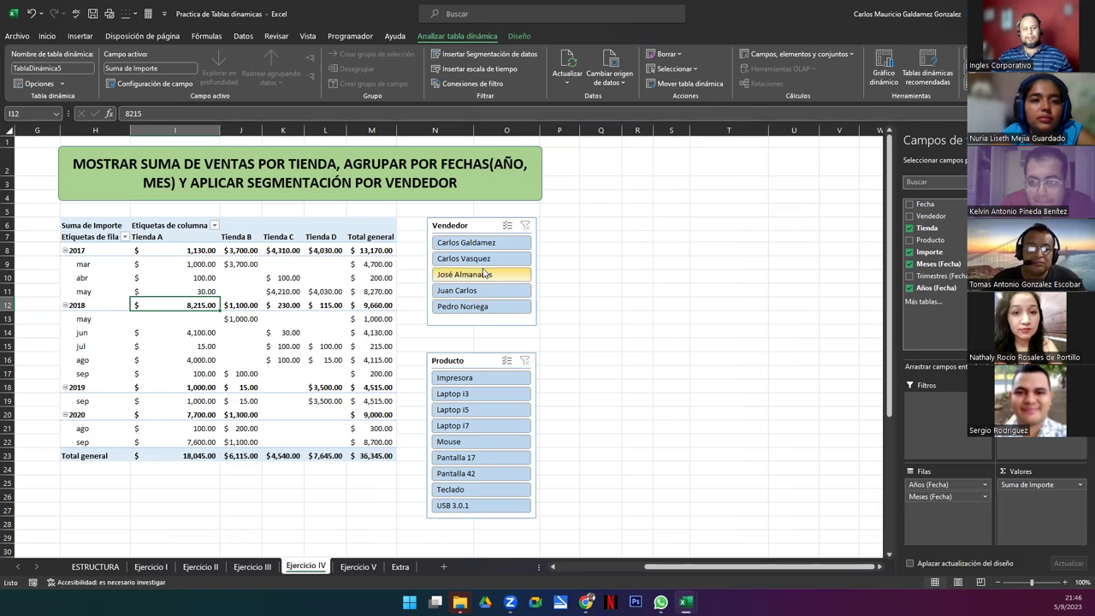
pyautogui.moveTo(214, 340)
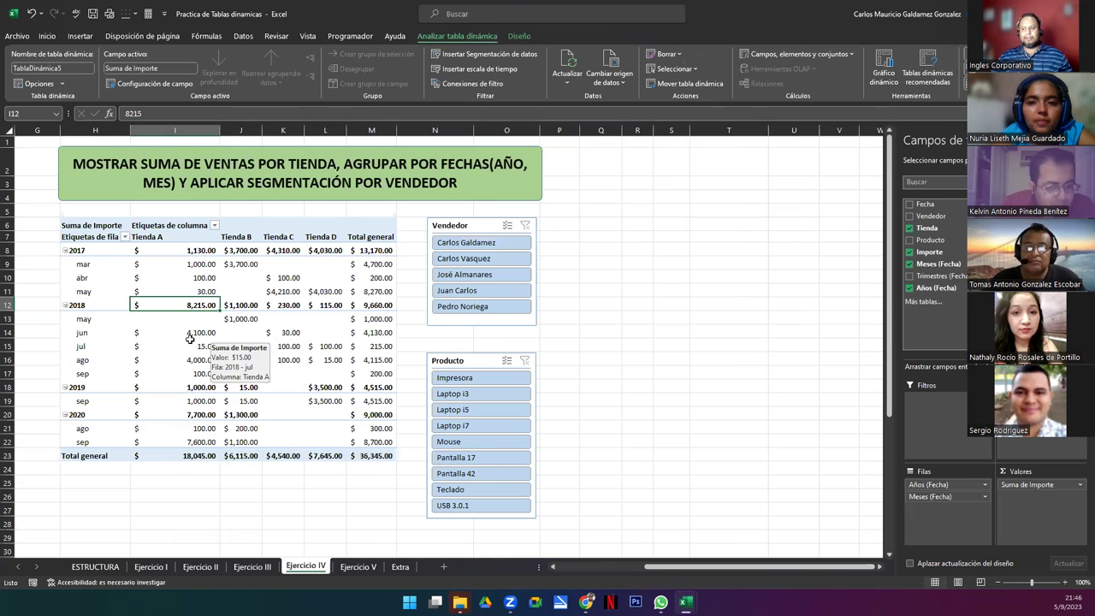
pyautogui.moveTo(180, 332)
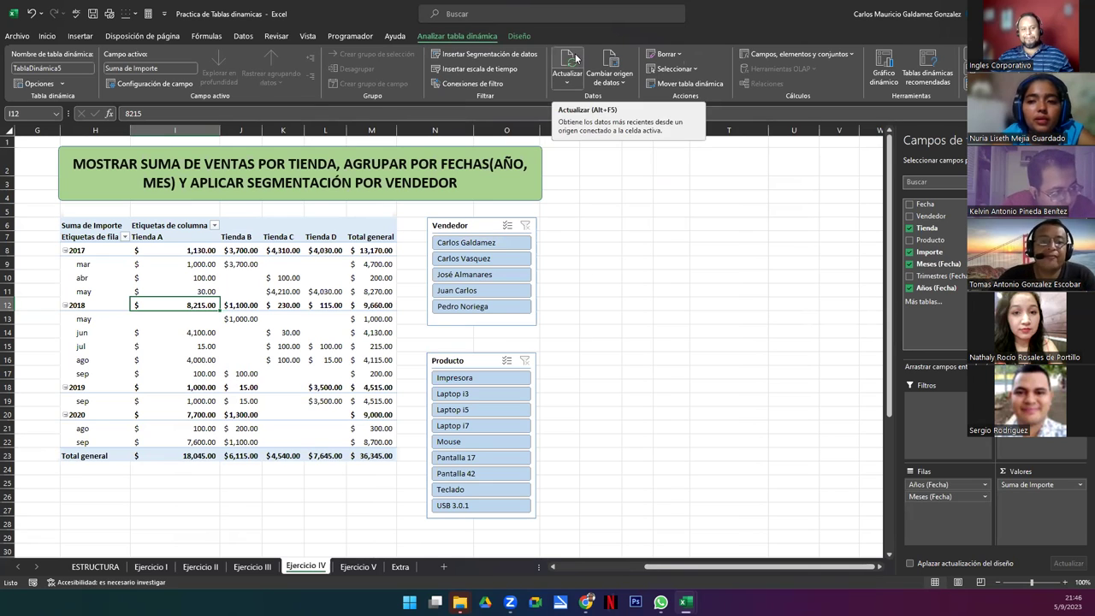
pyautogui.click(185, 357)
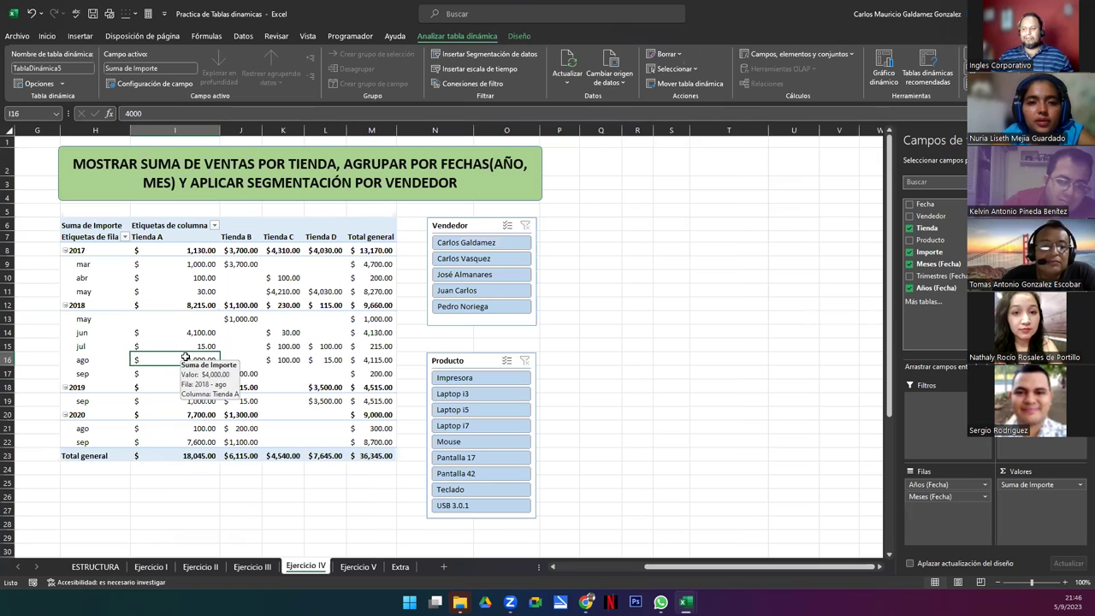
pyautogui.click(376, 455)
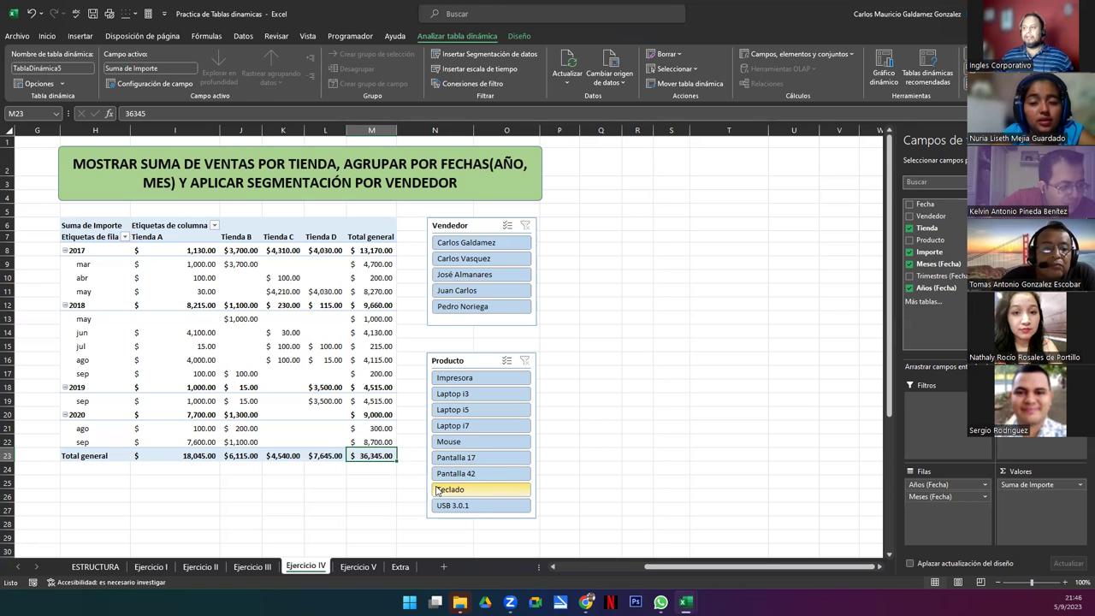
# Inspect several Tienda A and Tienda B pivot cells and refresh the pivot once more.
pyautogui.click(272, 372)
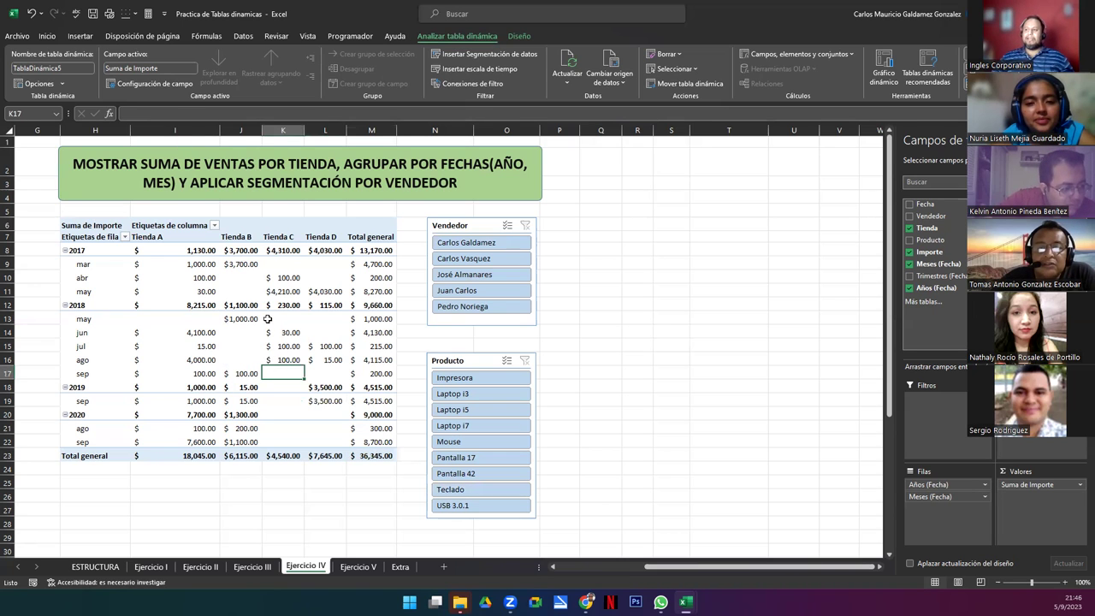
pyautogui.click(240, 342)
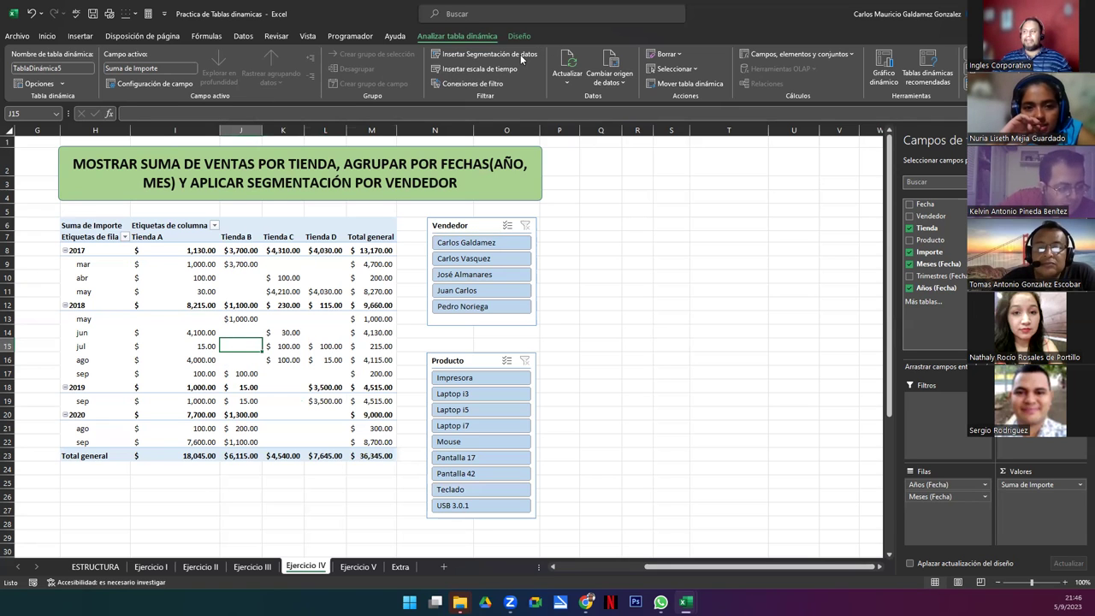
pyautogui.click(643, 280)
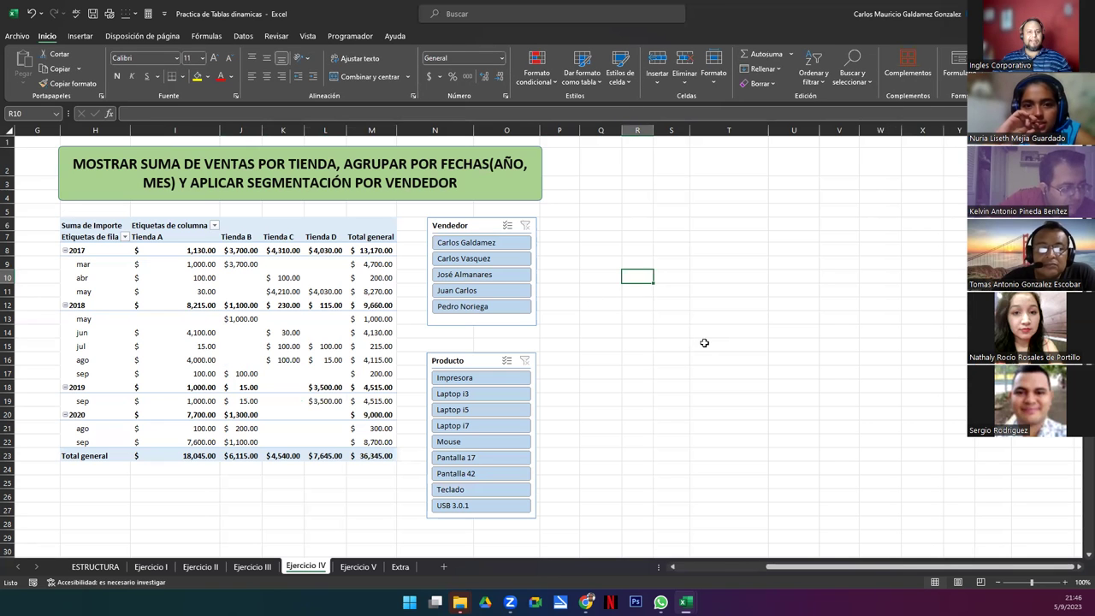
pyautogui.click(211, 342)
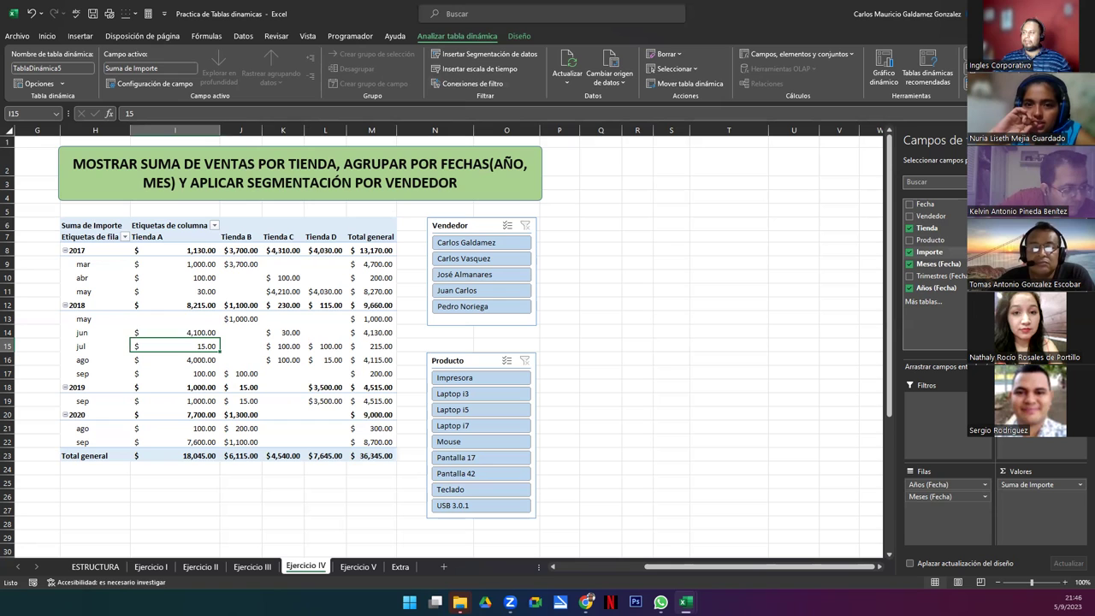
pyautogui.click(519, 37)
pyautogui.click(451, 37)
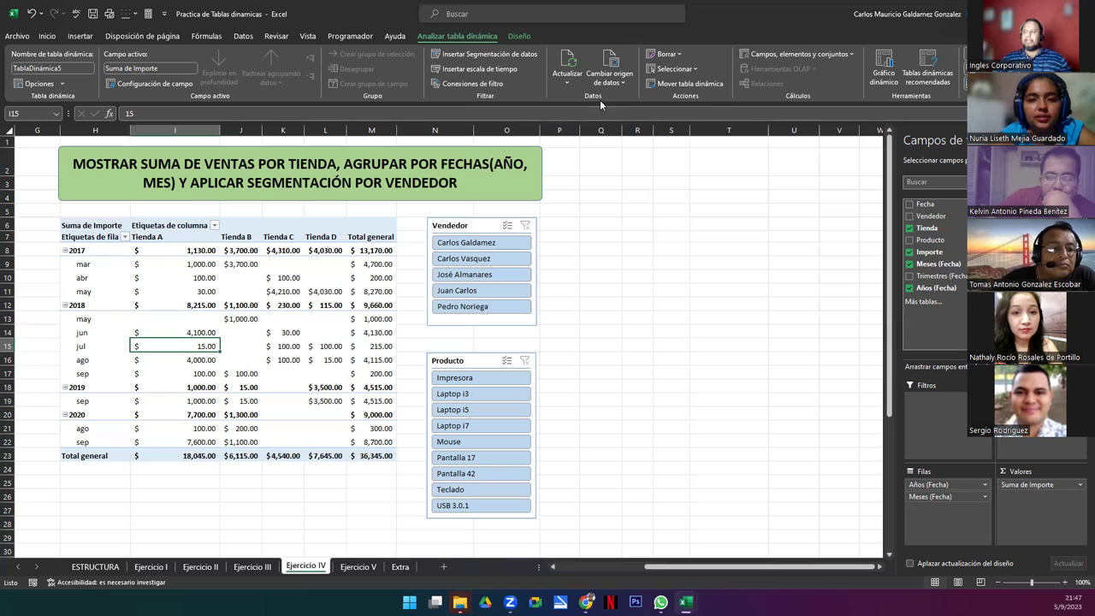
pyautogui.click(564, 61)
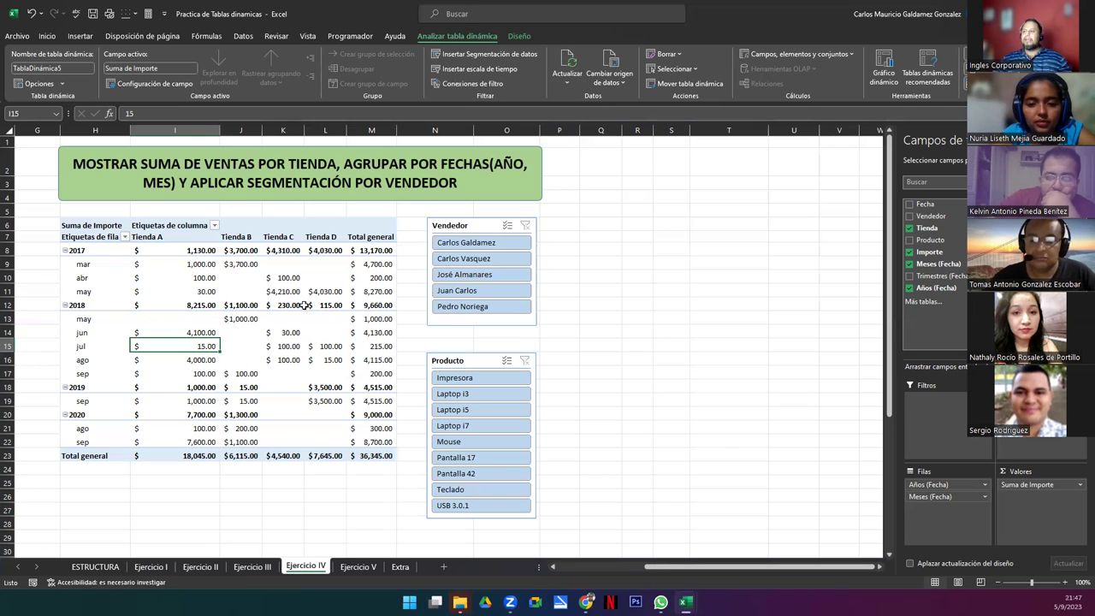
pyautogui.click(243, 277)
# Apply a green Medio pivot style with black headers, then move to the Ejercicio V sheet.
pyautogui.click(519, 36)
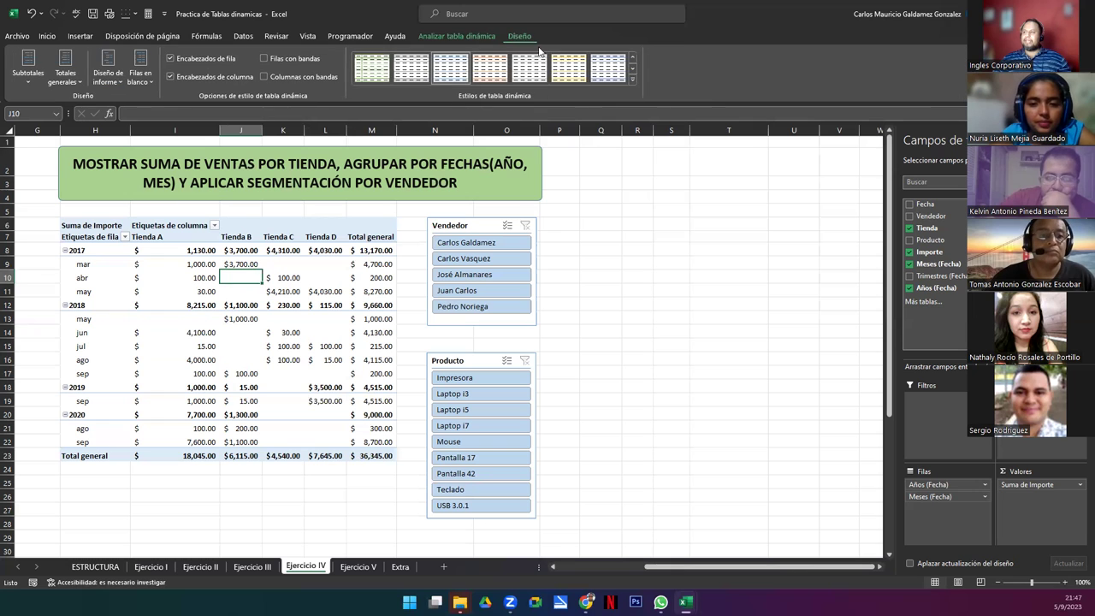
pyautogui.click(632, 80)
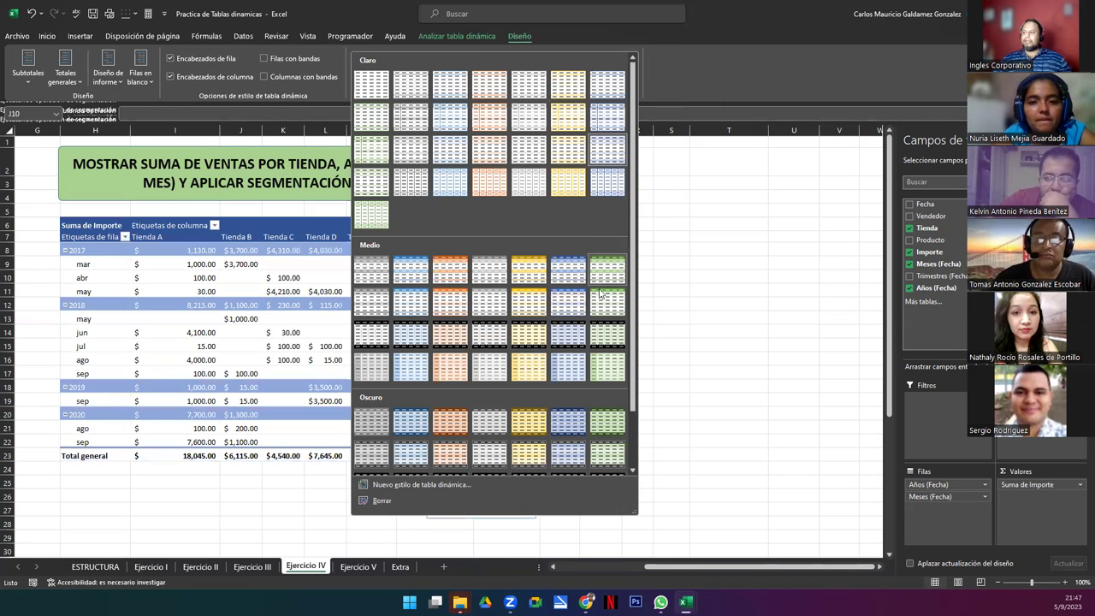
pyautogui.click(605, 330)
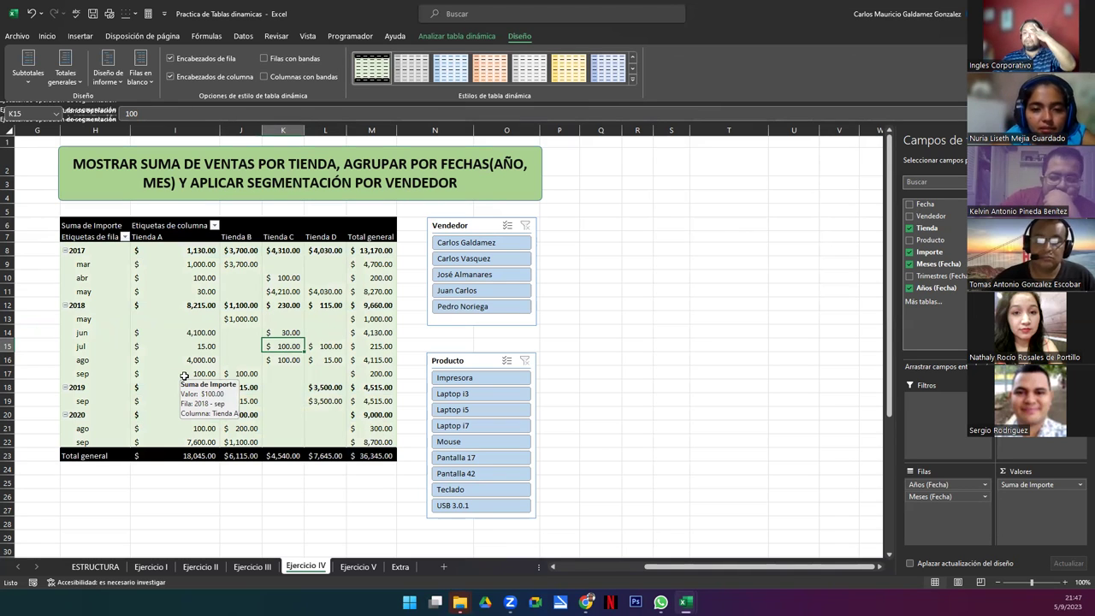
pyautogui.click(354, 568)
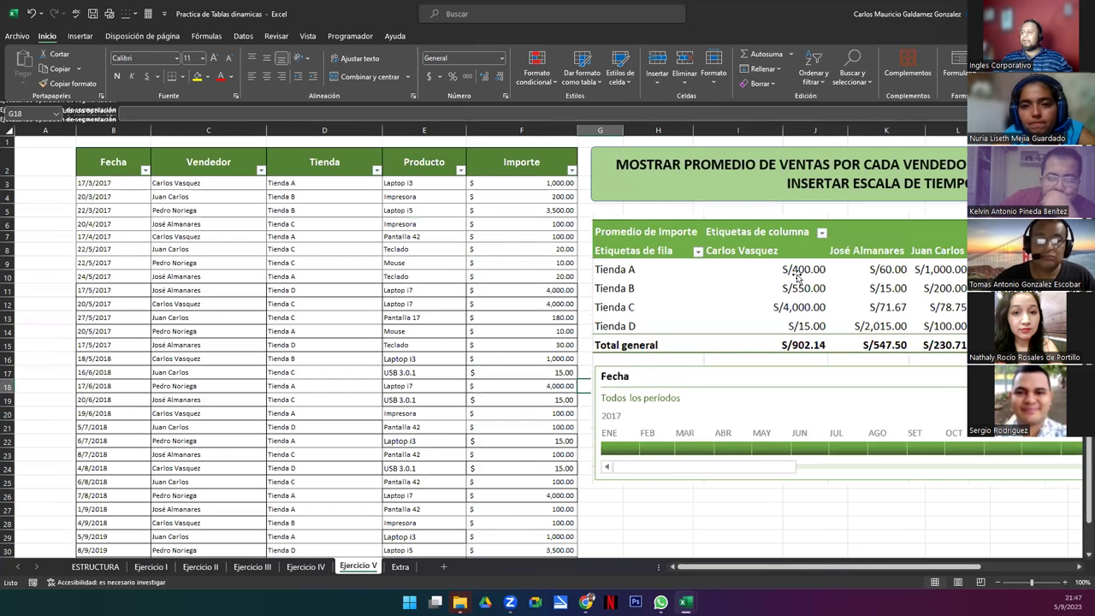
pyautogui.click(291, 251)
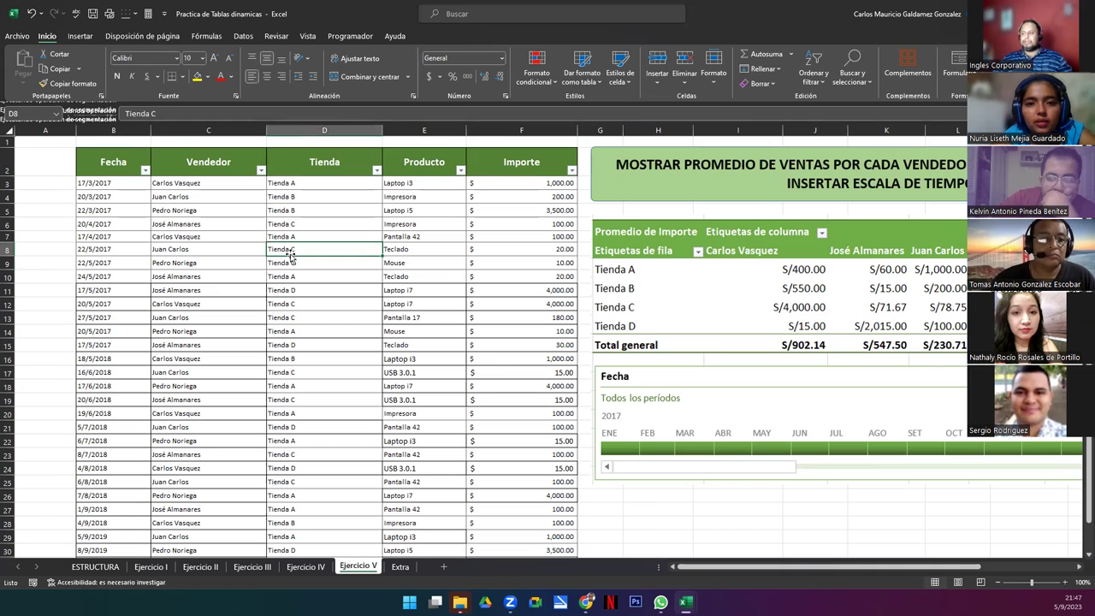
pyautogui.click(220, 290)
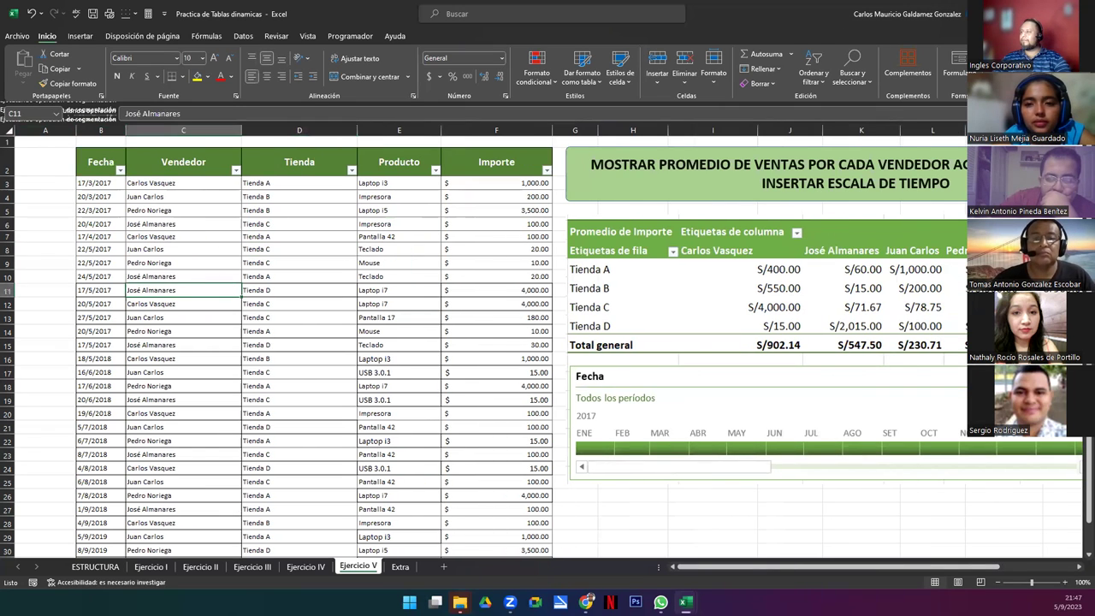
pyautogui.hotkey('alt', 'Tab')
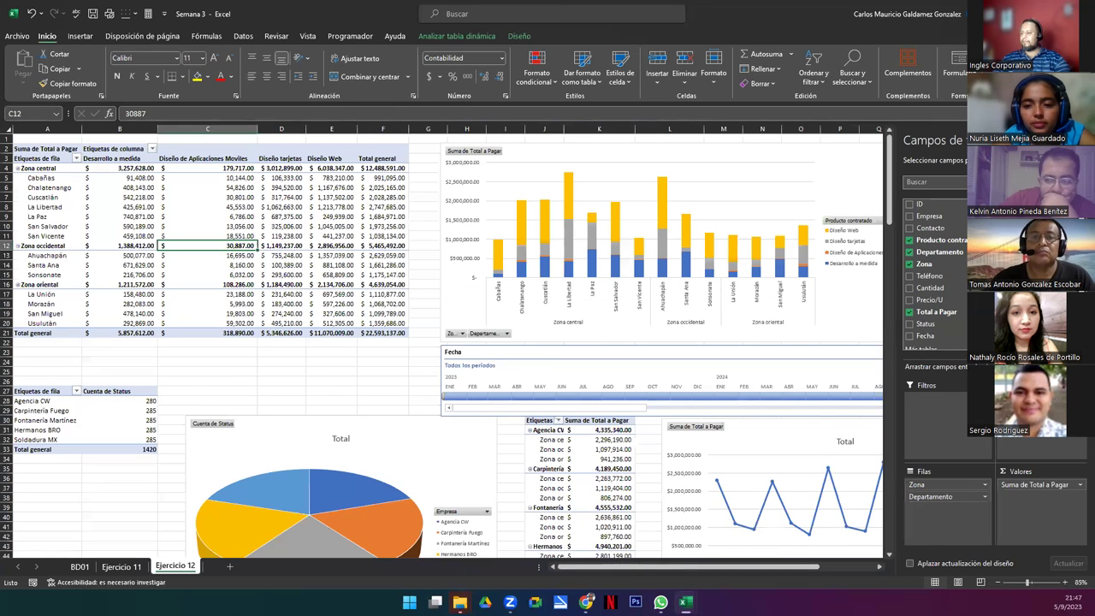
pyautogui.moveTo(685, 602)
pyautogui.click(841, 578)
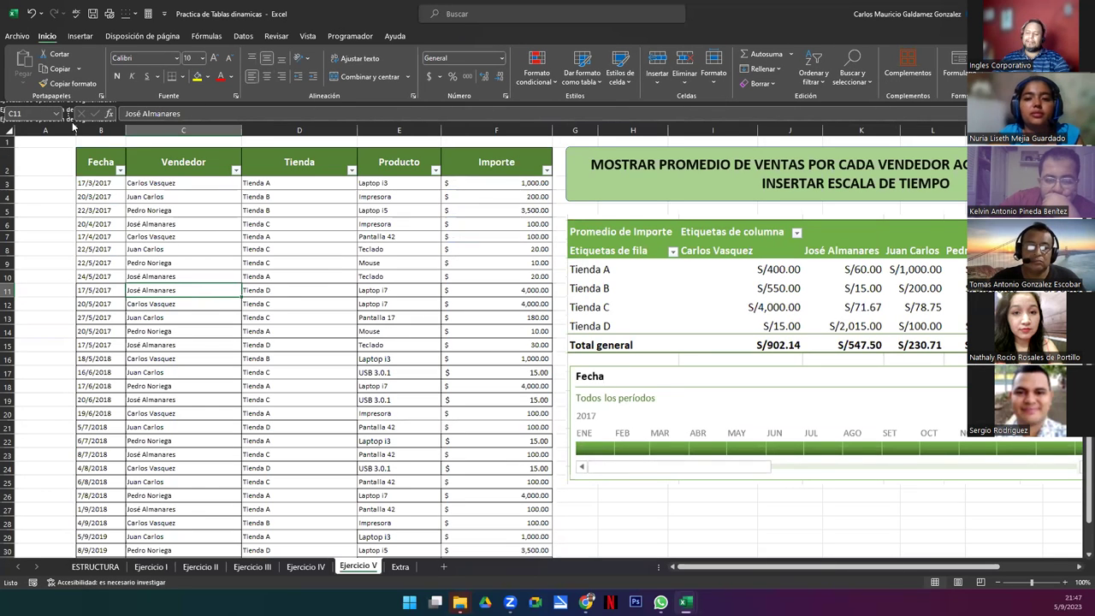
pyautogui.click(51, 113)
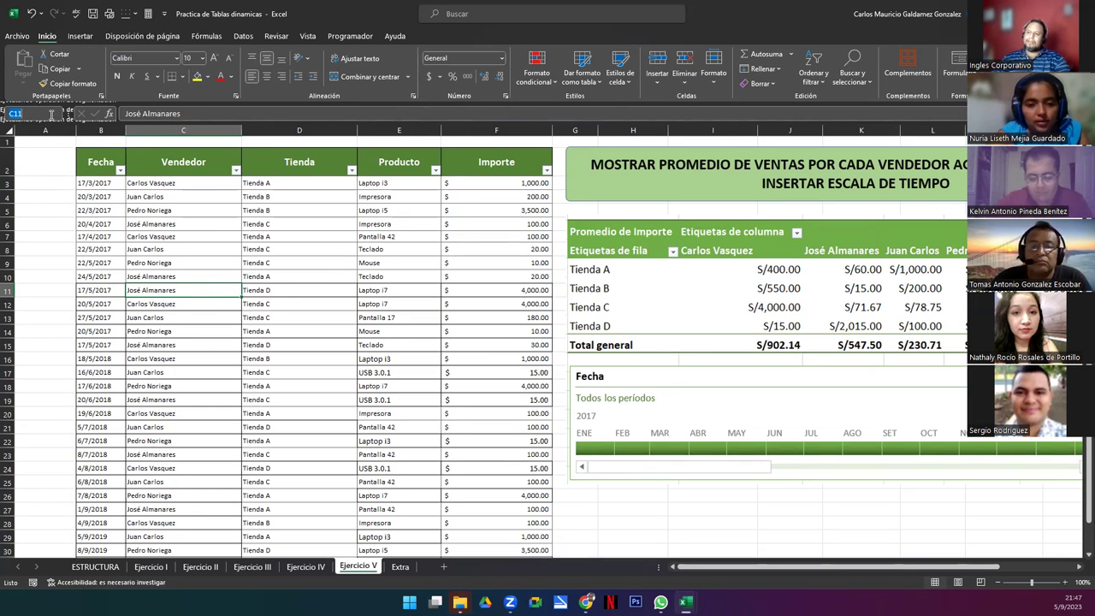
# Convert the Ejercicio V sales range into a formatted table with headers using Ctrl+T.
pyautogui.click(143, 346)
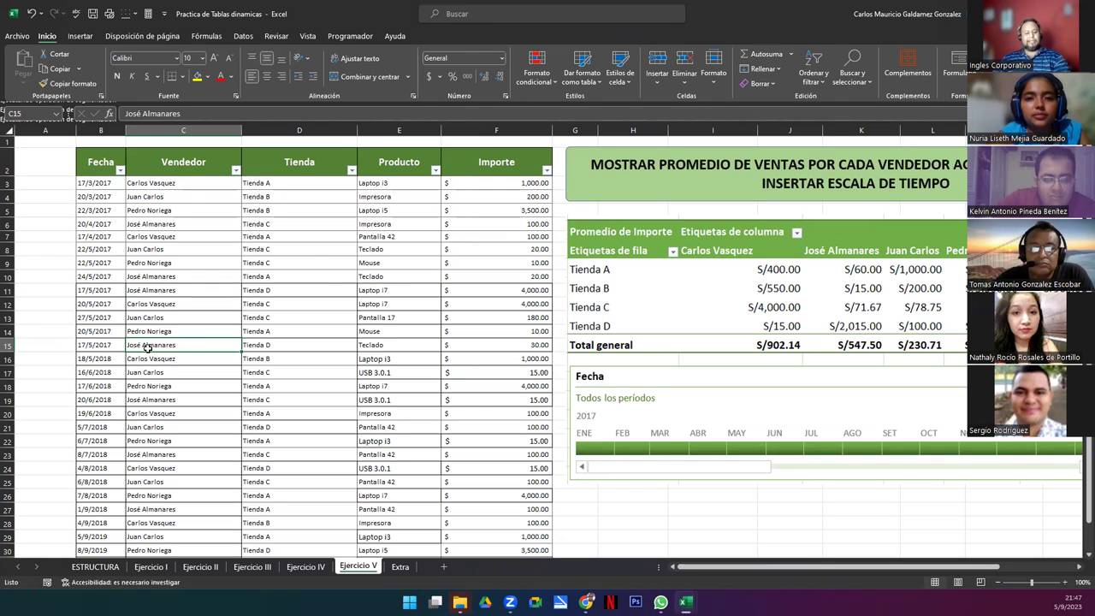
pyautogui.hotkey('ctrl', 't')
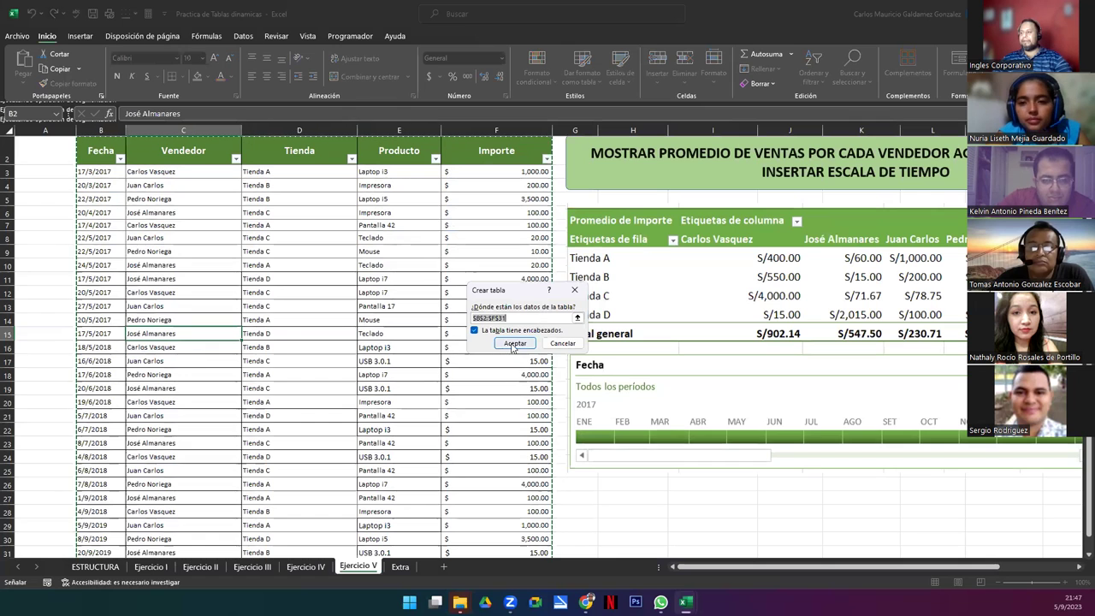
pyautogui.press('Return')
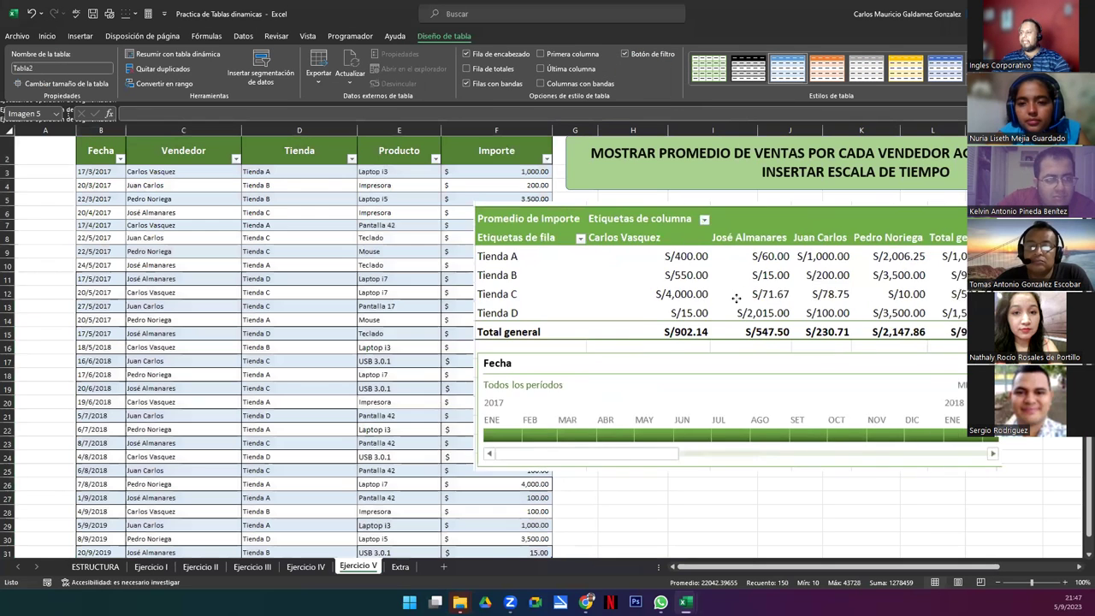
# Shrink the reference pivot-and-timeline picture and move it up and left over the table.
pyautogui.moveTo(858, 287); pyautogui.dragTo(518, 314)
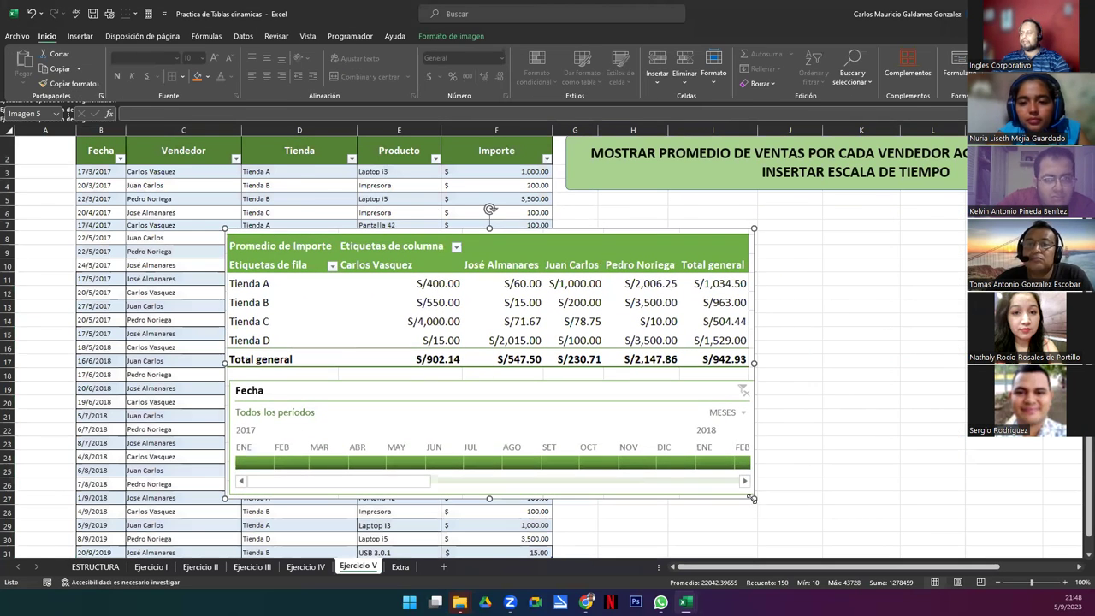
pyautogui.moveTo(753, 499); pyautogui.dragTo(551, 385)
pyautogui.moveTo(451, 362); pyautogui.dragTo(336, 325)
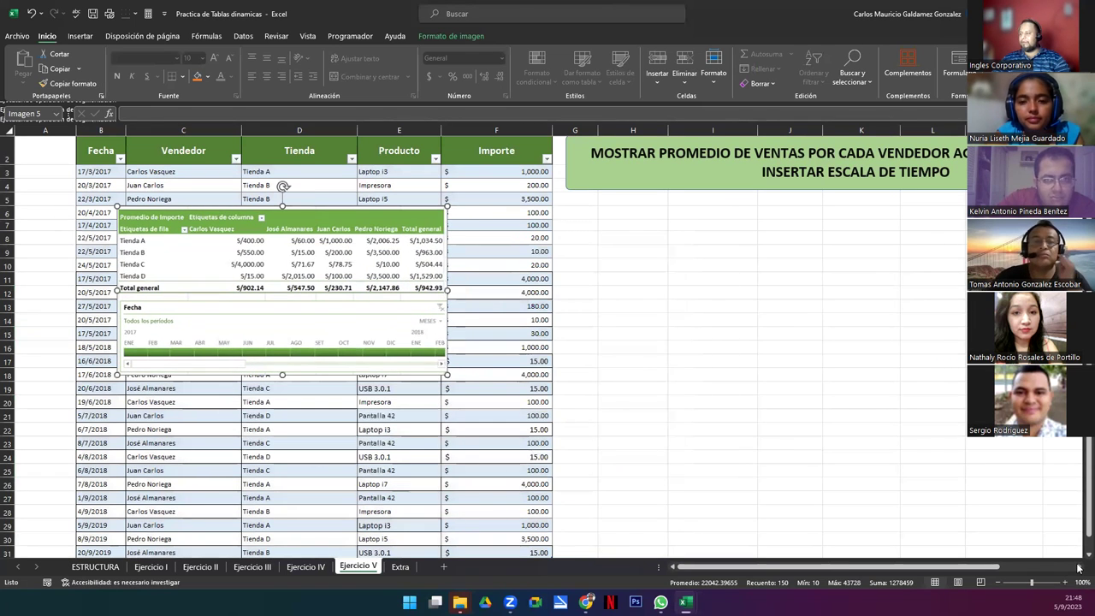
pyautogui.click(305, 566)
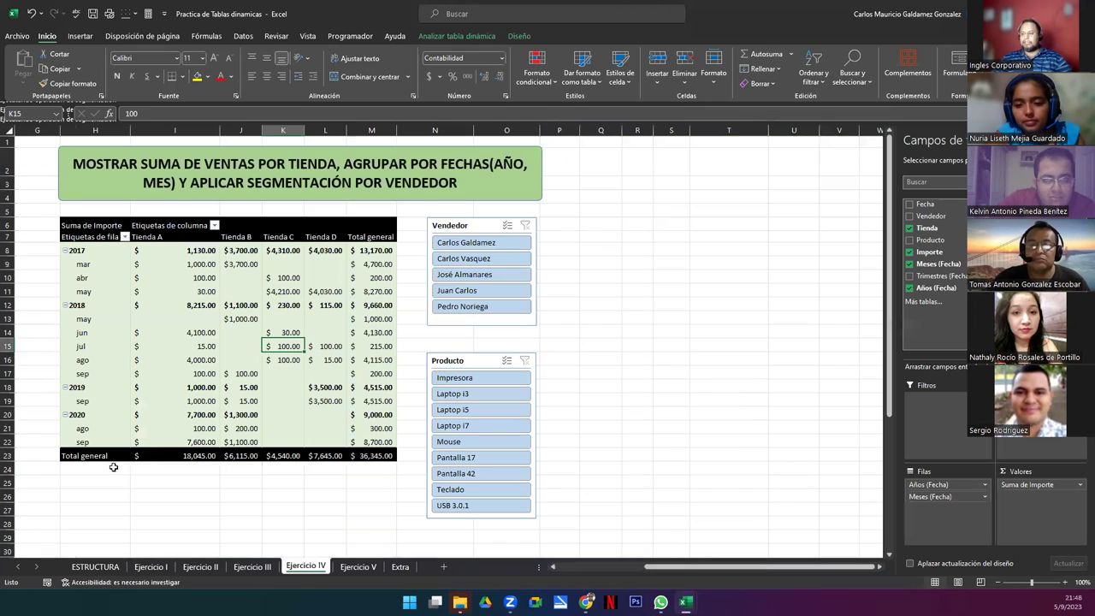
pyautogui.hscroll(-5, 266, 438)
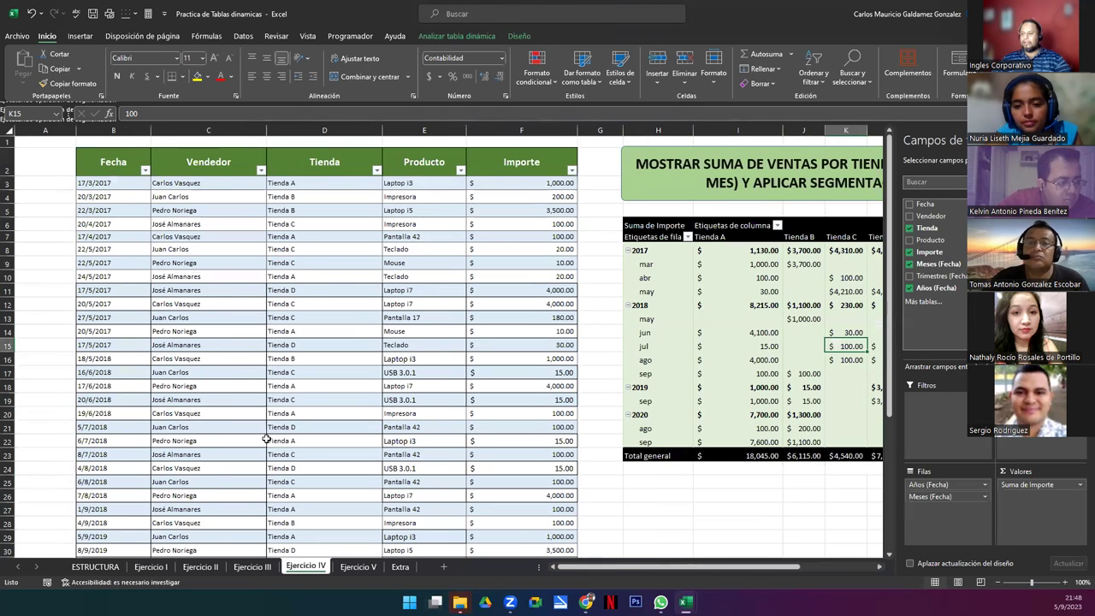
pyautogui.scroll(-5, 266, 438)
pyautogui.moveTo(98, 362); pyautogui.dragTo(514, 448)
pyautogui.hotkey('ctrl', 'c')
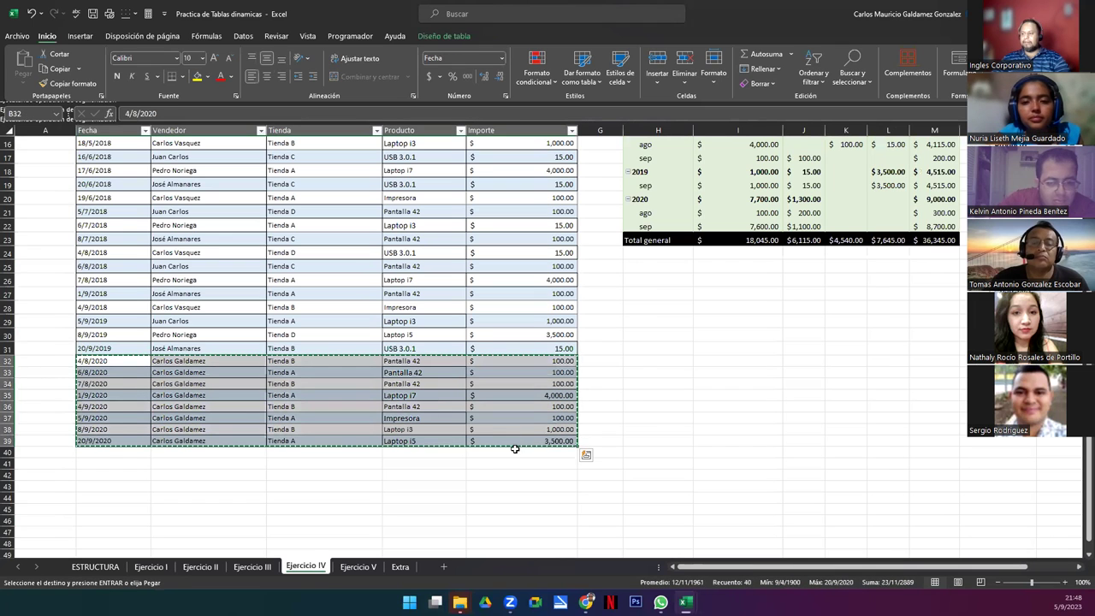
pyautogui.click(357, 567)
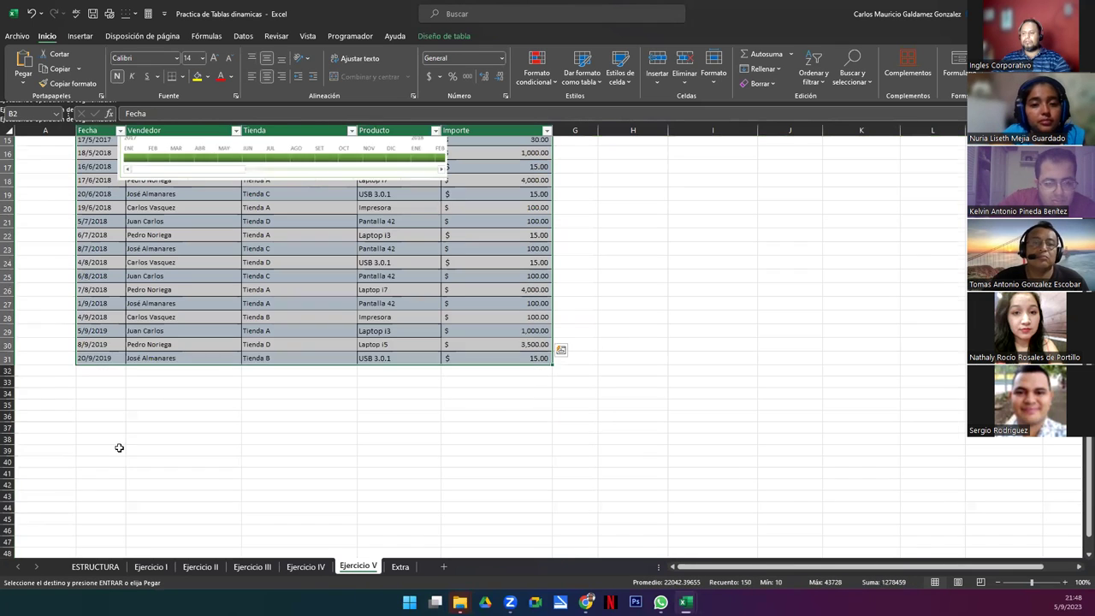
pyautogui.click(107, 367)
pyautogui.hotkey('ctrl', 'v')
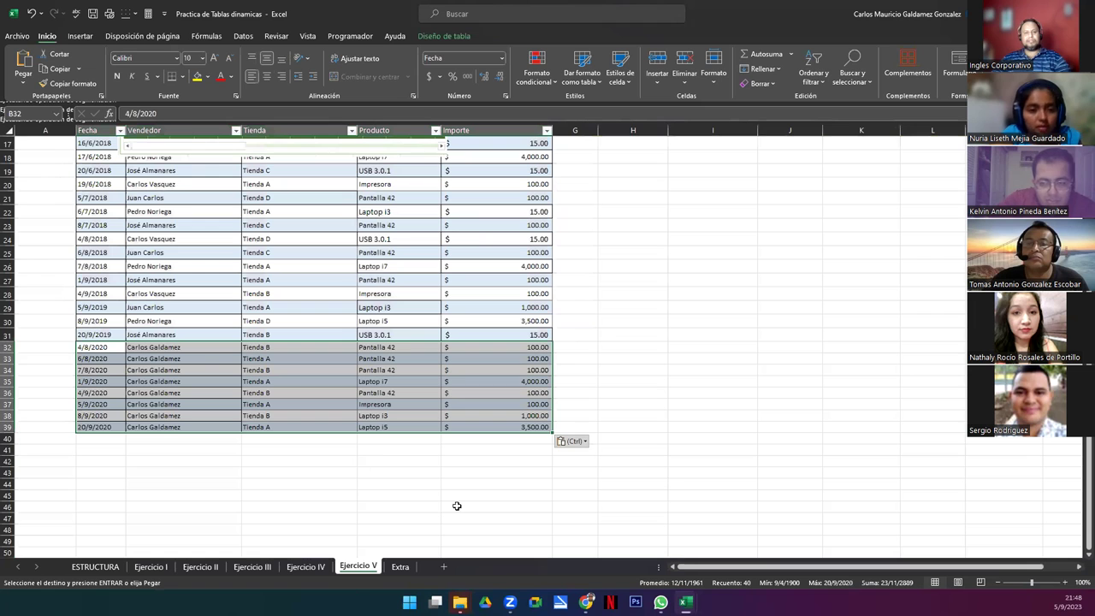
pyautogui.click(335, 381)
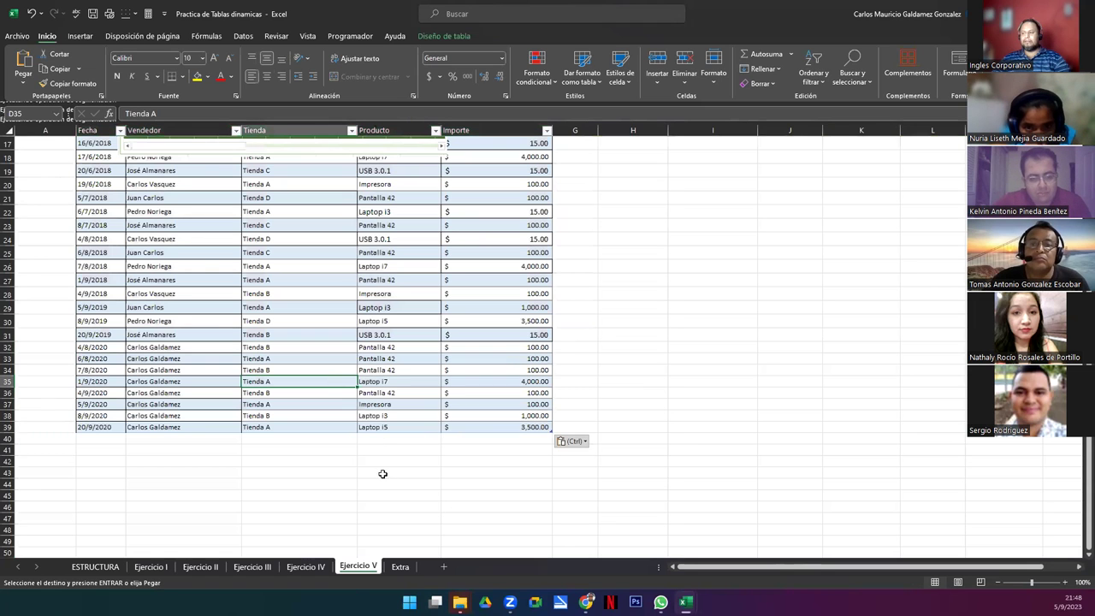
pyautogui.click(291, 567)
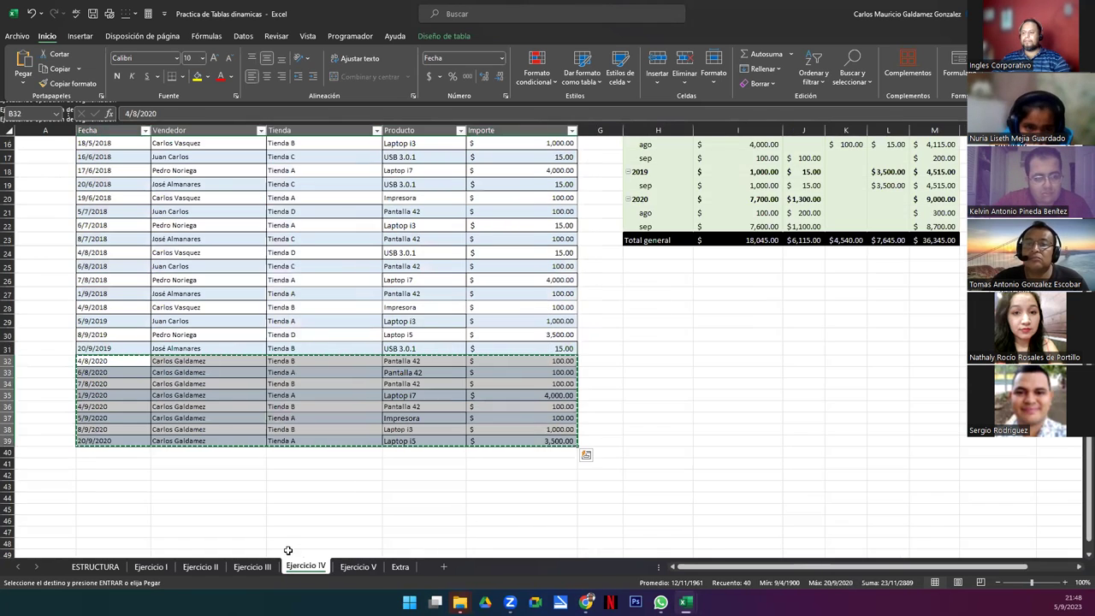
pyautogui.click(351, 566)
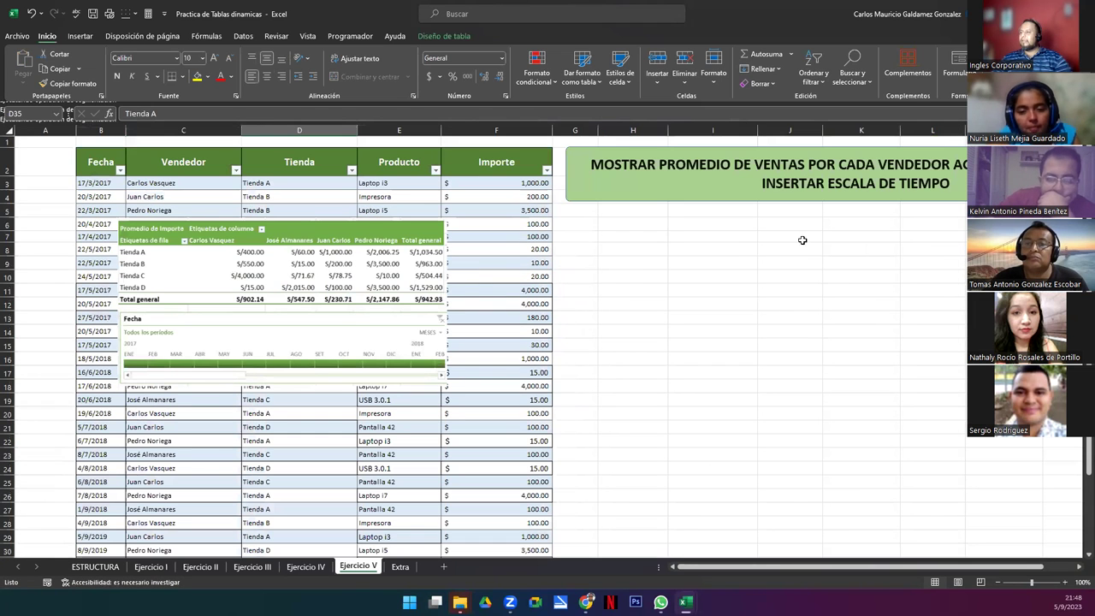
# Nudge the pivot picture (Imagen 5) slightly to the right over the sales table.
pyautogui.hscroll(3, 1078, 570)
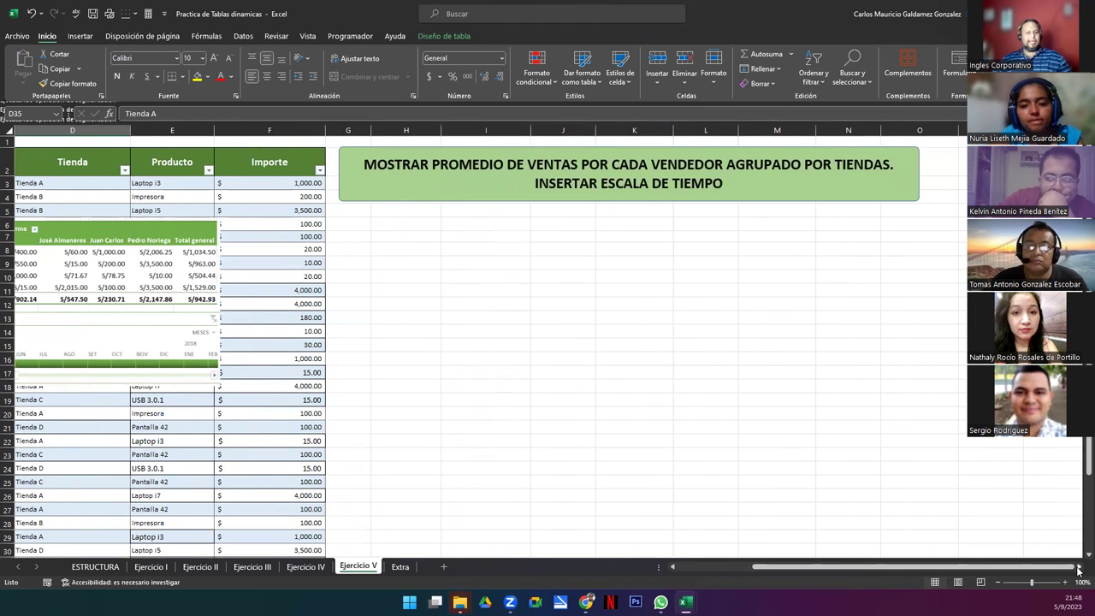
pyautogui.click(496, 202)
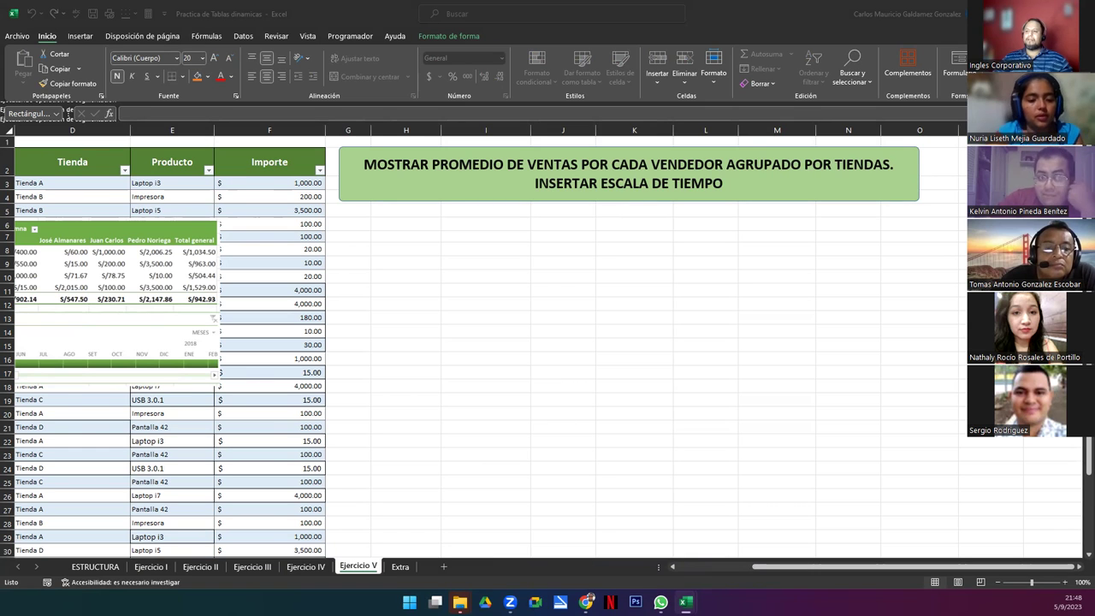
pyautogui.moveTo(72, 272); pyautogui.dragTo(158, 272)
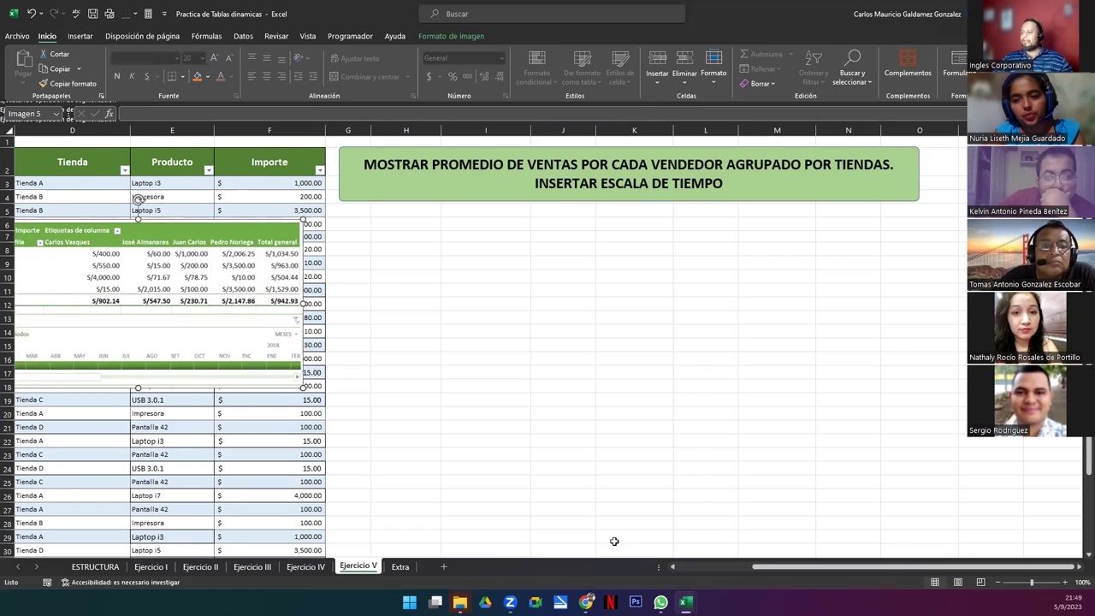
pyautogui.moveTo(768, 571); pyautogui.dragTo(747, 571)
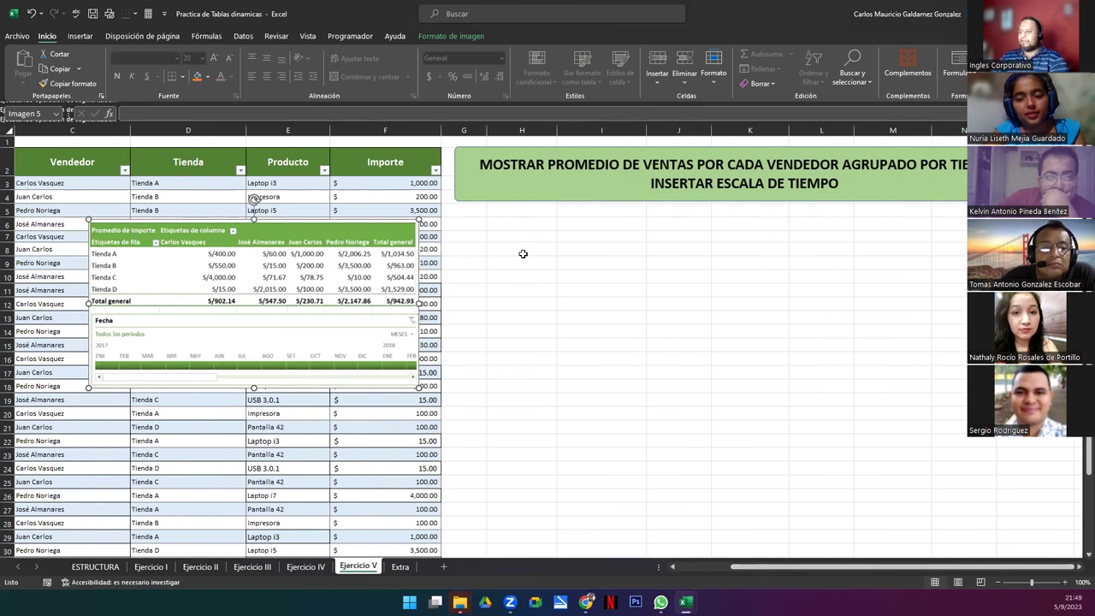
# Shift the green instructions box slightly right so it starts at column H.
pyautogui.click(501, 228)
pyautogui.moveTo(514, 202); pyautogui.dragTo(542, 196)
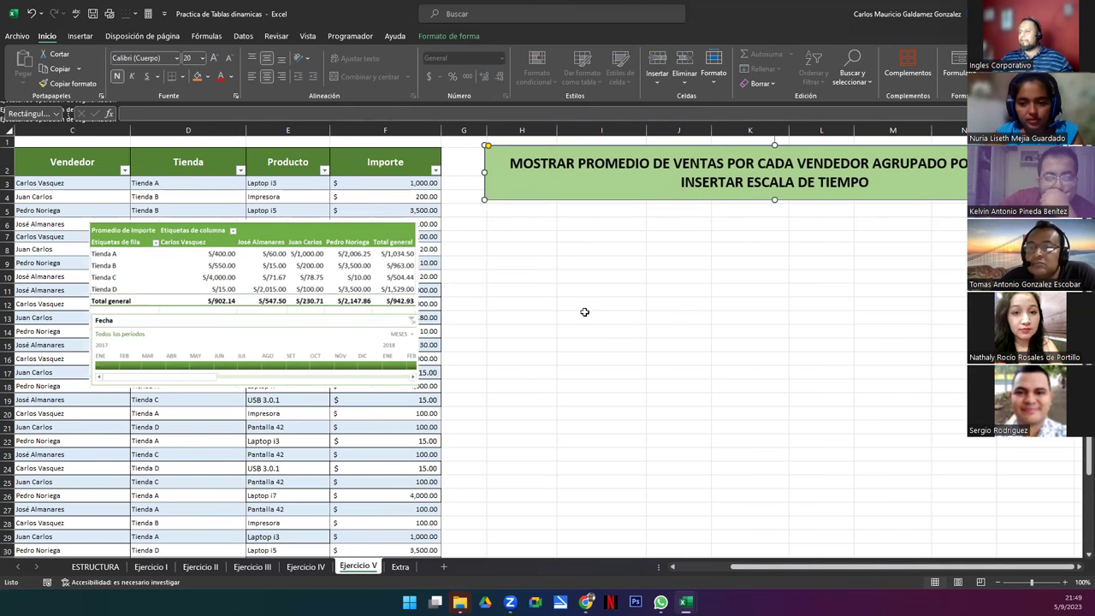
pyautogui.click(504, 225)
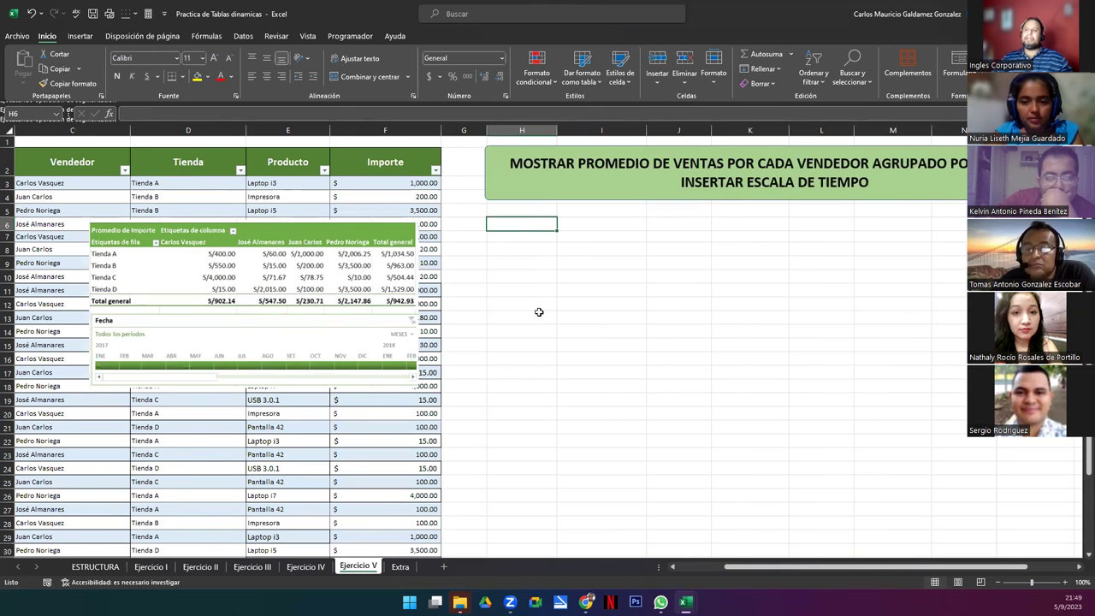
pyautogui.click(78, 36)
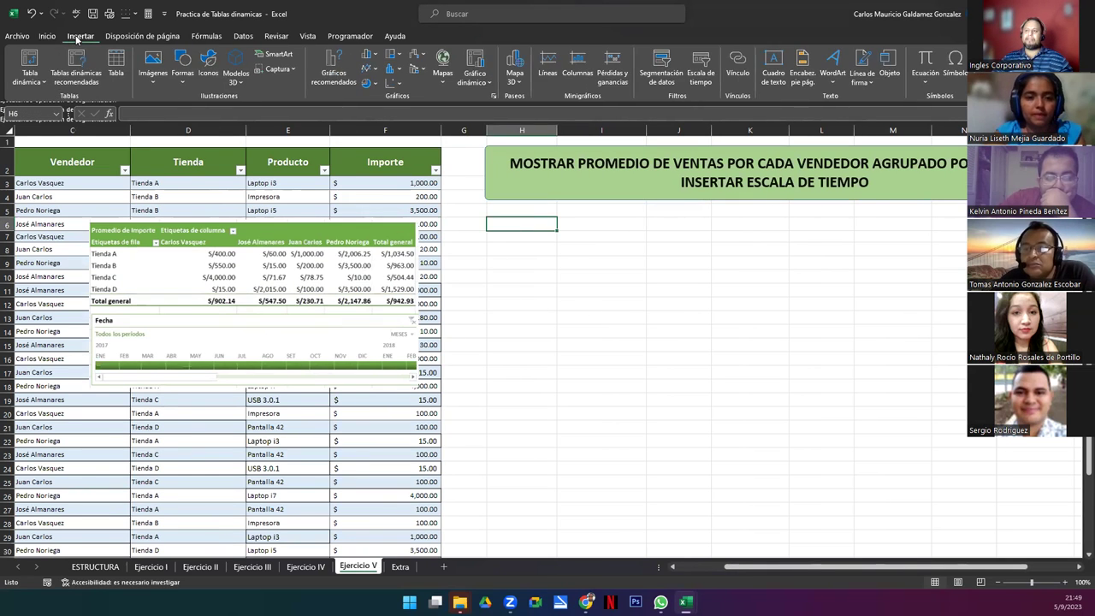
# Insert a new pivot table with source Tabla2, placed at cell H6 of Ejercicio V.
pyautogui.click(31, 62)
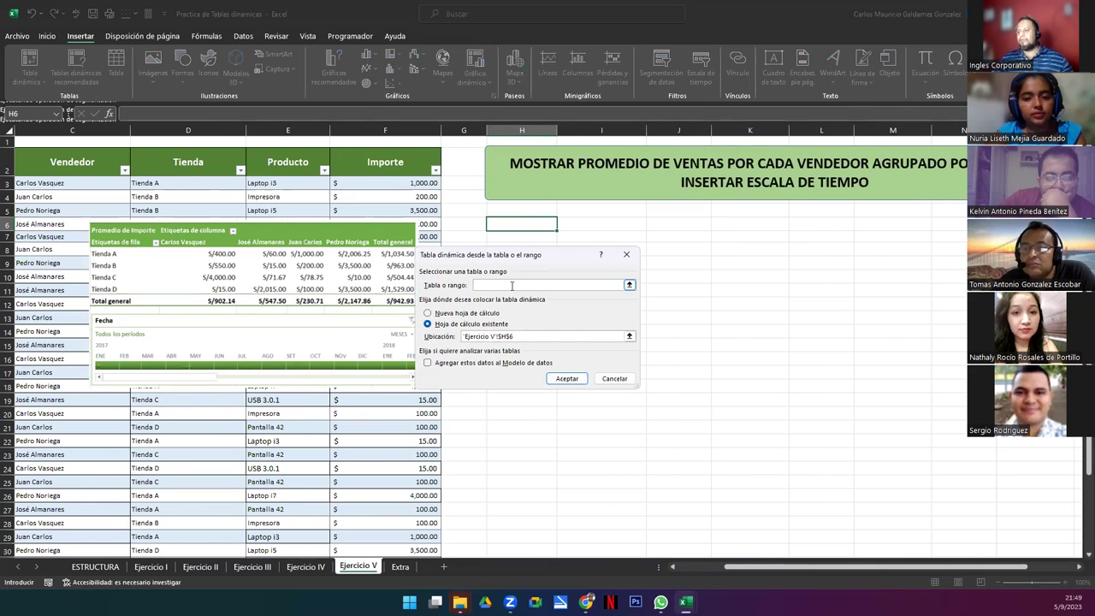
pyautogui.click(183, 186)
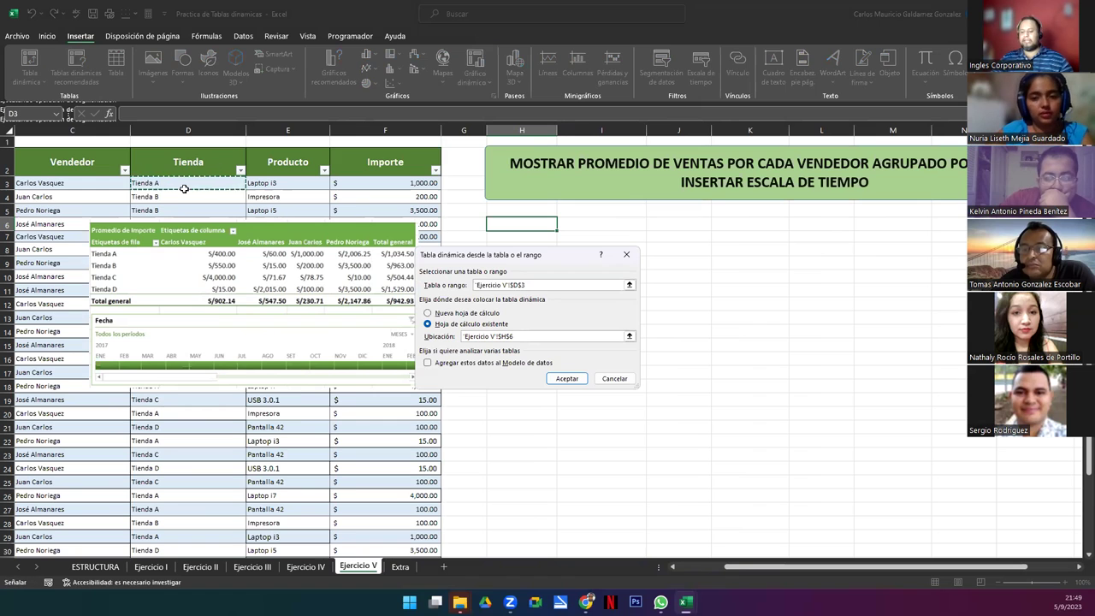
pyautogui.hotkey('ctrl', 'shift', 'Down')
pyautogui.hotkey('ctrl', 'shift', 'Right')
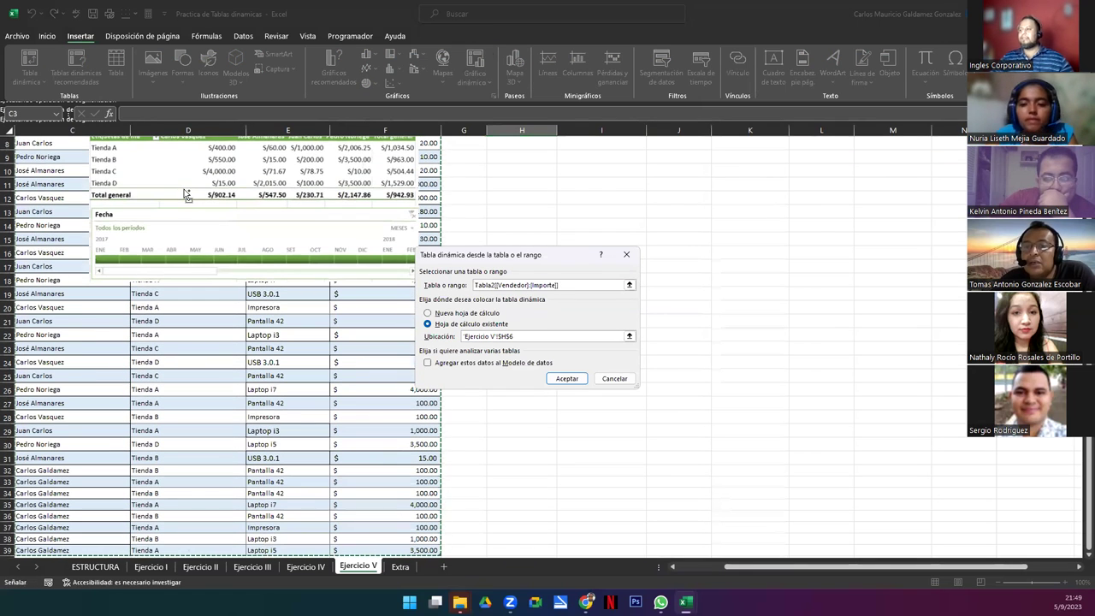
pyautogui.scroll(3, 49, 235)
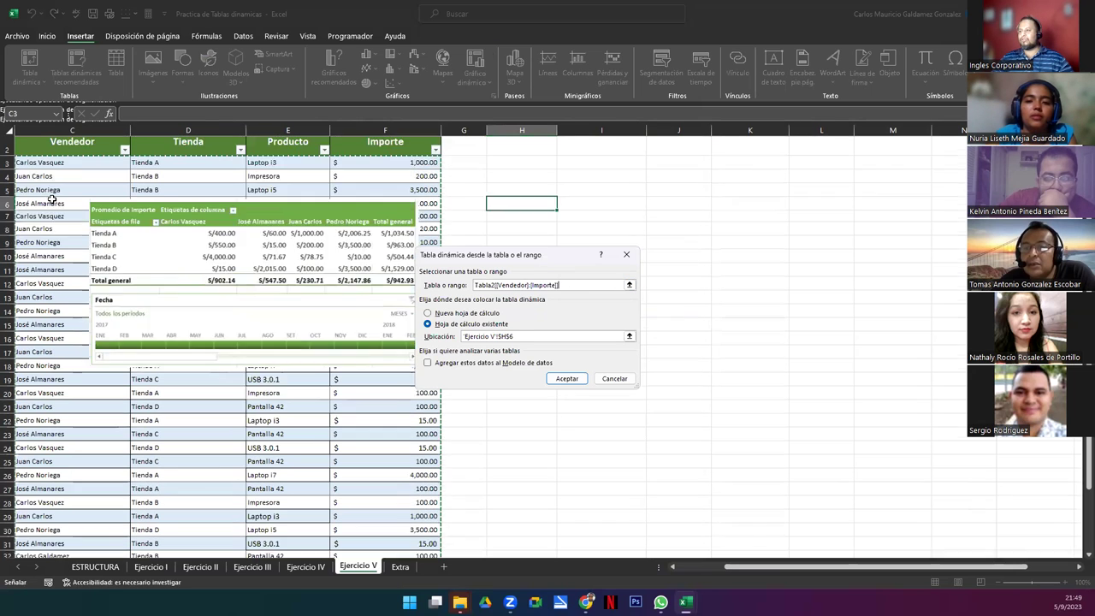
pyautogui.scroll(-3, 49, 235)
pyautogui.scroll(3, 49, 239)
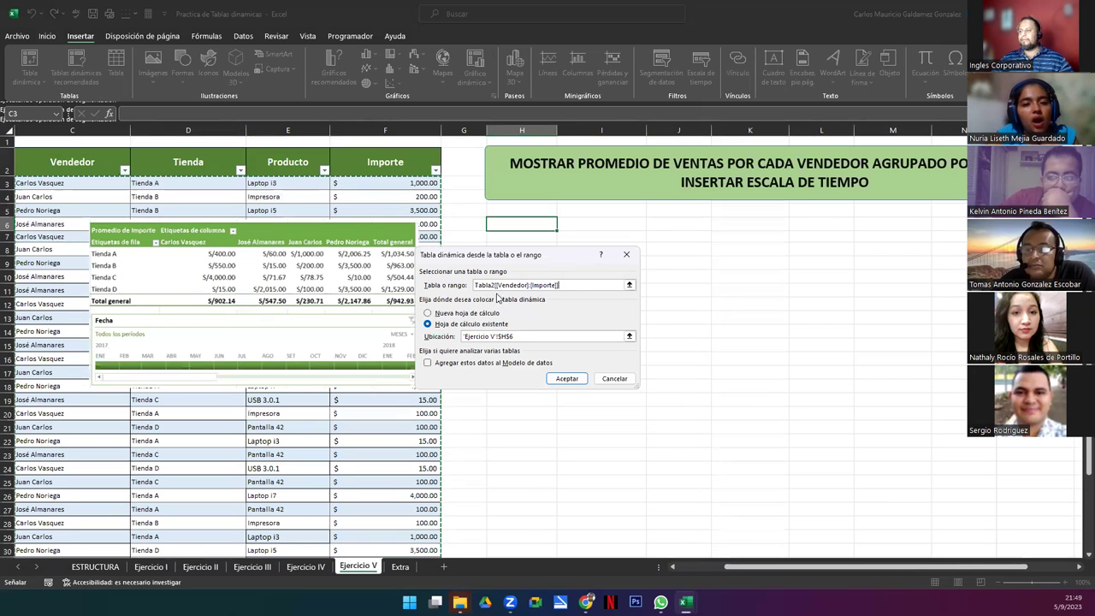
pyautogui.moveTo(560, 285); pyautogui.dragTo(511, 285)
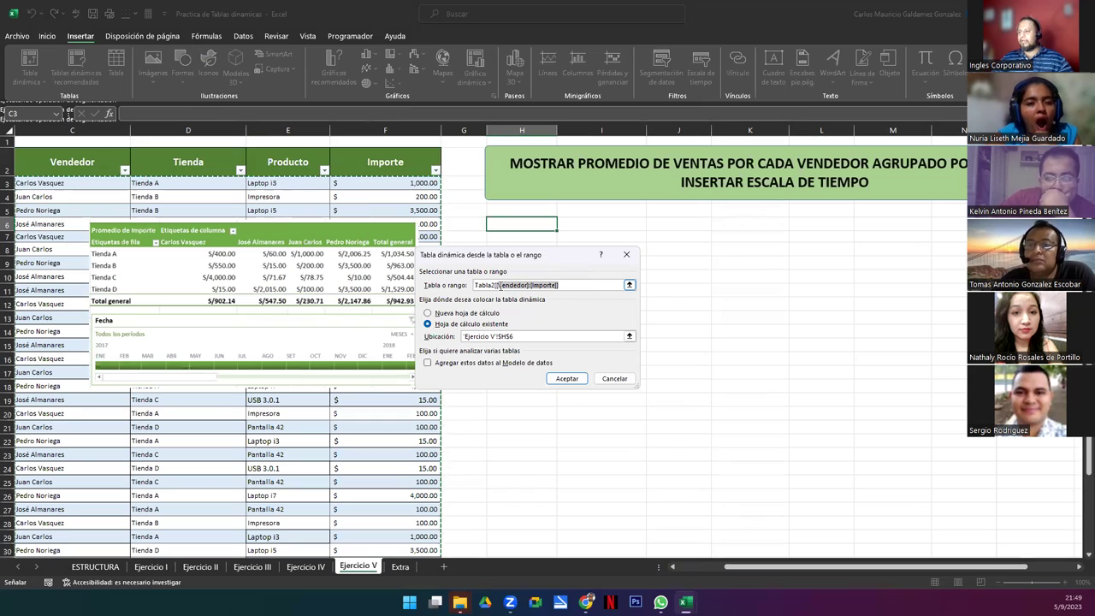
pyautogui.press('BackSpace')
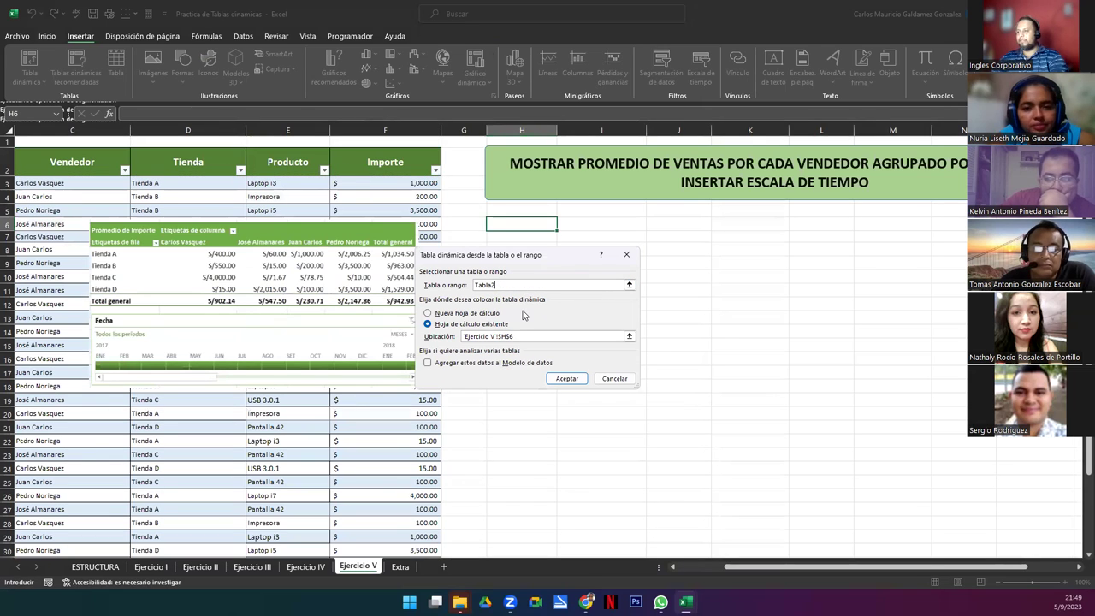
pyautogui.press('Tab')
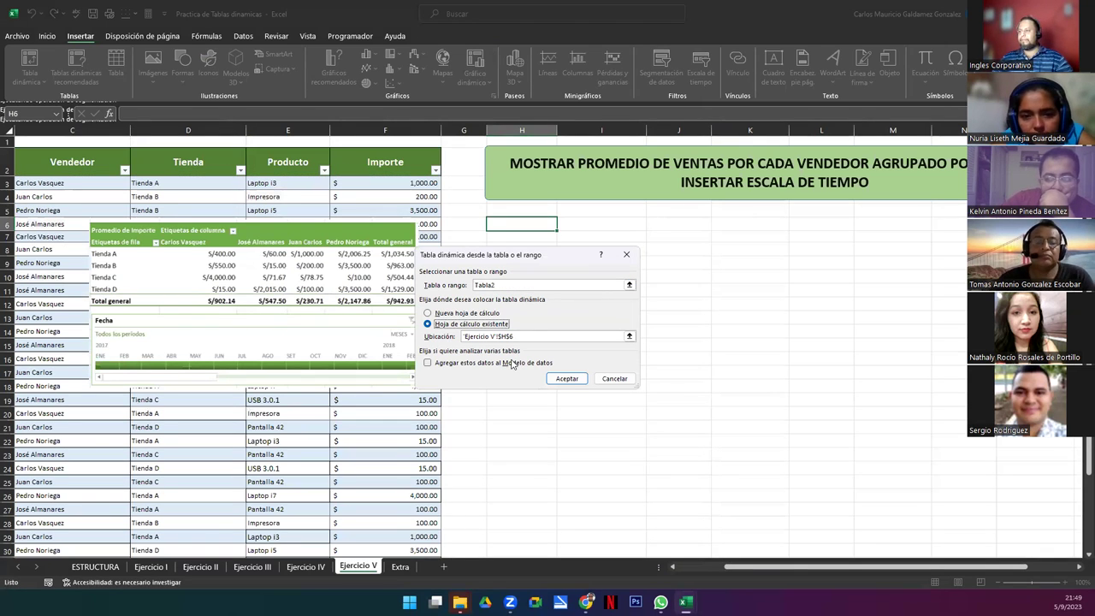
pyautogui.click(577, 384)
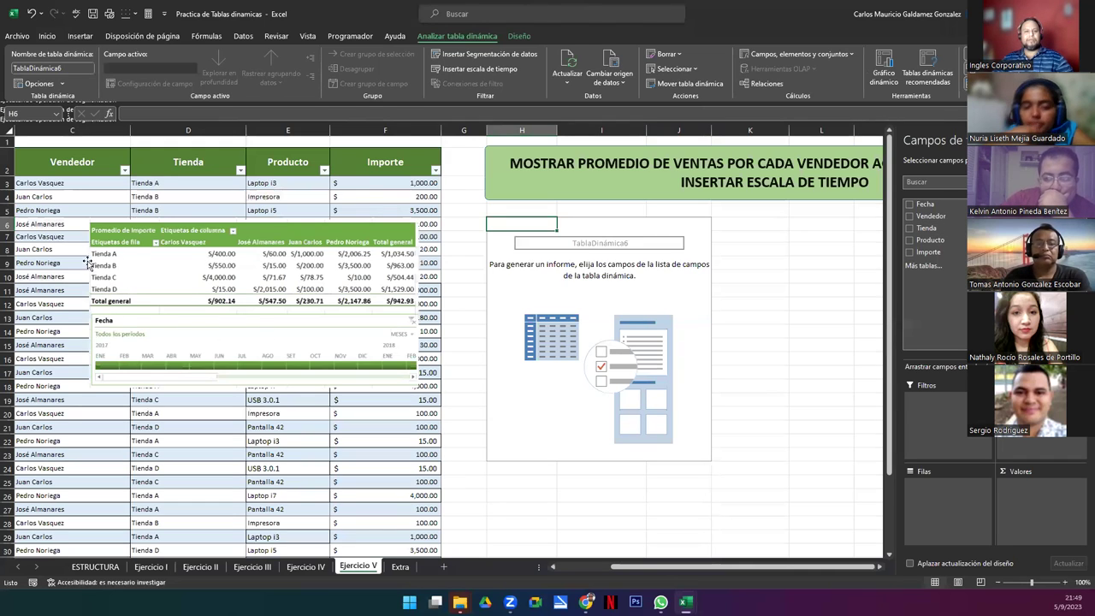
pyautogui.click(878, 566)
# Place Tienda in the new pivot's rows and Vendedor in its columns.
pyautogui.click(878, 566)
pyautogui.click(878, 566)
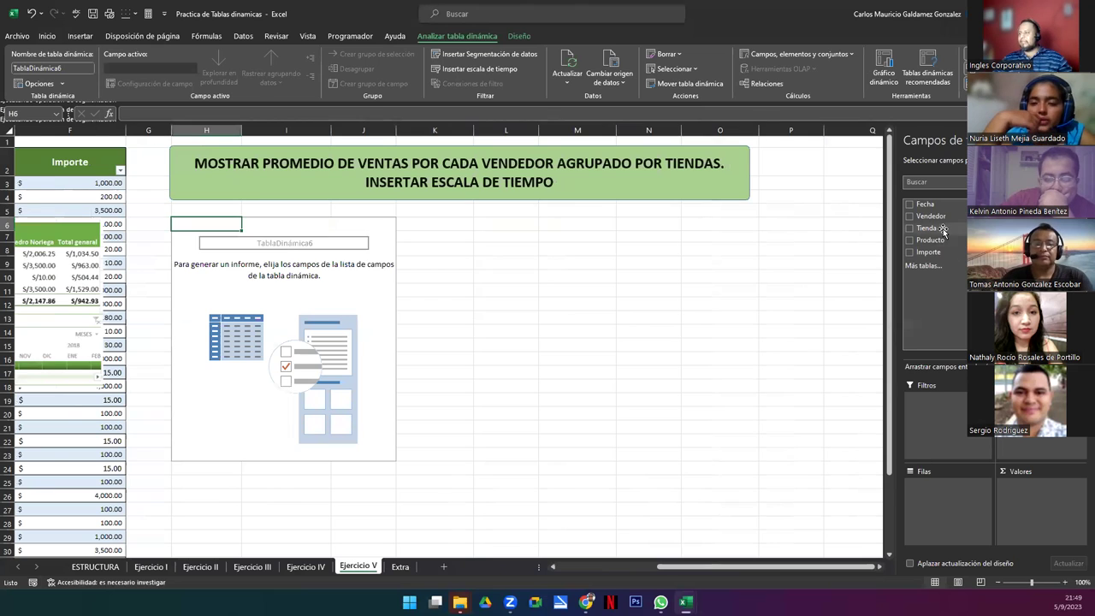
pyautogui.moveTo(936, 229); pyautogui.dragTo(943, 492)
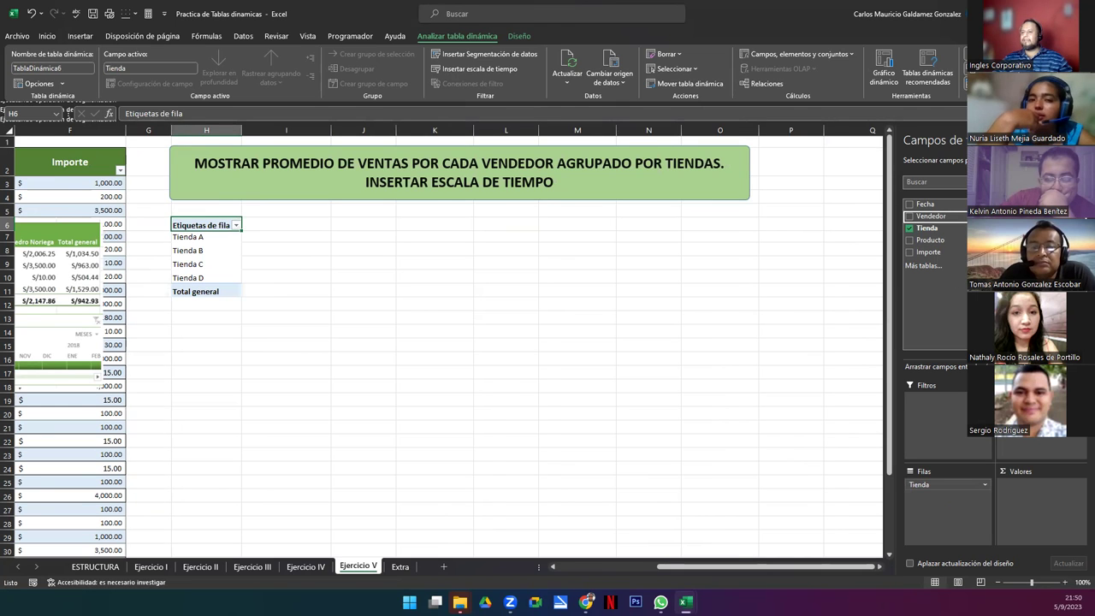
pyautogui.moveTo(931, 216); pyautogui.dragTo(1035, 419)
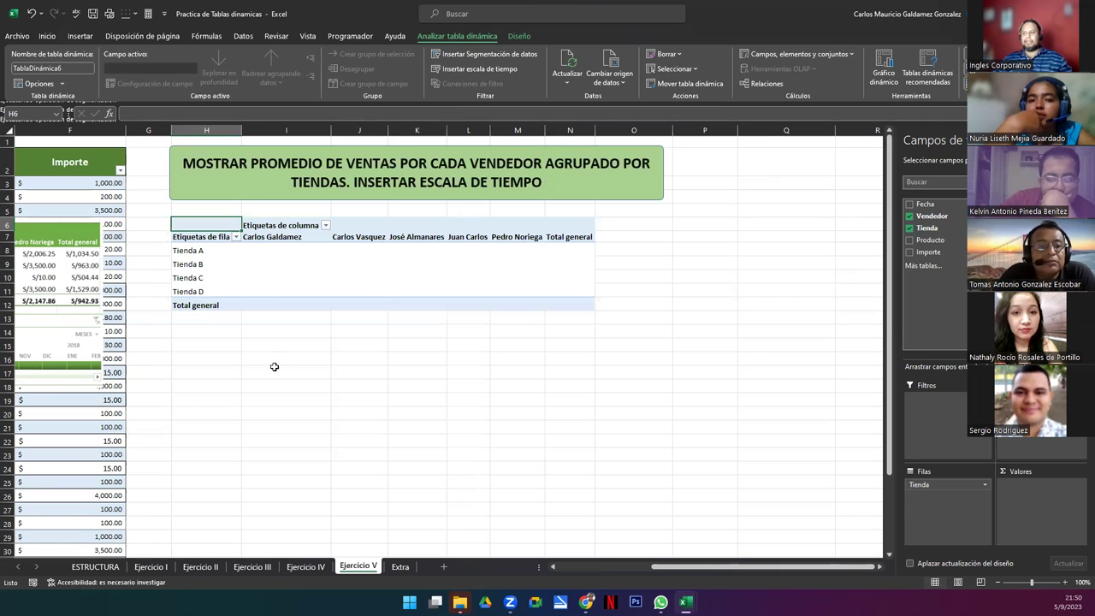
# Add Importe to the pivot's values so it sums Importe, totaling 36345.
pyautogui.moveTo(656, 569); pyautogui.dragTo(610, 567)
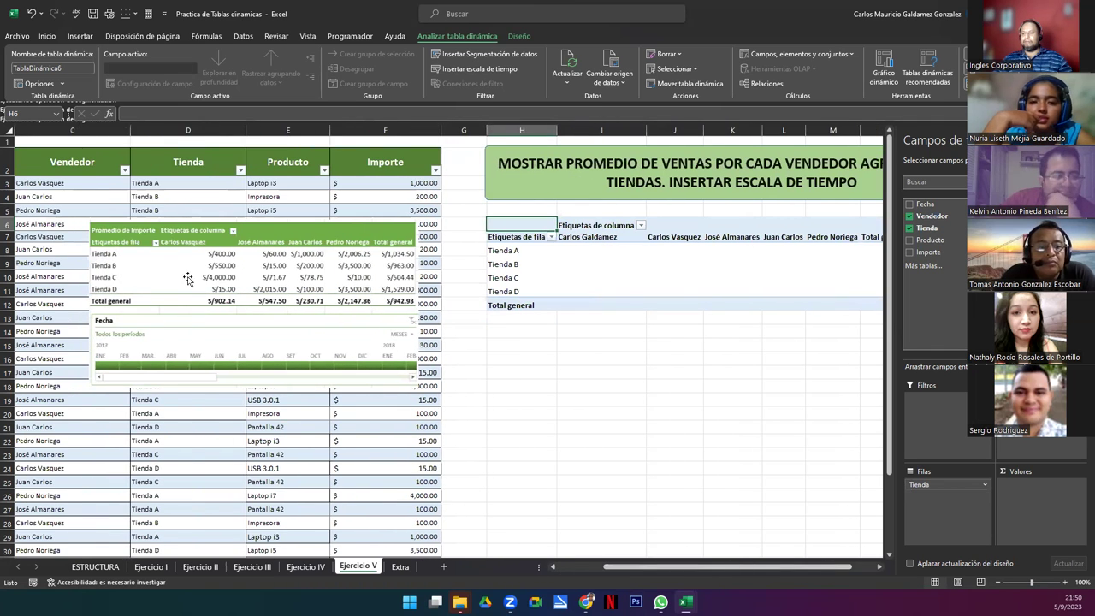
pyautogui.click(653, 241)
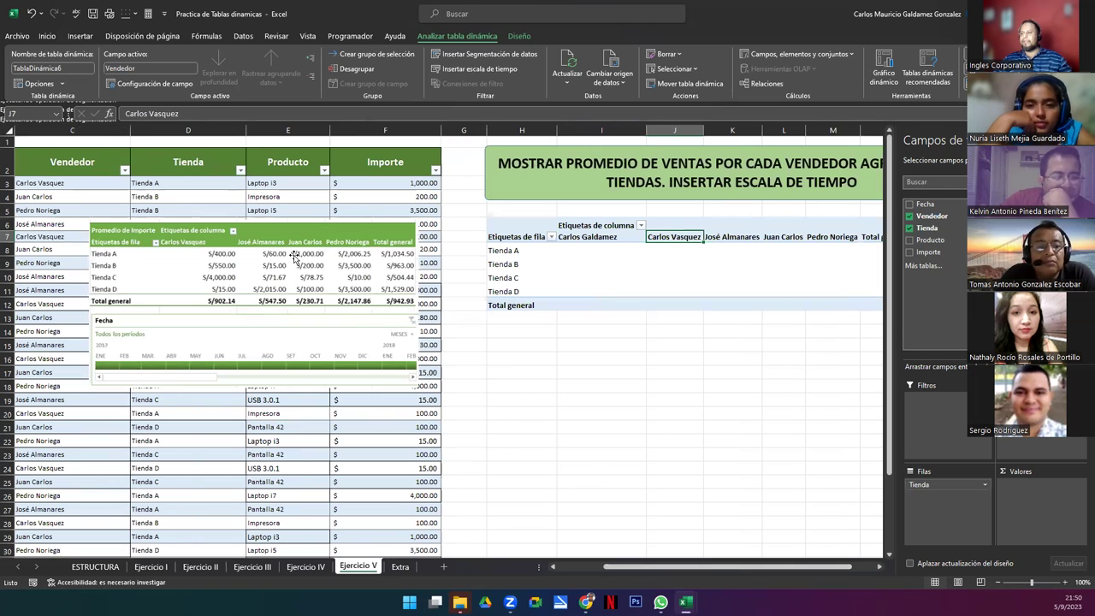
pyautogui.moveTo(719, 566); pyautogui.dragTo(855, 569)
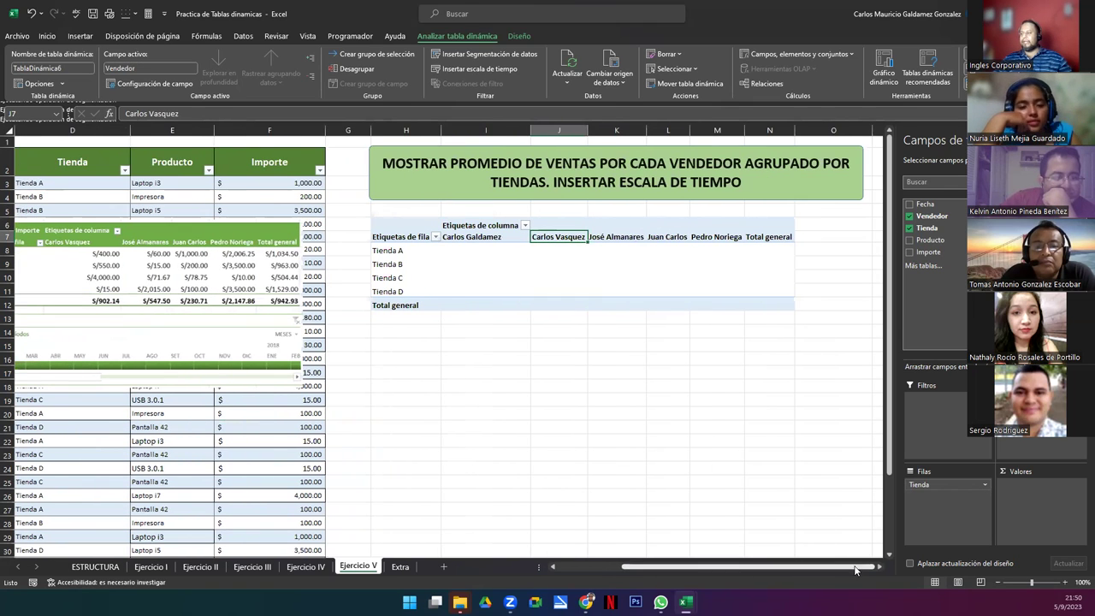
pyautogui.click(473, 264)
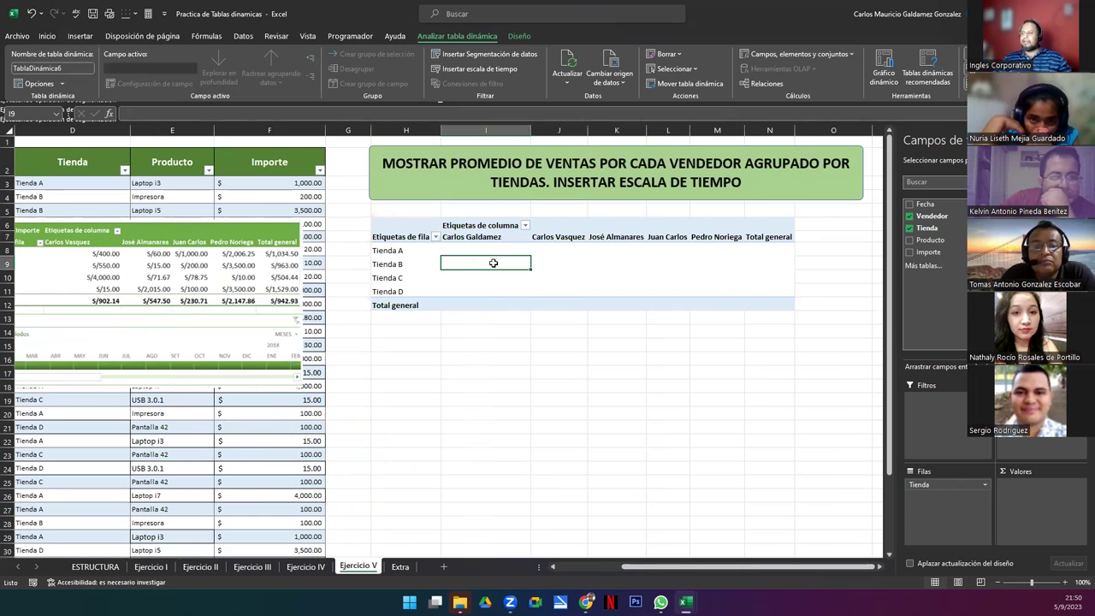
pyautogui.moveTo(454, 159); pyautogui.dragTo(590, 163)
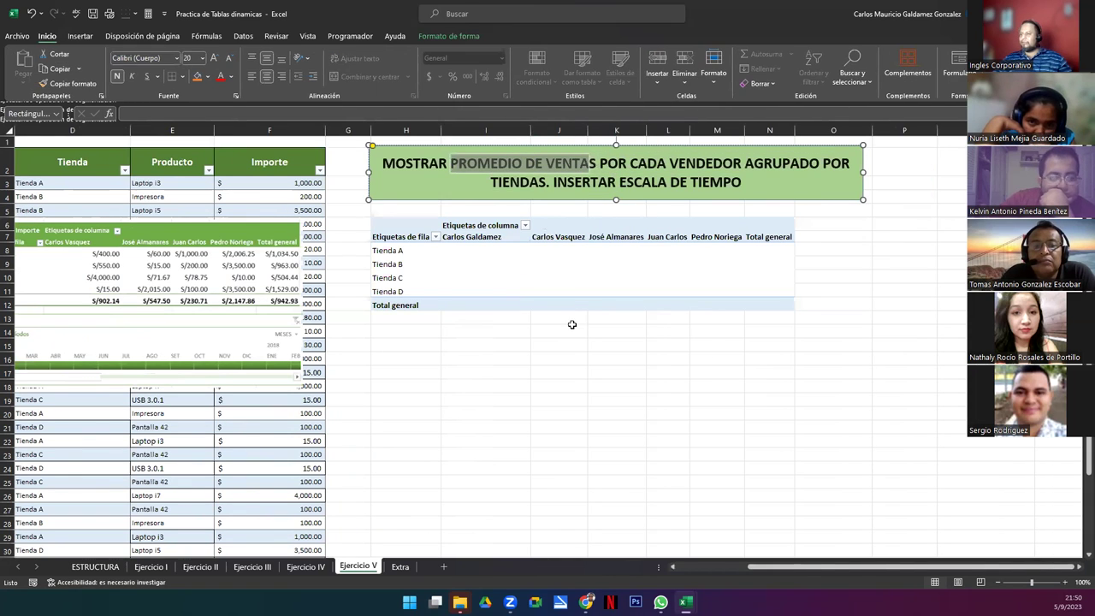
pyautogui.click(492, 264)
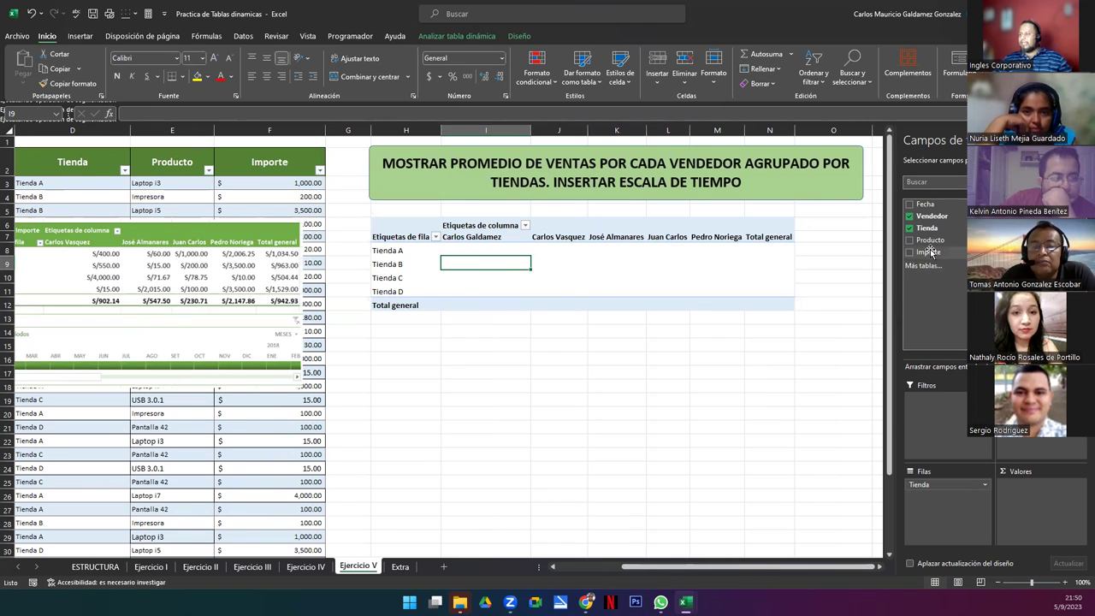
pyautogui.moveTo(931, 253); pyautogui.dragTo(1041, 513)
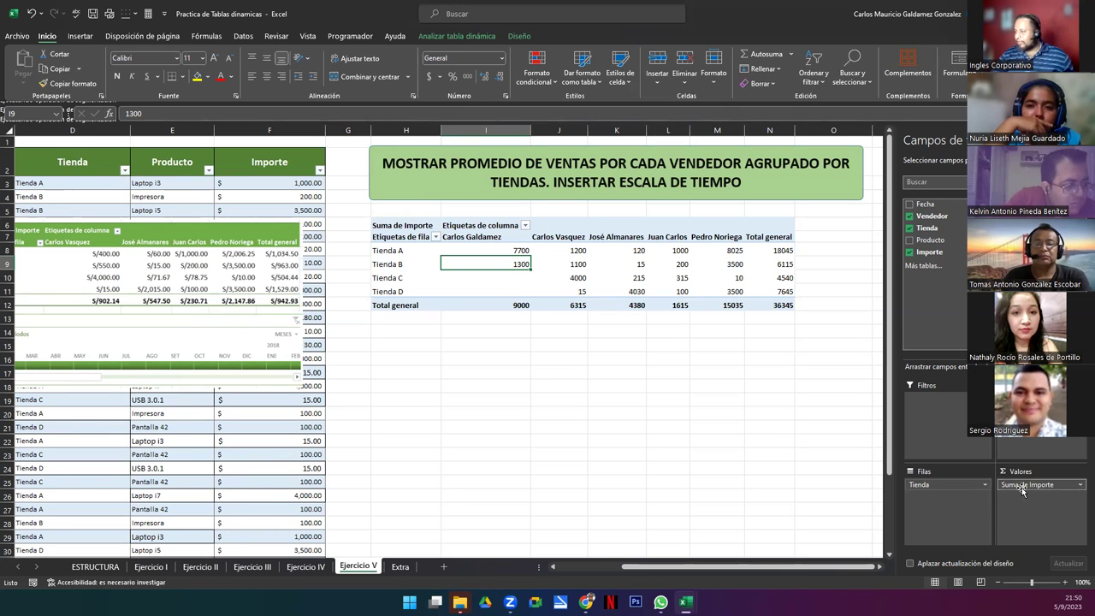
pyautogui.click(1079, 485)
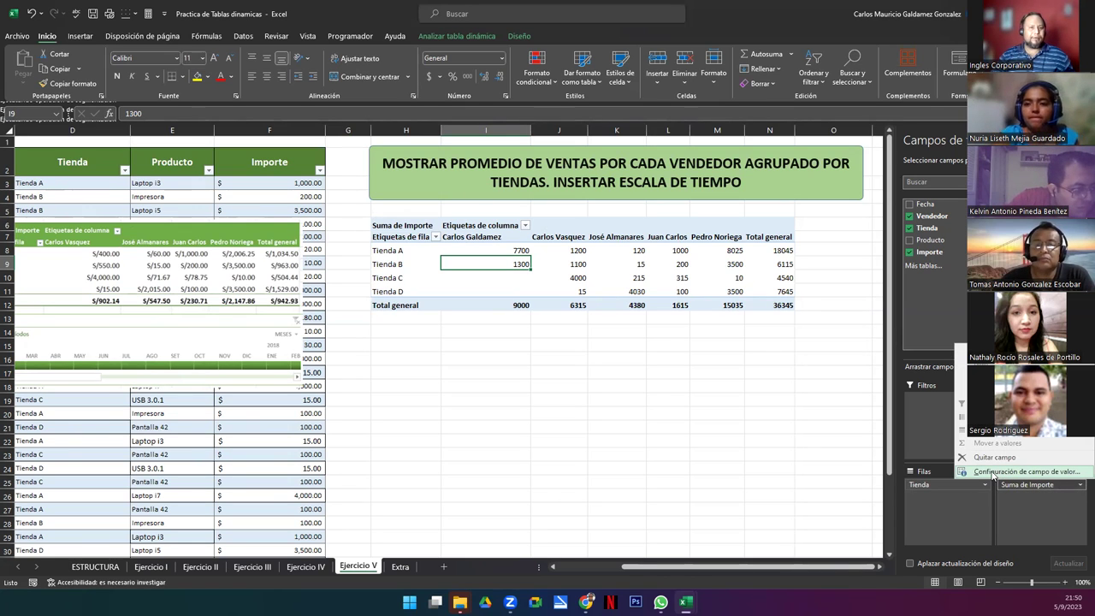
# Switch the Importe value field from Suma to Promedio, giving an overall average of 982.2972973.
pyautogui.click(992, 471)
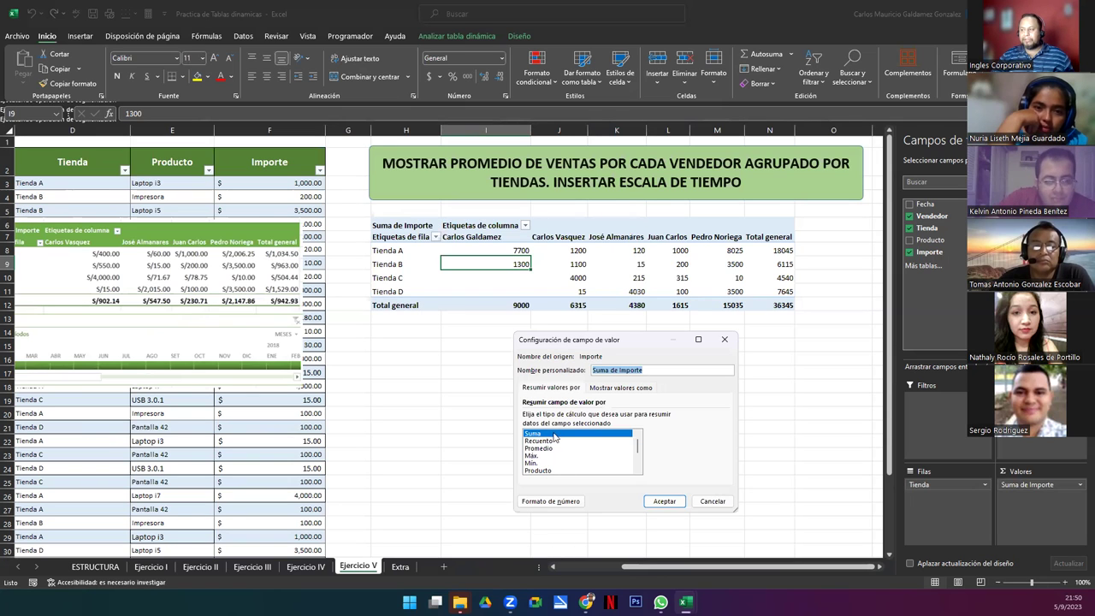
pyautogui.click(541, 434)
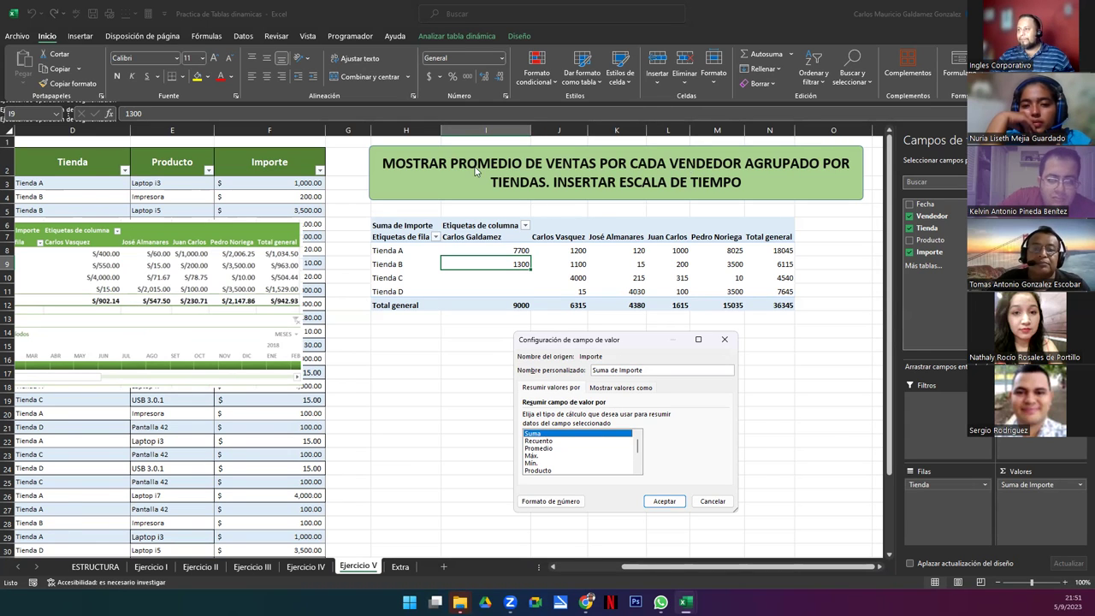
pyautogui.click(544, 449)
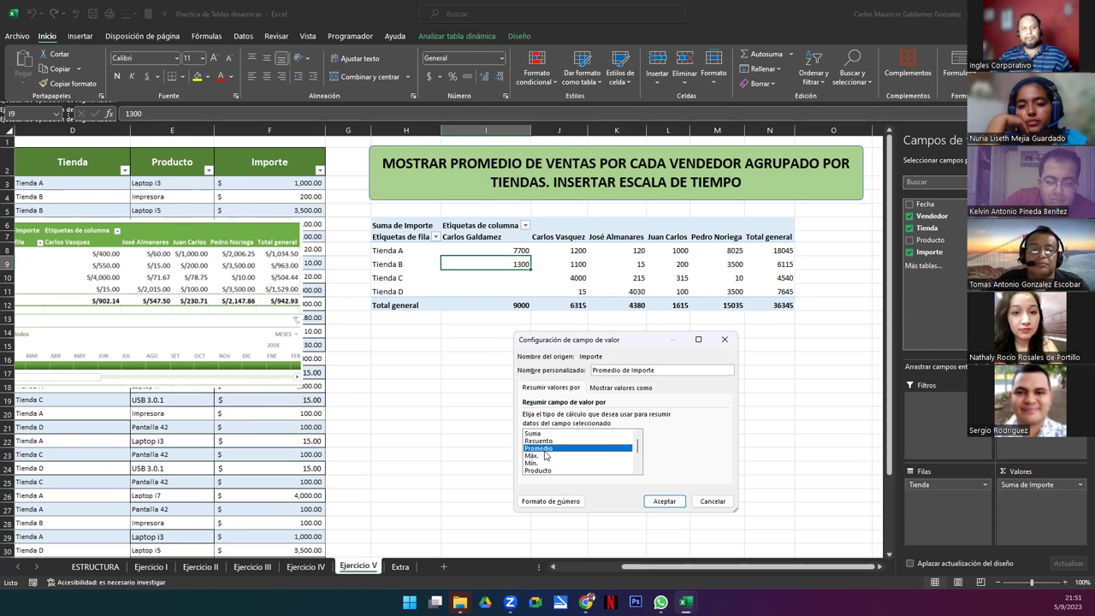
pyautogui.click(662, 504)
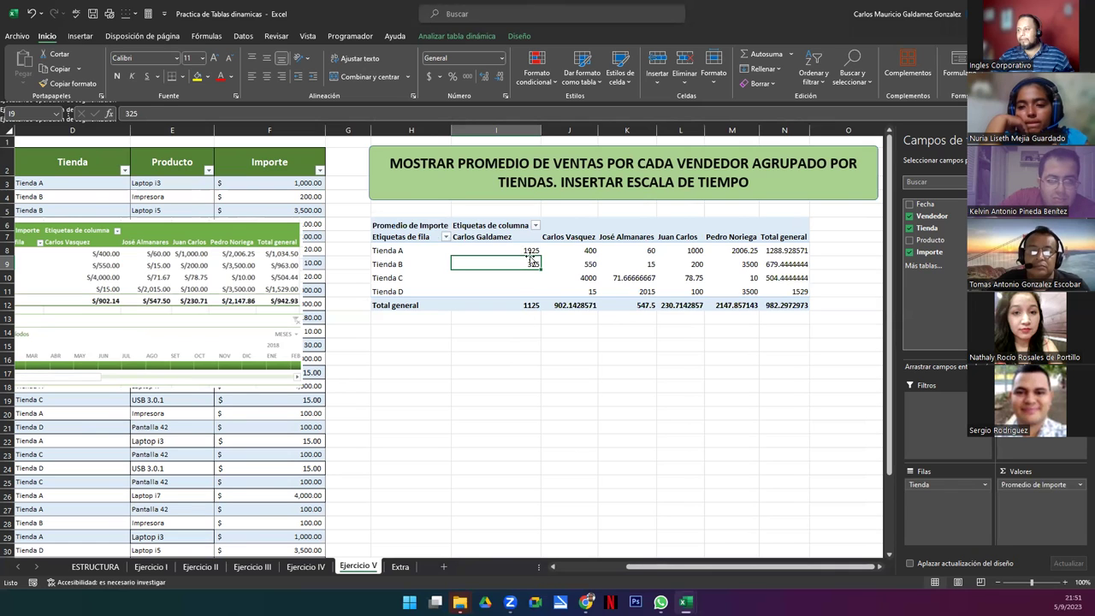
pyautogui.moveTo(517, 250); pyautogui.dragTo(787, 299)
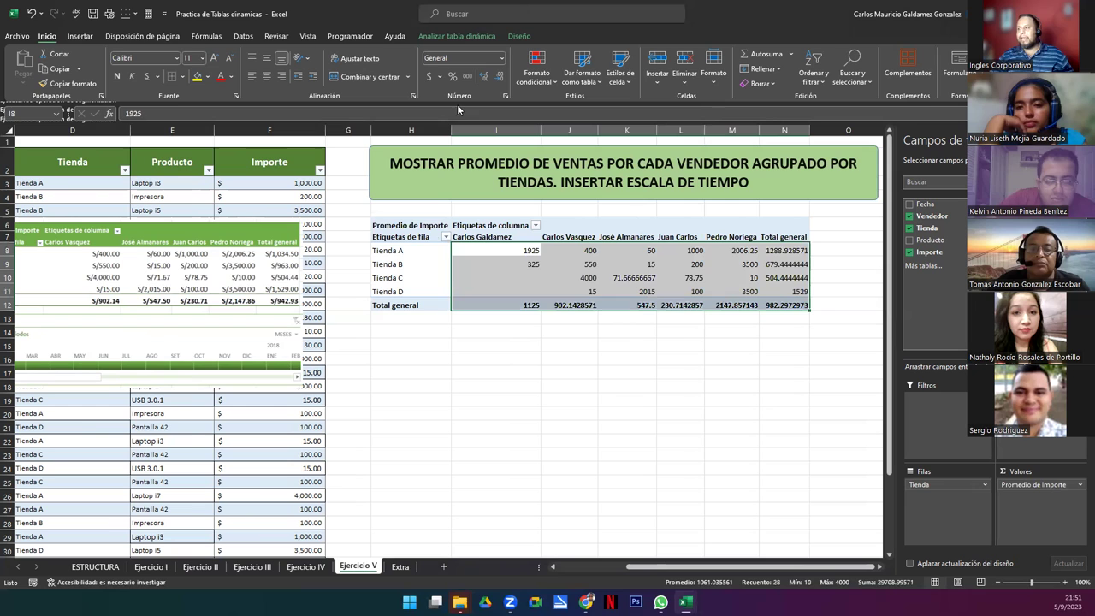
# Apply accounting currency format with two decimals to the pivot's average values.
pyautogui.click(430, 76)
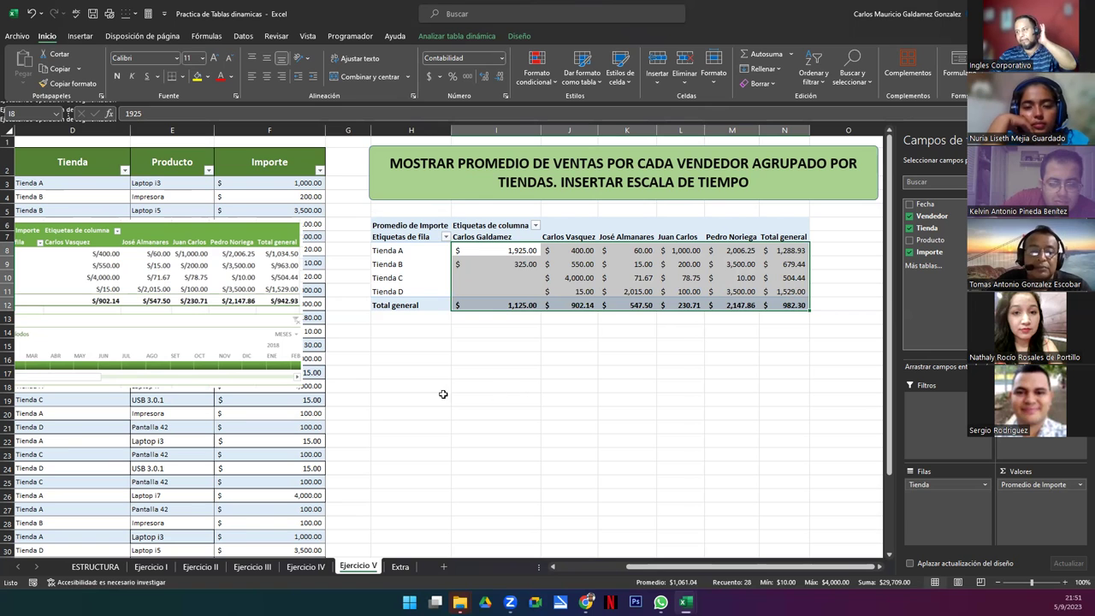
pyautogui.click(554, 567)
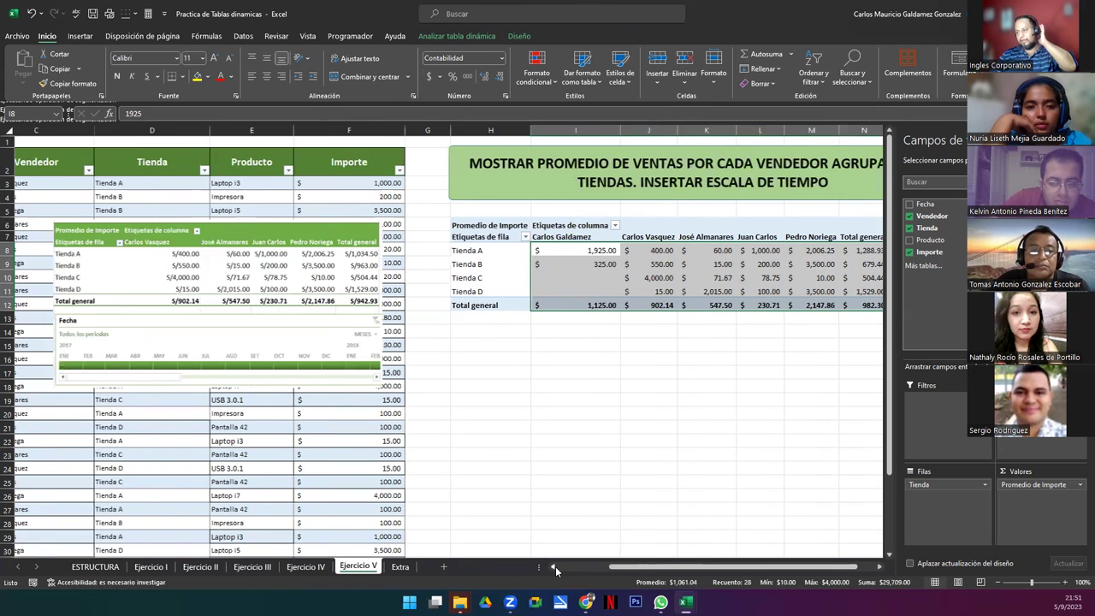
pyautogui.moveTo(598, 567); pyautogui.dragTo(648, 571)
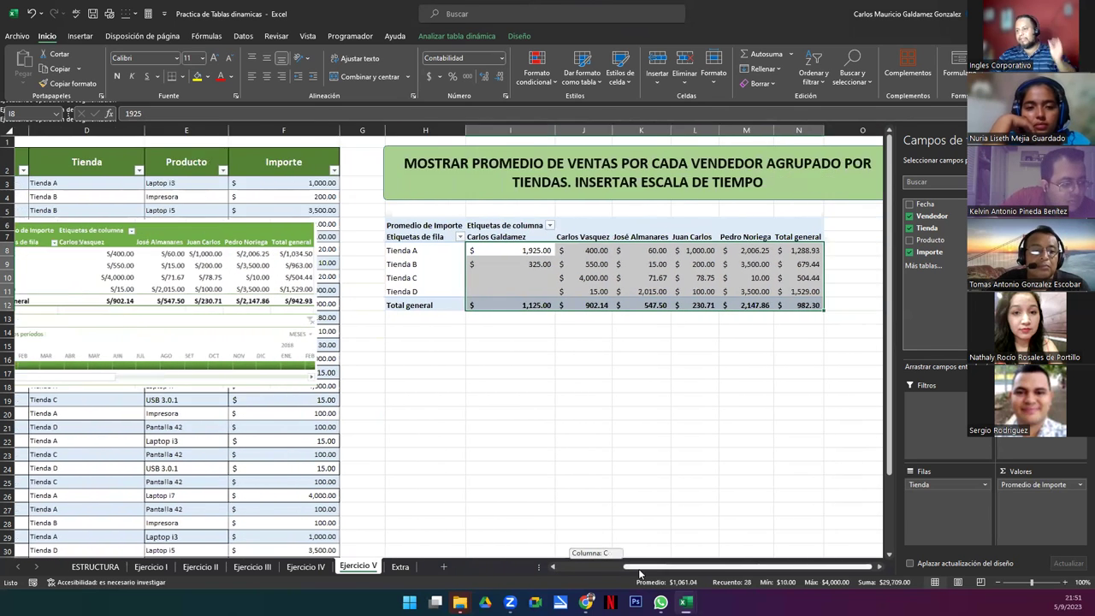
pyautogui.click(580, 305)
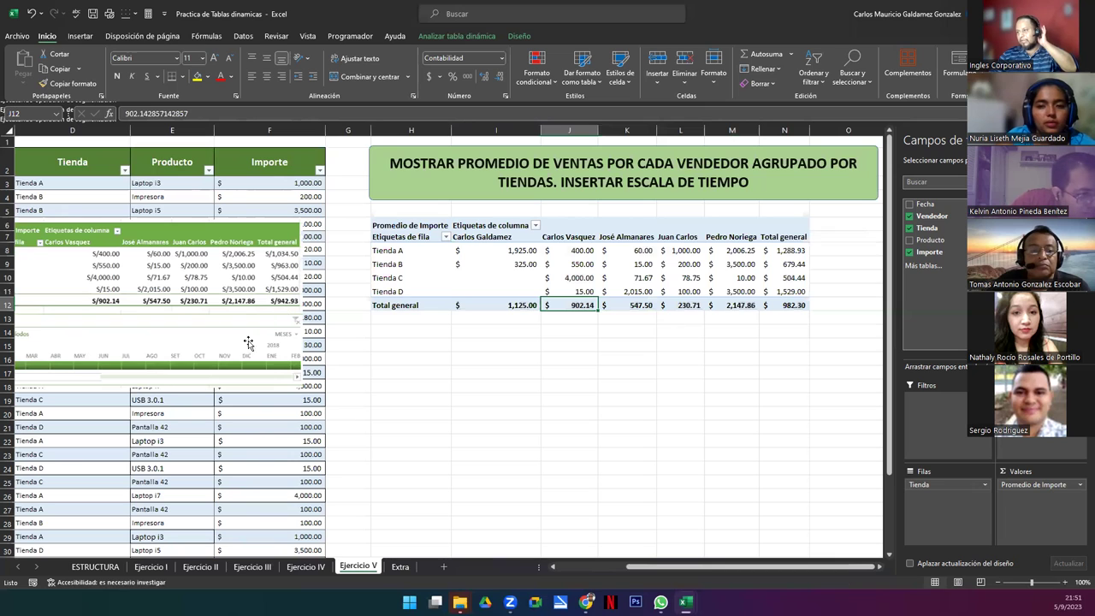
# Review the vendor and store averages, checking the $982.30 overall average.
pyautogui.moveTo(505, 305); pyautogui.dragTo(743, 306)
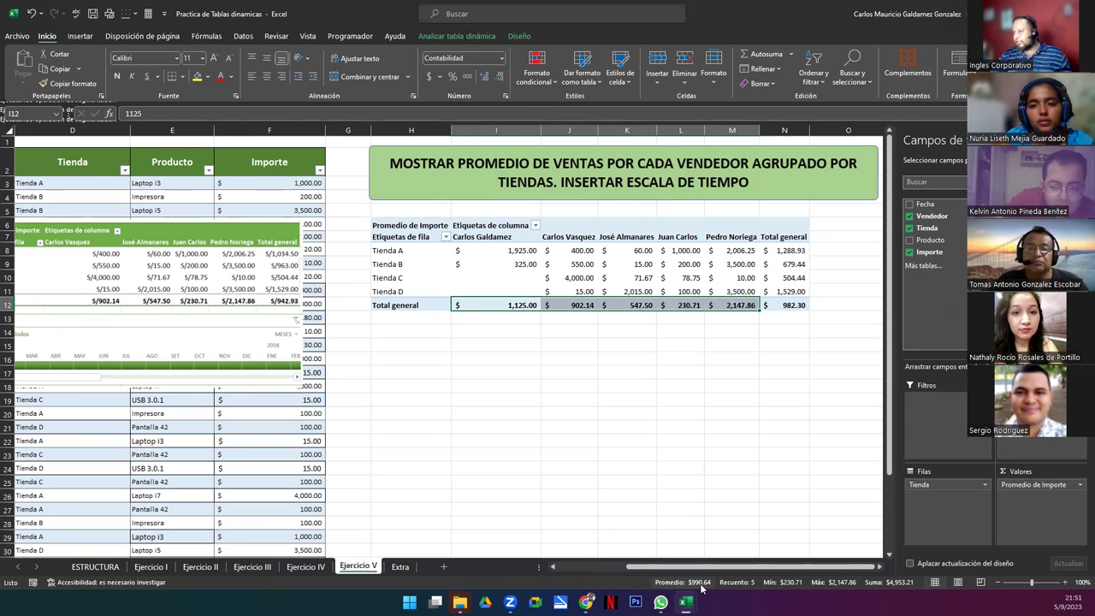
pyautogui.moveTo(786, 249); pyautogui.dragTo(792, 291)
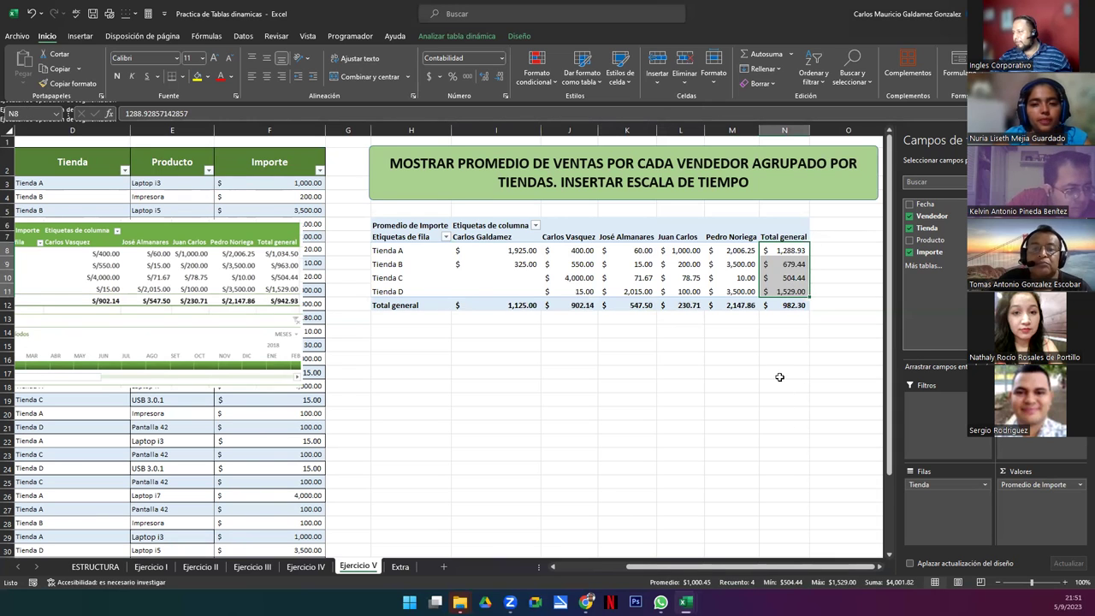
pyautogui.click(786, 305)
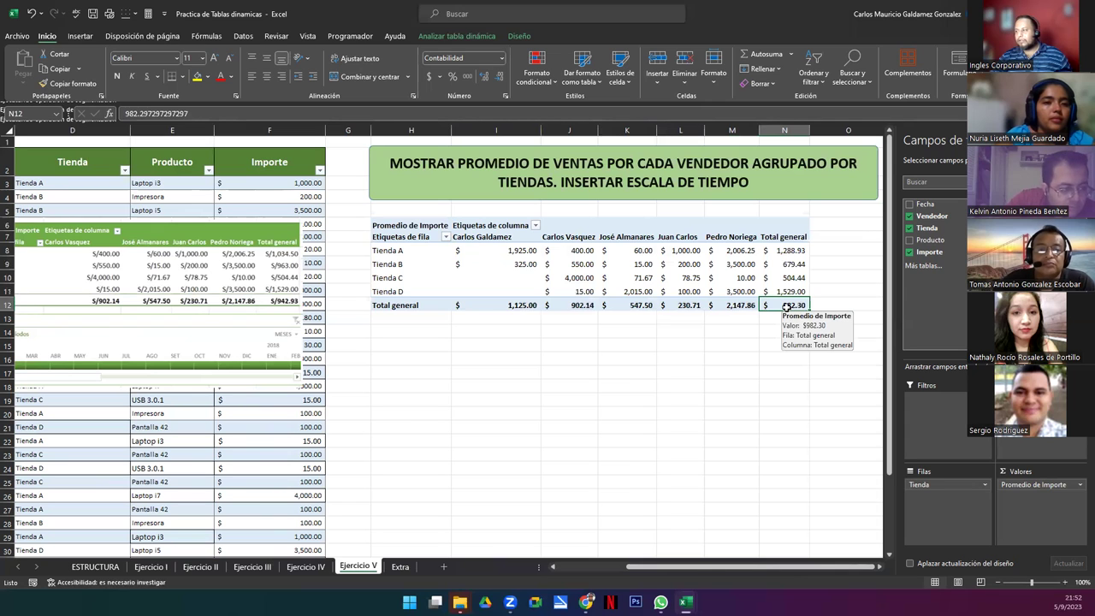
pyautogui.moveTo(774, 251); pyautogui.dragTo(776, 290)
pyautogui.moveTo(508, 250); pyautogui.dragTo(719, 254)
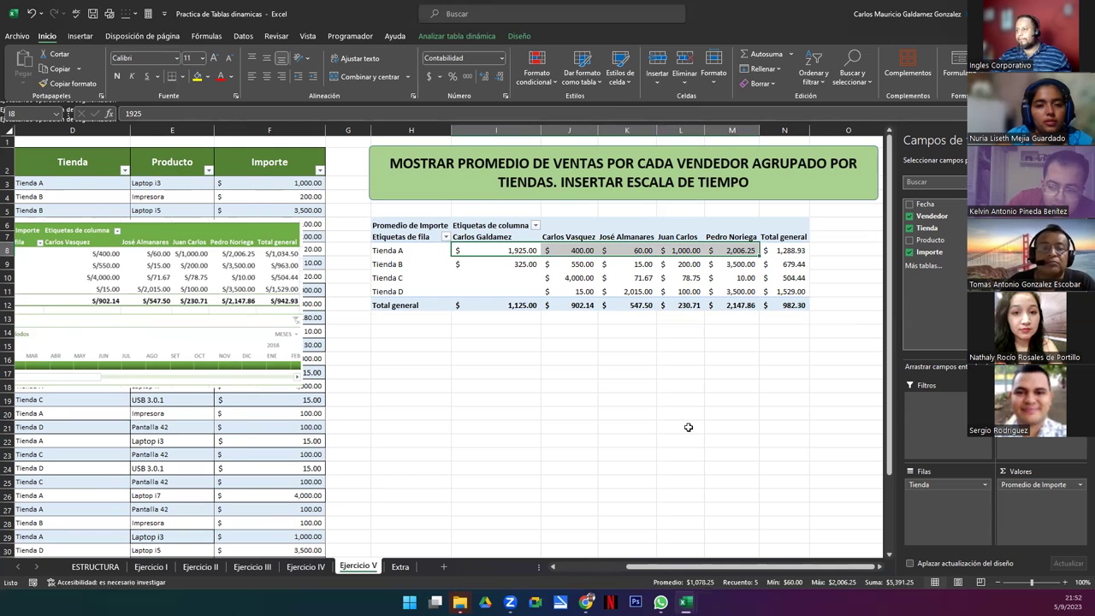
pyautogui.moveTo(497, 251); pyautogui.dragTo(505, 293)
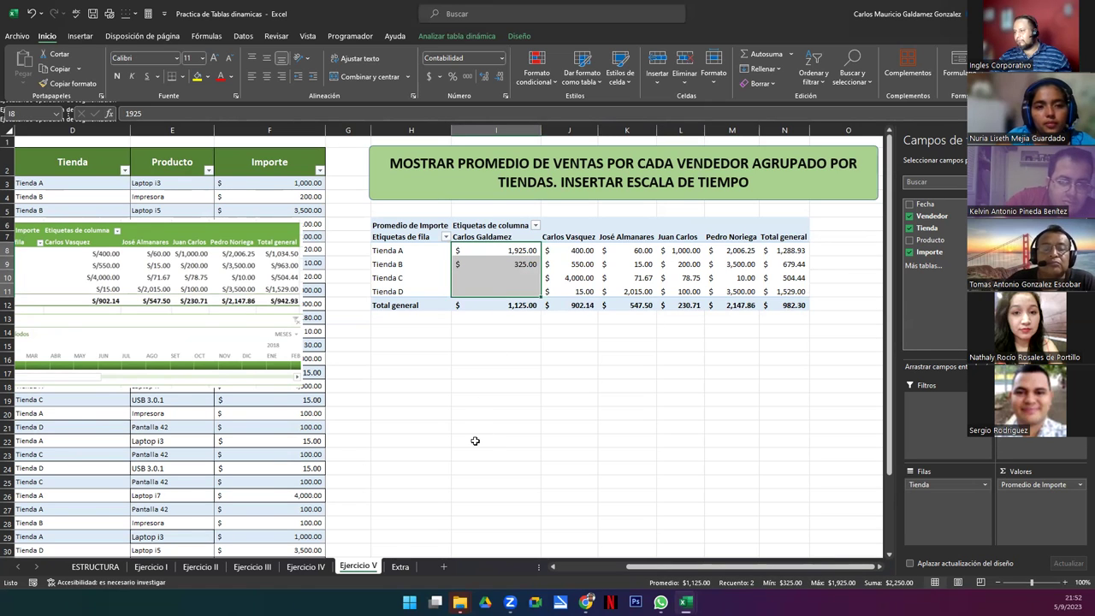
pyautogui.moveTo(567, 251); pyautogui.dragTo(569, 292)
pyautogui.moveTo(605, 250); pyautogui.dragTo(623, 285)
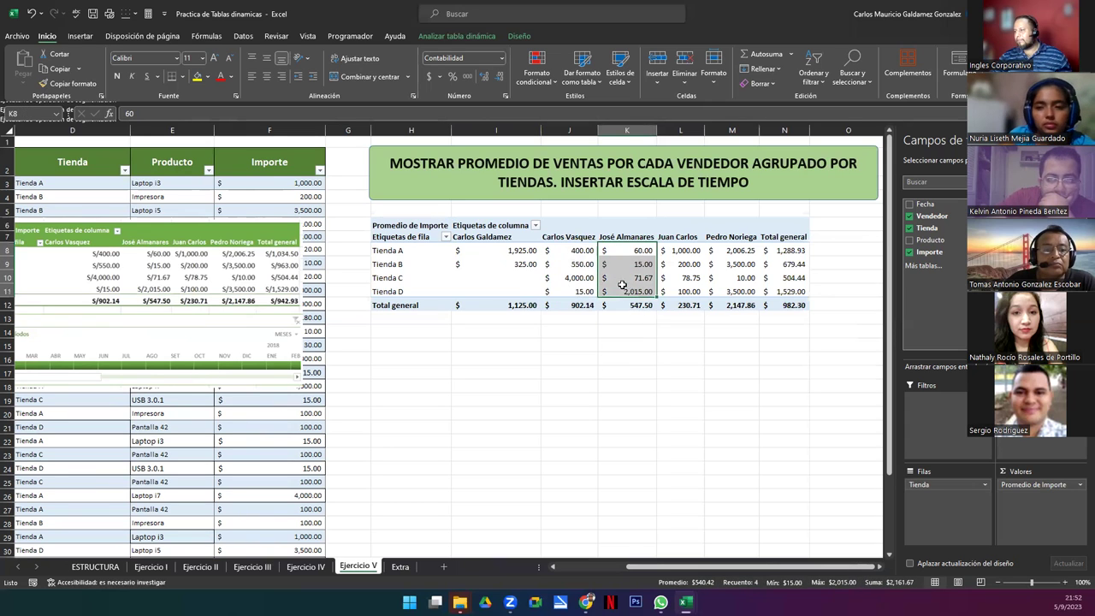
pyautogui.click(708, 263)
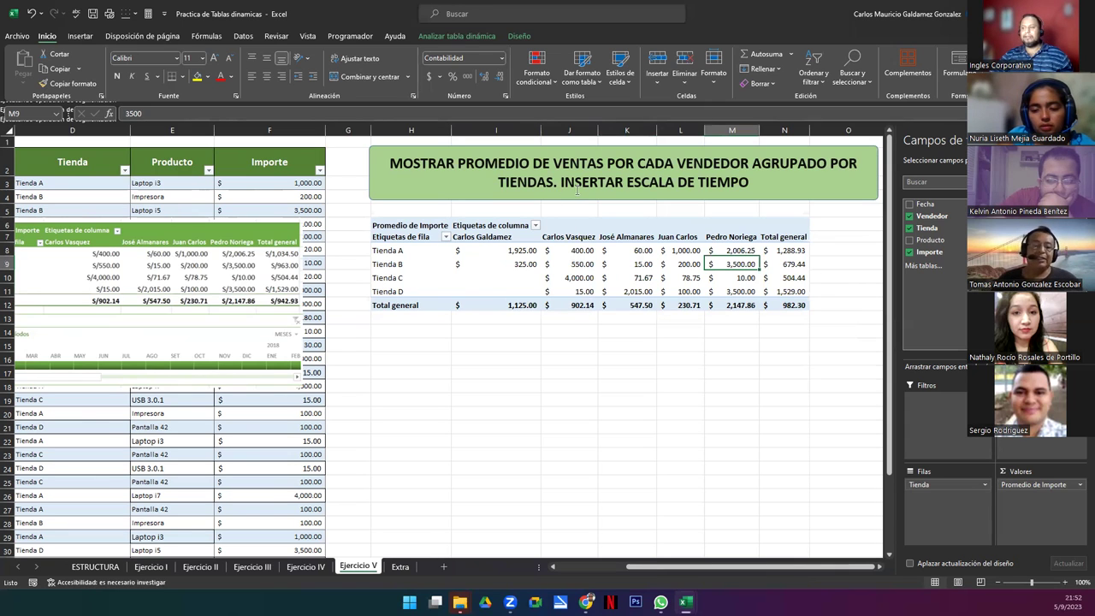
pyautogui.click(881, 567)
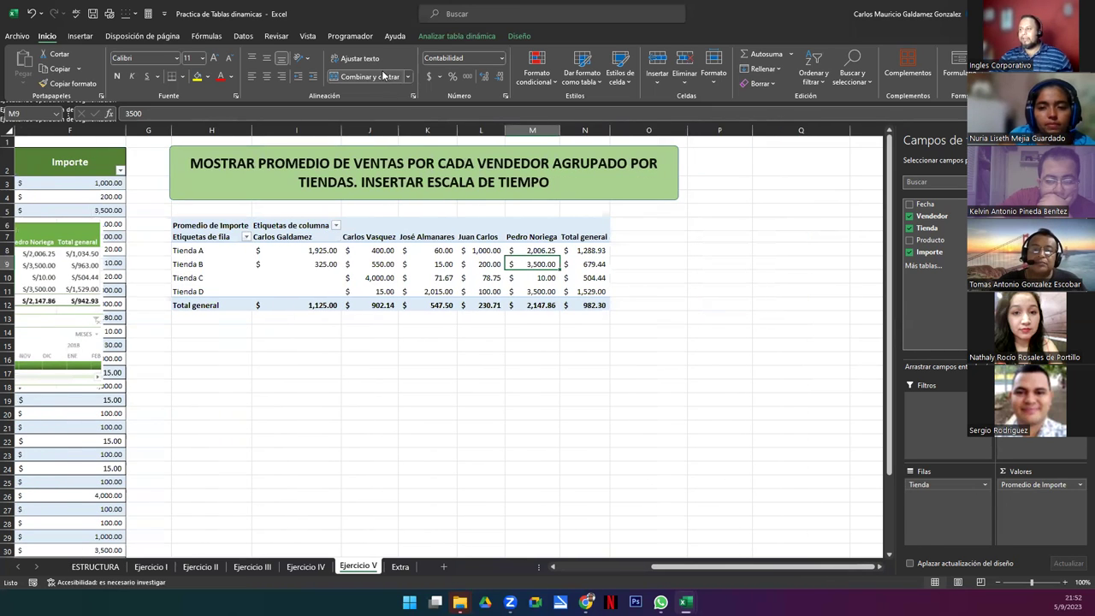
pyautogui.click(445, 38)
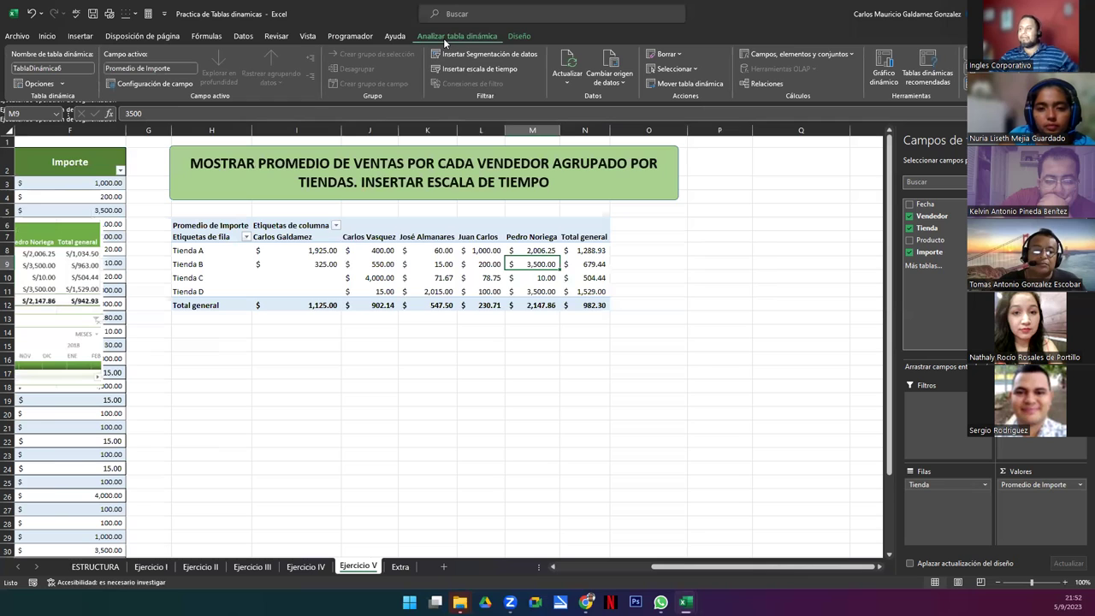
# Start inserting a timeline on the pivot, with Fecha offered as the date field.
pyautogui.click(507, 72)
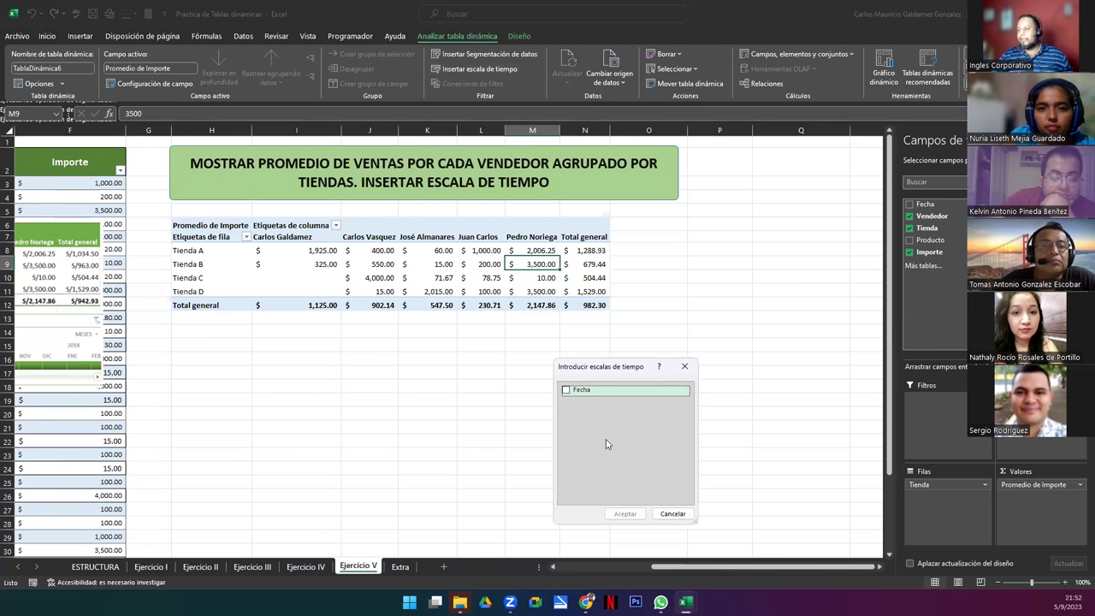
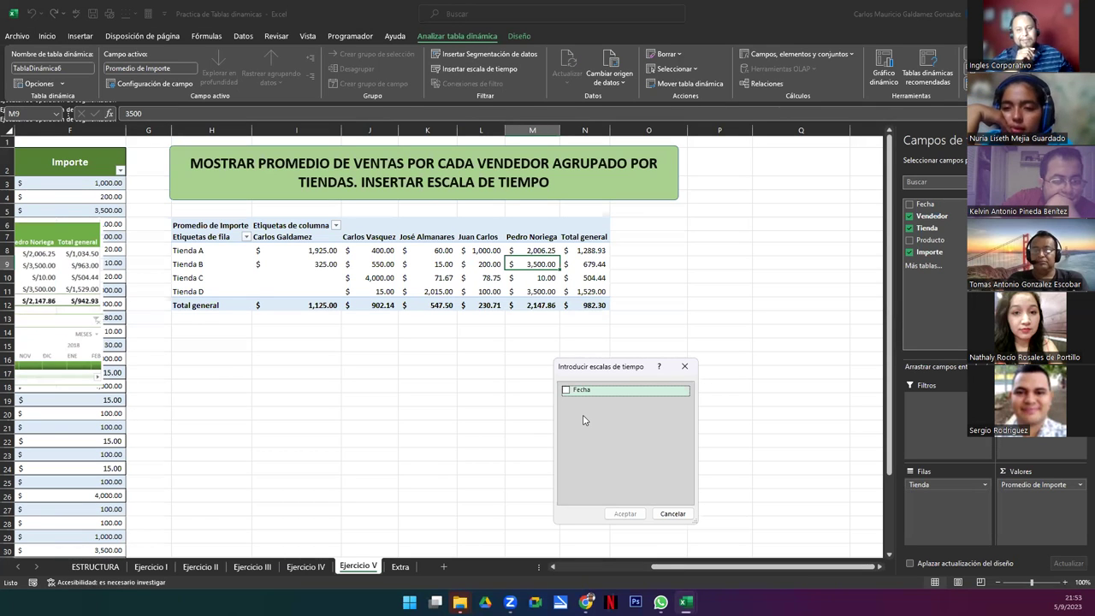
# Choose Fecha in the Insert Timelines dialog and confirm to add its timeline.
pyautogui.click(568, 390)
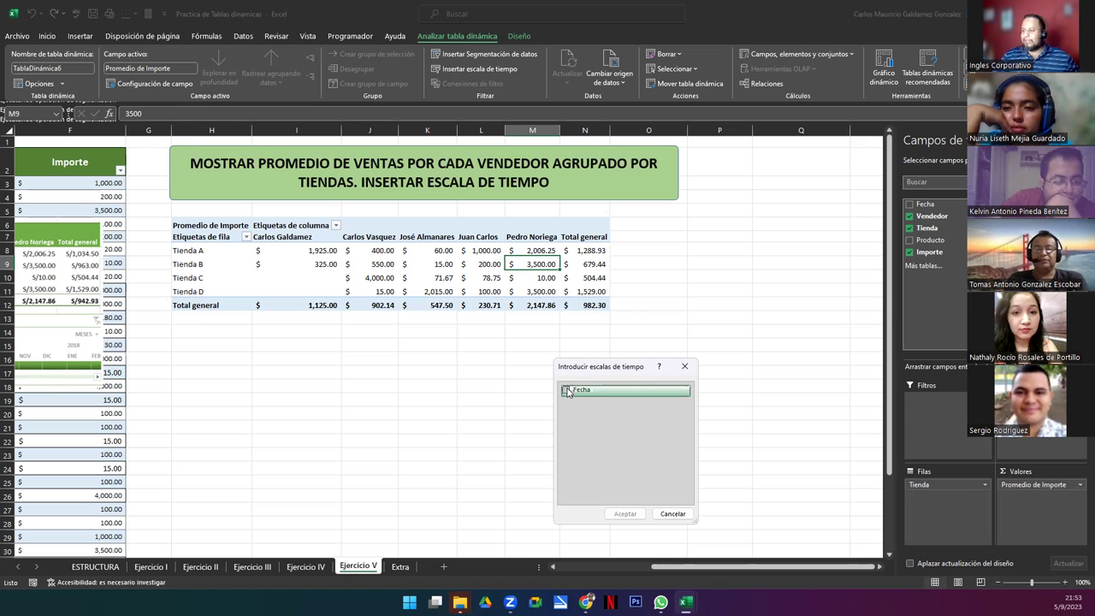
pyautogui.click(625, 514)
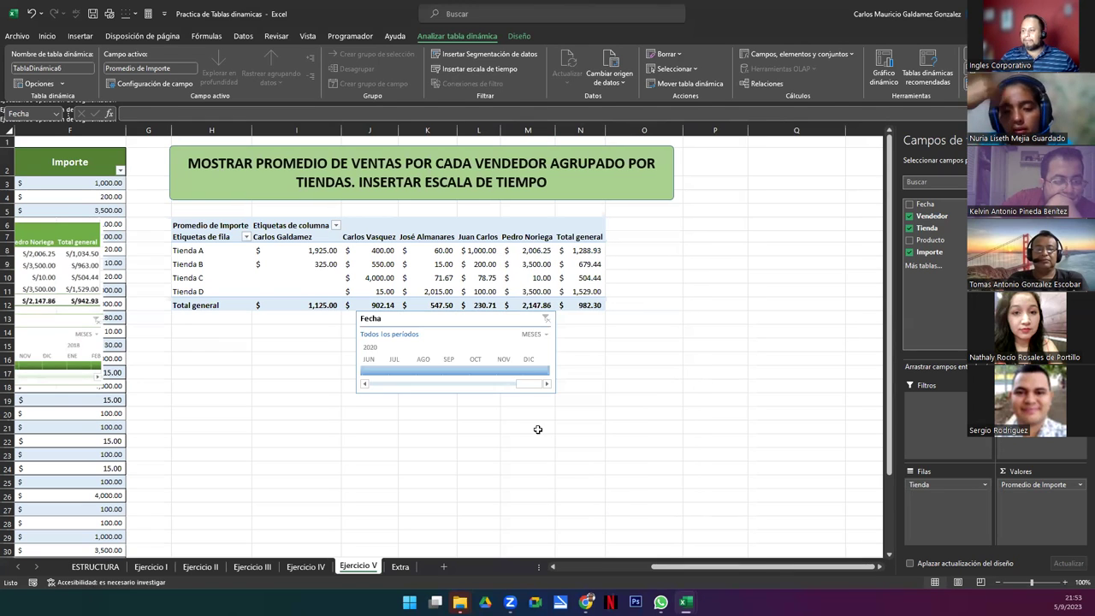
# Place the Fecha timeline beneath the pivot table and widen it.
pyautogui.moveTo(414, 334); pyautogui.dragTo(248, 343)
pyautogui.moveTo(371, 374); pyautogui.dragTo(604, 382)
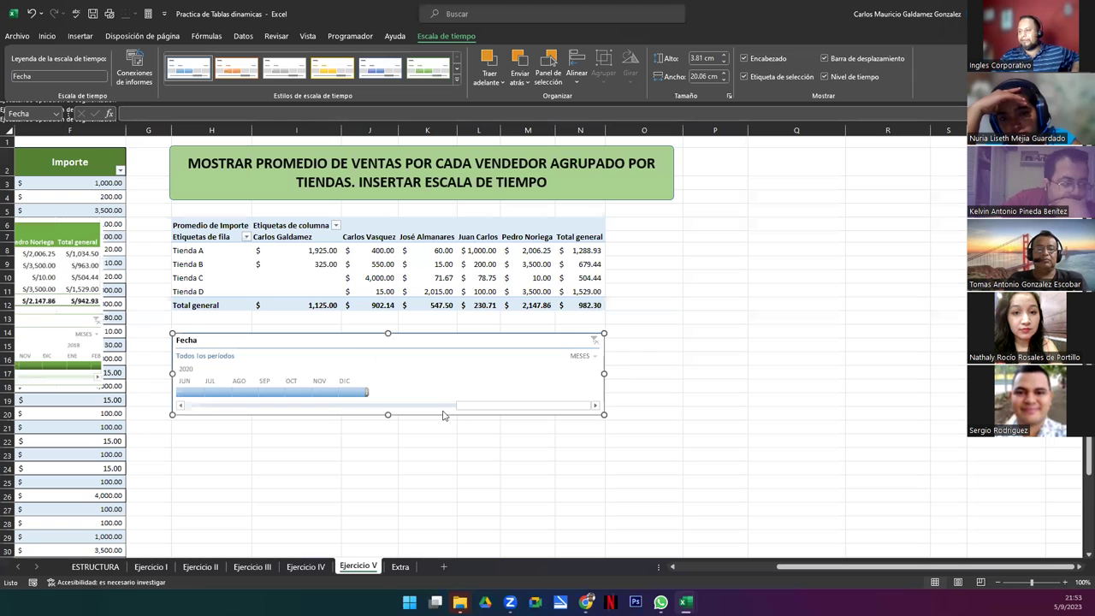
pyautogui.click(373, 409)
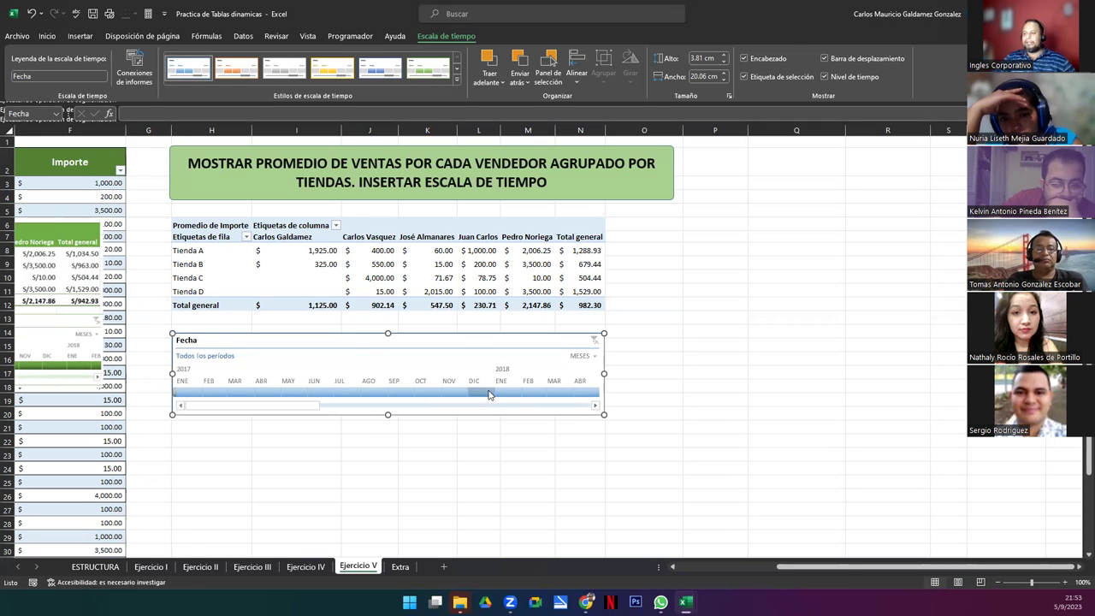
# Filter the timeline to all of 2017, then to January–December 2018.
pyautogui.click(190, 394)
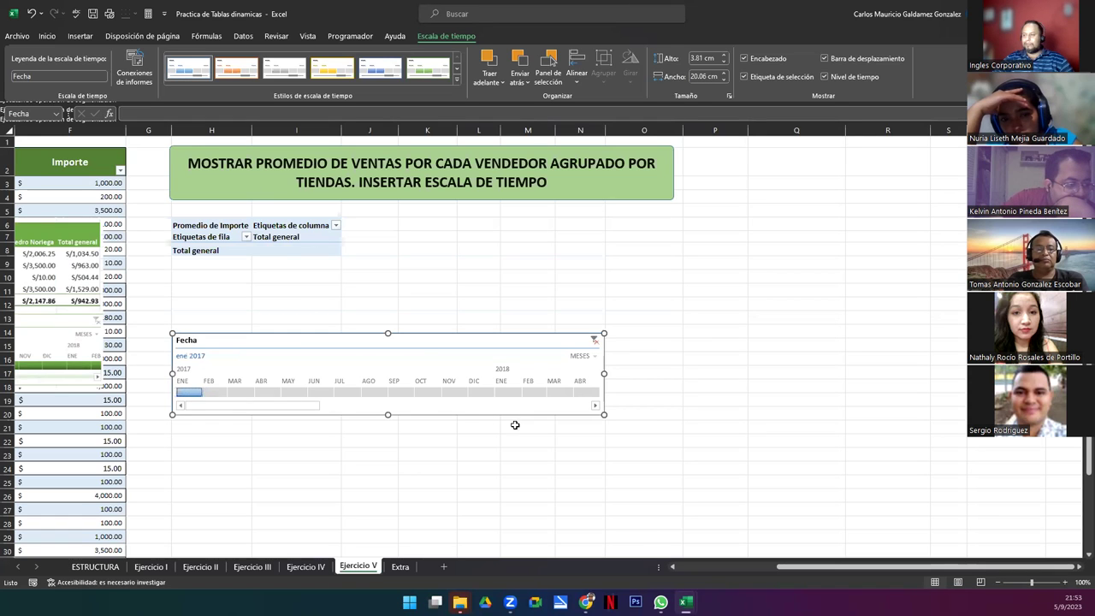
pyautogui.keyDown('shift'); pyautogui.click(474, 392); pyautogui.keyUp('shift')
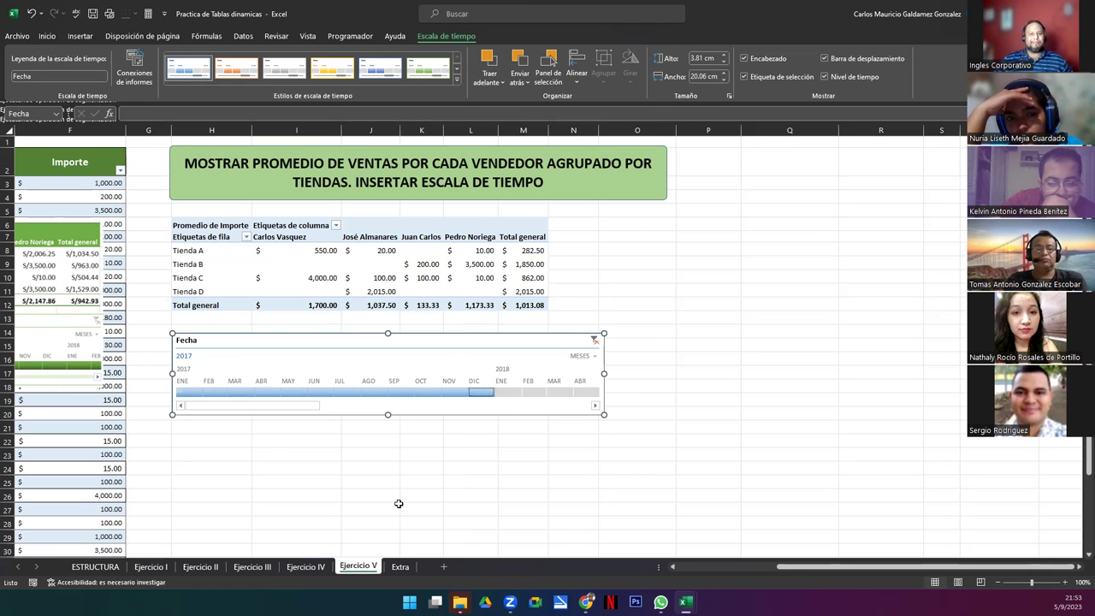
pyautogui.click(596, 406)
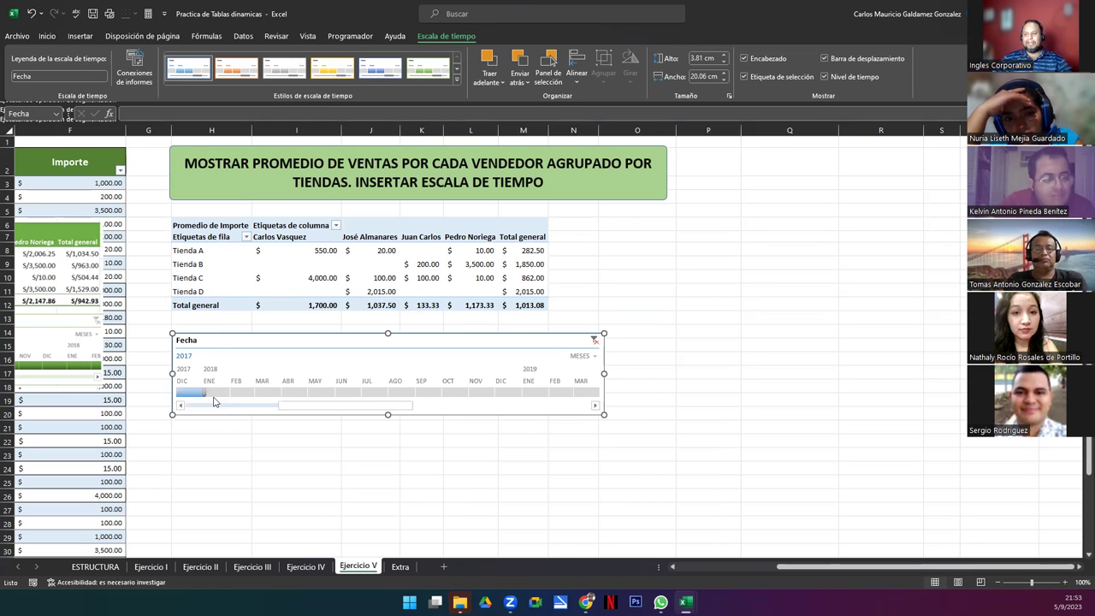
pyautogui.click(214, 391)
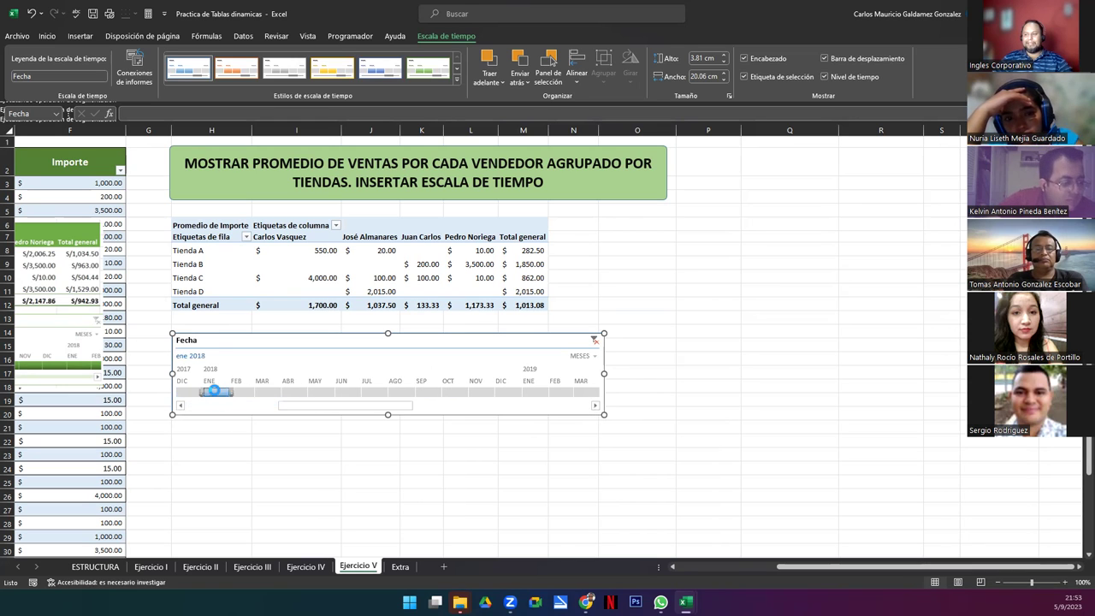
pyautogui.keyDown('shift'); pyautogui.click(508, 392); pyautogui.keyUp('shift')
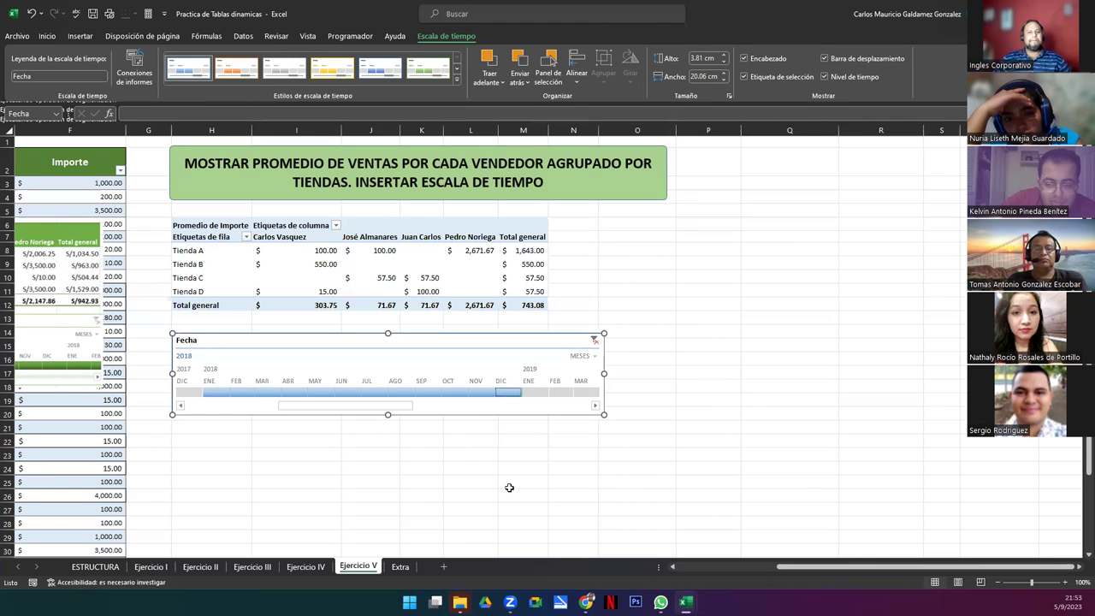
pyautogui.click(594, 406)
pyautogui.moveTo(594, 406); pyautogui.dragTo(594, 406)
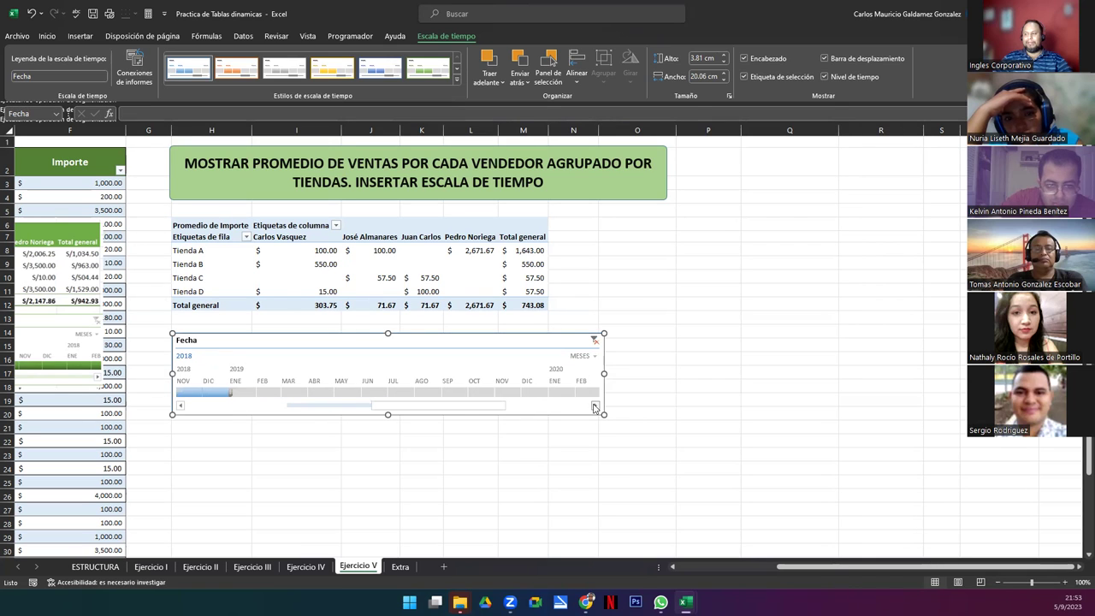
# Filter the timeline to all of 2019, then to all of 2020.
pyautogui.click(242, 392)
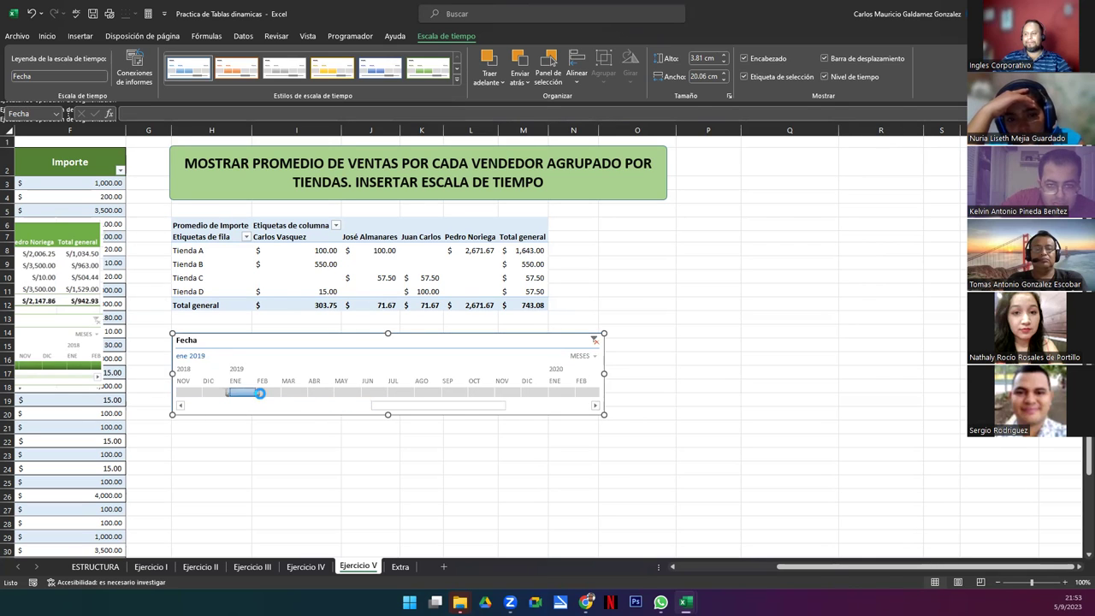
pyautogui.keyDown('shift'); pyautogui.click(540, 395); pyautogui.keyUp('shift')
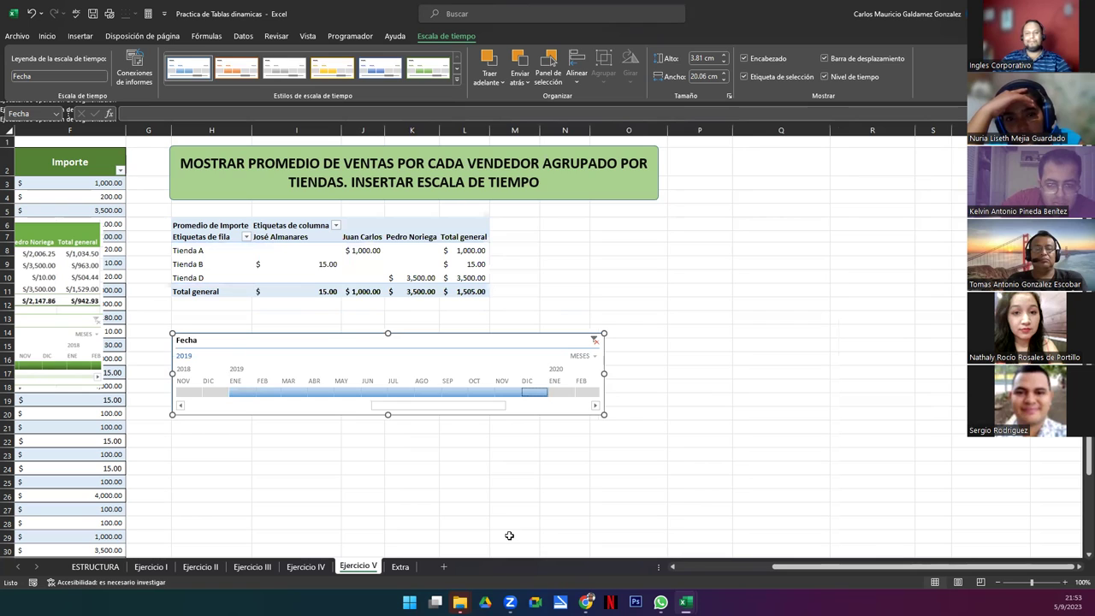
pyautogui.click(596, 406)
pyautogui.click(595, 405)
pyautogui.click(595, 406)
pyautogui.click(595, 405)
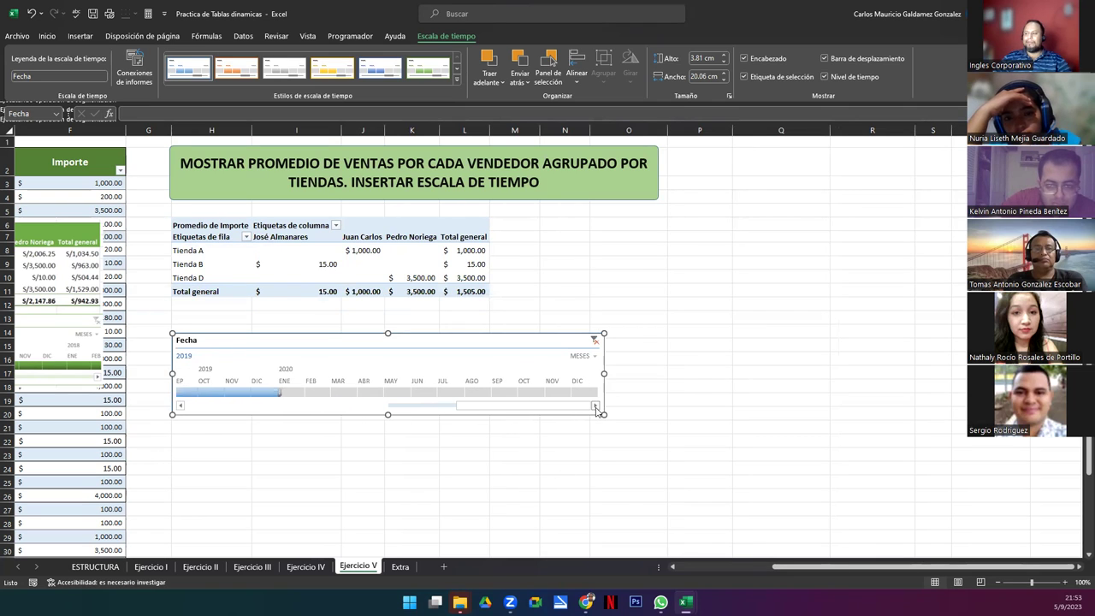
pyautogui.click(291, 392)
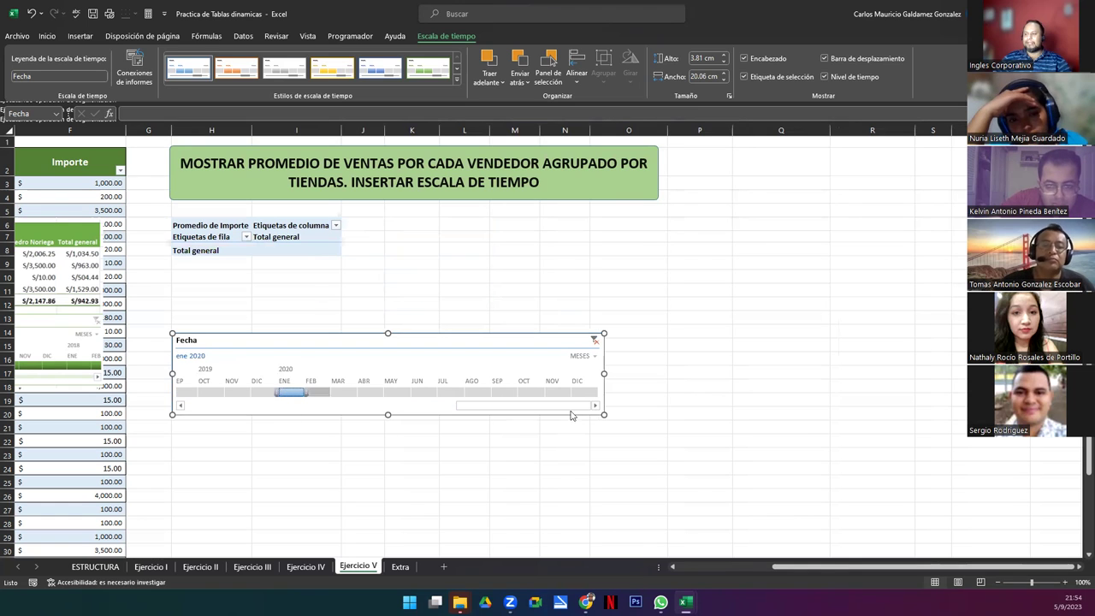
pyautogui.keyDown('shift'); pyautogui.click(585, 393); pyautogui.keyUp('shift')
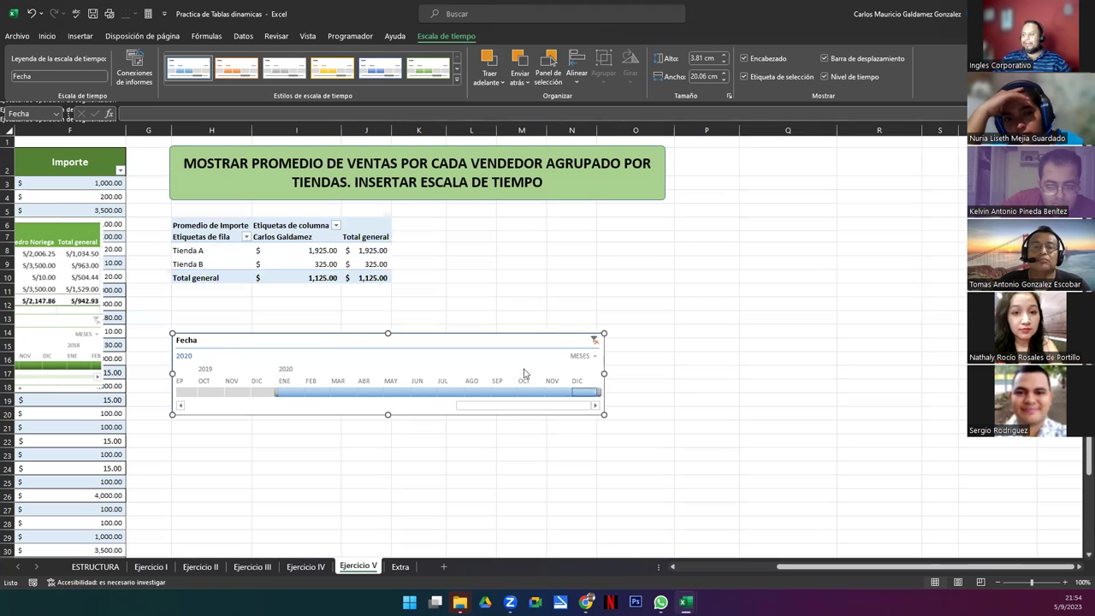
pyautogui.click(579, 355)
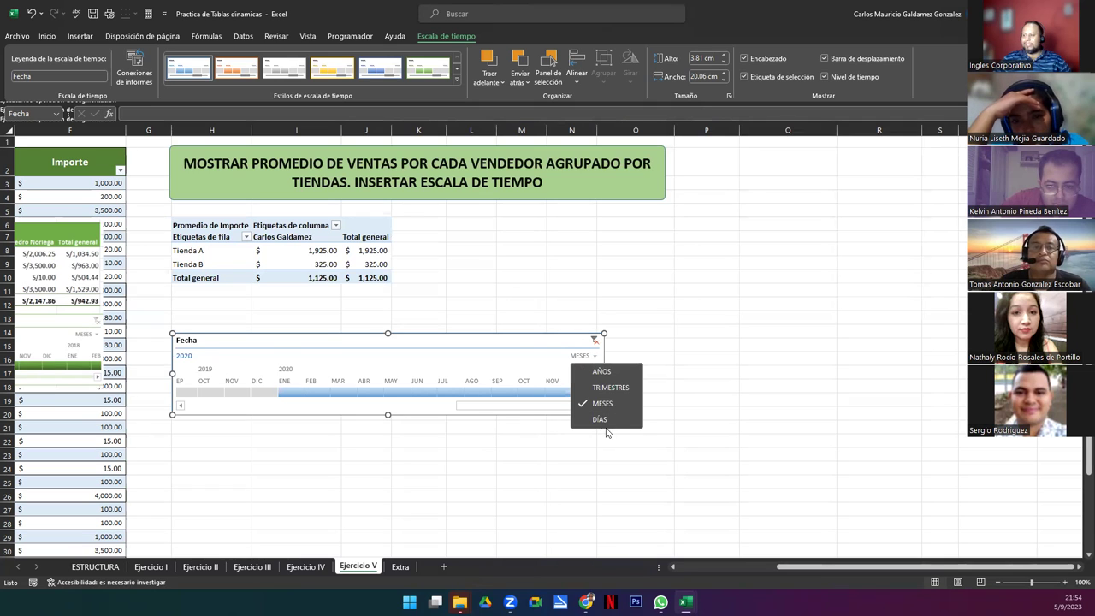
# Show the timeline by years and filter successively to 2017, 2018, 2019 and 2020.
pyautogui.click(601, 371)
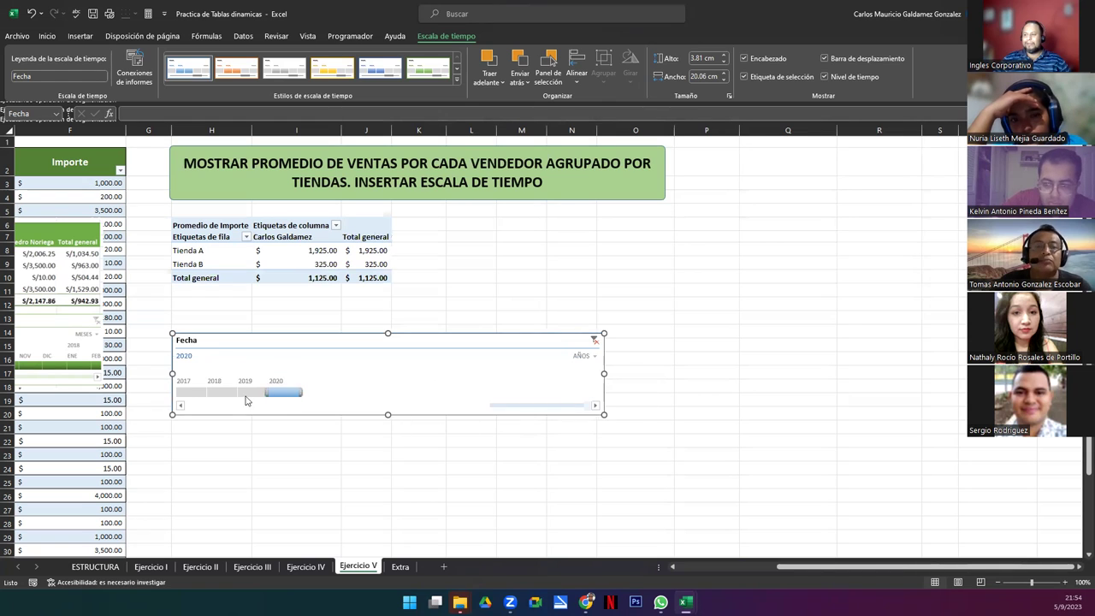
pyautogui.click(181, 391)
pyautogui.moveTo(190, 394); pyautogui.dragTo(229, 395)
pyautogui.click(256, 396)
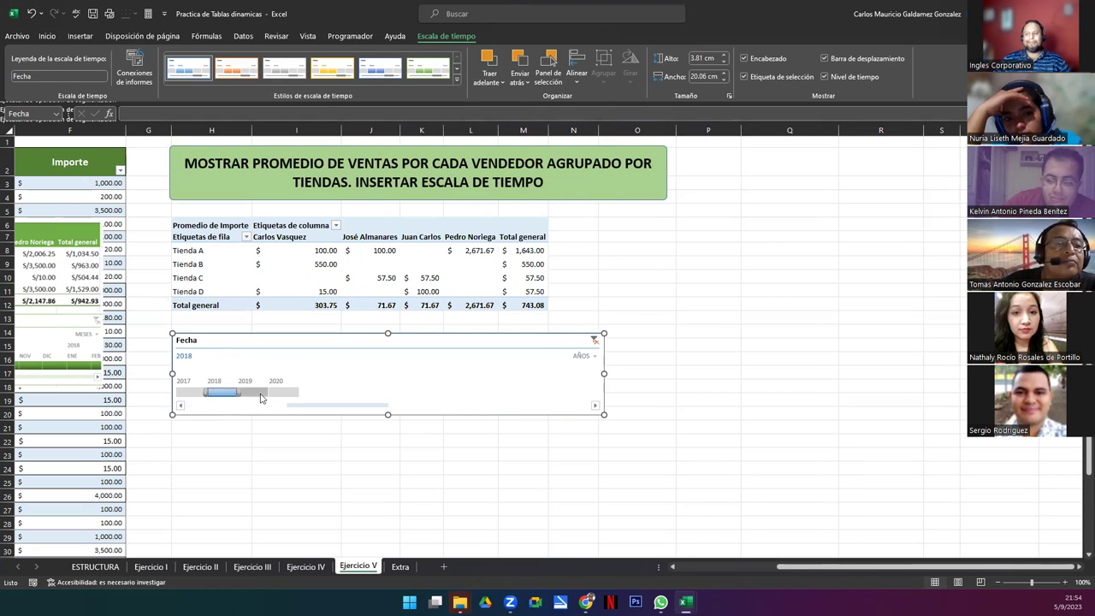
pyautogui.click(285, 393)
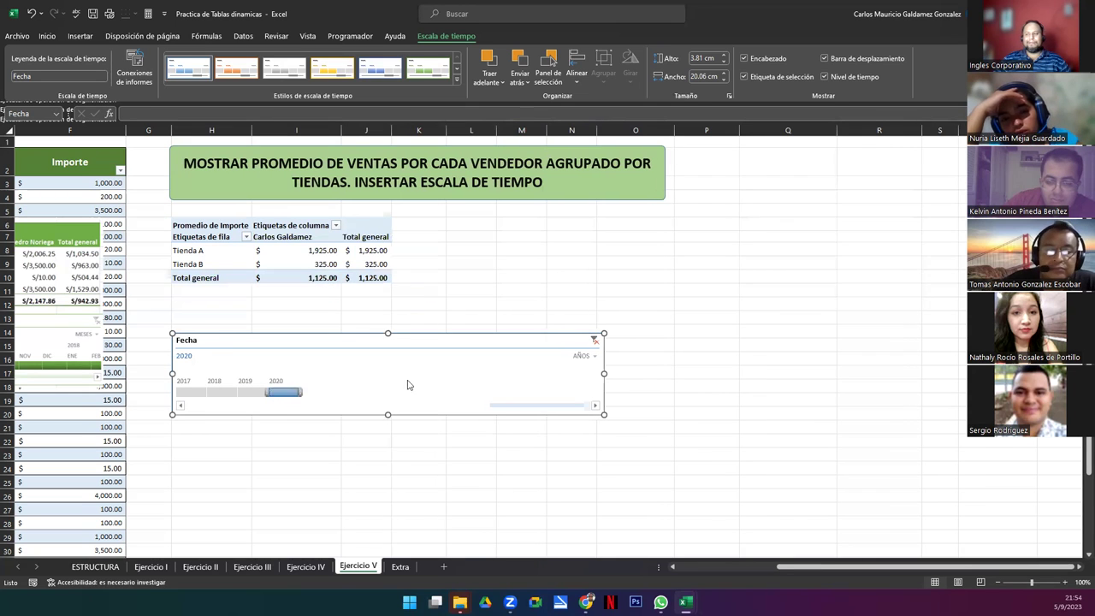
# Switch the timeline to quarters and step through 1T 2017 to 4T 2018.
pyautogui.click(590, 356)
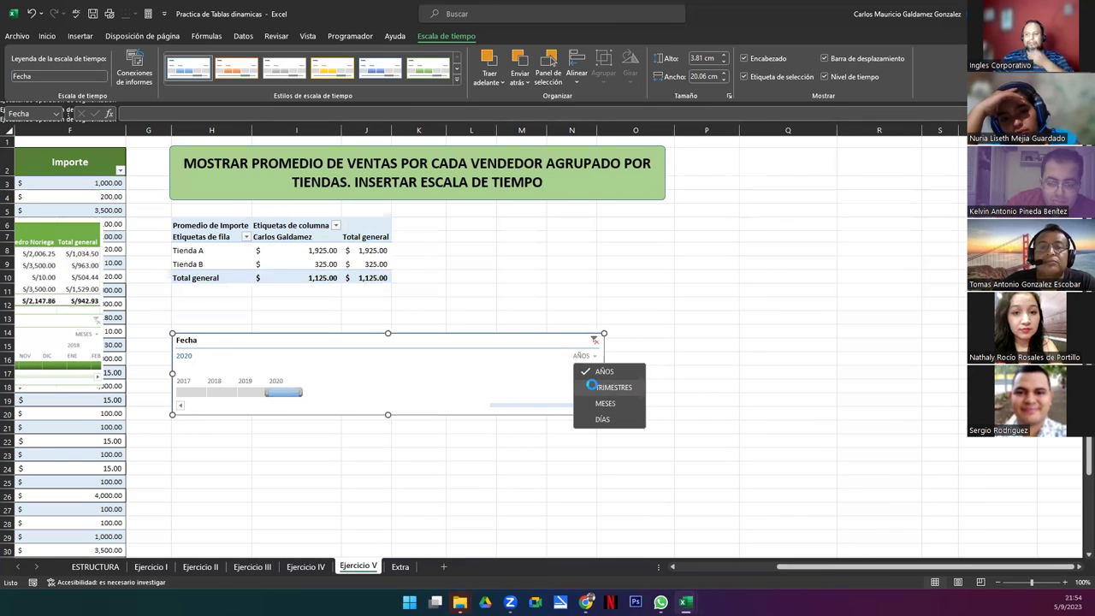
pyautogui.click(595, 386)
pyautogui.click(182, 393)
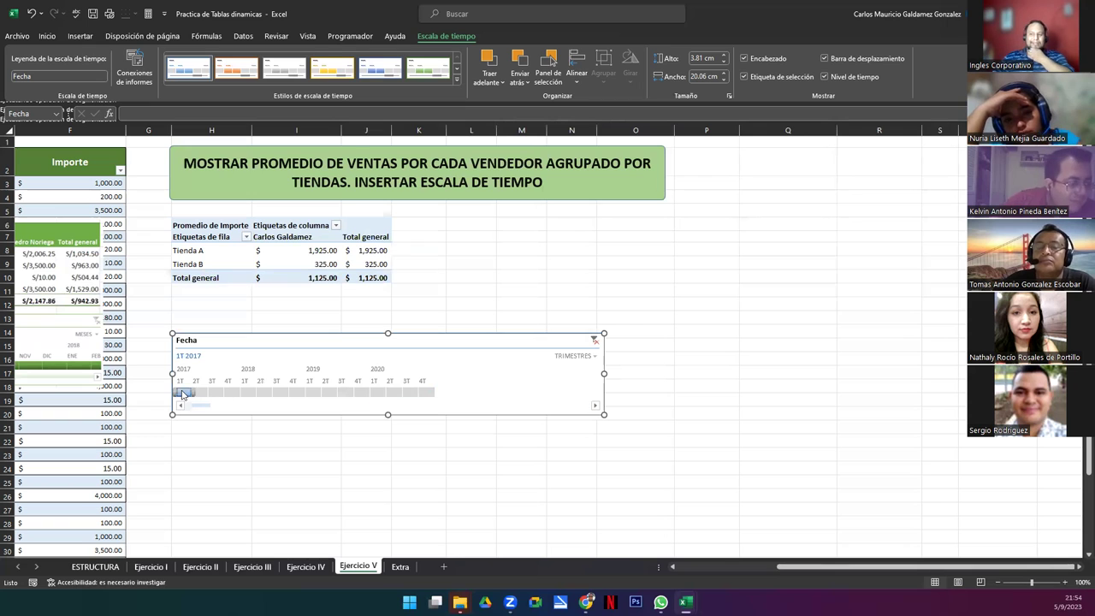
pyautogui.click(200, 394)
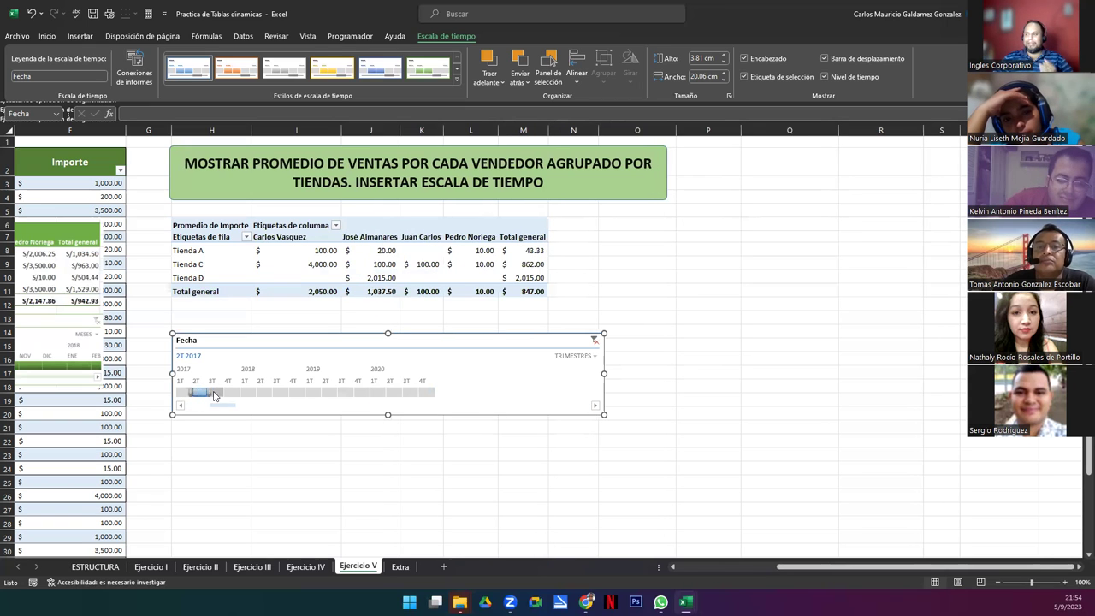
pyautogui.click(214, 392)
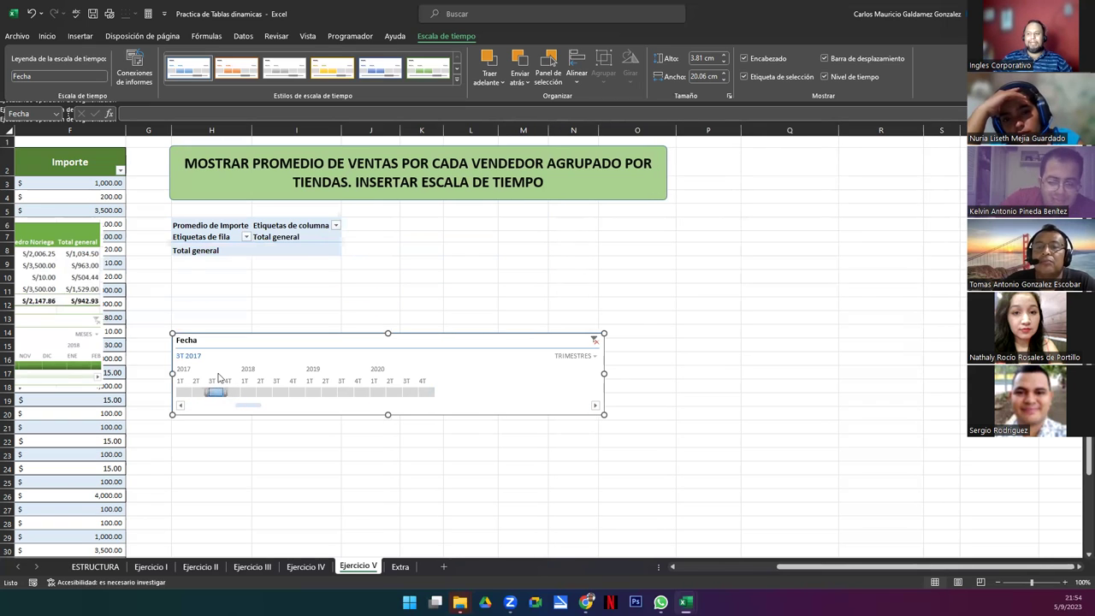
pyautogui.click(232, 392)
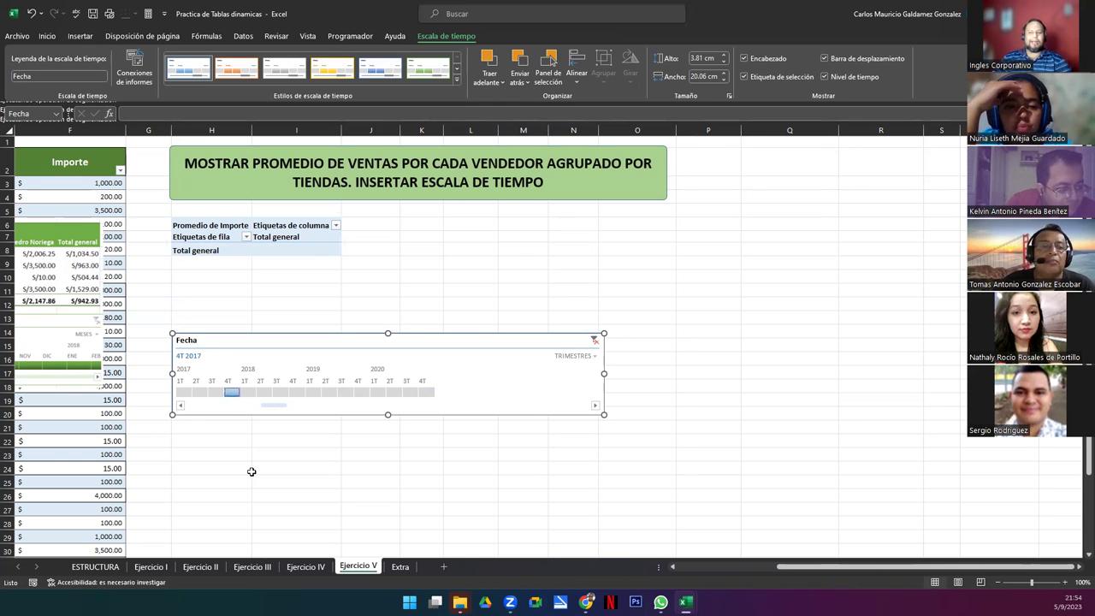
pyautogui.click(250, 393)
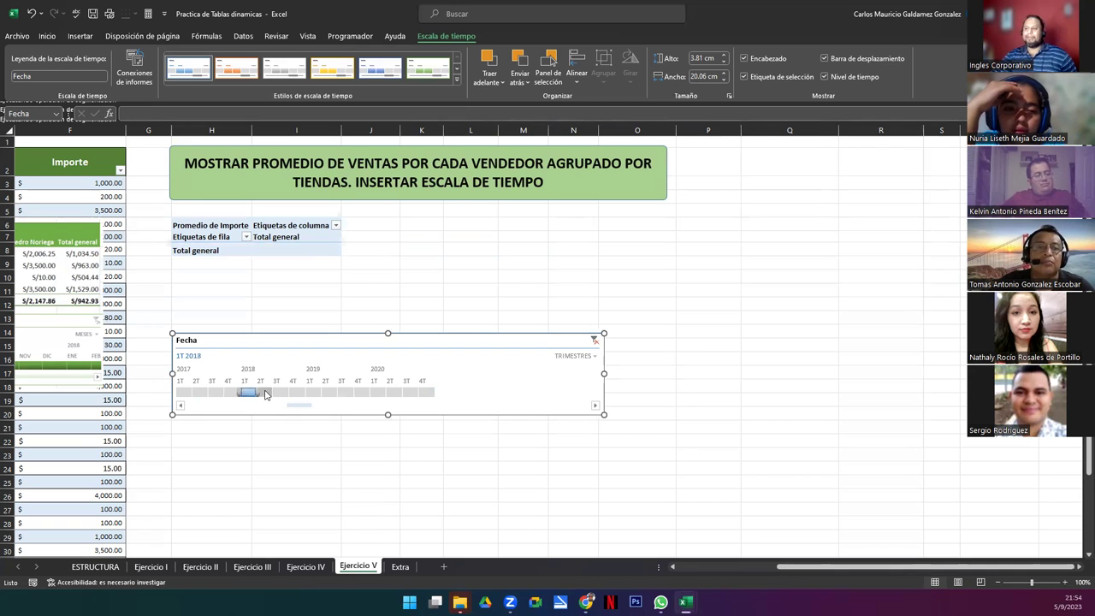
pyautogui.click(265, 392)
pyautogui.click(279, 393)
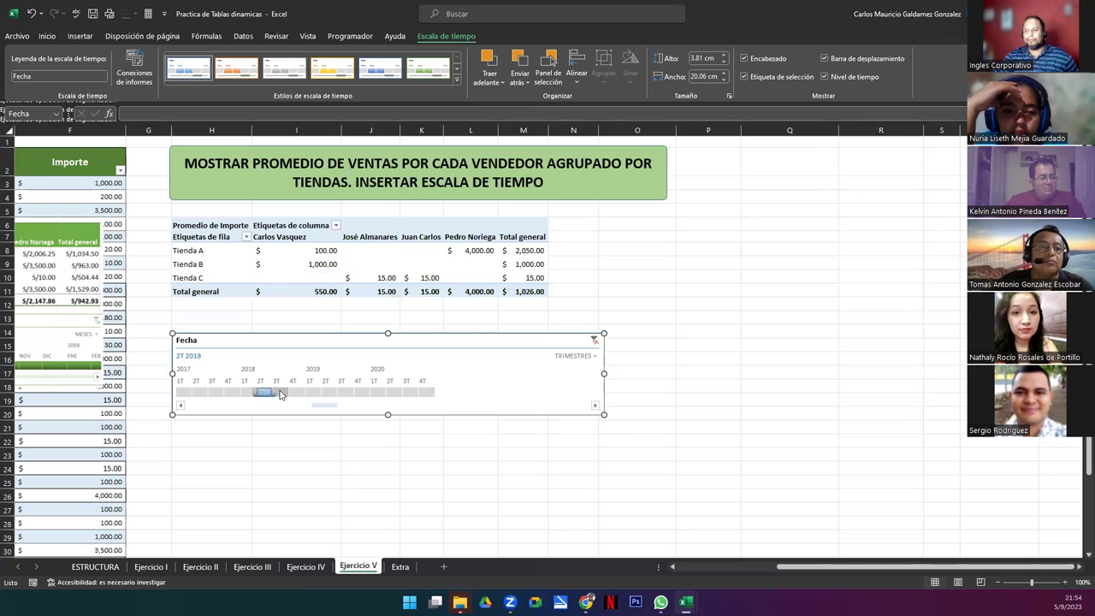
pyautogui.click(297, 393)
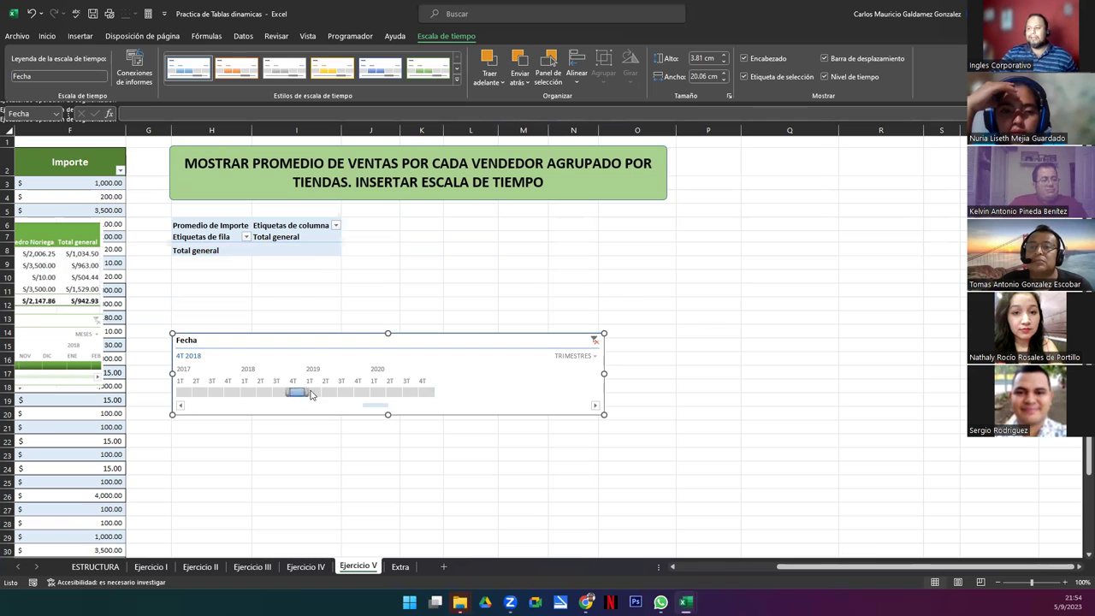
# Continue filtering quarter by quarter from 1T 2019 through 4T 2020.
pyautogui.click(315, 393)
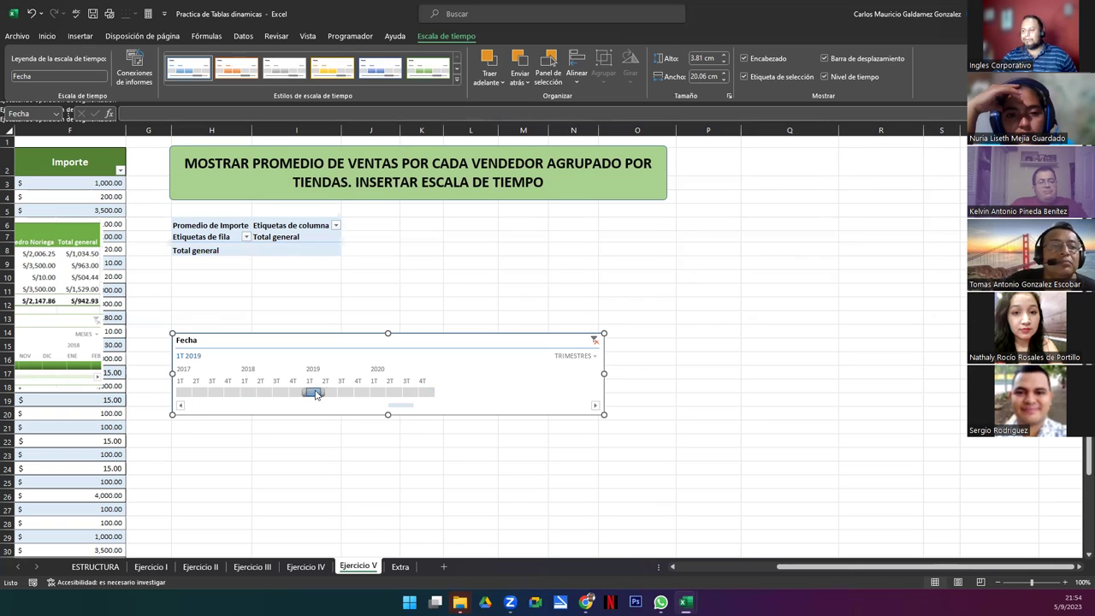
pyautogui.click(332, 394)
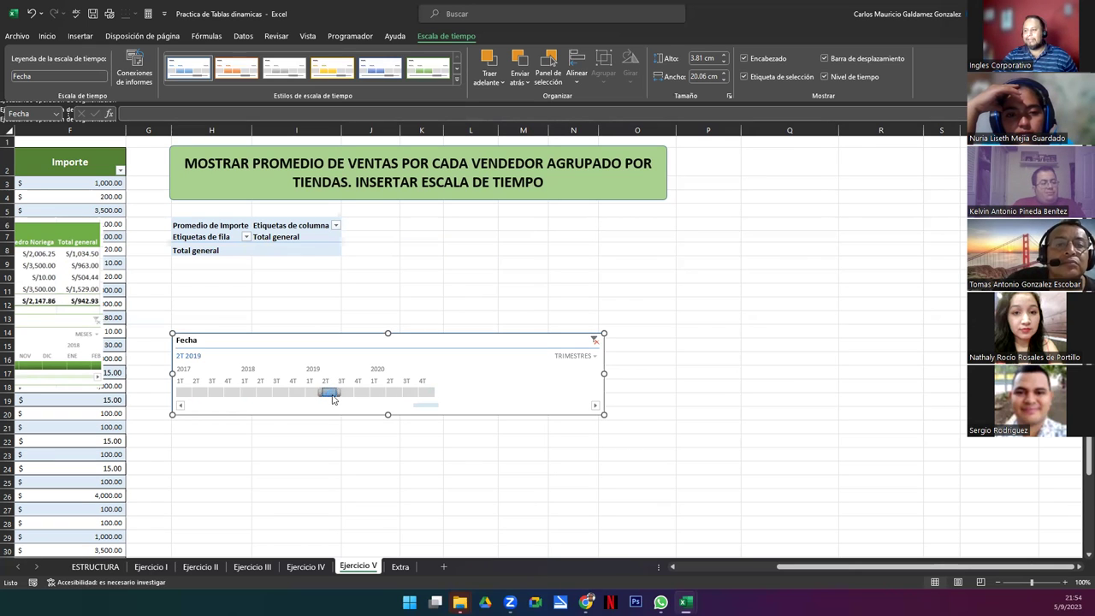
pyautogui.click(346, 393)
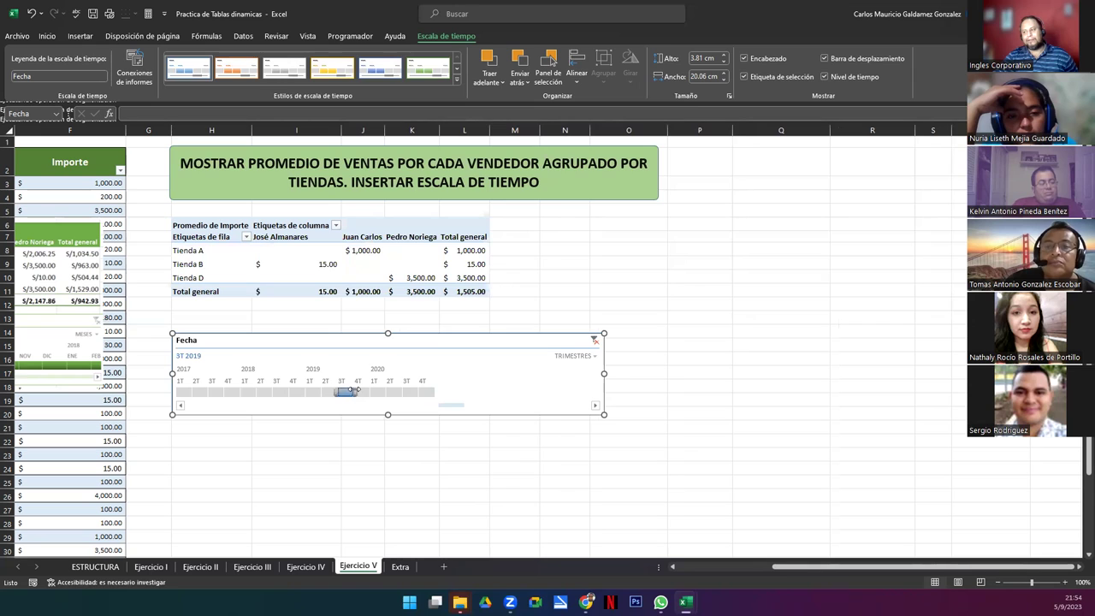
pyautogui.click(363, 393)
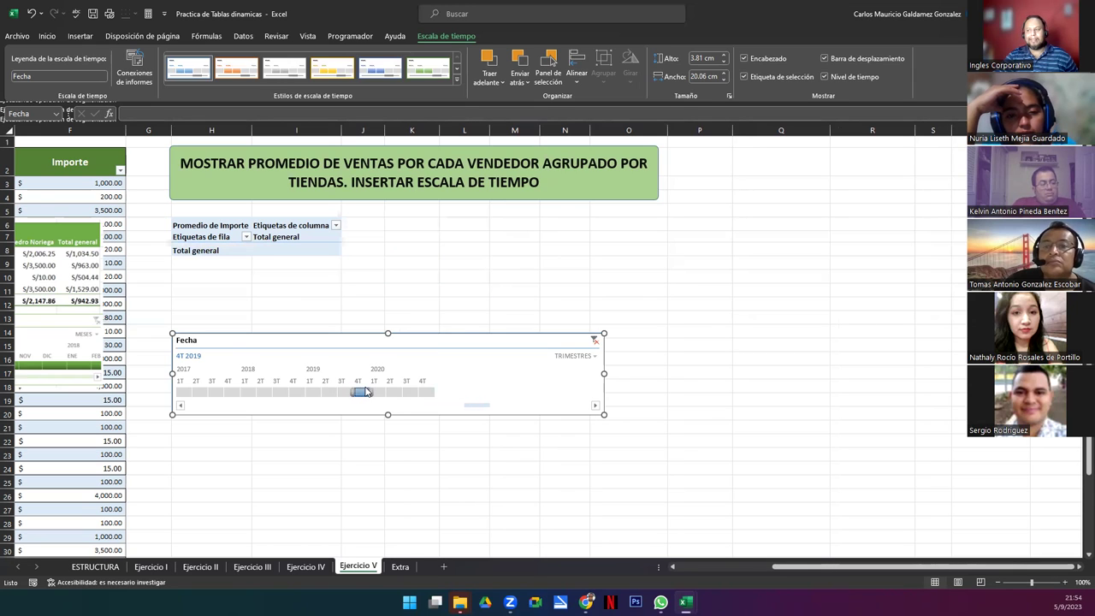
pyautogui.click(373, 392)
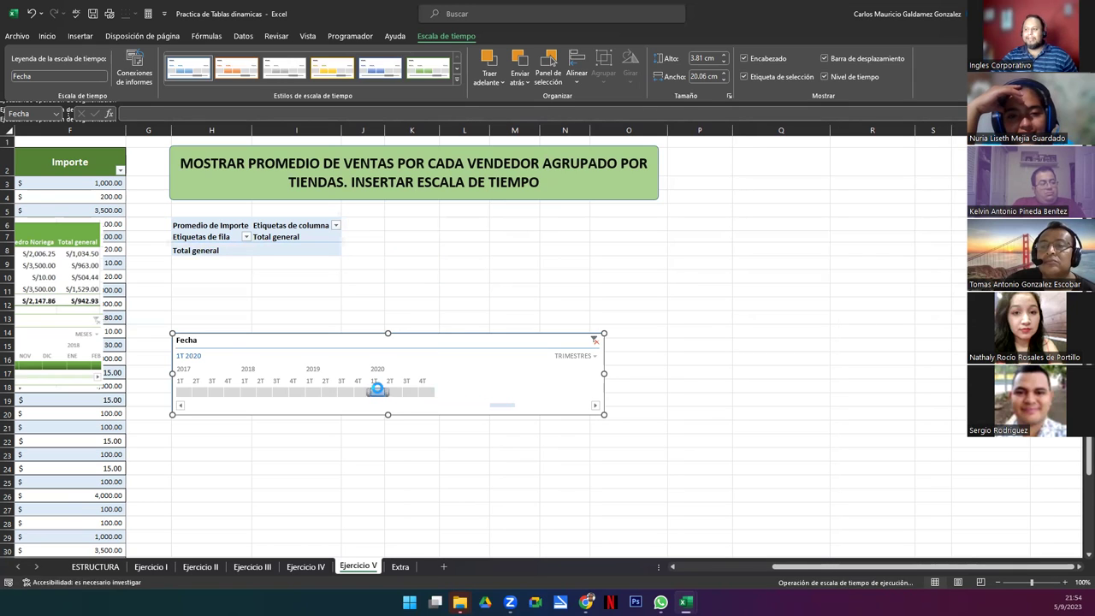
pyautogui.click(391, 392)
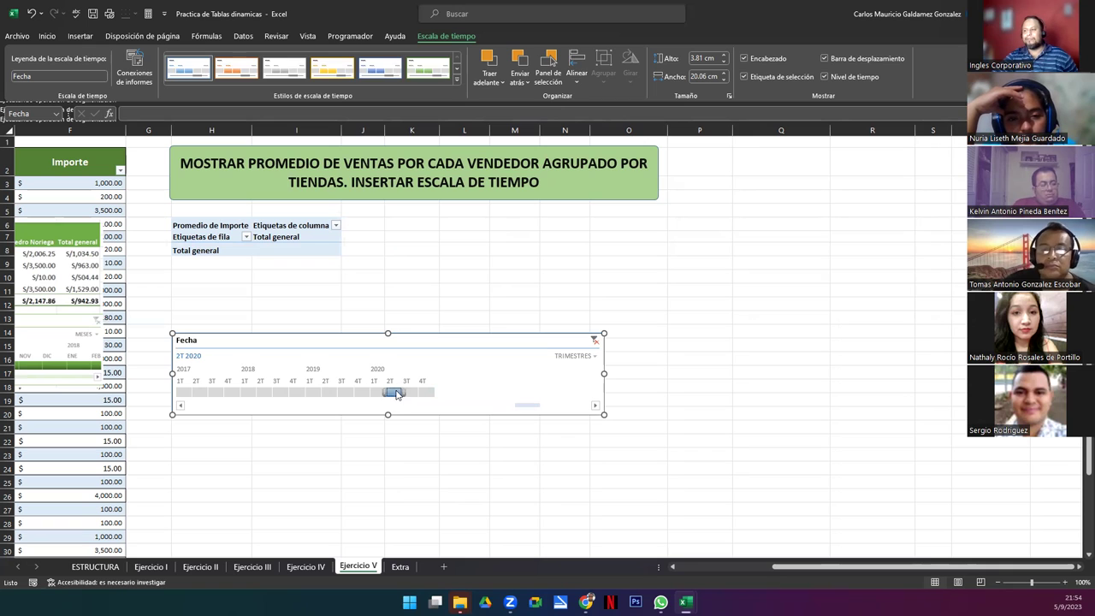
pyautogui.click(410, 393)
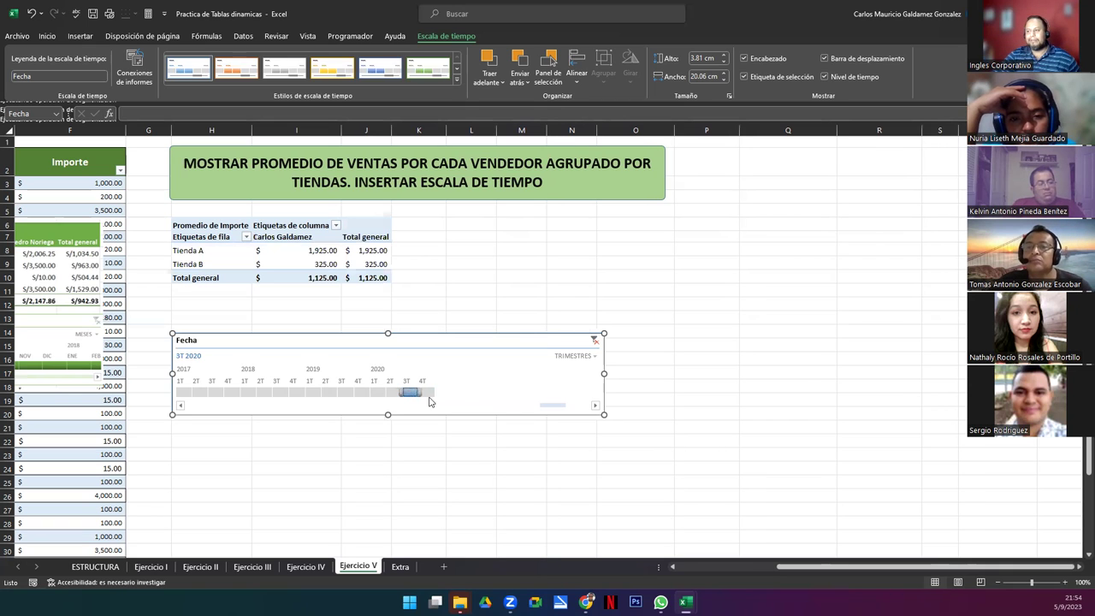
pyautogui.click(426, 392)
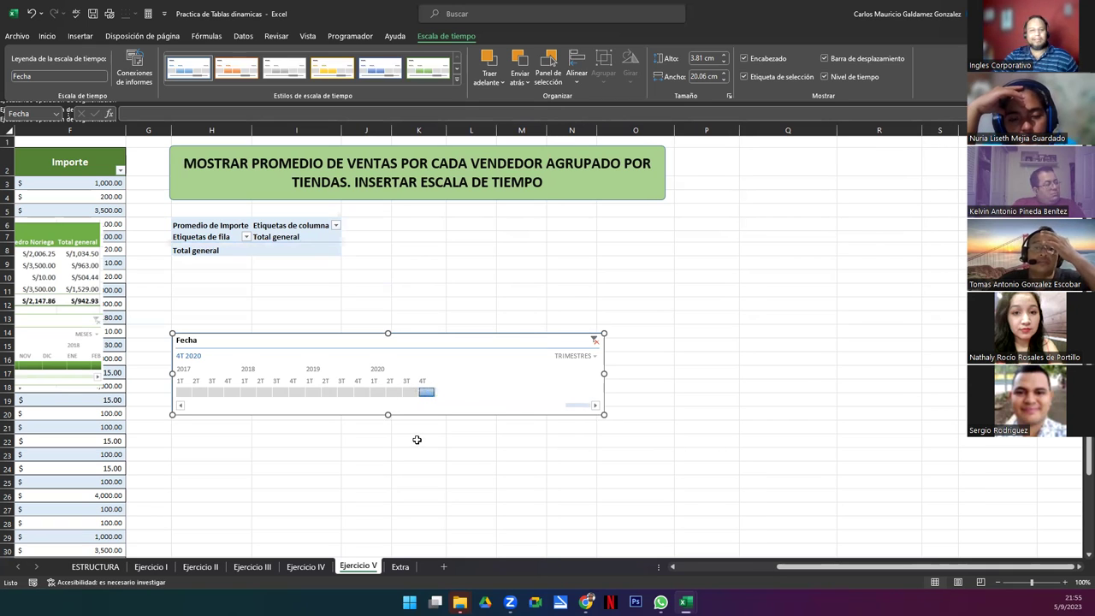
pyautogui.click(587, 355)
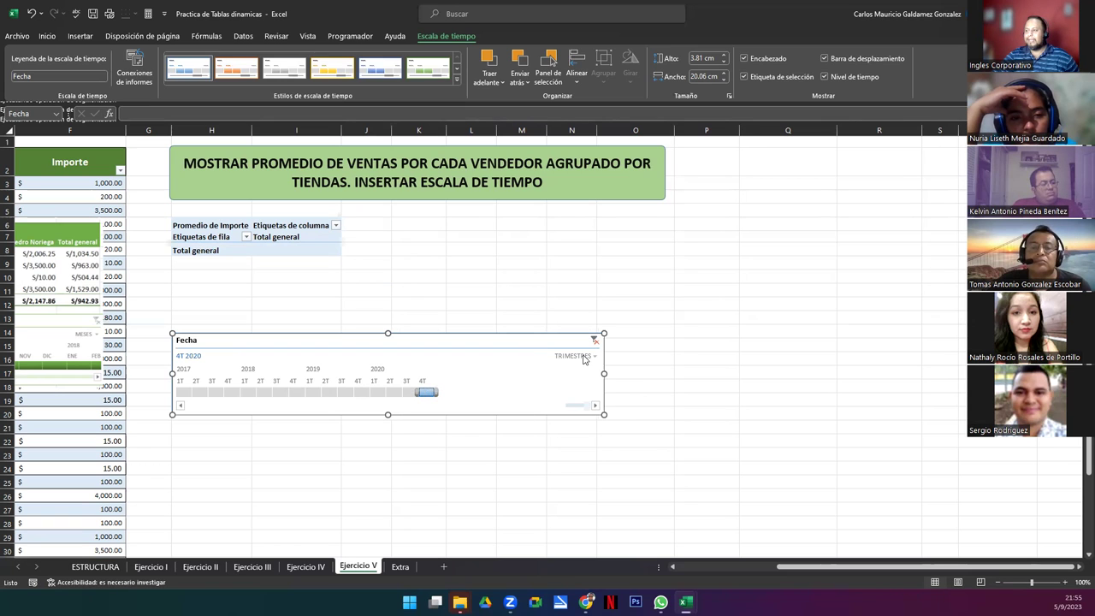
# Try month and day ranges on the timeline, then clear its filter to show all periods.
pyautogui.click(586, 406)
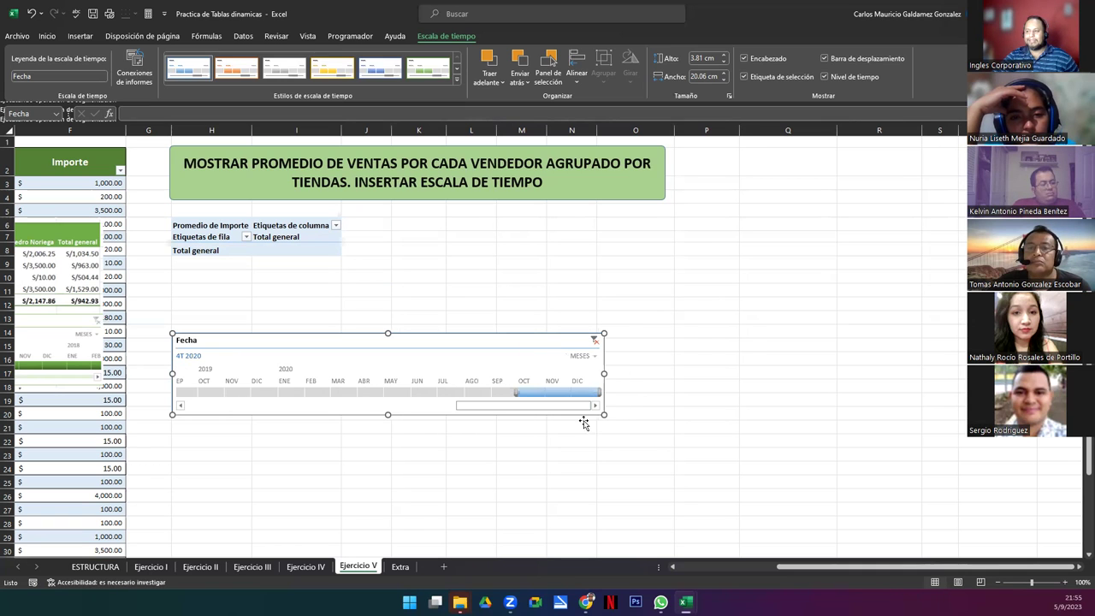
pyautogui.moveTo(531, 407); pyautogui.dragTo(193, 409)
pyautogui.click(409, 408)
pyautogui.click(552, 407)
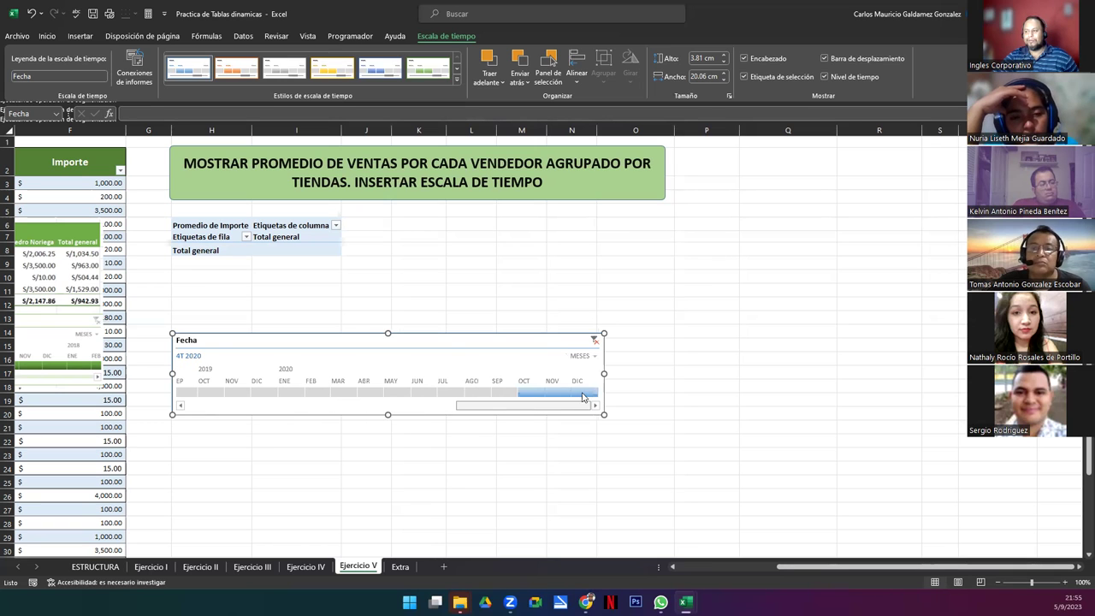
pyautogui.click(585, 356)
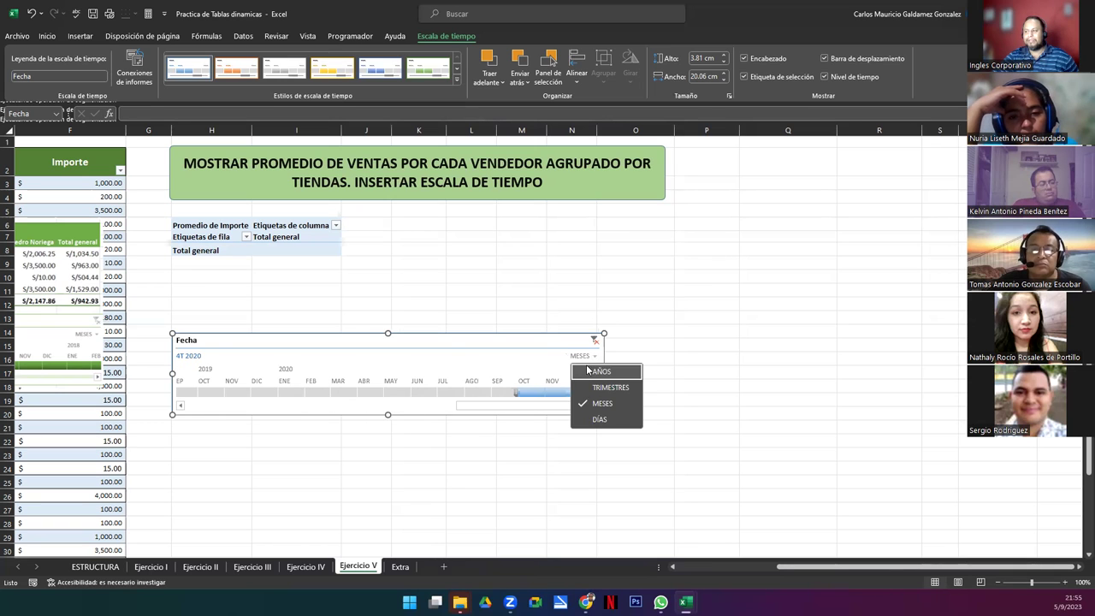
pyautogui.click(598, 419)
pyautogui.moveTo(569, 407); pyautogui.dragTo(172, 404)
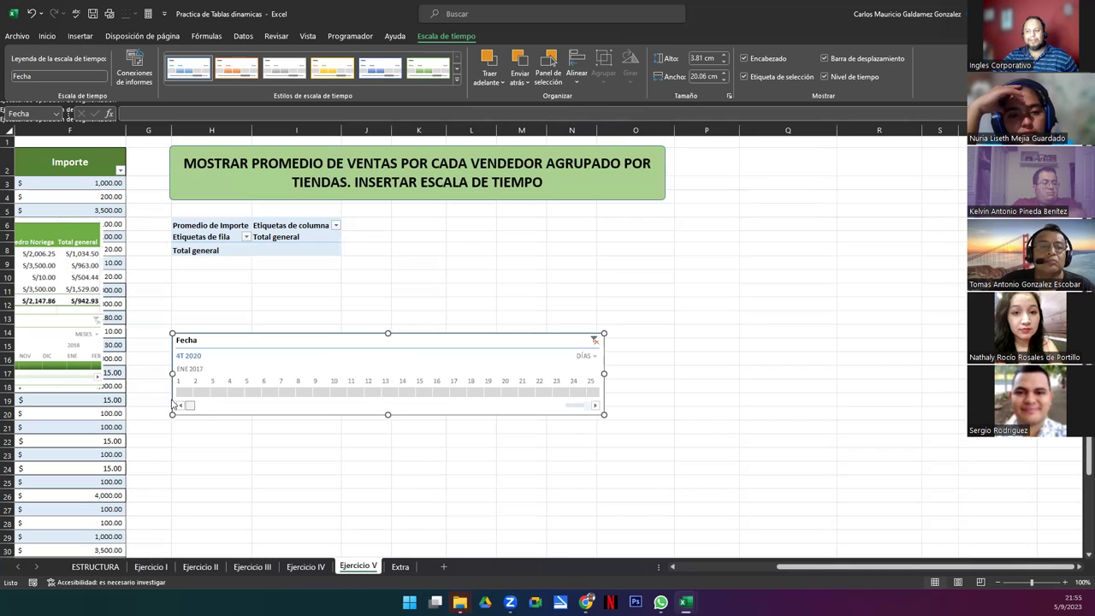
pyautogui.click(595, 341)
# Set the timeline level back to quarters, then months, and nudge it slightly upward.
pyautogui.click(586, 356)
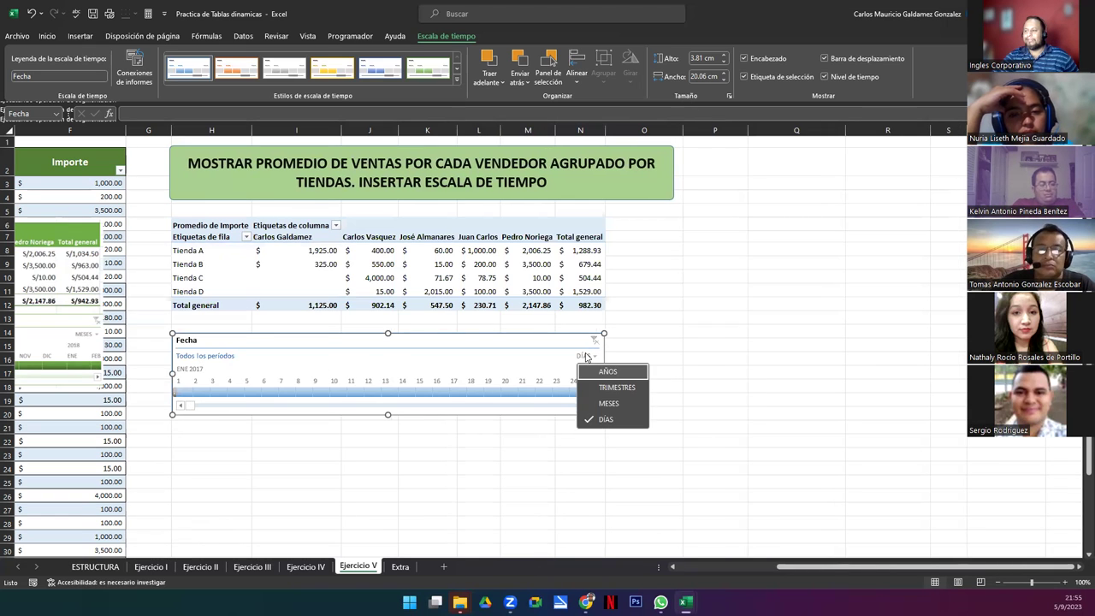
pyautogui.click(616, 386)
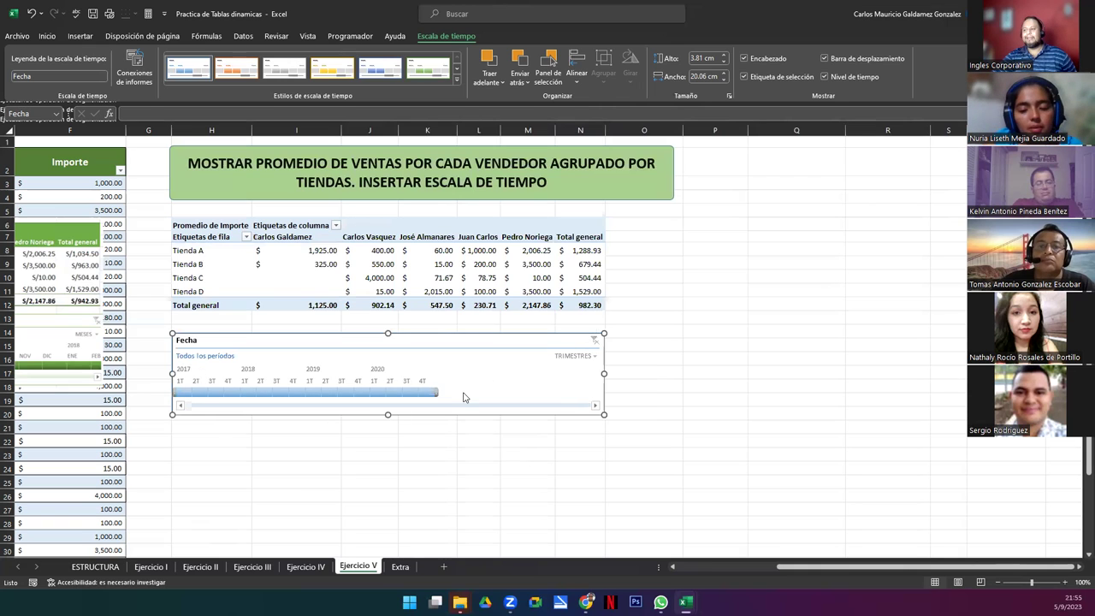
pyautogui.click(586, 356)
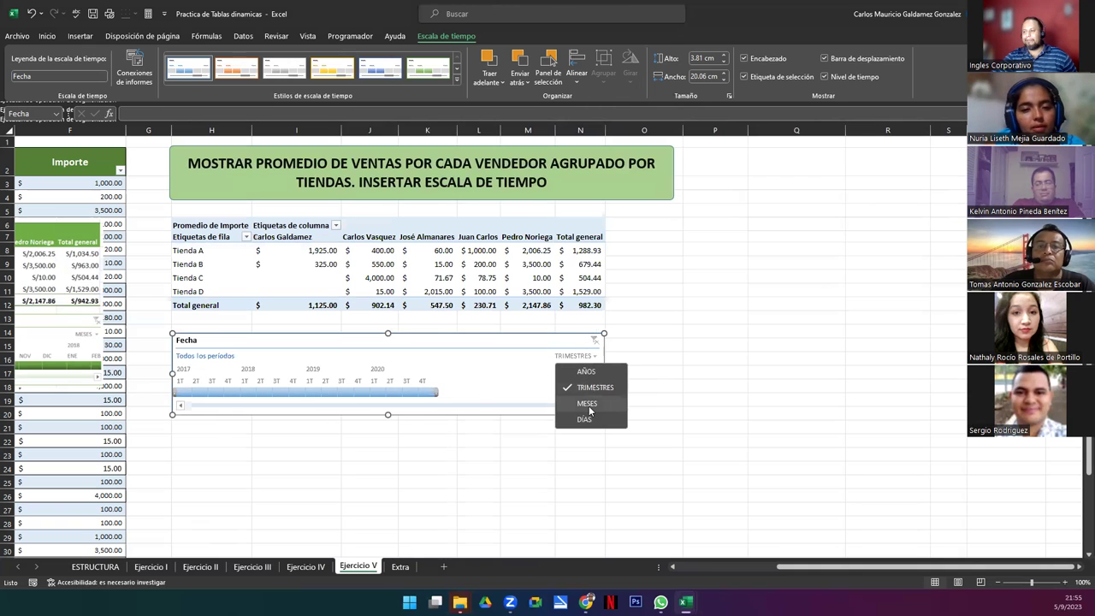
pyautogui.click(586, 404)
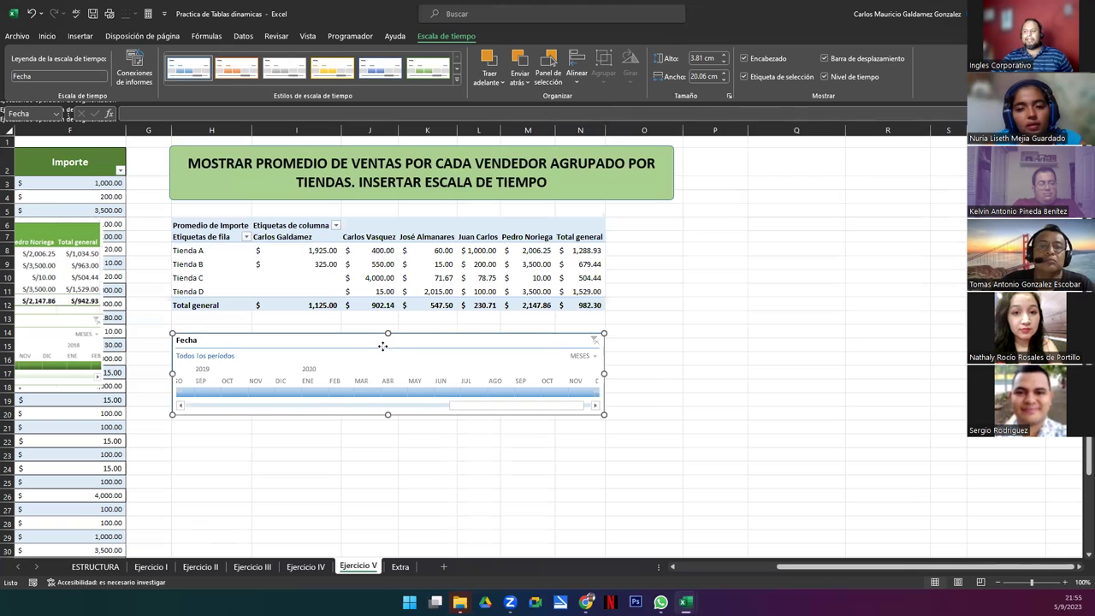
pyautogui.moveTo(383, 345); pyautogui.dragTo(382, 339)
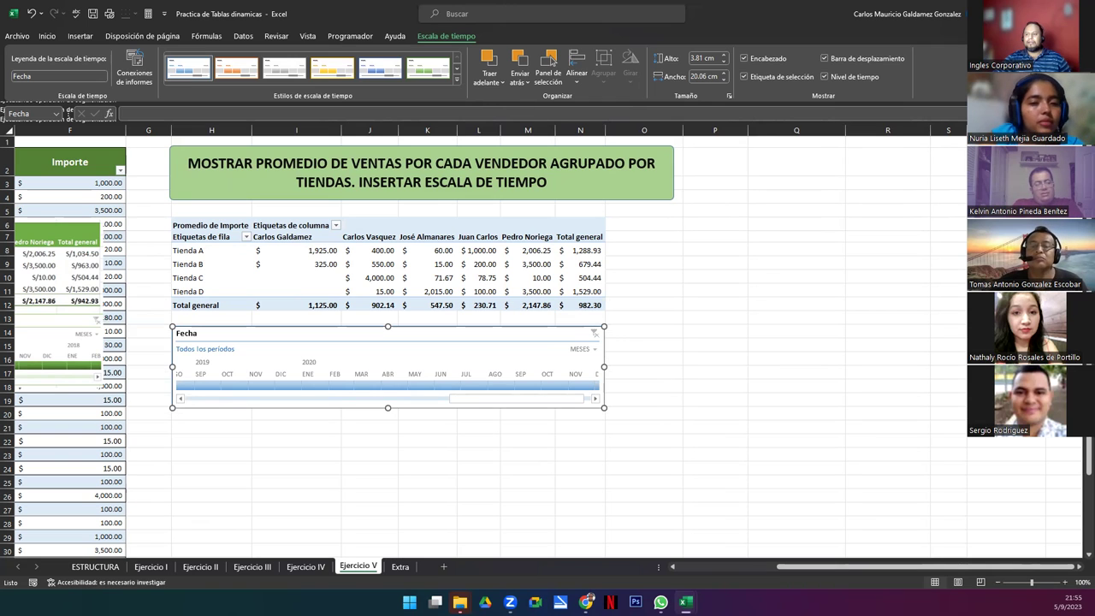
pyautogui.click(373, 278)
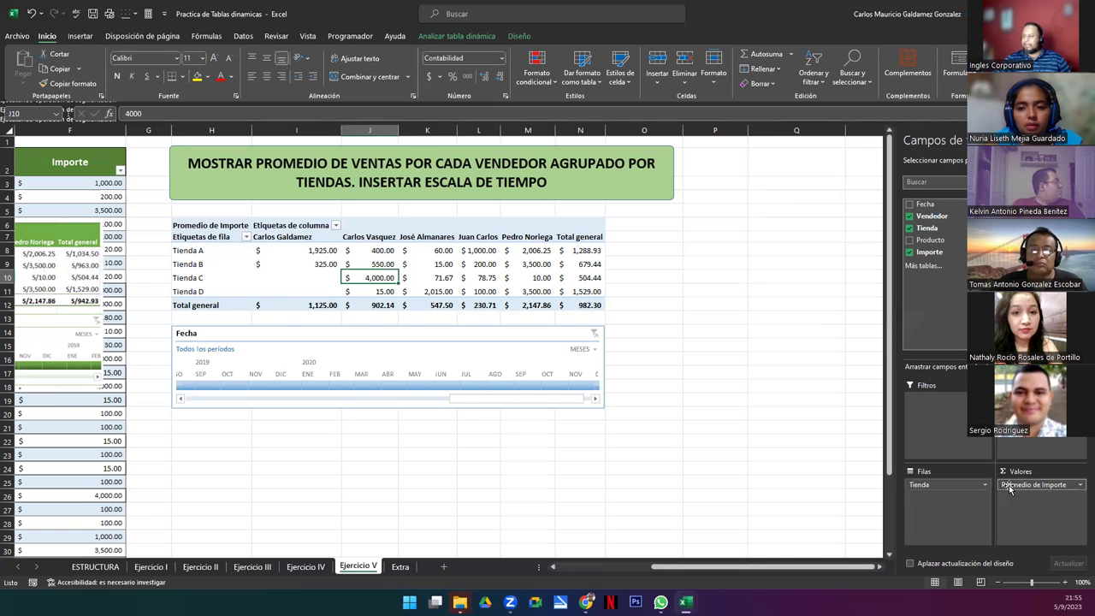
# In Promedio de Importe's value field settings, try Suma, then keep Promedio.
pyautogui.click(1078, 485)
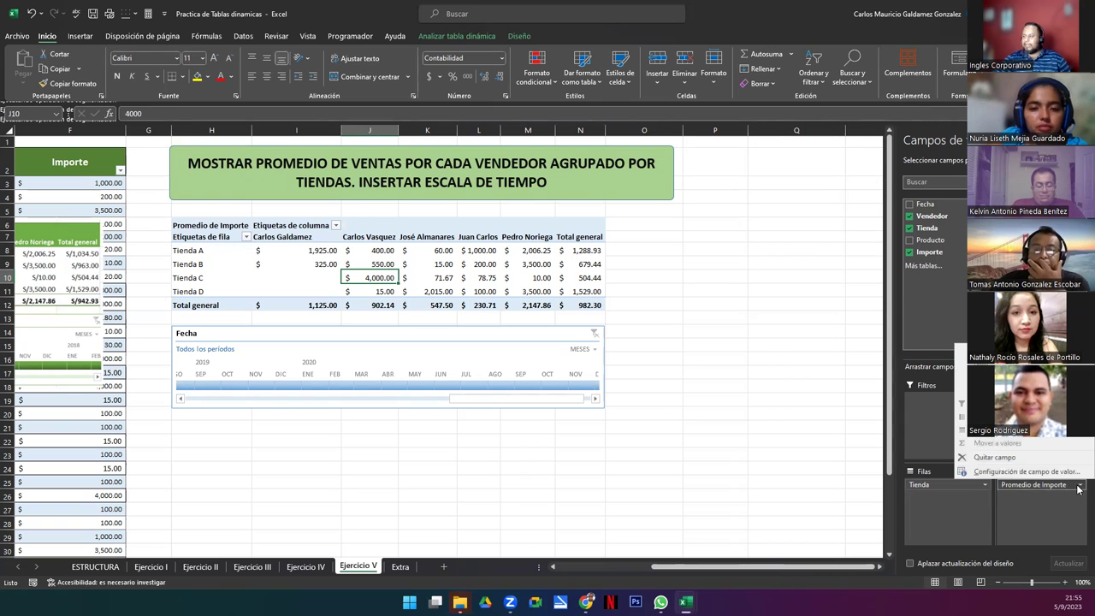
pyautogui.click(999, 474)
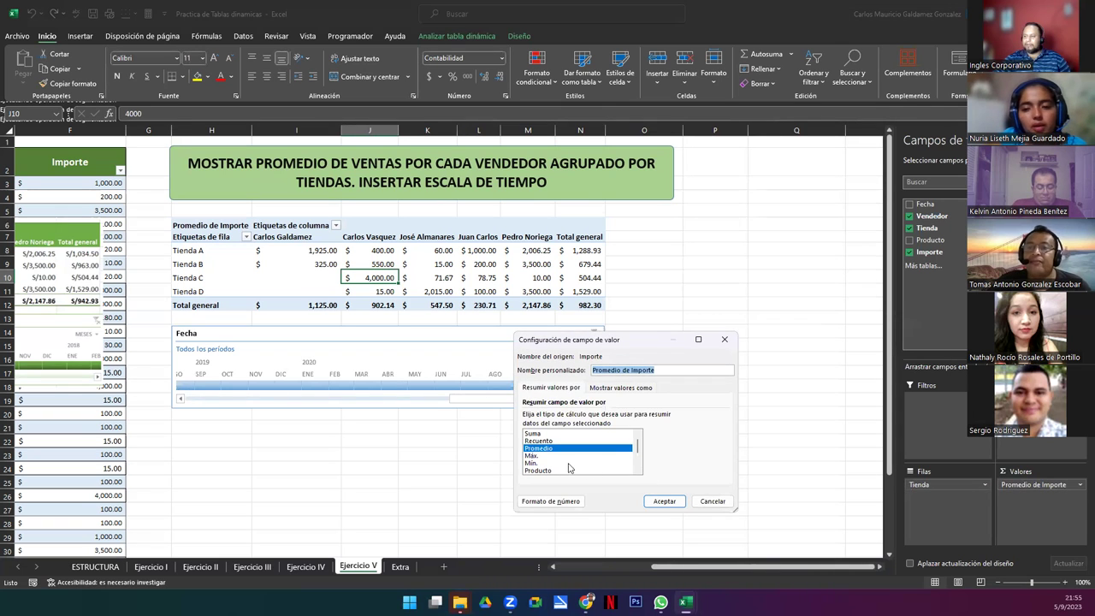
pyautogui.click(536, 435)
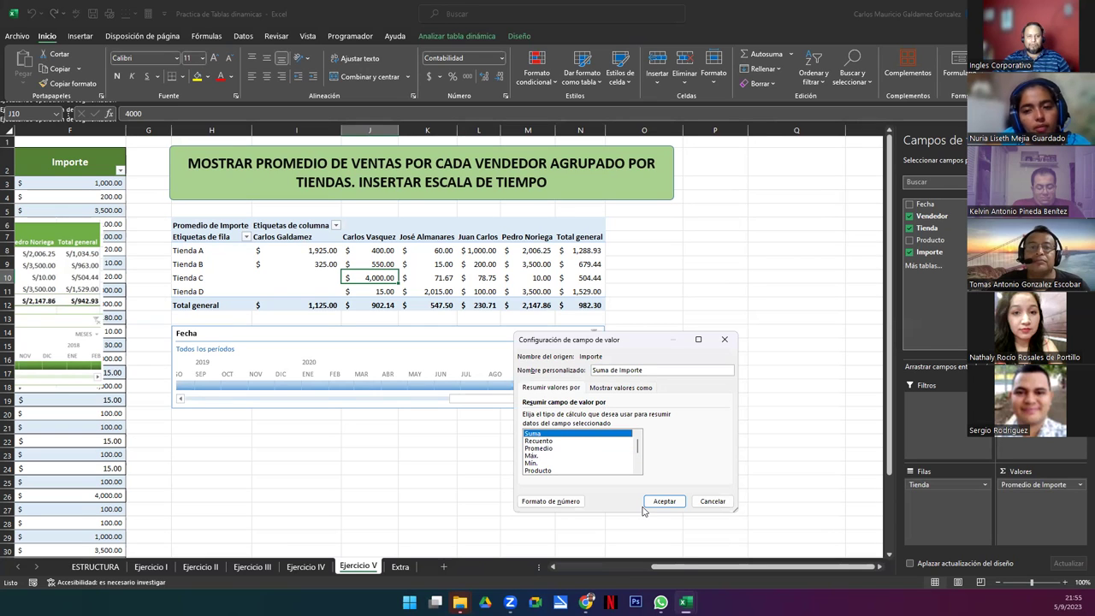
pyautogui.click(534, 449)
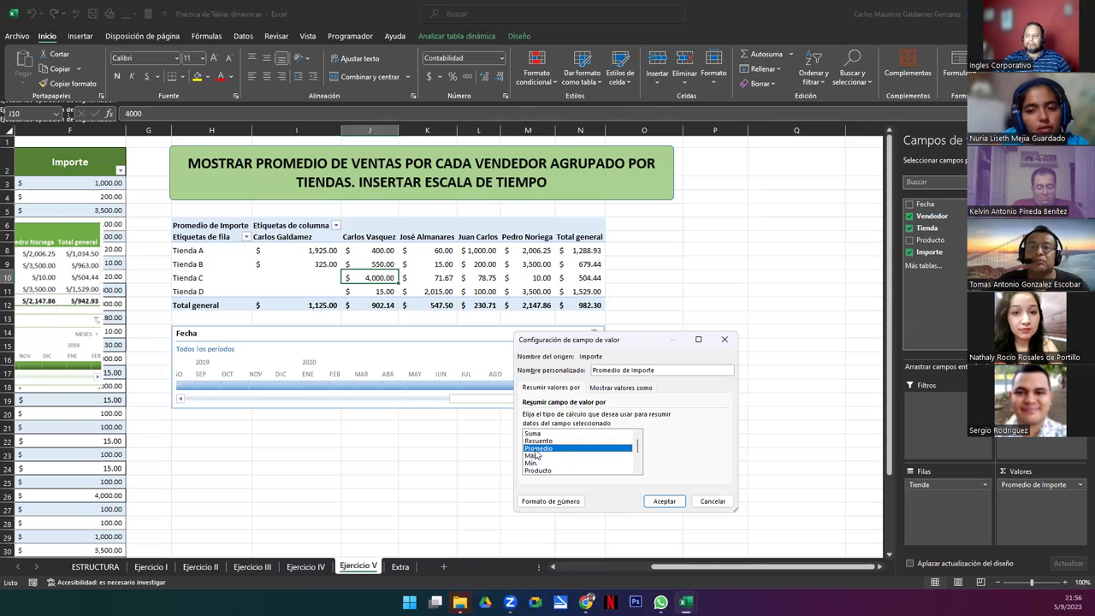
pyautogui.click(680, 502)
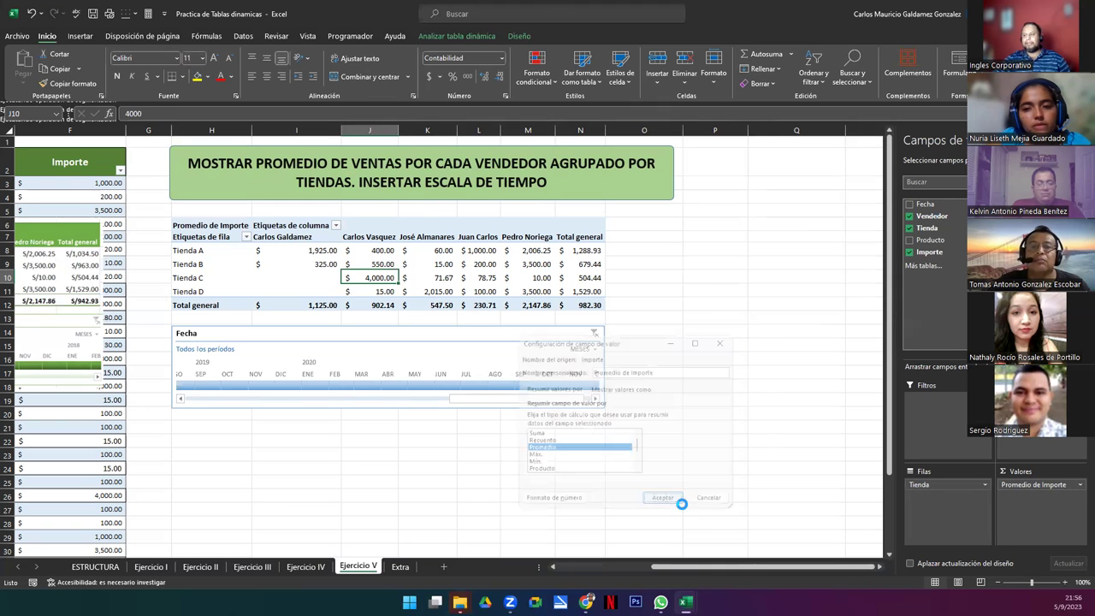
pyautogui.click(473, 287)
# Review pivot values I8:M11, including empty Tienda C and D cells, then go to Extra.
pyautogui.moveTo(296, 252); pyautogui.dragTo(571, 305)
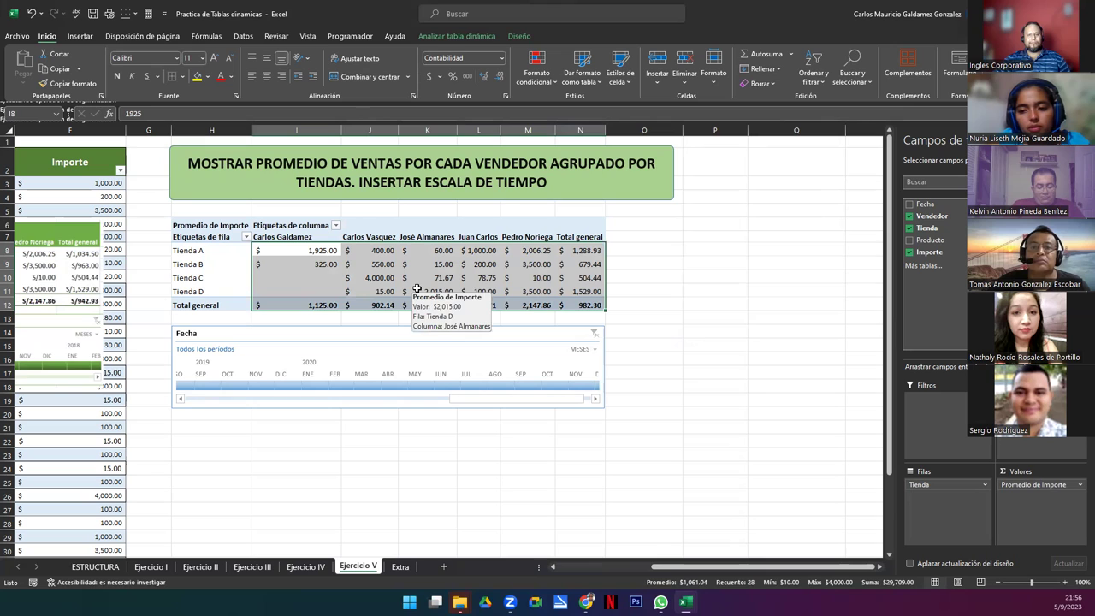
pyautogui.click(348, 262)
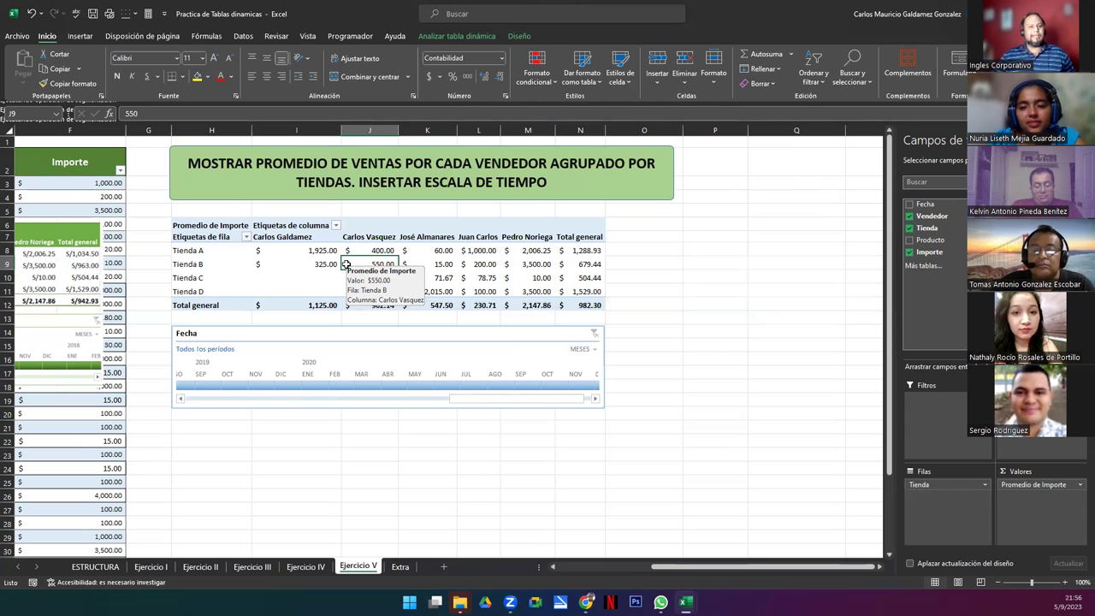
pyautogui.click(271, 286)
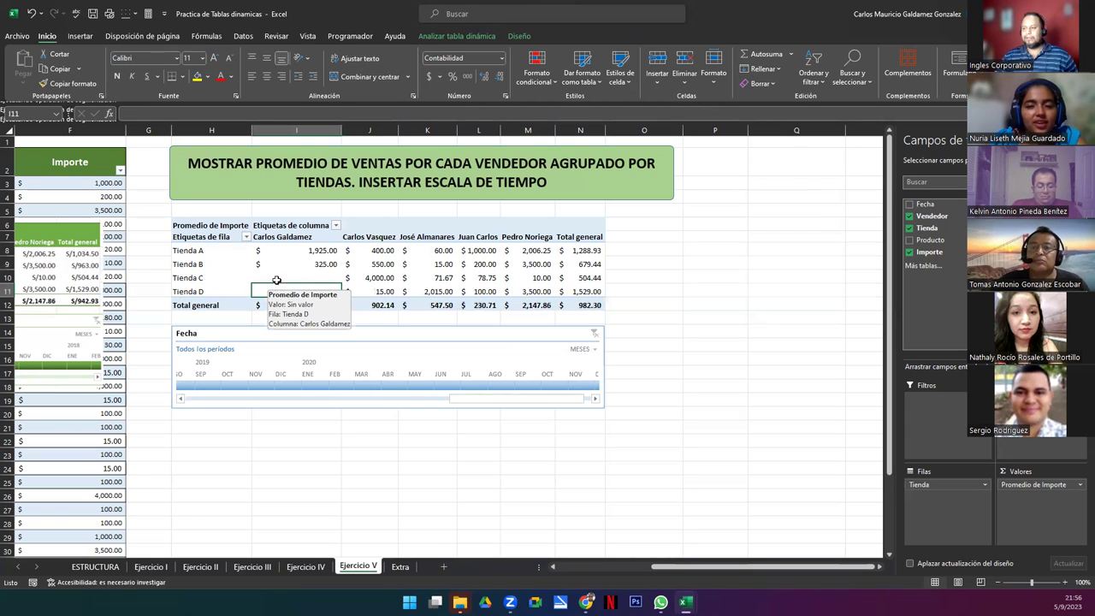
pyautogui.click(281, 273)
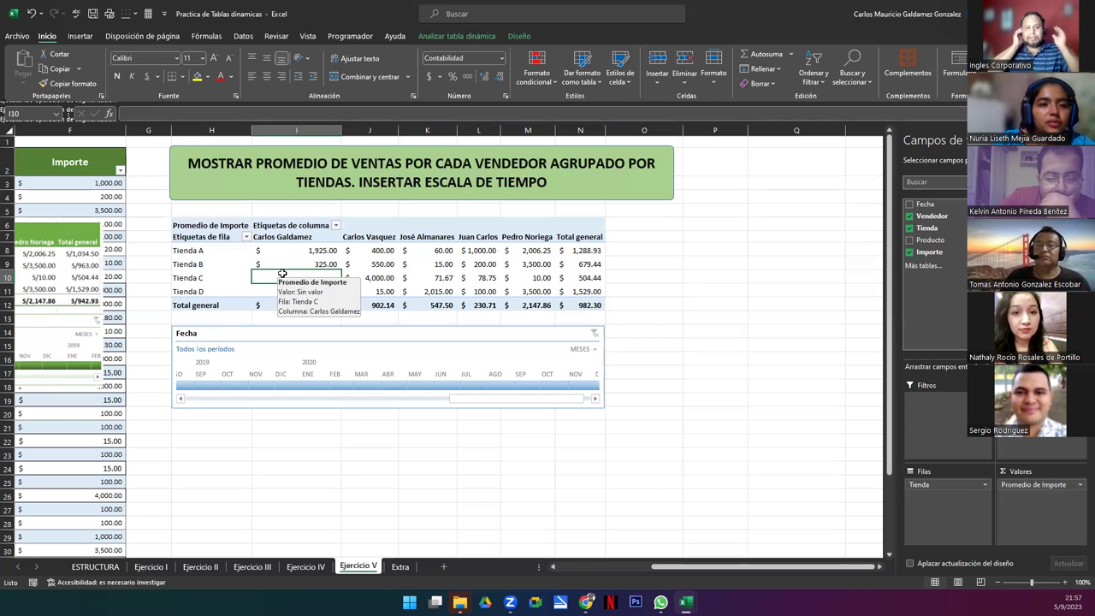
pyautogui.click(399, 566)
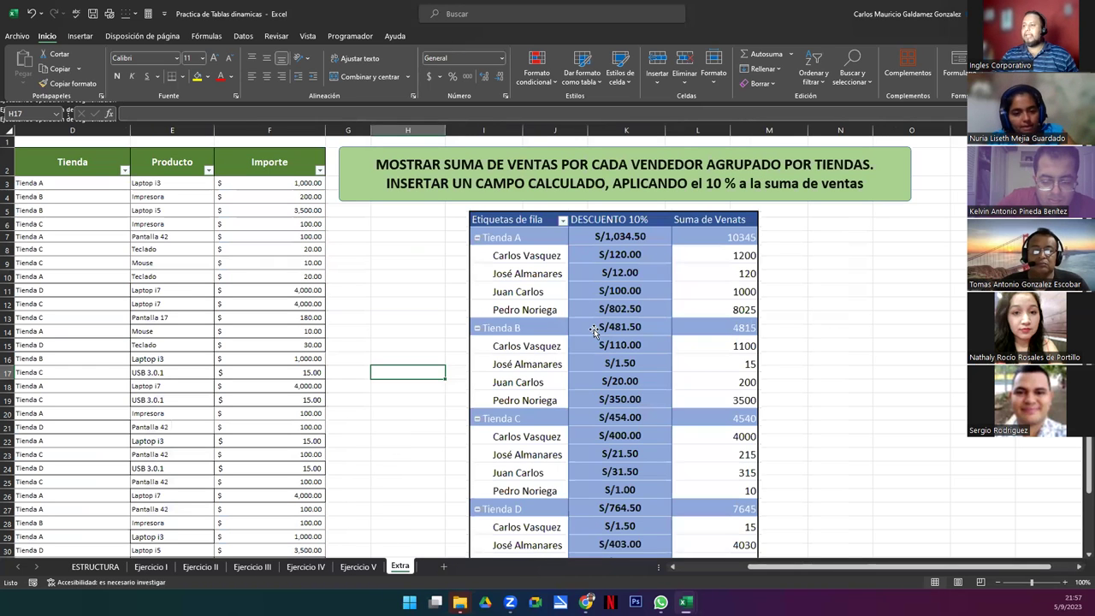
# Copy the 2020 sales rows B32:F39 from Ejercicio V and paste them at B32 on Extra.
pyautogui.moveTo(751, 568); pyautogui.dragTo(680, 573)
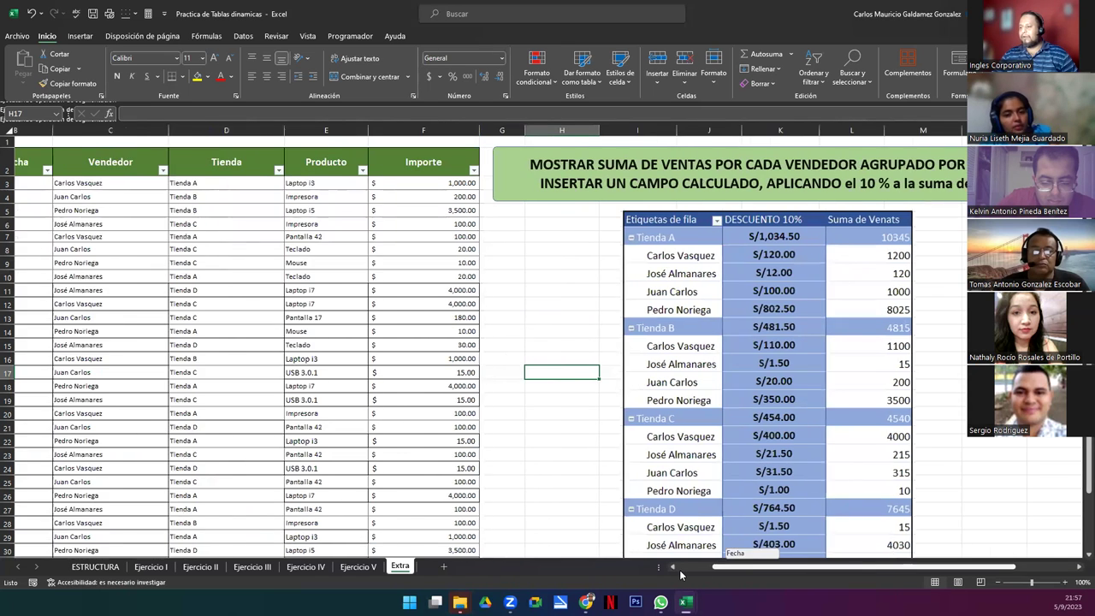
pyautogui.click(358, 566)
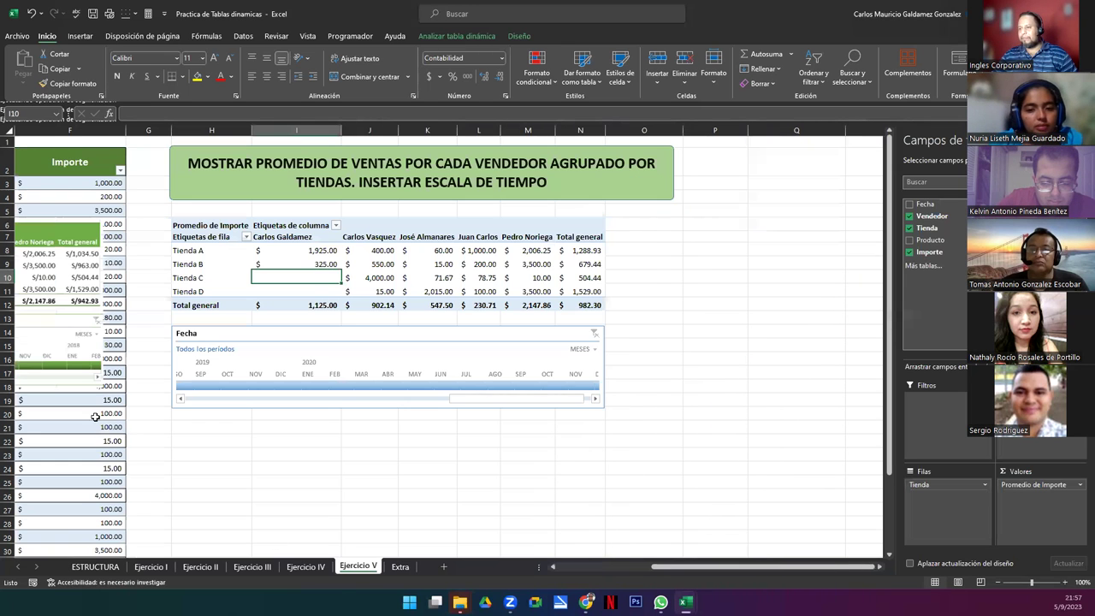
pyautogui.click(599, 568)
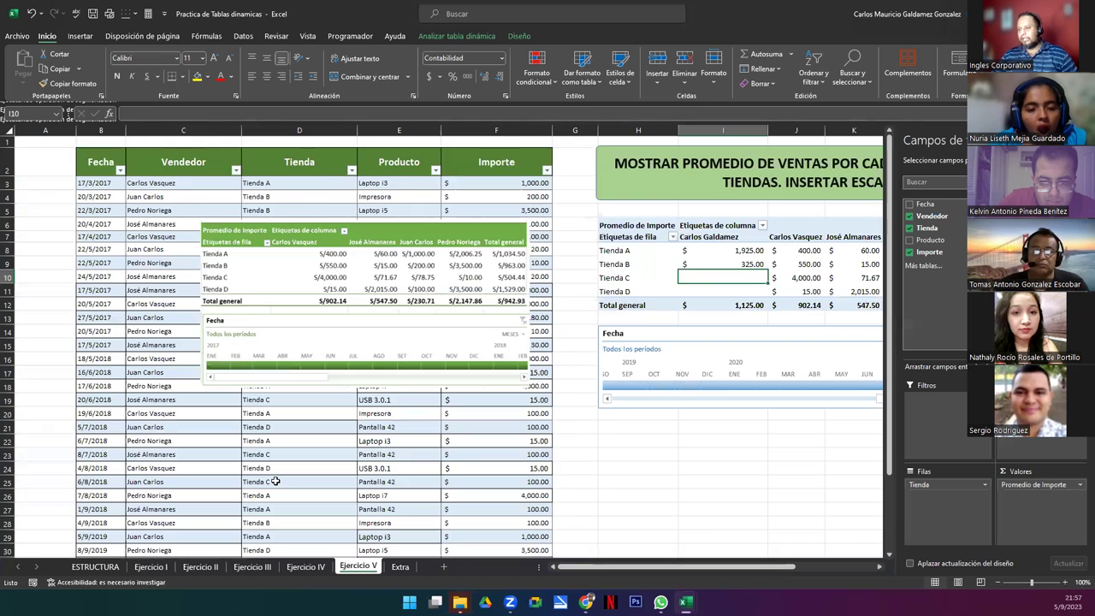
pyautogui.scroll(-5, 281, 481)
pyautogui.moveTo(94, 361); pyautogui.dragTo(483, 441)
pyautogui.hotkey('ctrl', 'c')
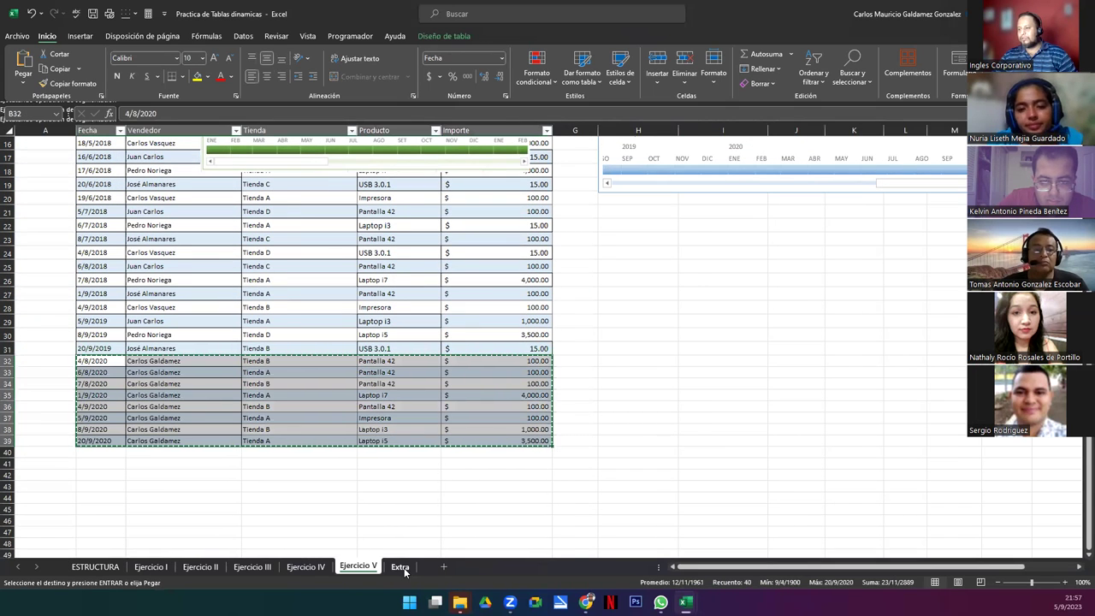
pyautogui.click(400, 566)
pyautogui.scroll(-5, 150, 425)
pyautogui.click(106, 360)
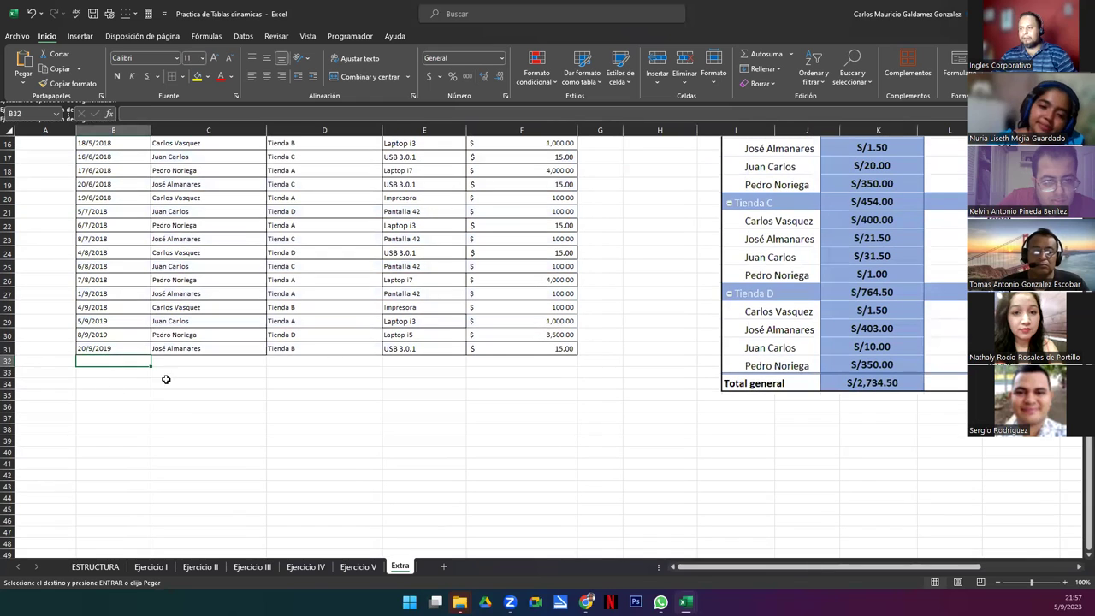
pyautogui.hotkey('ctrl', 'v')
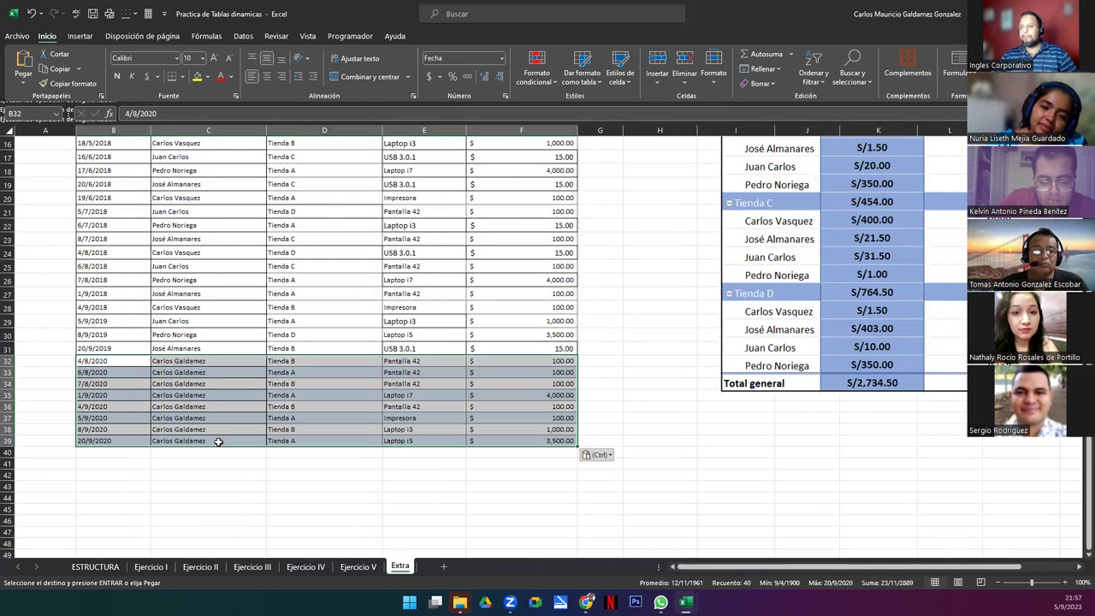
# Format the sales data B2:F39 as a table with headers using Ctrl+T.
pyautogui.click(242, 393)
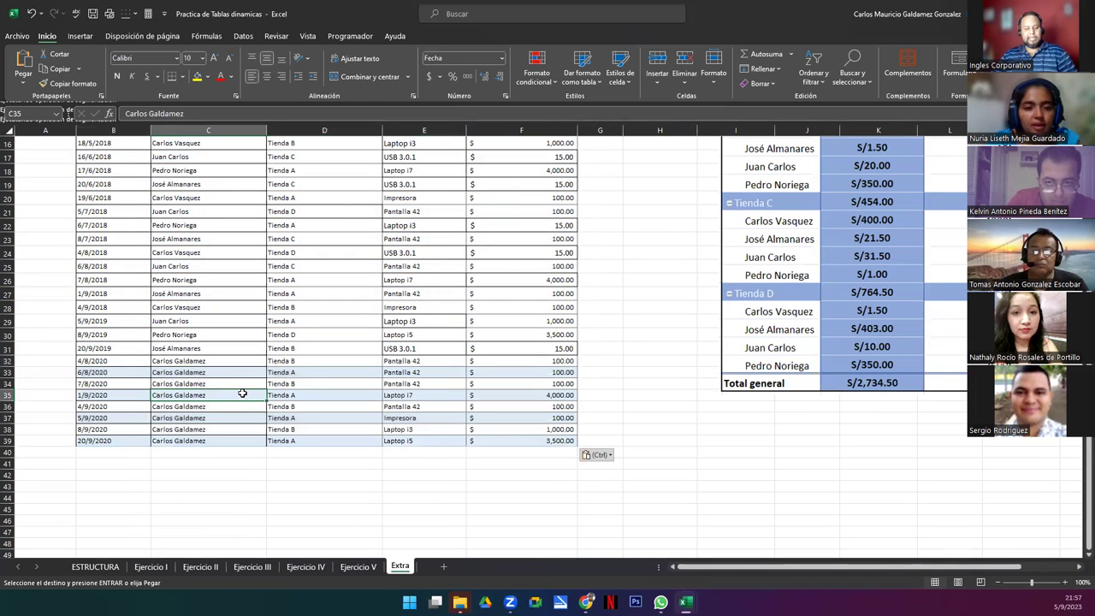
pyautogui.hotkey('ctrl', 't')
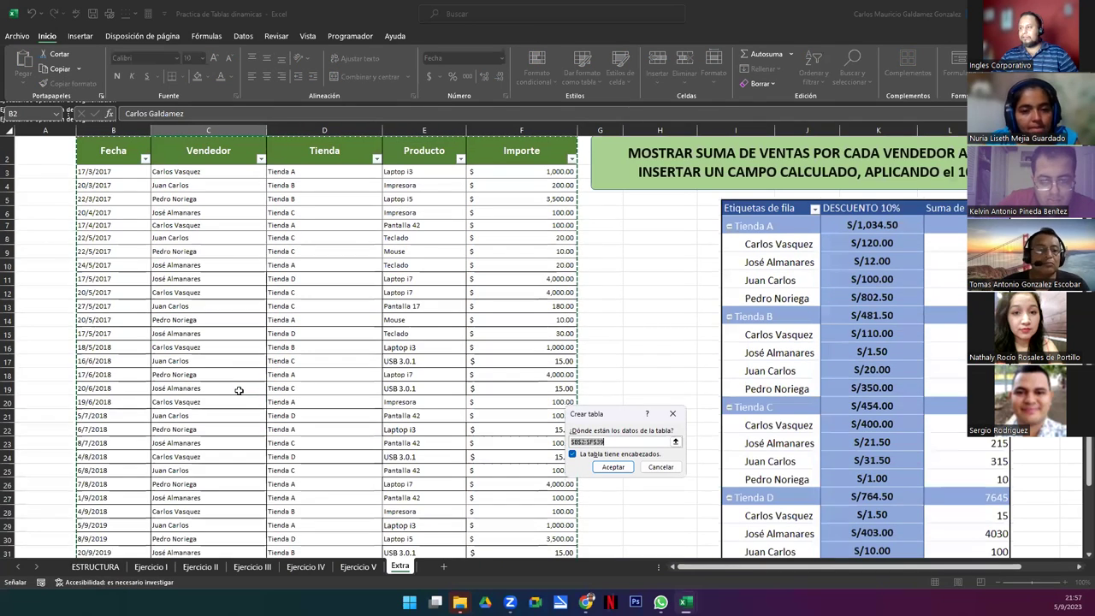
pyautogui.scroll(-5, 239, 390)
pyautogui.click(613, 466)
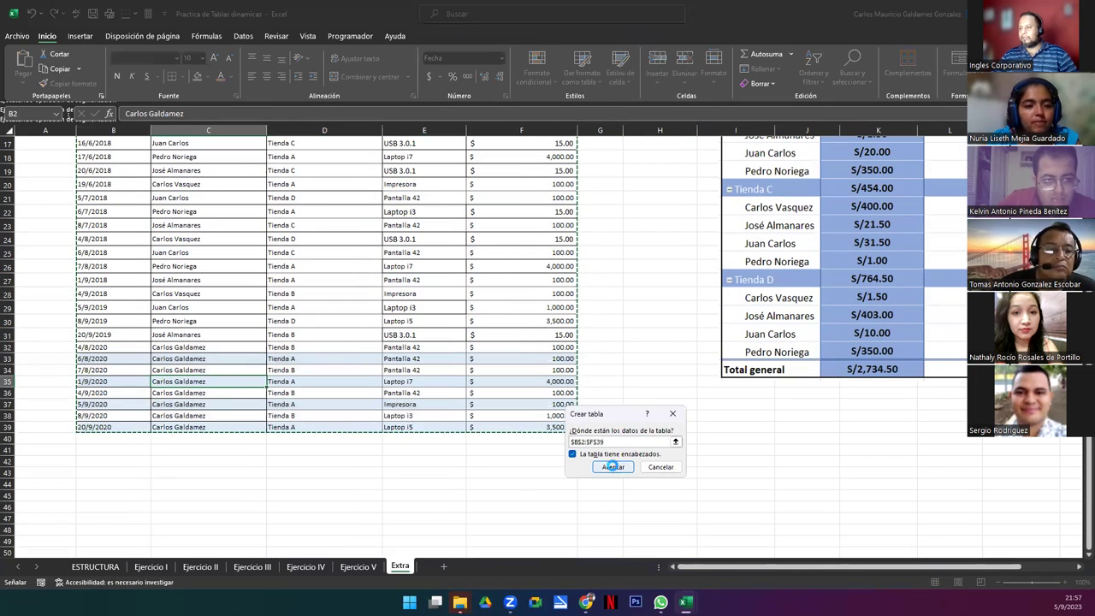
pyautogui.scroll(5, 381, 411)
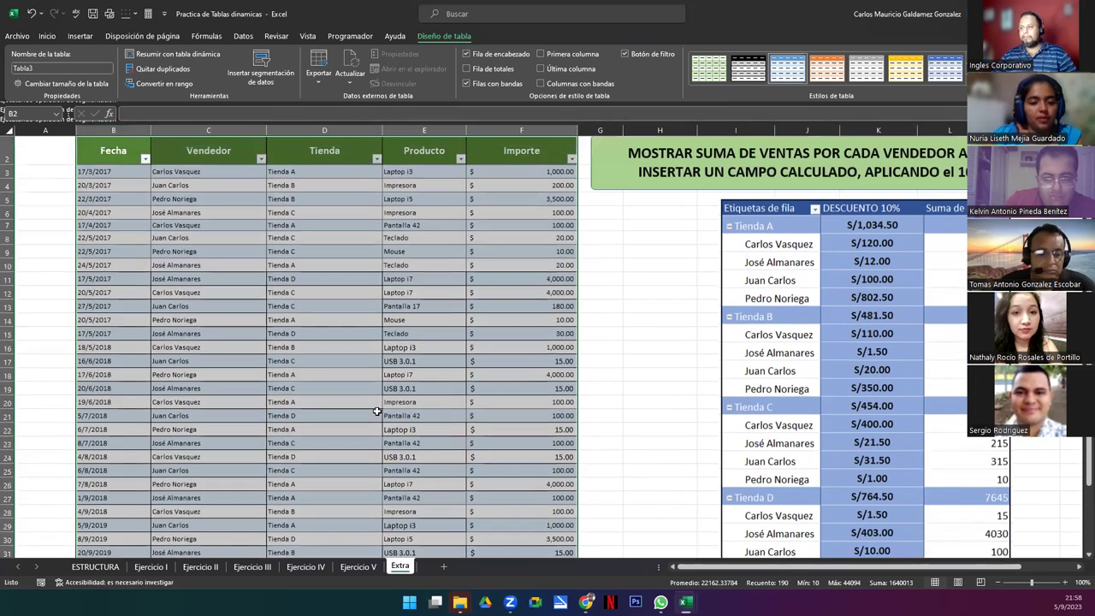
# Confirm the table is named Tabla3 and reposition the pivot reference picture beside the data.
pyautogui.click(311, 360)
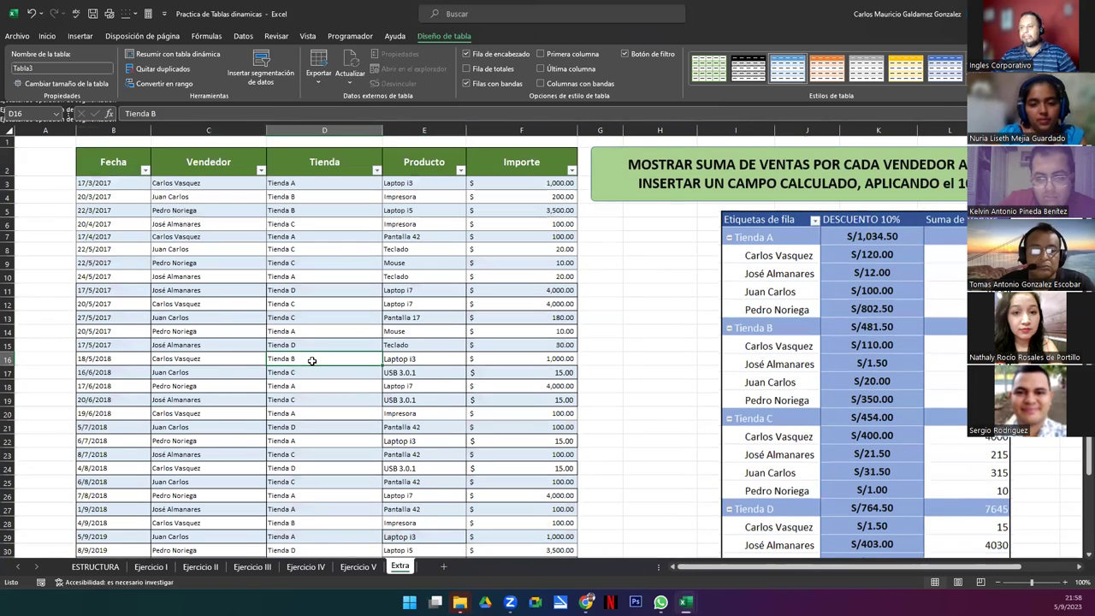
pyautogui.click(38, 68)
pyautogui.click(360, 371)
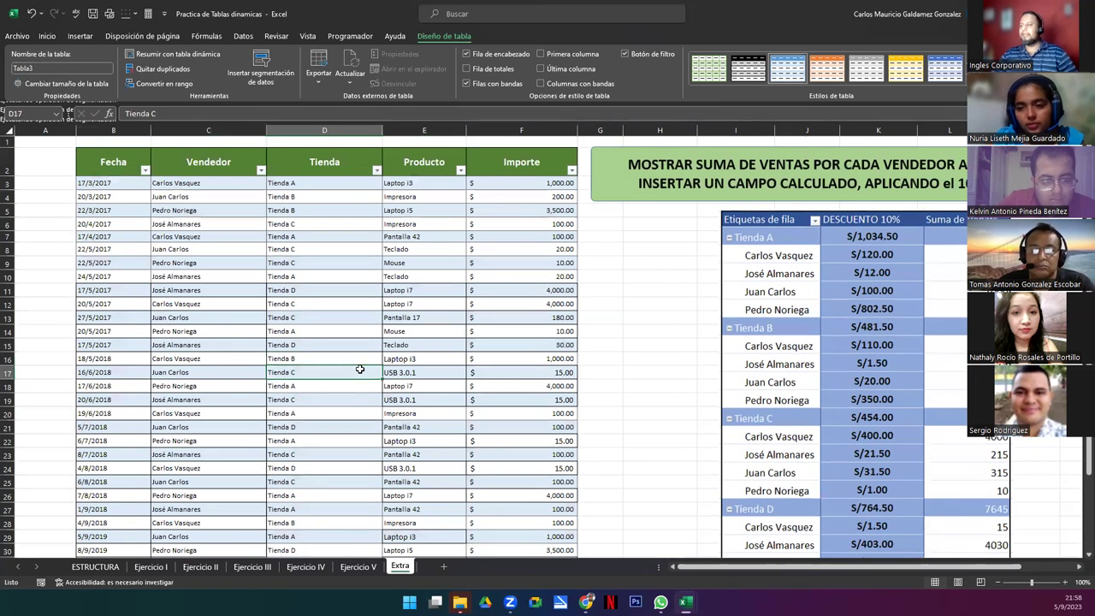
pyautogui.moveTo(765, 378); pyautogui.dragTo(204, 364)
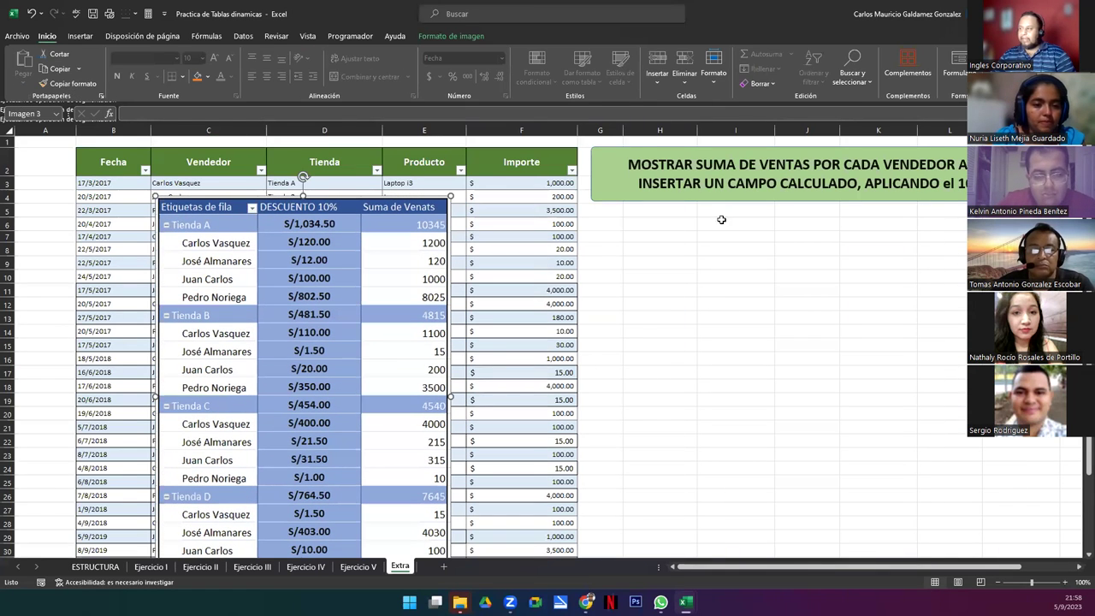
pyautogui.click(1077, 570)
pyautogui.click(1077, 569)
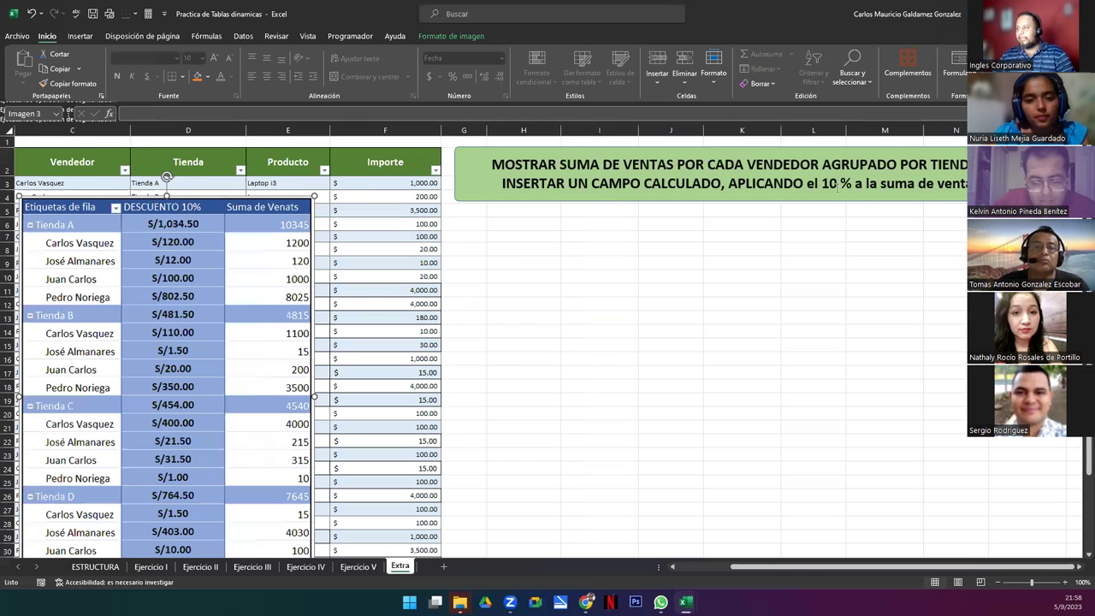
pyautogui.moveTo(183, 350); pyautogui.dragTo(359, 327)
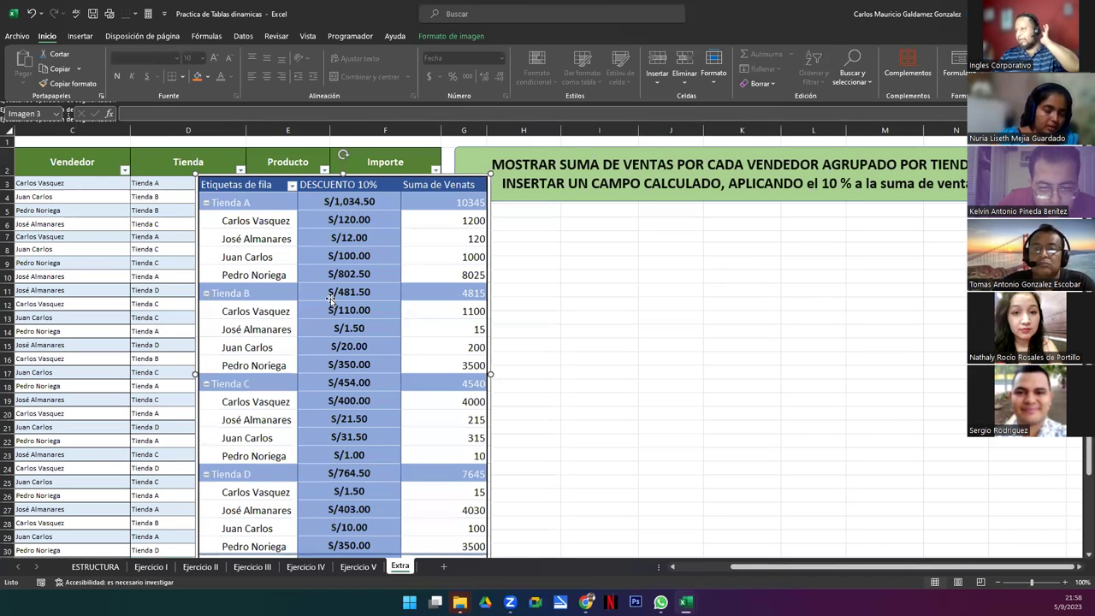
pyautogui.moveTo(331, 299); pyautogui.dragTo(270, 305)
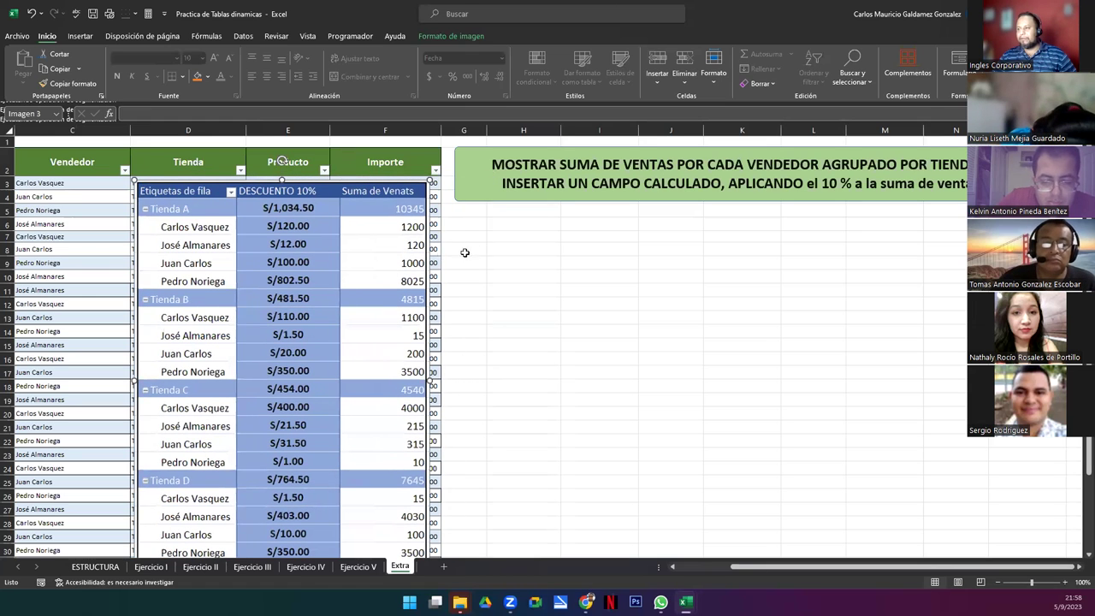
# Shift the green instruction banner slightly to the right.
pyautogui.click(501, 228)
pyautogui.moveTo(516, 202); pyautogui.dragTo(550, 202)
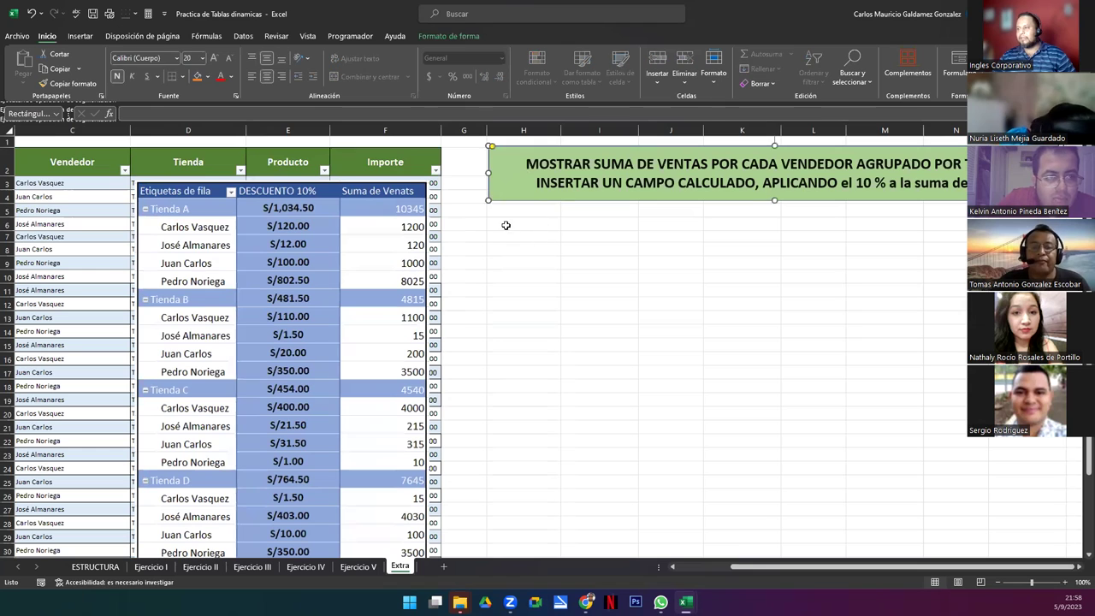
pyautogui.click(506, 224)
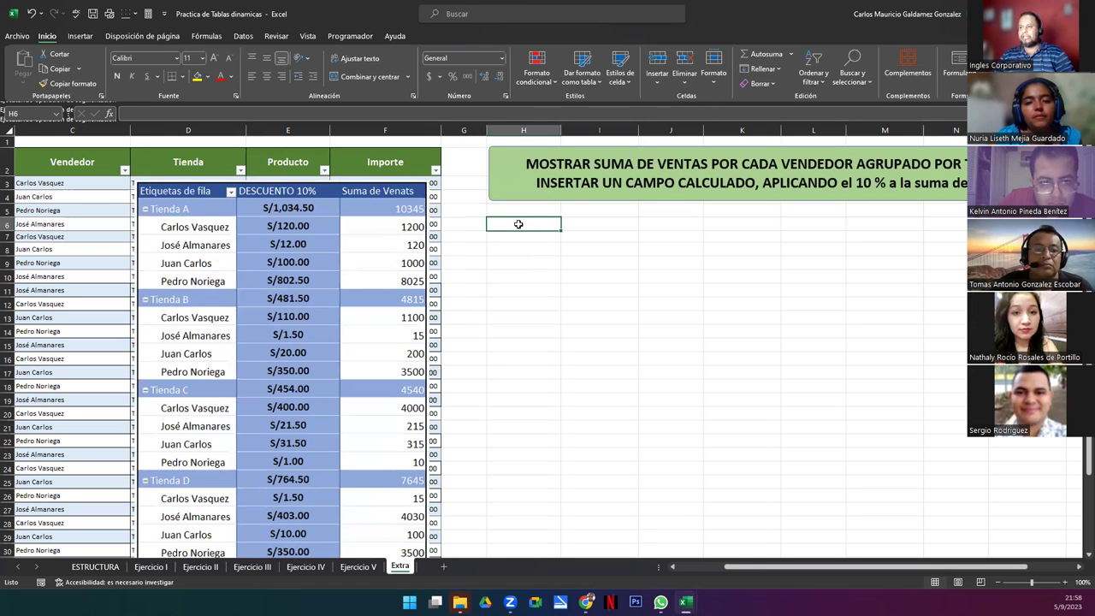
pyautogui.click(80, 36)
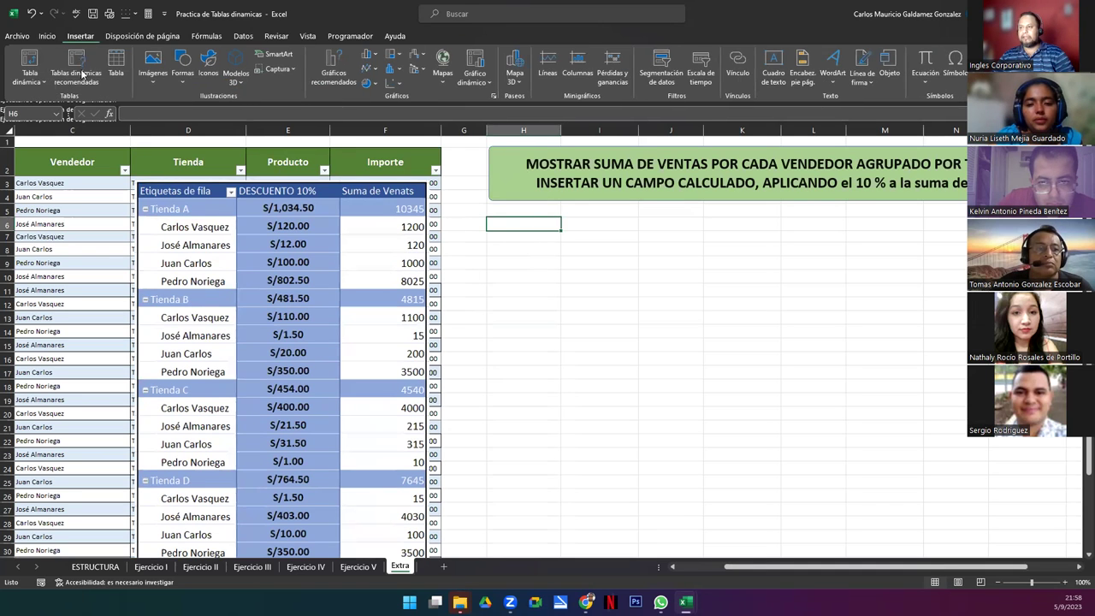
# Insert a pivot table from Tabla3 on the existing sheet at Extra!$H$6.
pyautogui.click(30, 70)
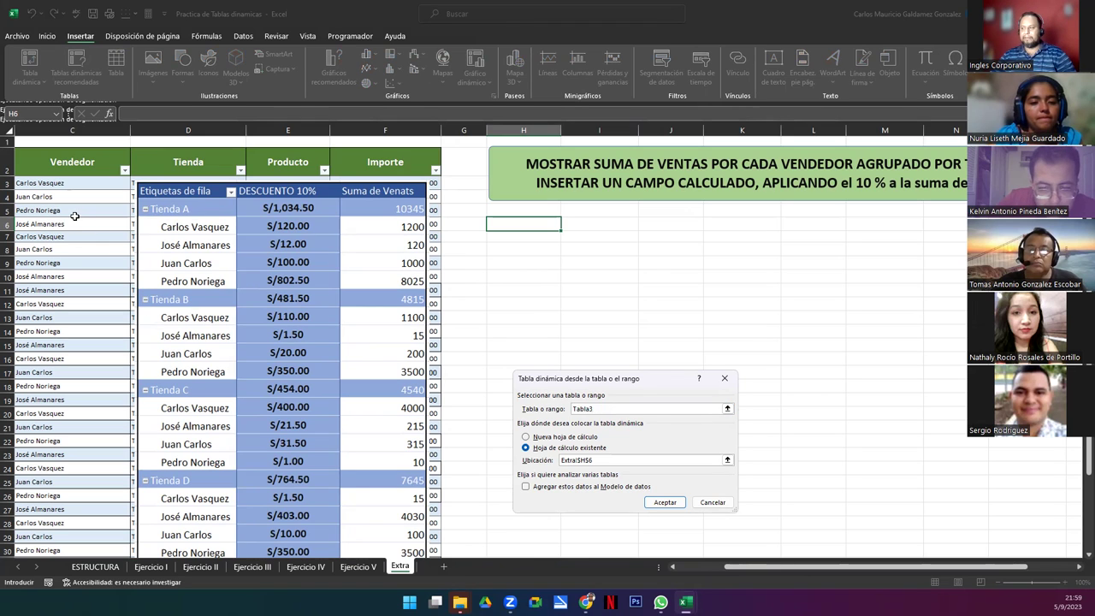
pyautogui.click(594, 460)
pyautogui.click(664, 502)
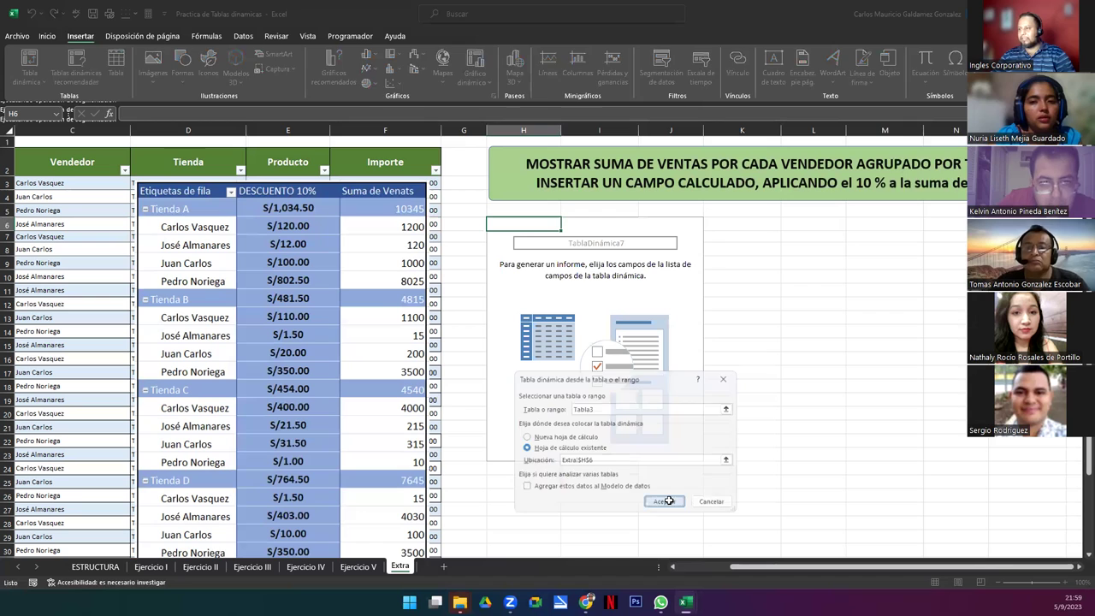
# Move the sample pivot picture out of the way, below the new pivot.
pyautogui.moveTo(378, 248); pyautogui.dragTo(340, 228)
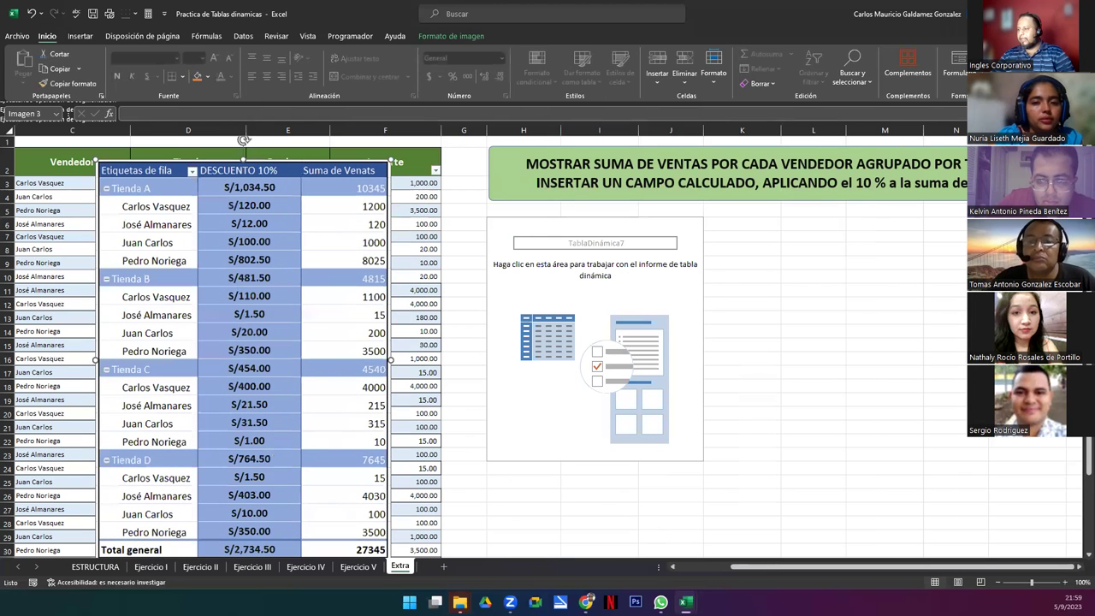
pyautogui.click(1077, 567)
pyautogui.click(1078, 567)
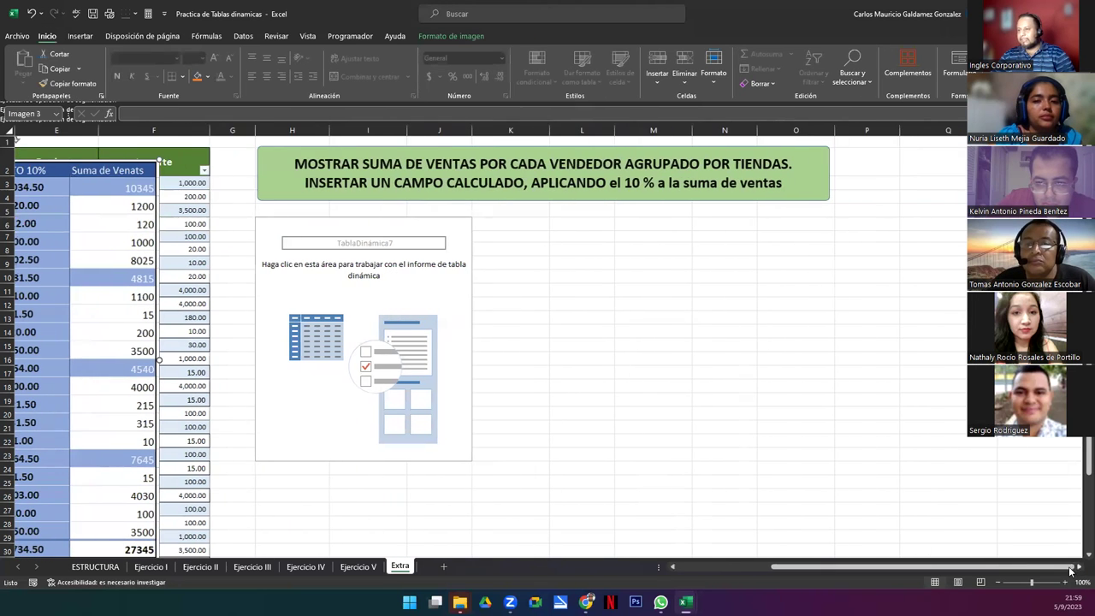
pyautogui.moveTo(75, 312); pyautogui.dragTo(898, 314)
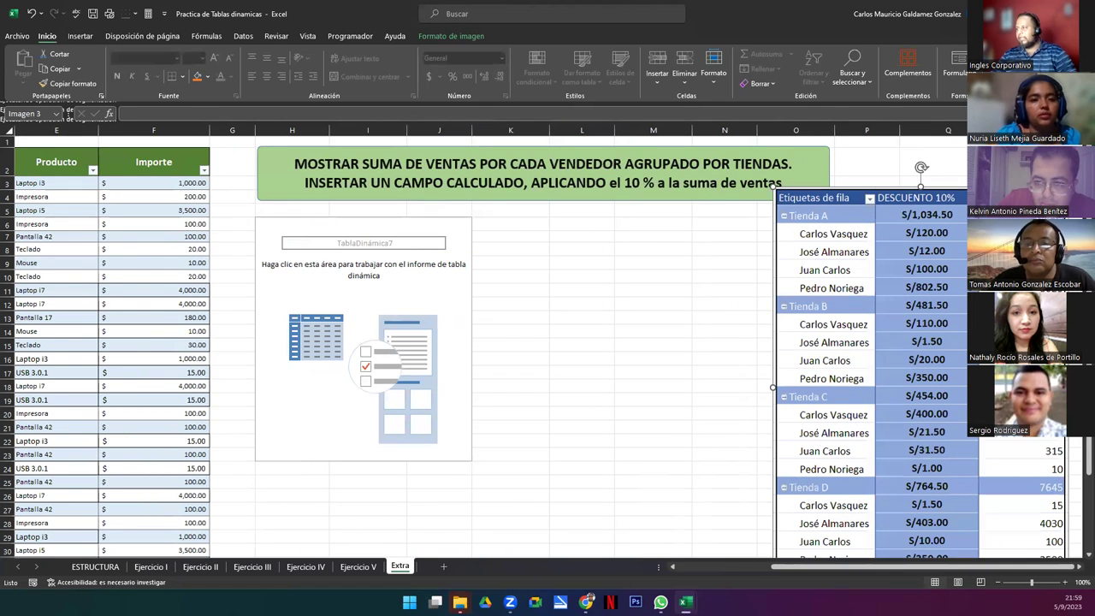
pyautogui.moveTo(932, 224); pyautogui.dragTo(494, 504)
pyautogui.click(344, 305)
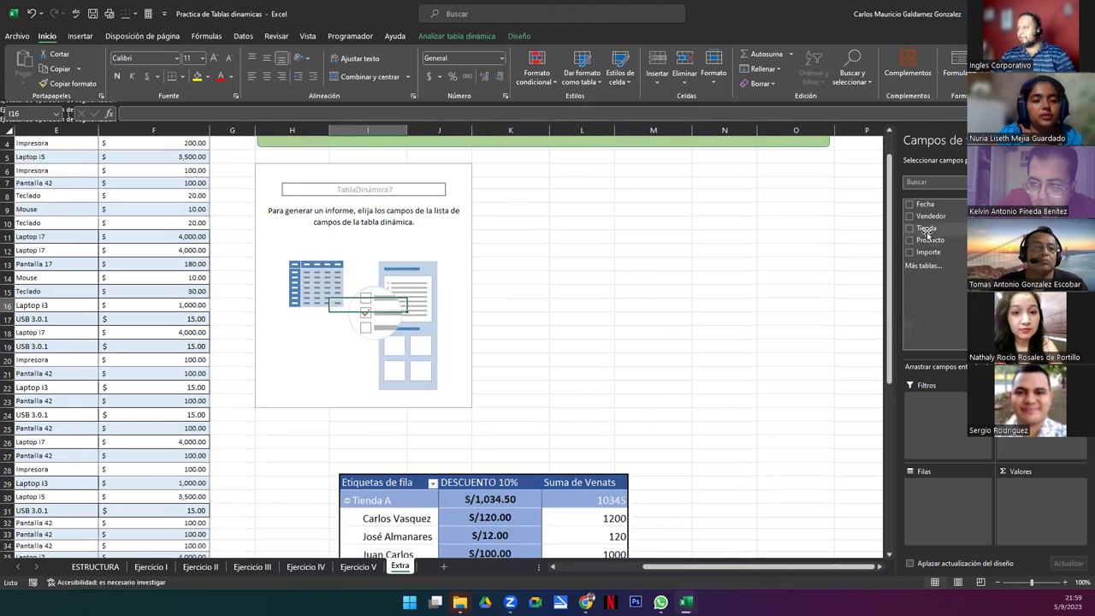
# Add Tienda then Vendedor to the Filas area and place the sample picture beside the pivot.
pyautogui.moveTo(934, 229); pyautogui.dragTo(947, 496)
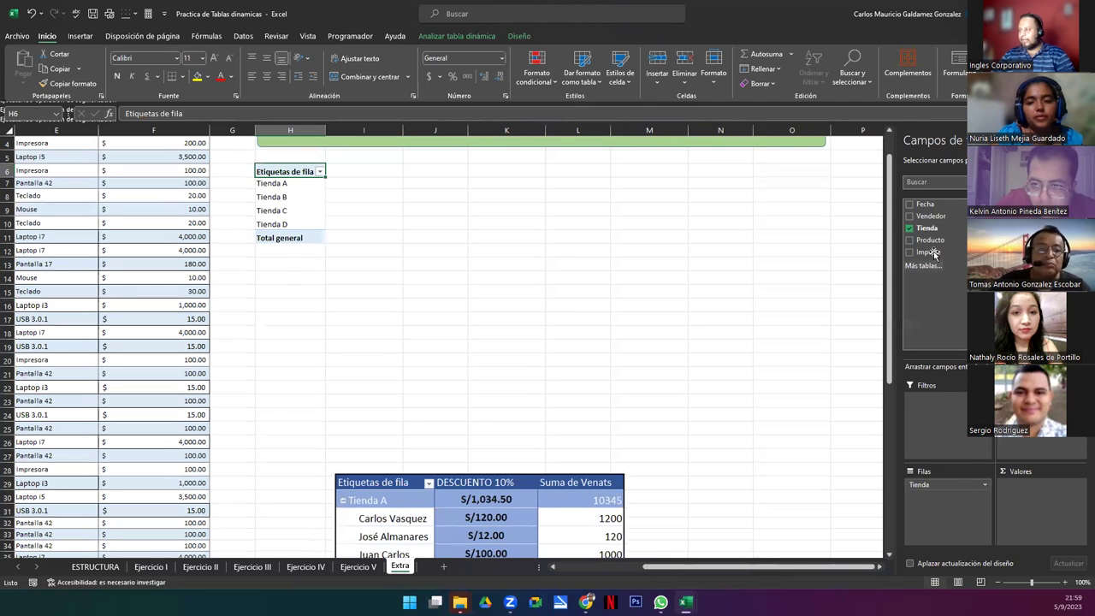
pyautogui.moveTo(931, 219); pyautogui.dragTo(941, 501)
pyautogui.moveTo(529, 514); pyautogui.dragTo(620, 195)
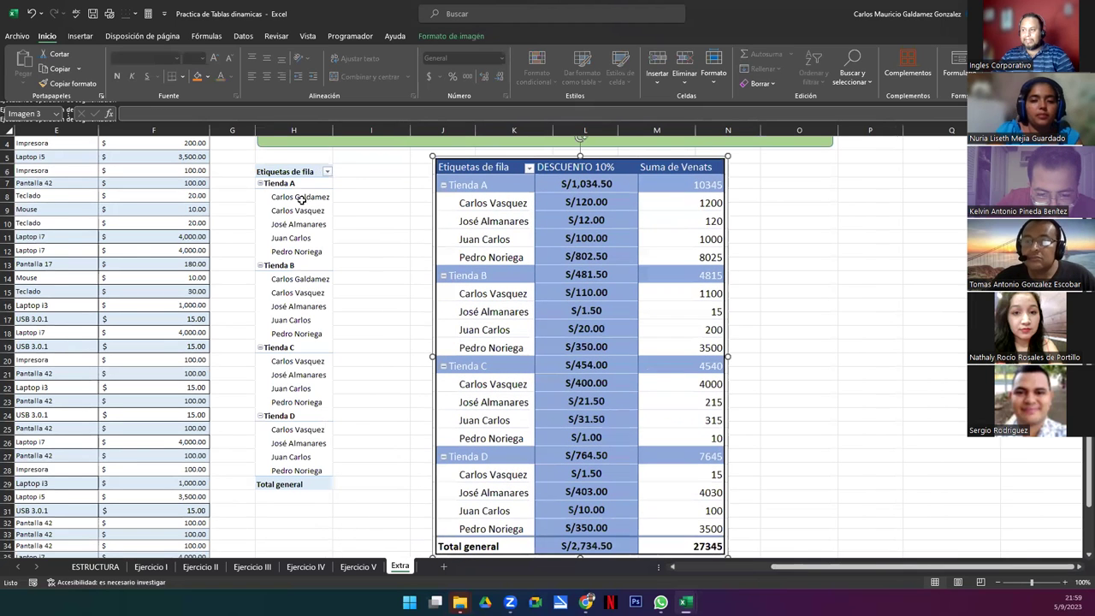
pyautogui.click(289, 238)
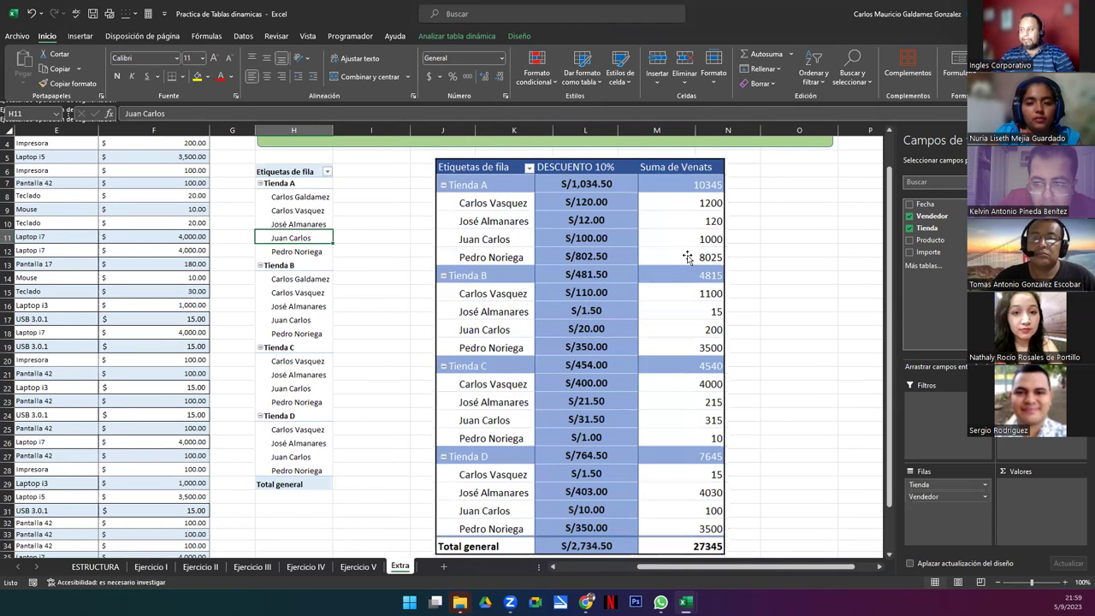
# Add Importe to Valores as Suma de Importe and format I7:I29 as Contabilidad.
pyautogui.moveTo(927, 251); pyautogui.dragTo(1050, 510)
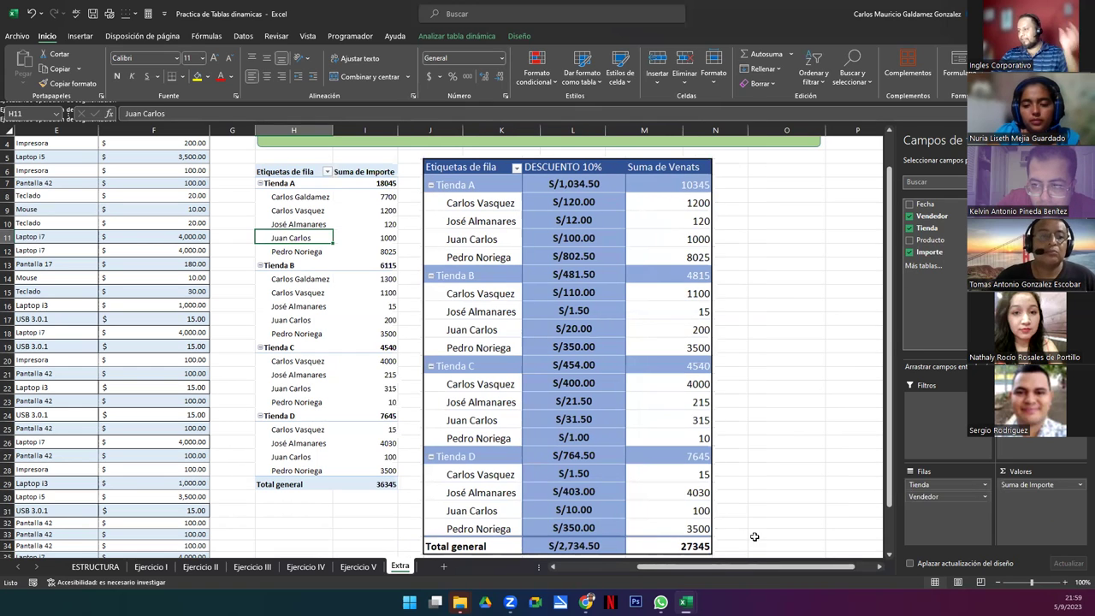
pyautogui.moveTo(364, 183); pyautogui.dragTo(384, 484)
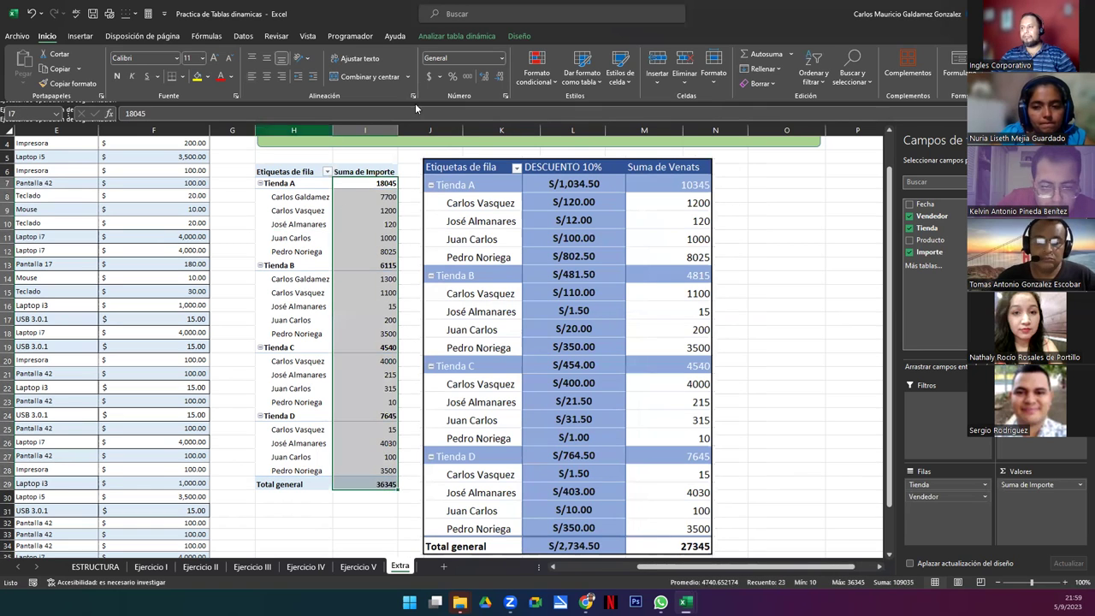
pyautogui.click(429, 76)
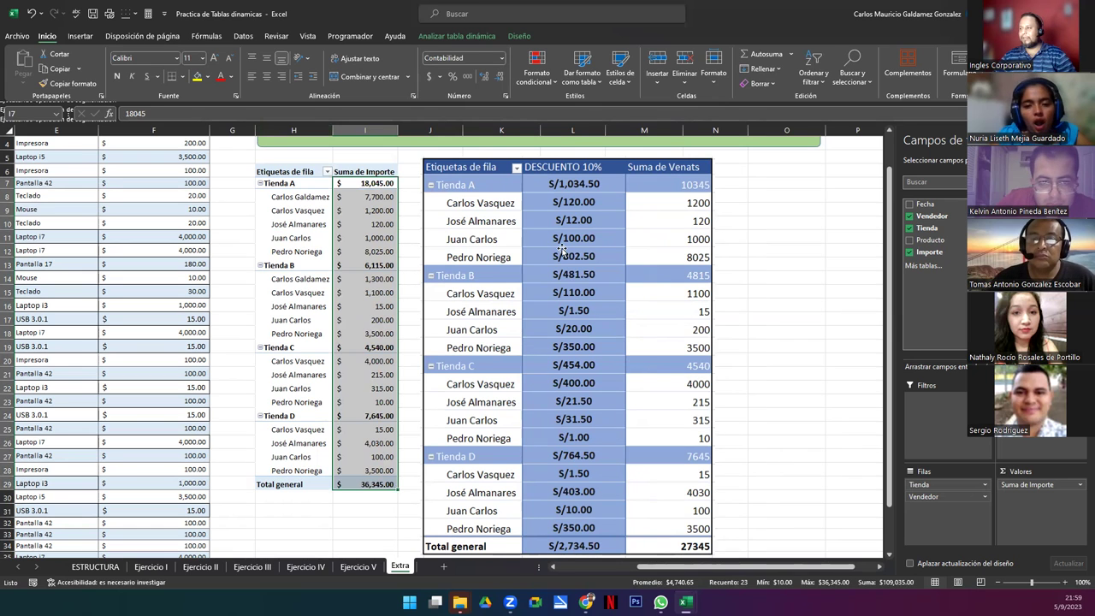
# Move and resize the reference picture to the right of the pivot table.
pyautogui.moveTo(453, 171); pyautogui.dragTo(671, 222)
pyautogui.moveTo(760, 323); pyautogui.dragTo(879, 487)
pyautogui.click(337, 358)
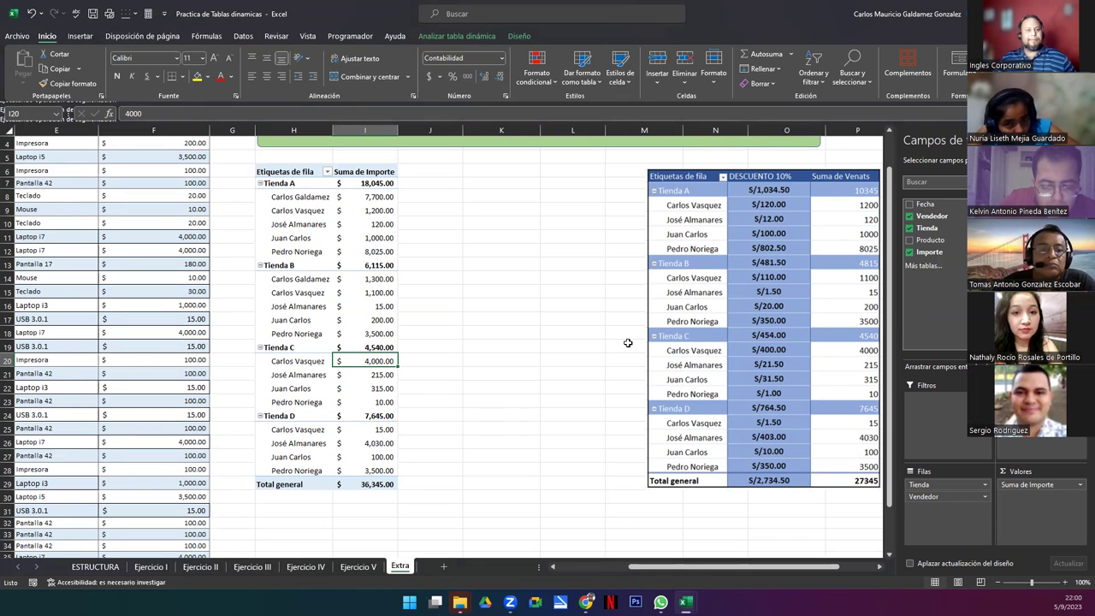
pyautogui.moveTo(736, 285); pyautogui.dragTo(731, 283)
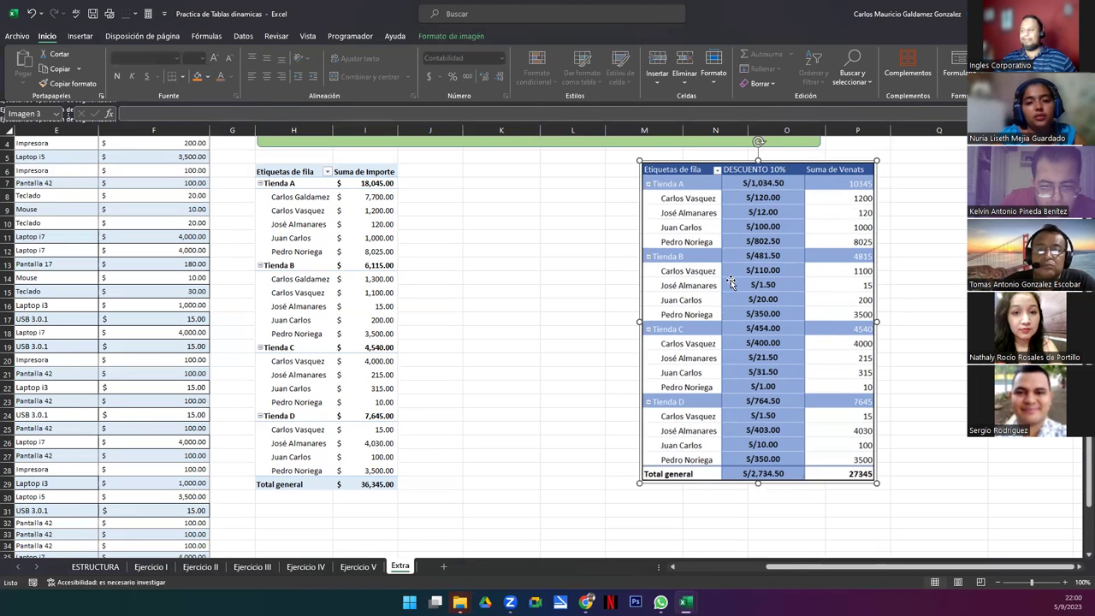
# Select a cell inside the Tienda/Vendedor pivot and show the Analizar tabla dinámica ribbon.
pyautogui.click(326, 310)
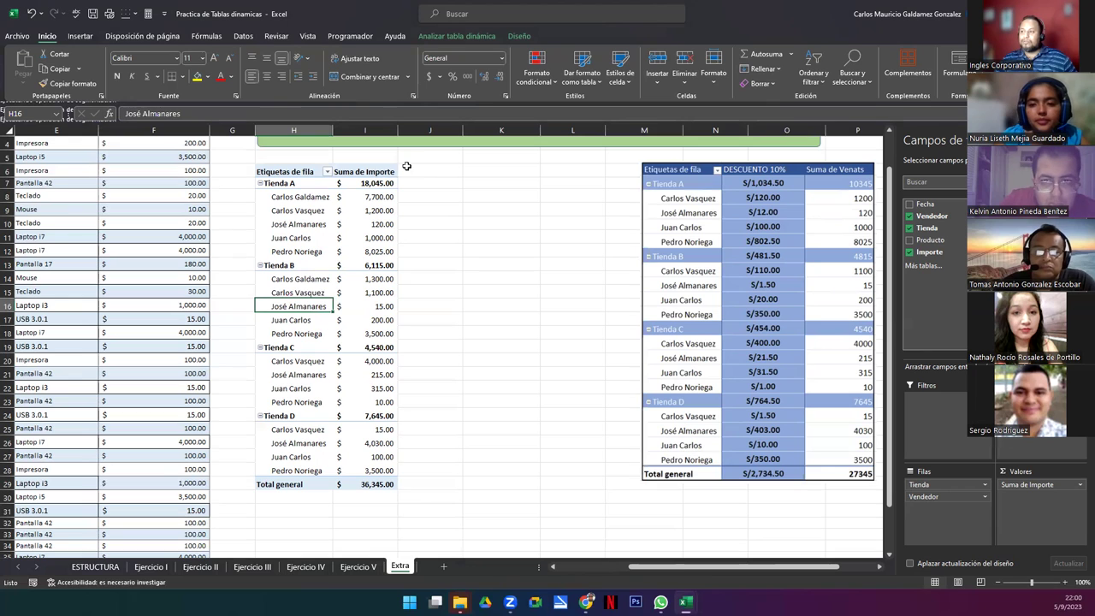
pyautogui.moveTo(416, 168); pyautogui.dragTo(434, 484)
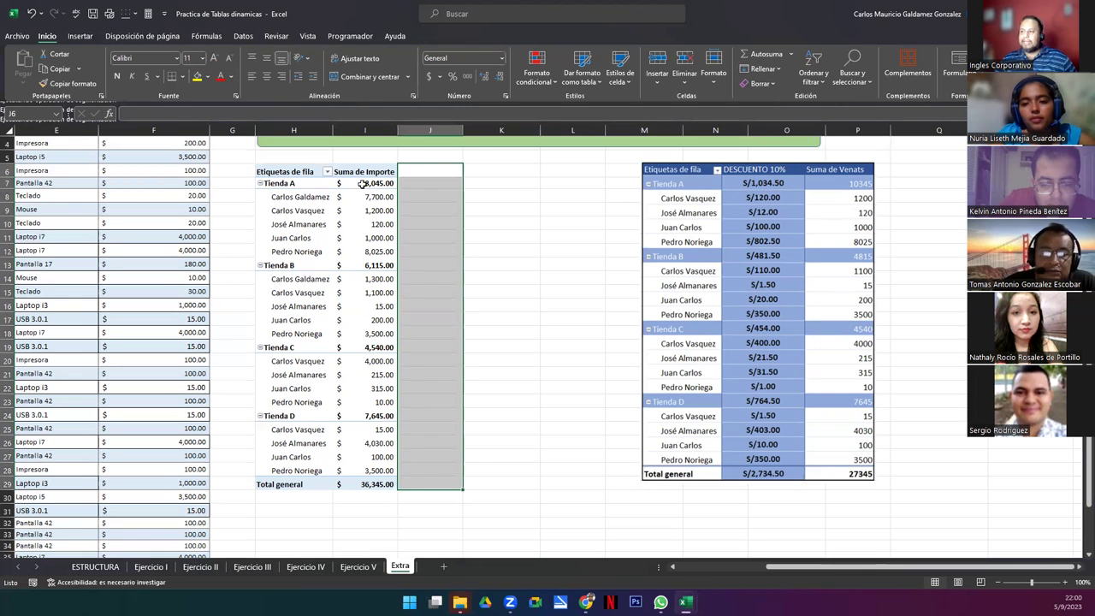
pyautogui.moveTo(356, 184); pyautogui.dragTo(361, 479)
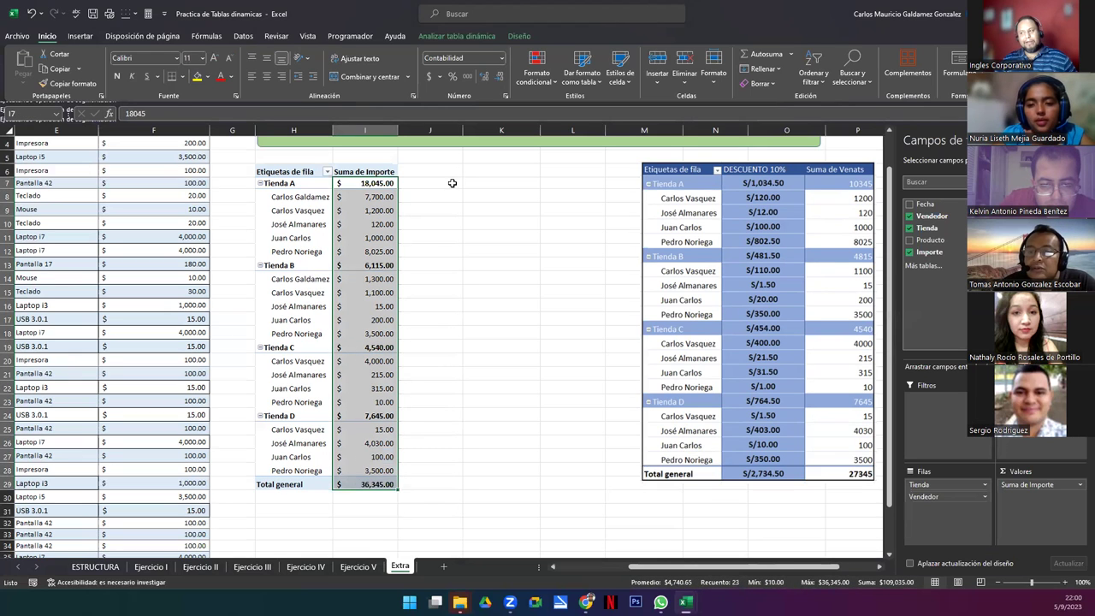
pyautogui.click(350, 209)
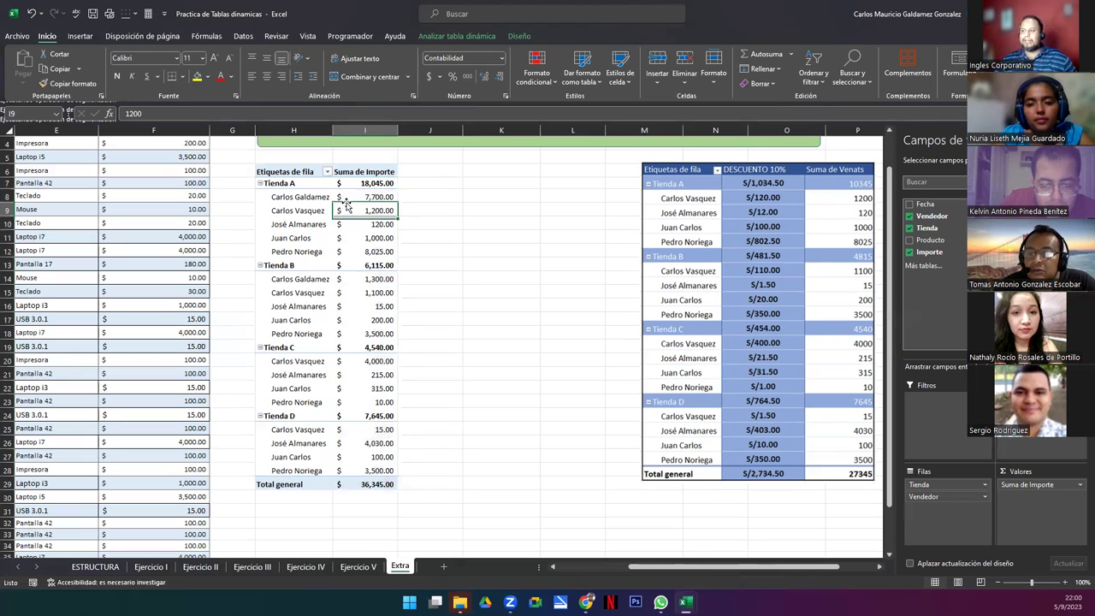
pyautogui.click(305, 245)
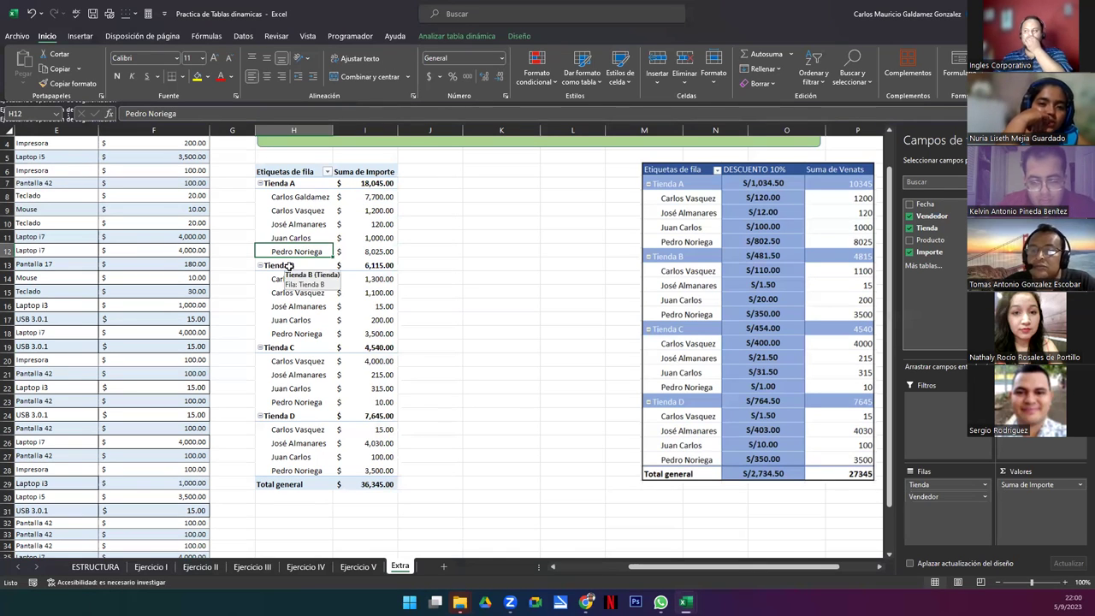
pyautogui.click(448, 39)
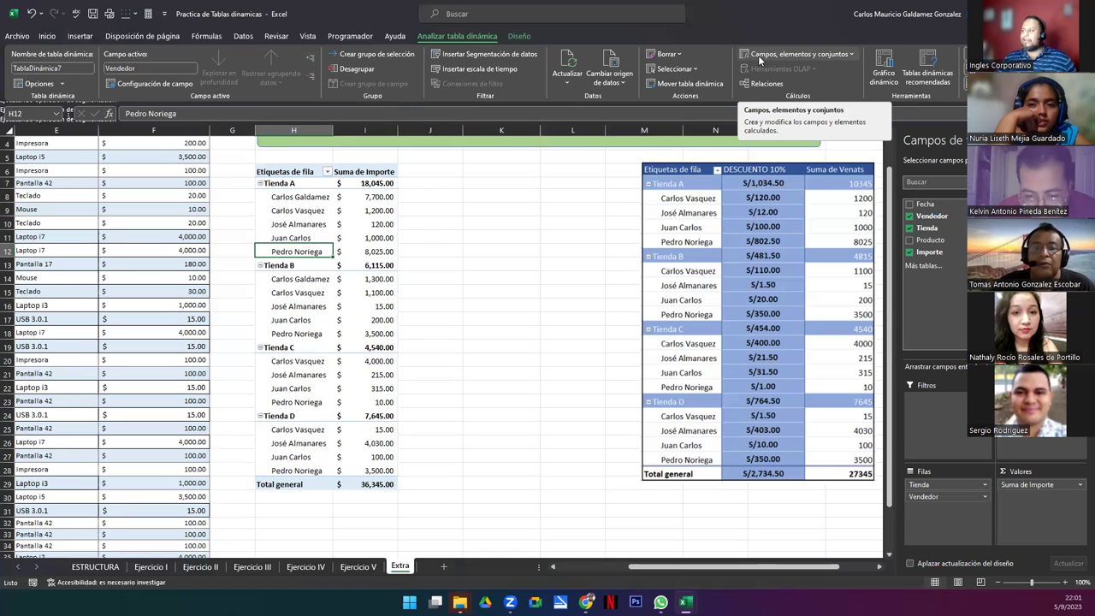
# Start a new Campo calculado and name it 'Descuento 10%'.
pyautogui.click(852, 57)
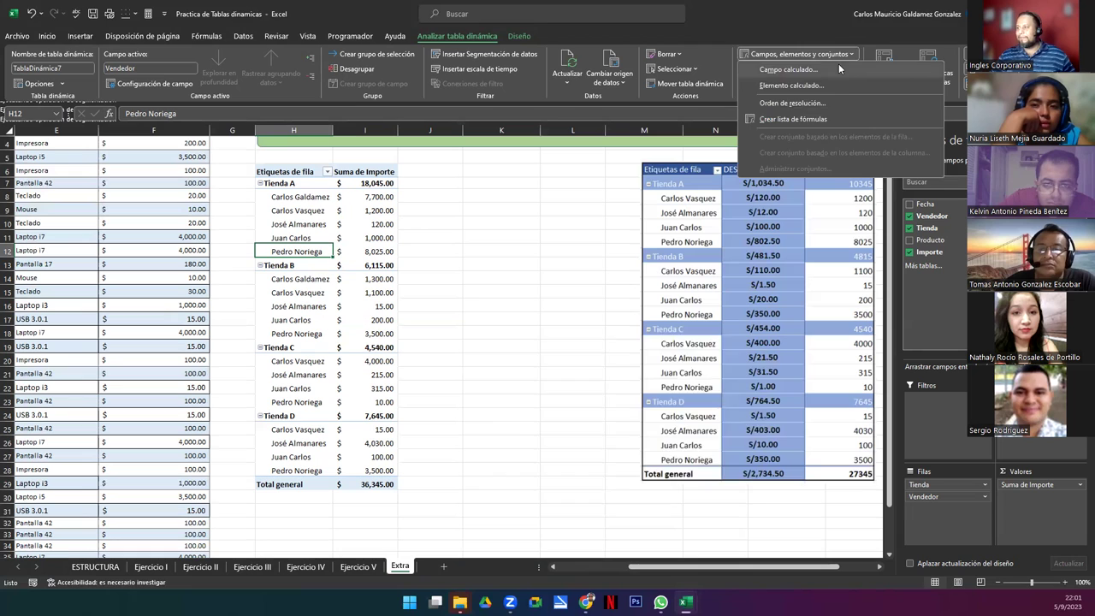
pyautogui.click(839, 68)
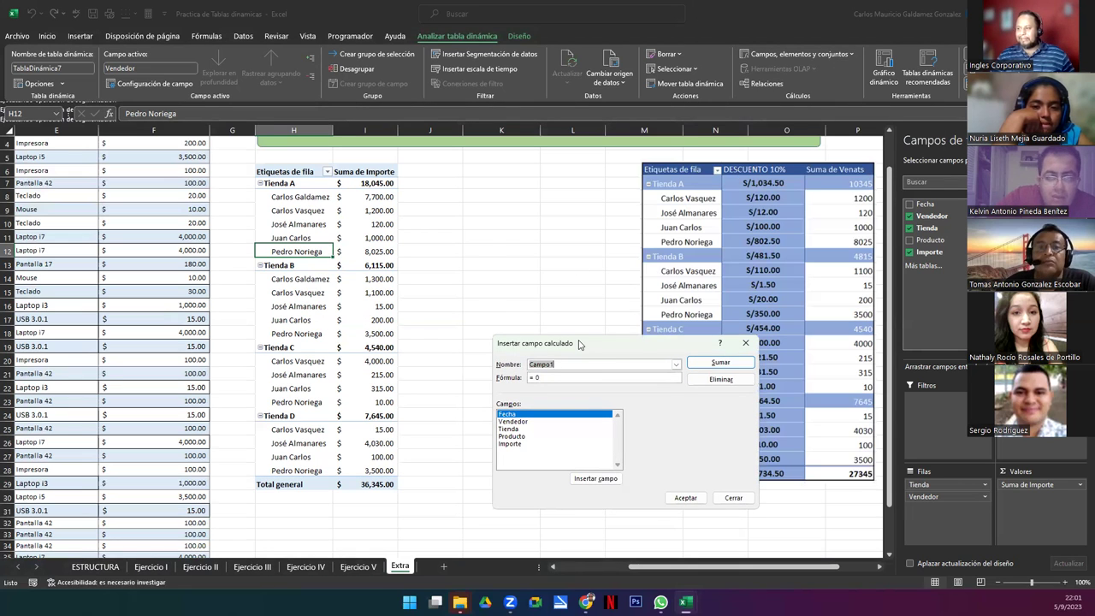
pyautogui.moveTo(579, 344); pyautogui.dragTo(544, 208)
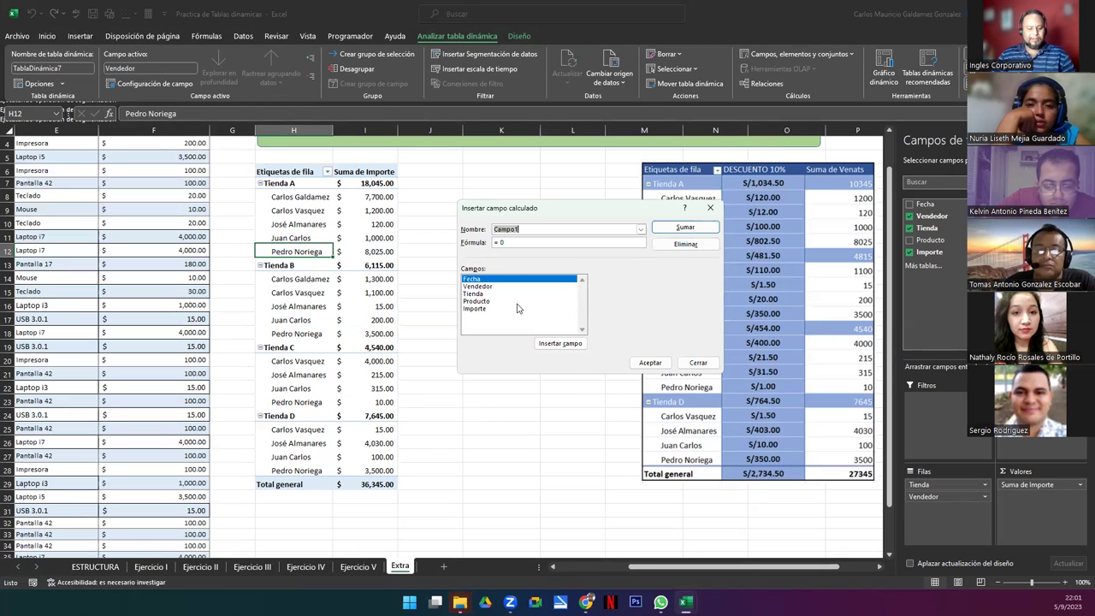
pyautogui.write('Des')
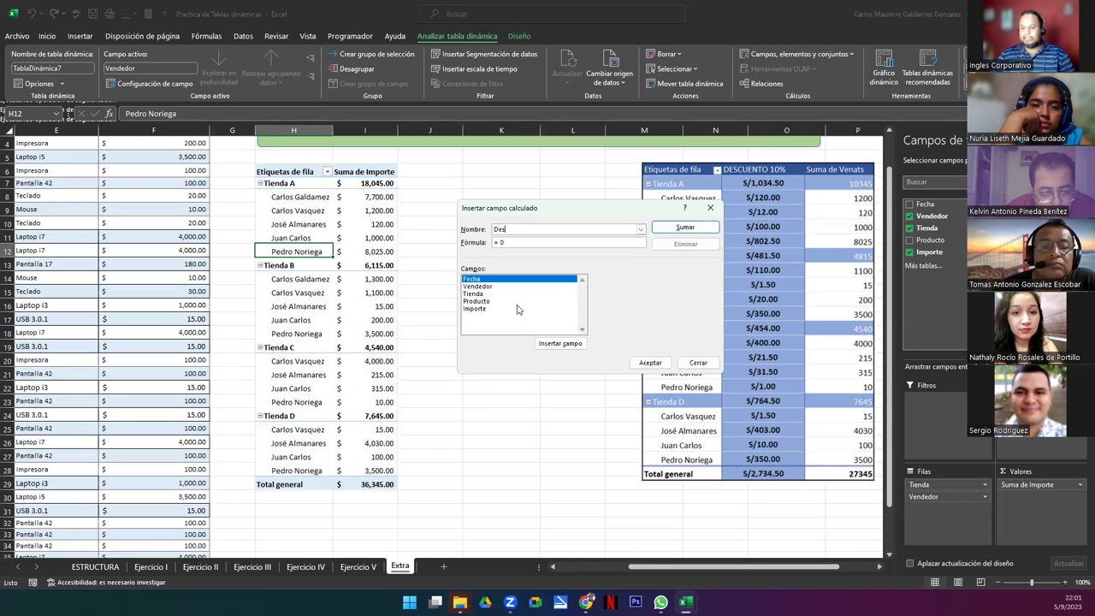
pyautogui.write('cuento 10%')
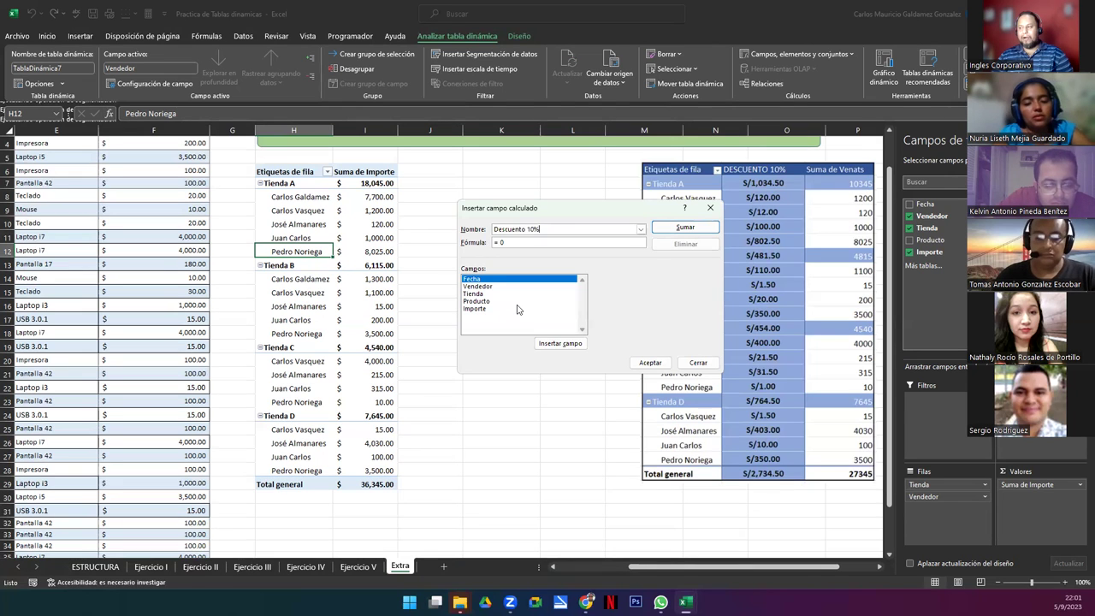
# Set the calculated field formula to =Importe*10% and accept it.
pyautogui.doubleClick(502, 242)
pyautogui.press('BackSpace')
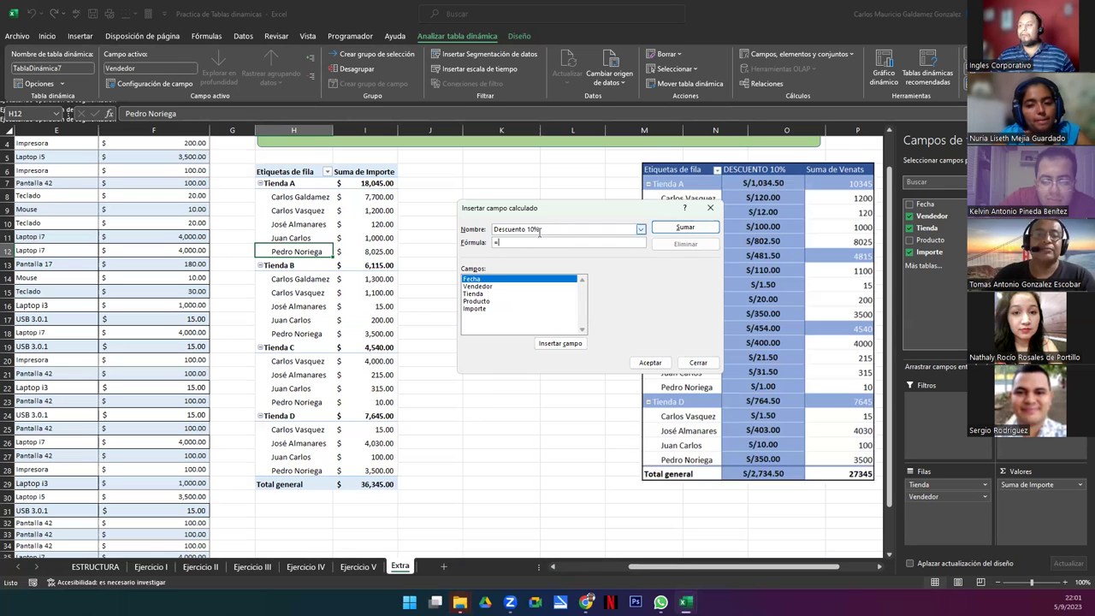
pyautogui.doubleClick(477, 310)
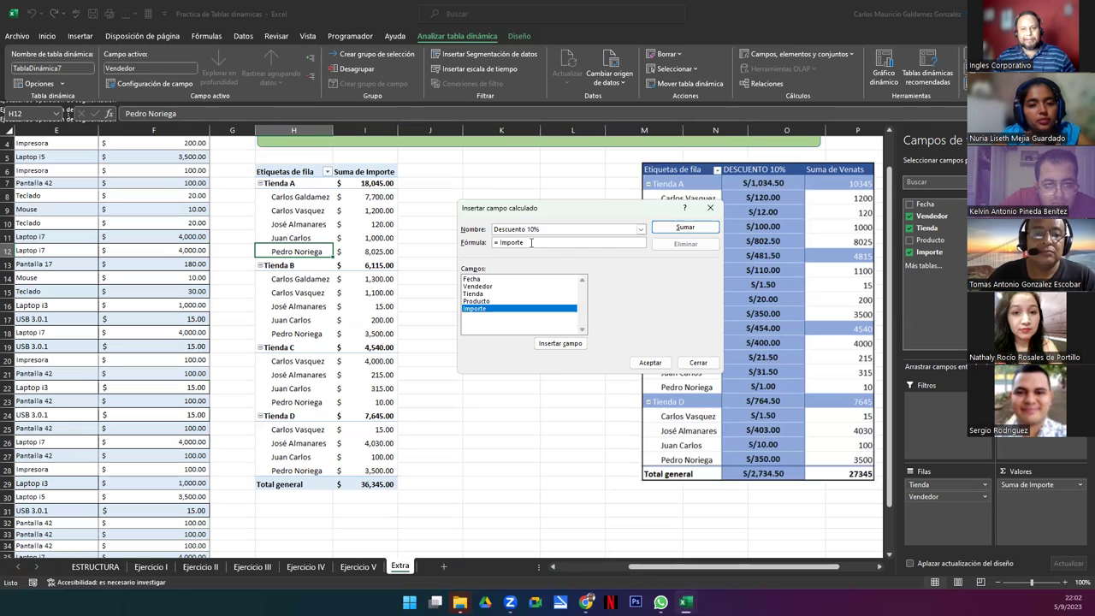
pyautogui.press('BackSpace')
pyautogui.press('BackSpace')
pyautogui.press('BackSpace')
pyautogui.press('BackSpace')
pyautogui.press('BackSpace')
pyautogui.press('BackSpace')
pyautogui.press('BackSpace')
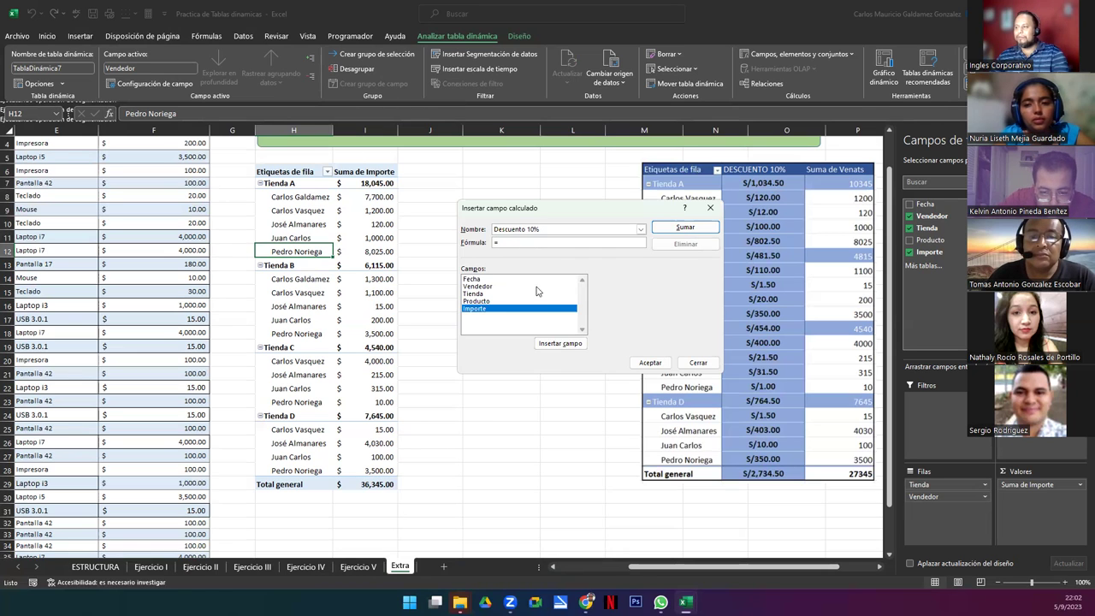
pyautogui.click(565, 345)
pyautogui.click(565, 343)
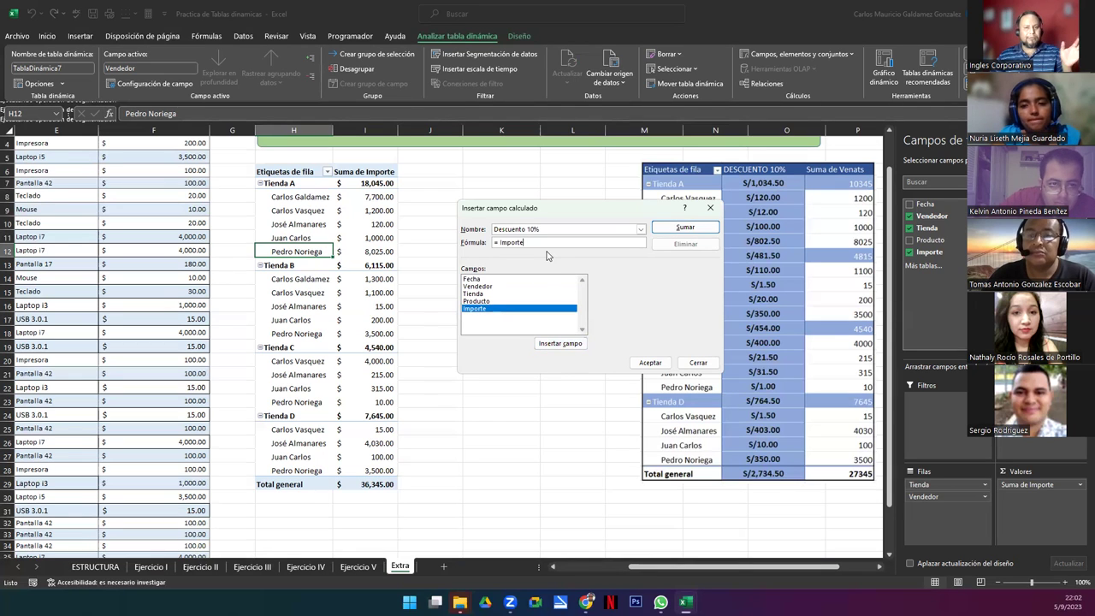
pyautogui.press('BackSpace')
pyautogui.press('BackSpace')
pyautogui.press('BackSpace')
pyautogui.press('BackSpace')
pyautogui.press('BackSpace')
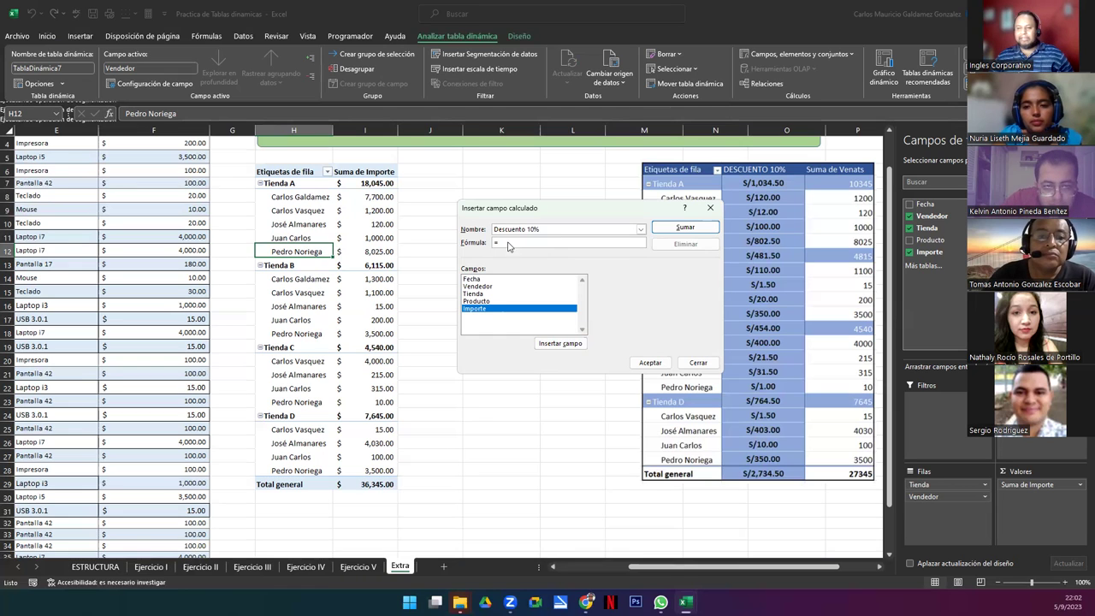
pyautogui.doubleClick(474, 310)
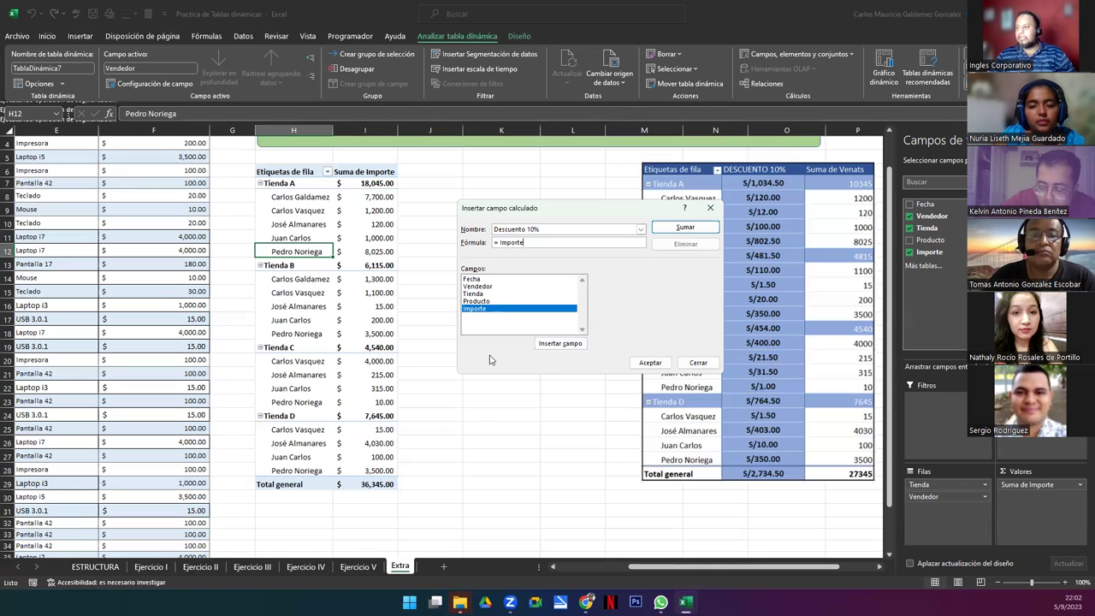
pyautogui.write('*10%')
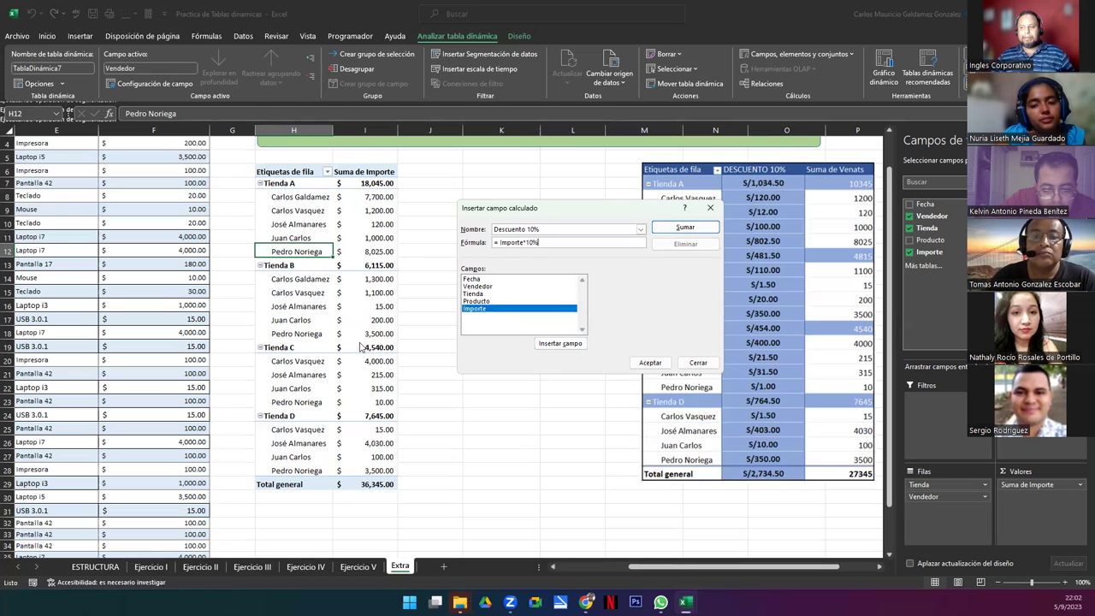
pyautogui.click(650, 363)
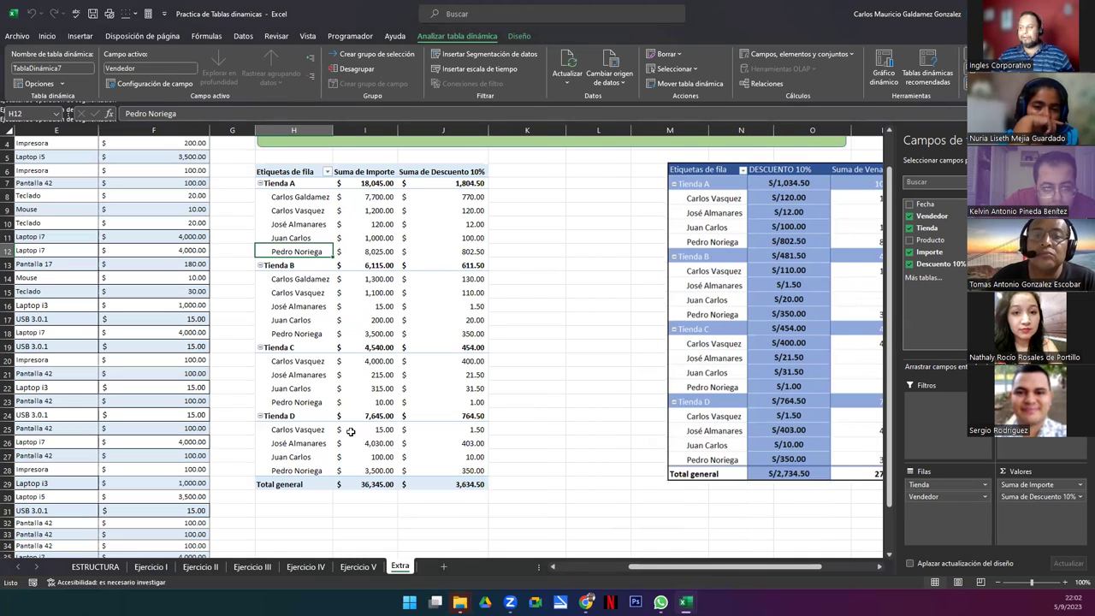
# Check the Suma de Descuento 10% values against each seller's and Tienda A's Importe.
pyautogui.click(415, 172)
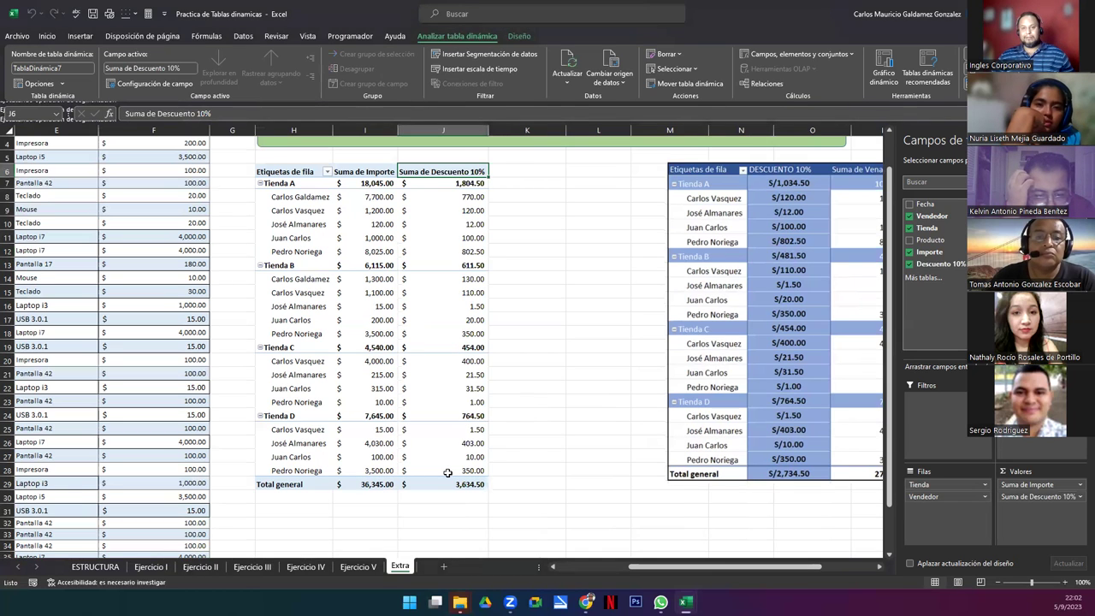
pyautogui.click(449, 196)
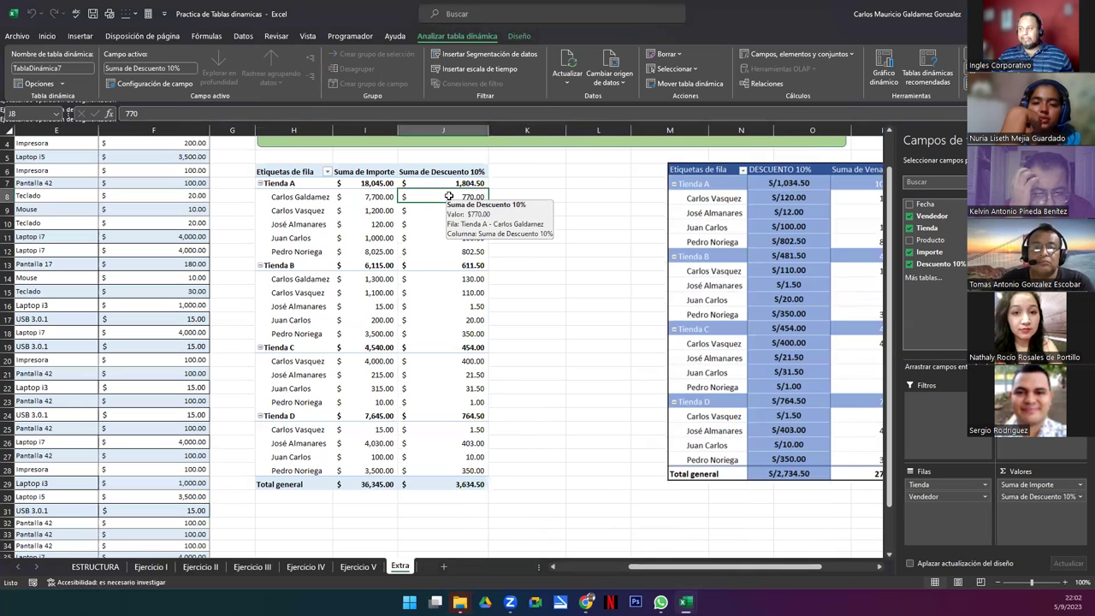
pyautogui.click(383, 199)
pyautogui.click(462, 197)
pyautogui.moveTo(470, 438)
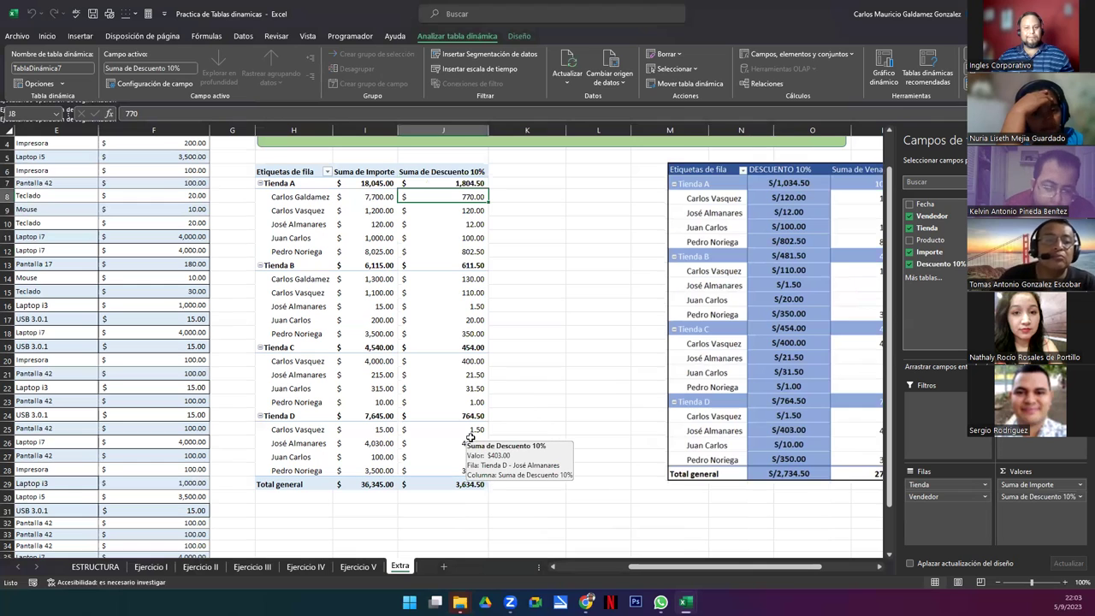
pyautogui.moveTo(437, 263); pyautogui.dragTo(434, 251)
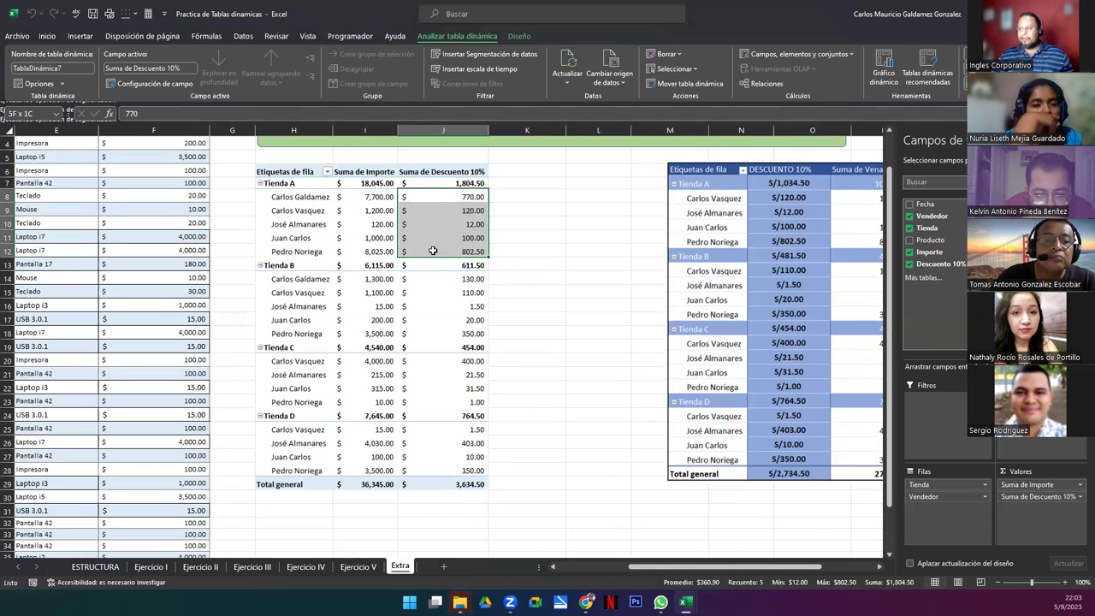
pyautogui.moveTo(433, 184)
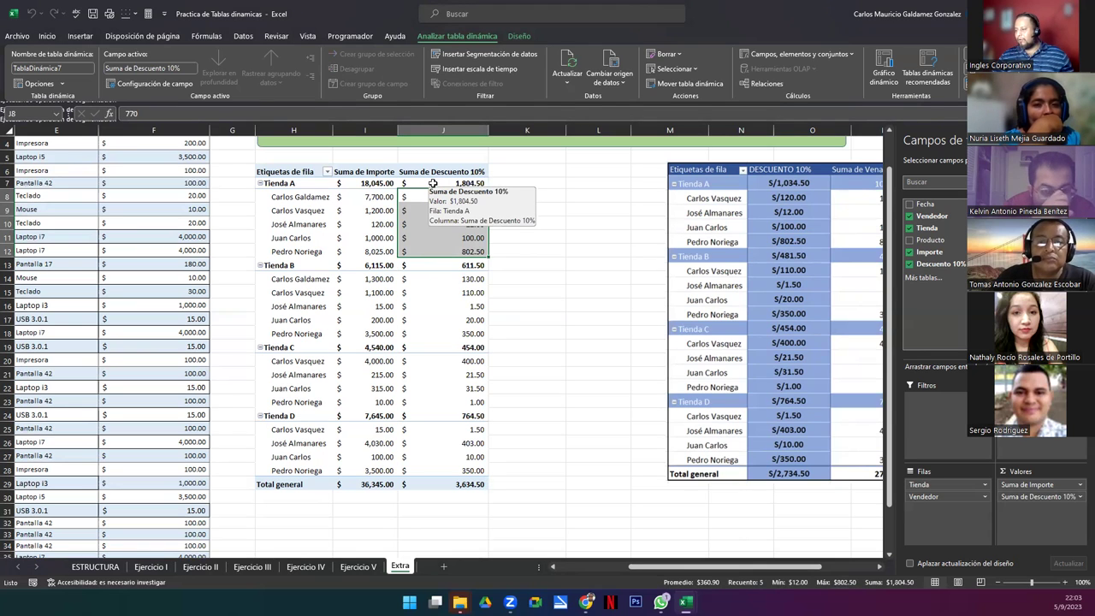
pyautogui.click(433, 184)
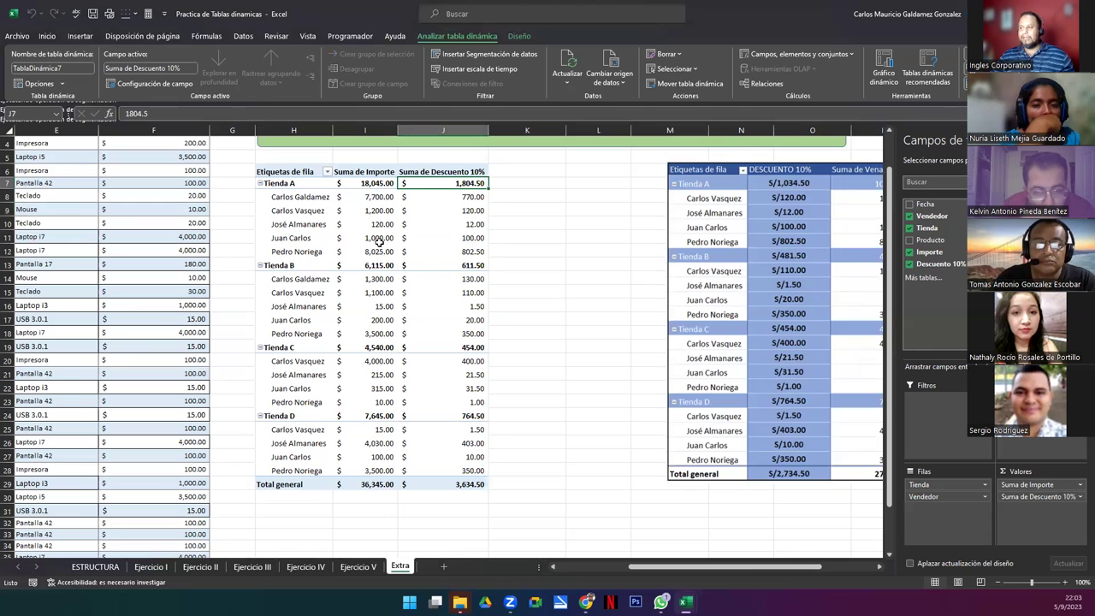
pyautogui.click(353, 184)
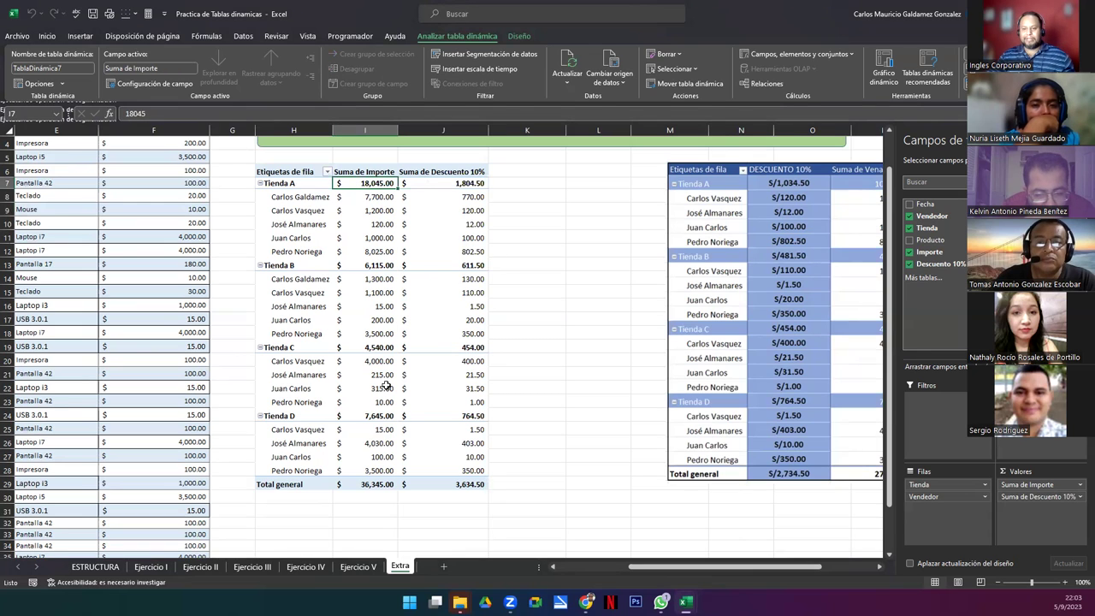
pyautogui.moveTo(387, 385)
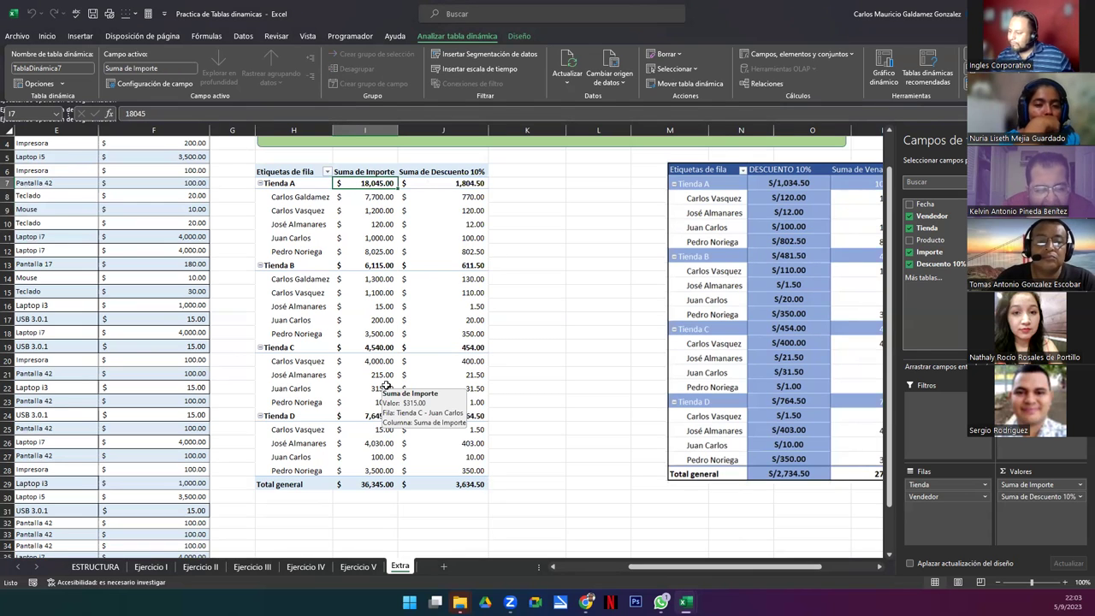
pyautogui.click(355, 334)
# Move the DESCUENTO 10% picture beside the pivot and place Descuento 10% before Suma de Importe.
pyautogui.moveTo(669, 342); pyautogui.dragTo(527, 349)
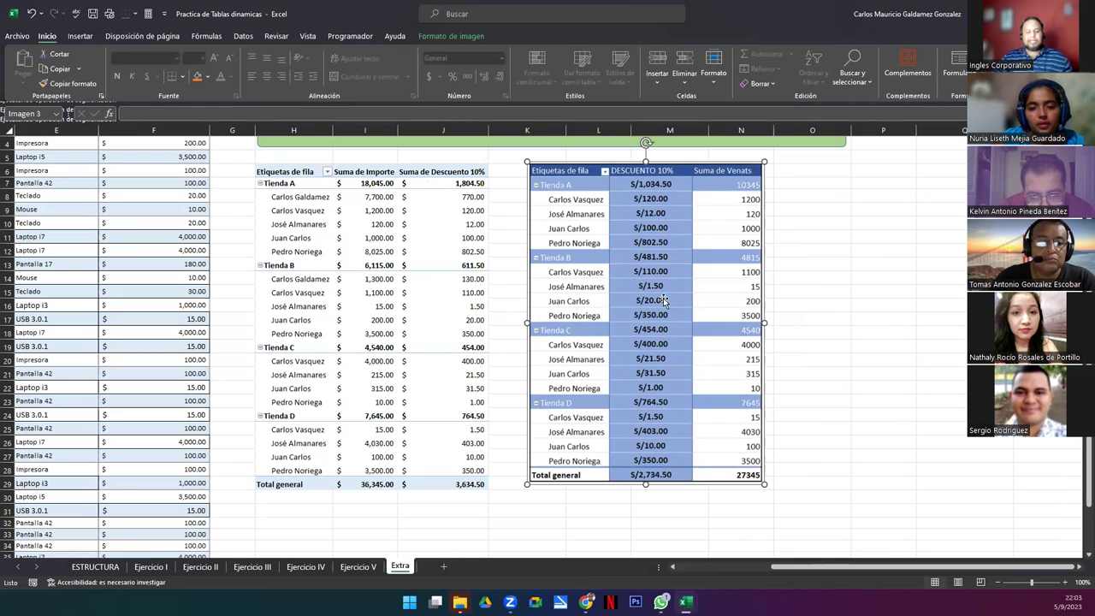
pyautogui.click(387, 264)
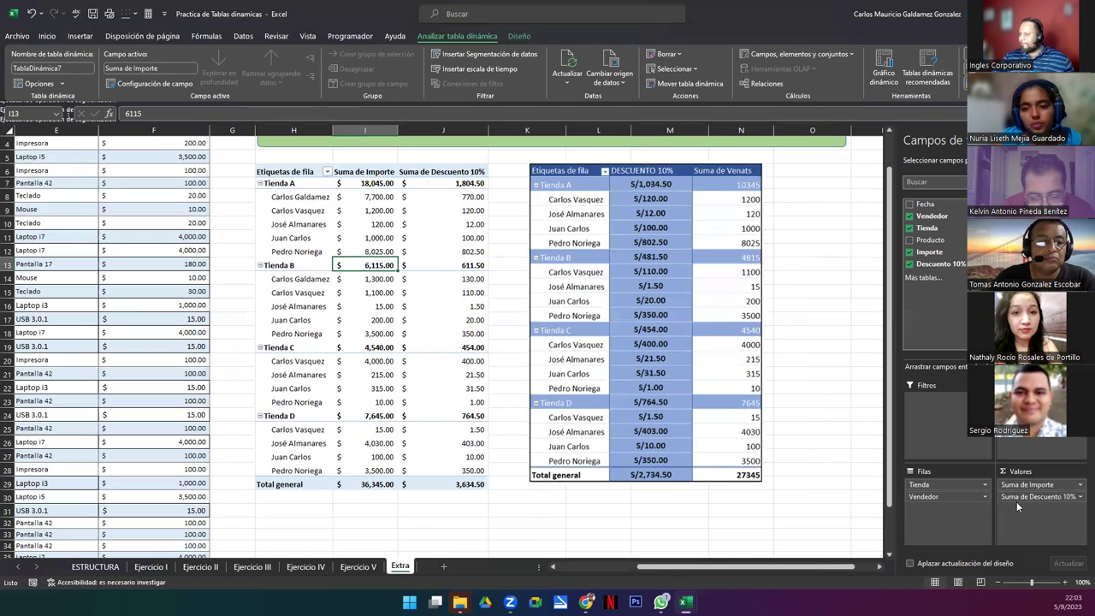
pyautogui.moveTo(1010, 500); pyautogui.dragTo(1011, 483)
pyautogui.moveTo(378, 171); pyautogui.dragTo(390, 484)
pyautogui.click(648, 295)
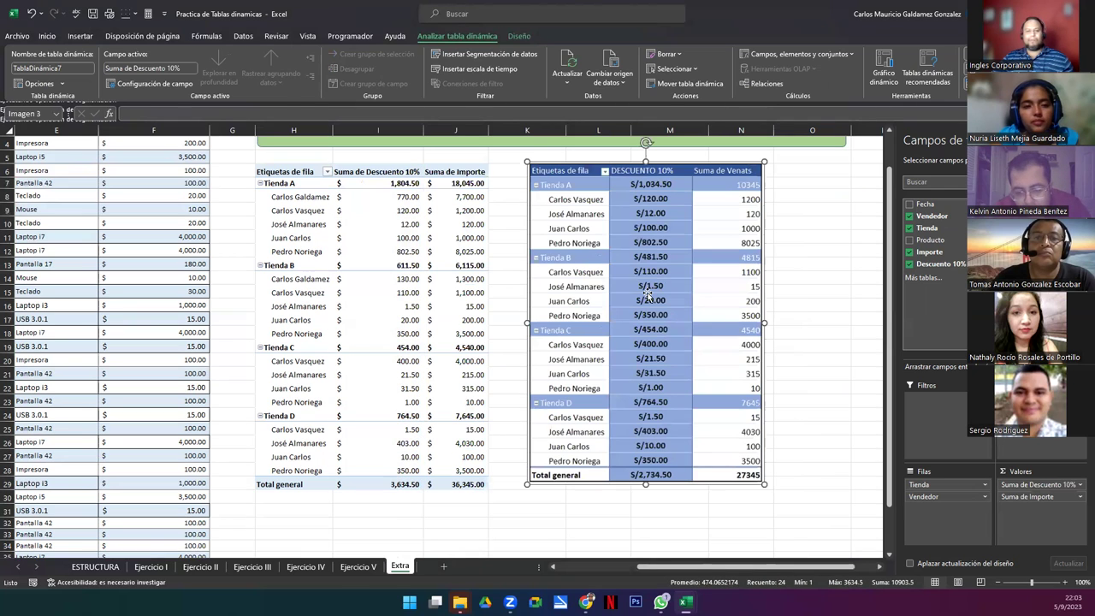
# Restore Descuento 10% after Suma de Importe, then switch to the Semana 3 workbook.
pyautogui.click(374, 316)
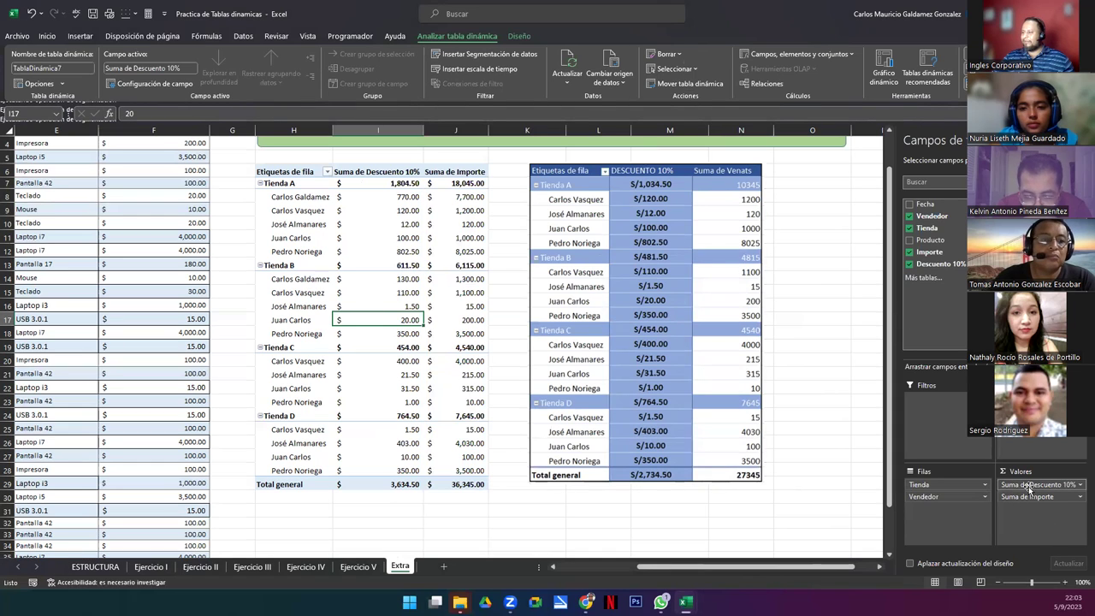
pyautogui.moveTo(1038, 486); pyautogui.dragTo(1039, 513)
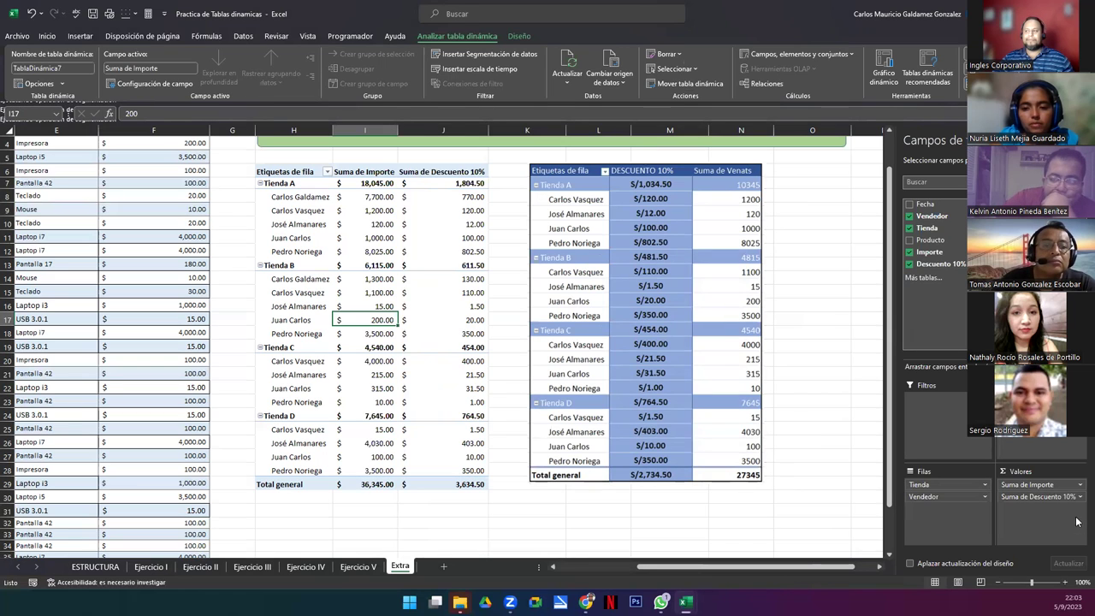
pyautogui.click(509, 156)
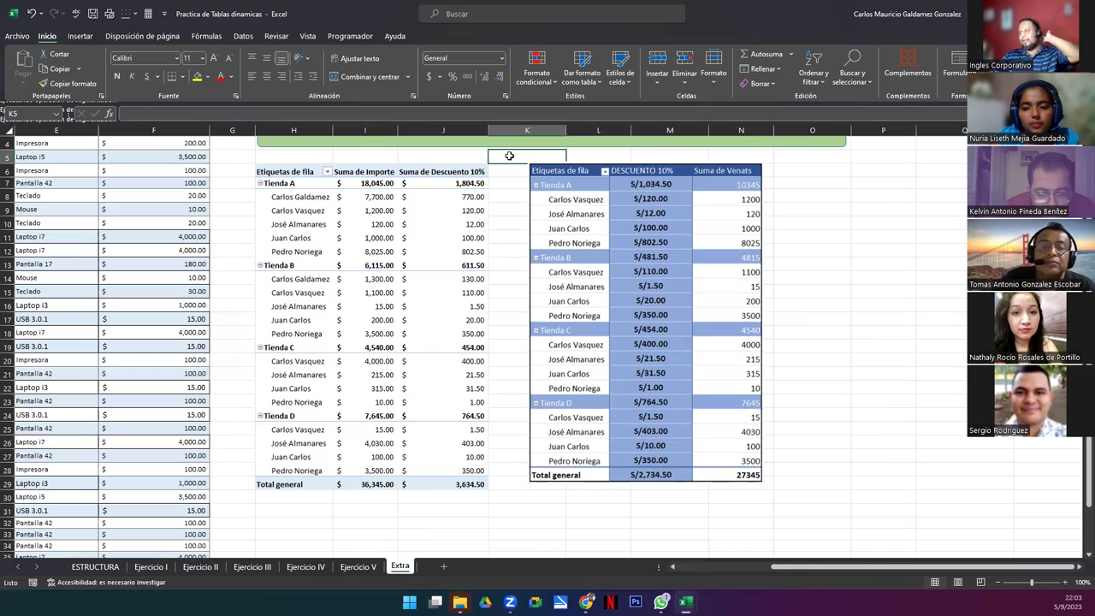
pyautogui.hotkey('alt', 'Tab')
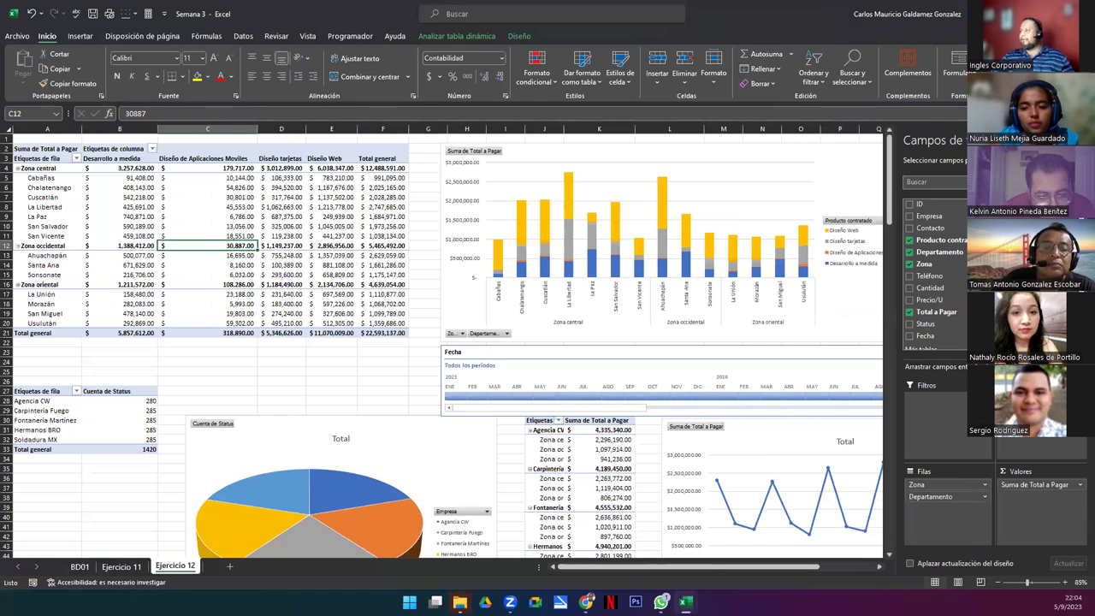